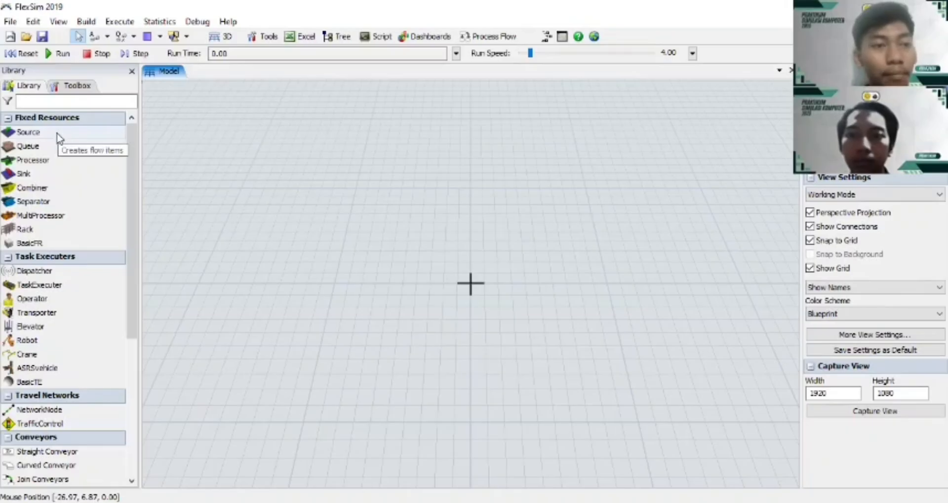
Place a Source in the empty model and a Queue just beside it, at about X -13, Y 2
{"action": "left_click_drag", "start_coordinate": [59, 136], "coordinate": [260, 263]}
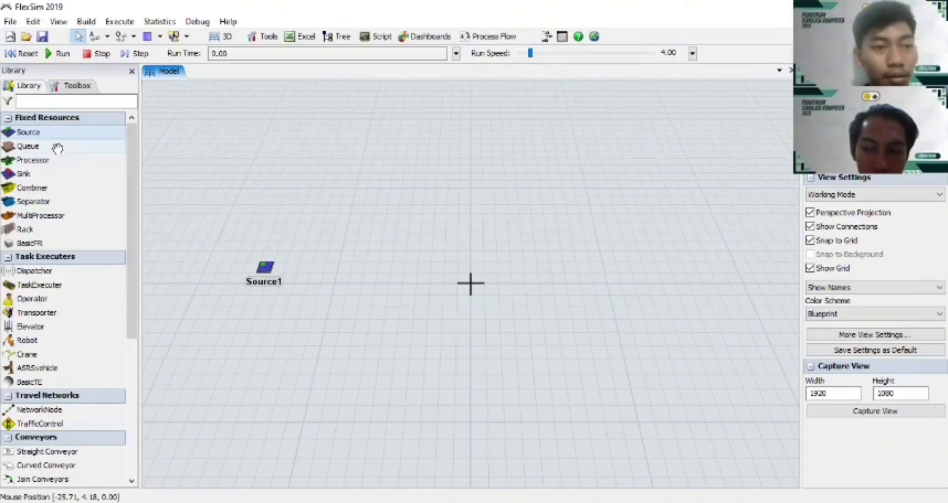
{"action": "left_click_drag", "start_coordinate": [57, 147], "coordinate": [266, 238]}
{"action": "mouse_move", "coordinate": [303, 268]}
{"action": "left_mouse_down"}
{"action": "mouse_move", "coordinate": [305, 278]}
{"action": "mouse_move", "coordinate": [307, 251]}
{"action": "mouse_move", "coordinate": [307, 279]}
{"action": "left_mouse_up"}
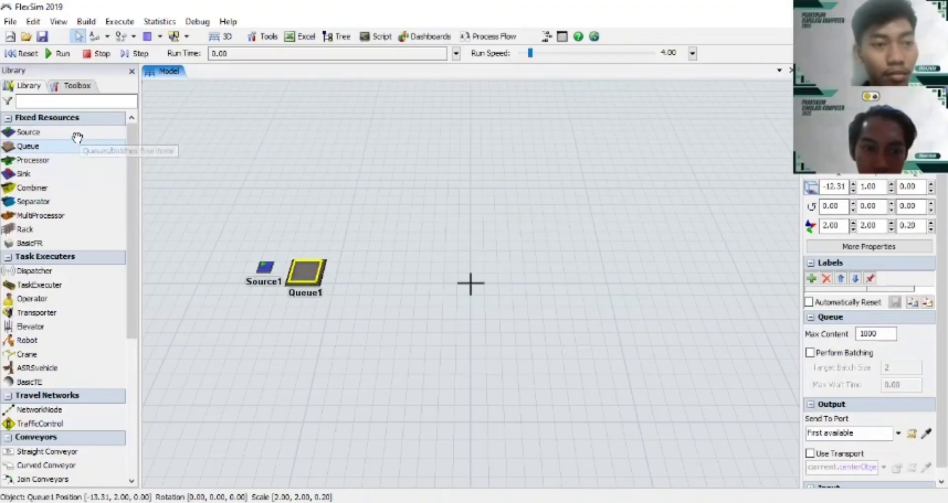
Place a Processor after the queue at about X -9, Y 2, and line the queue up between the source and processor
{"action": "left_click", "coordinate": [68, 160]}
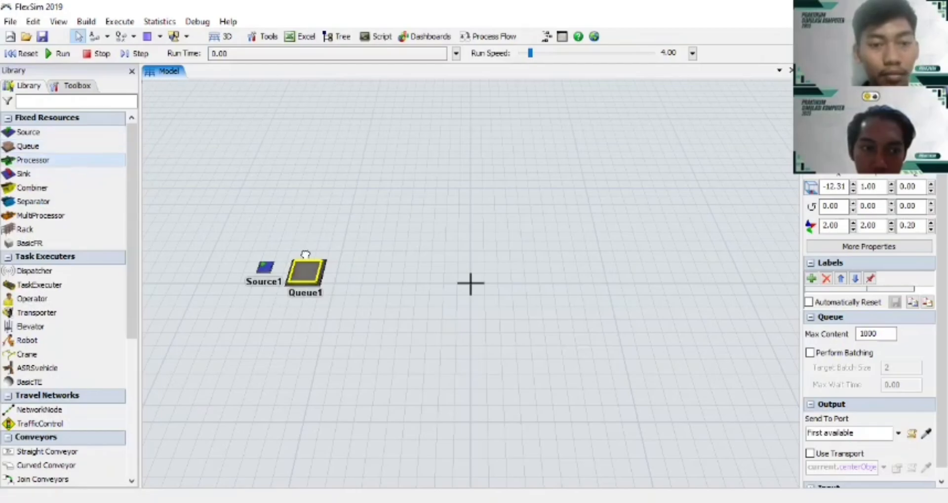
{"action": "left_click", "coordinate": [360, 274]}
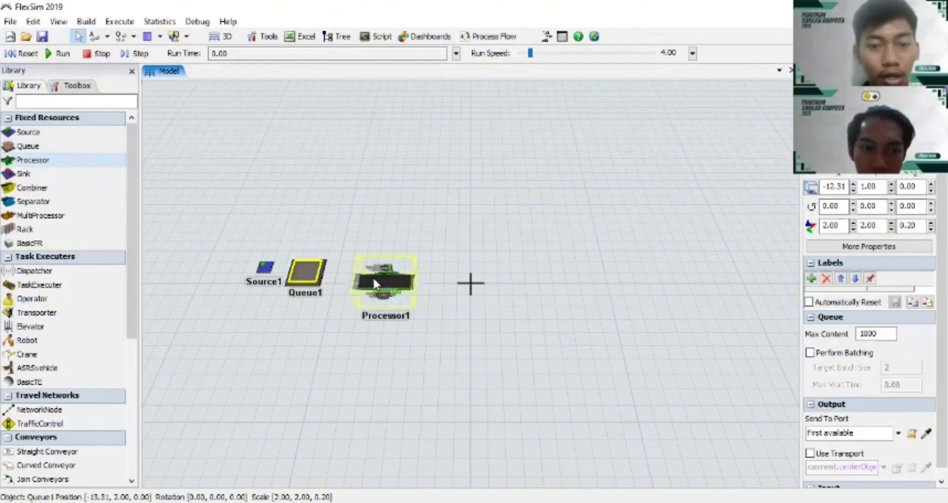
{"action": "left_click", "coordinate": [372, 277]}
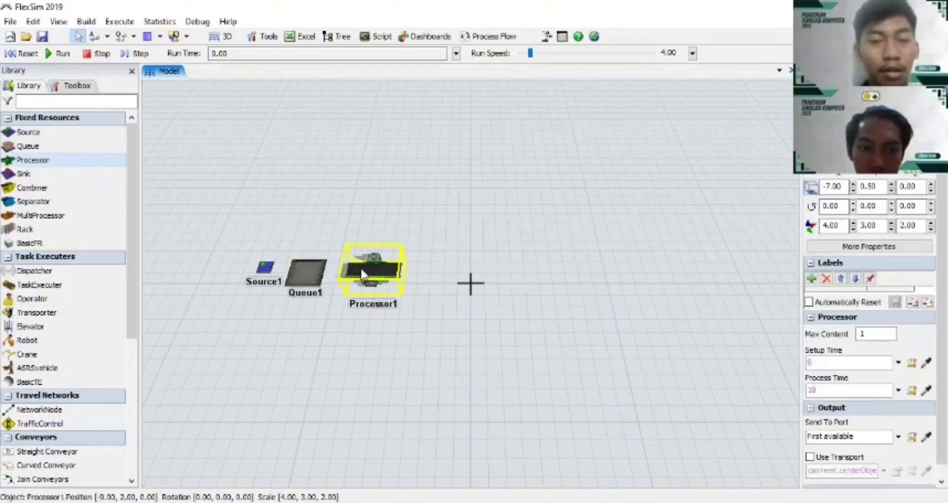
{"action": "mouse_move", "coordinate": [308, 272]}
{"action": "left_mouse_down"}
{"action": "mouse_move", "coordinate": [310, 264]}
{"action": "mouse_move", "coordinate": [318, 275]}
{"action": "left_mouse_up"}
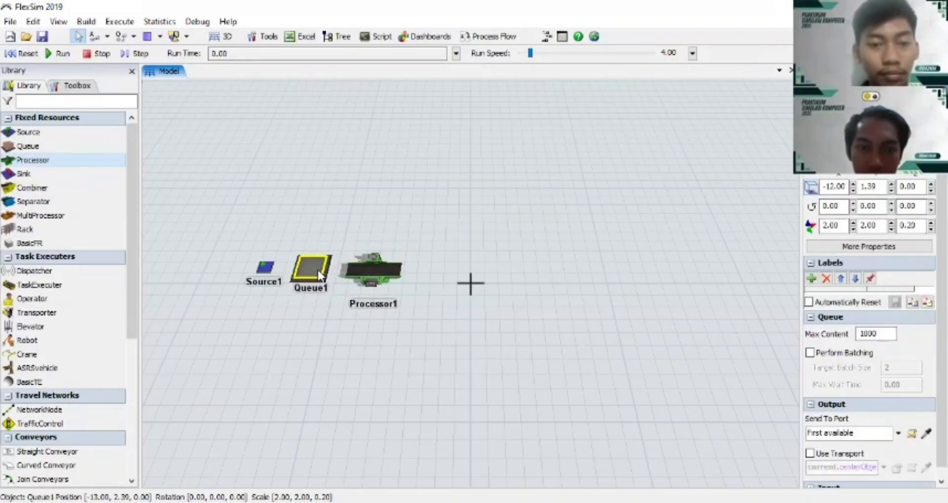
{"action": "left_click", "coordinate": [360, 324]}
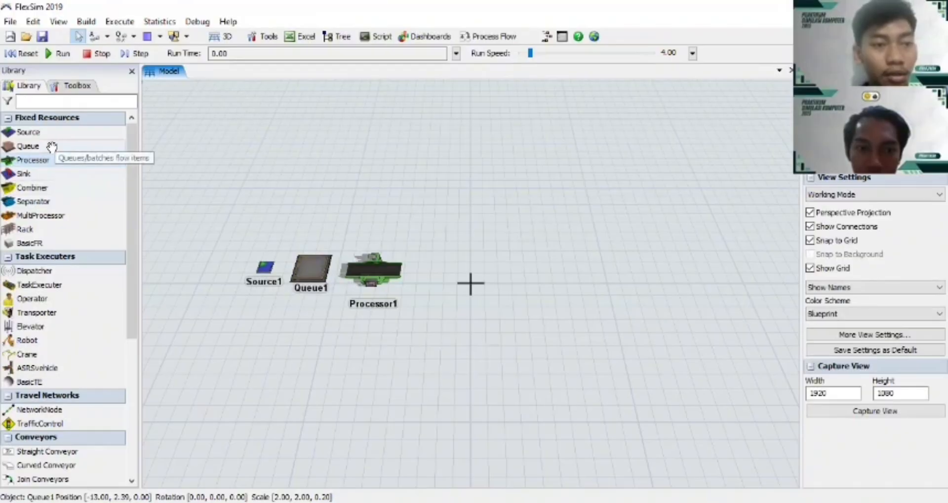
Extend the line with a second Queue at about X -3.6, Y 2.4 and a second Processor at about X 1, Y 2.4
{"action": "left_click_drag", "start_coordinate": [51, 147], "coordinate": [345, 197]}
{"action": "left_click_drag", "start_coordinate": [427, 270], "coordinate": [436, 279]}
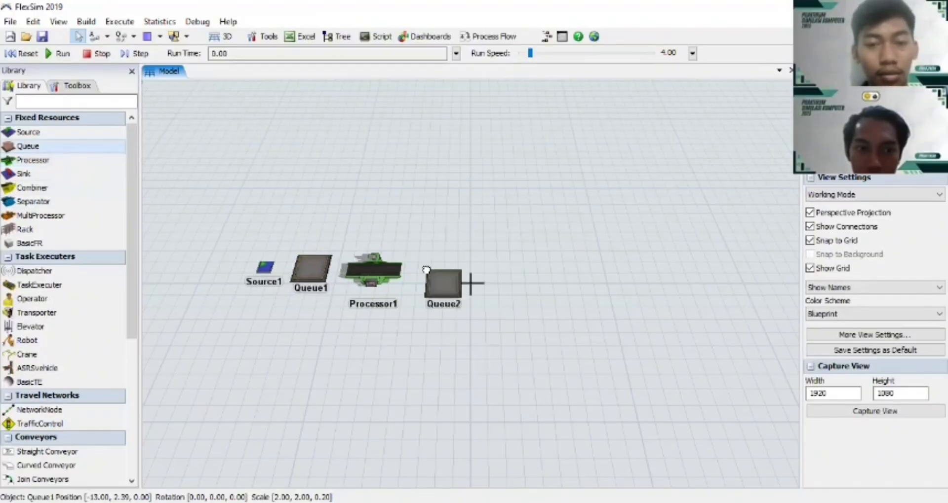
{"action": "left_click", "coordinate": [435, 277]}
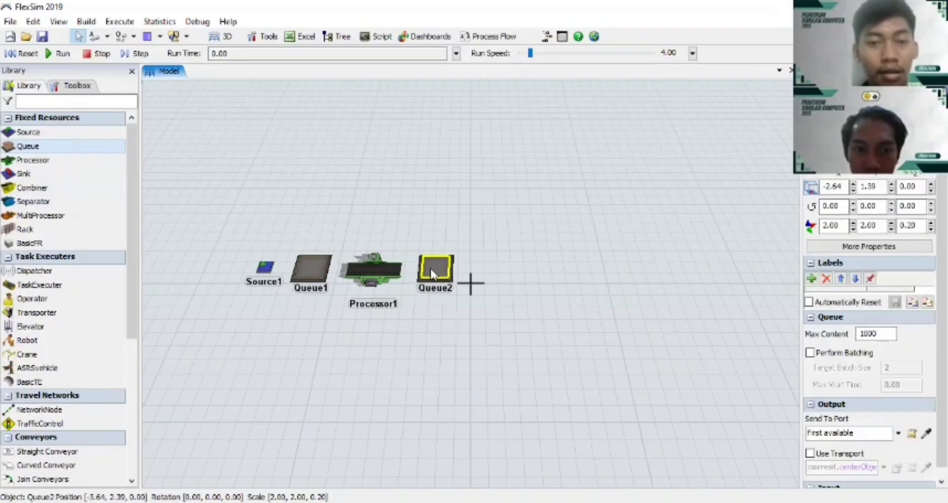
{"action": "left_click", "coordinate": [444, 322]}
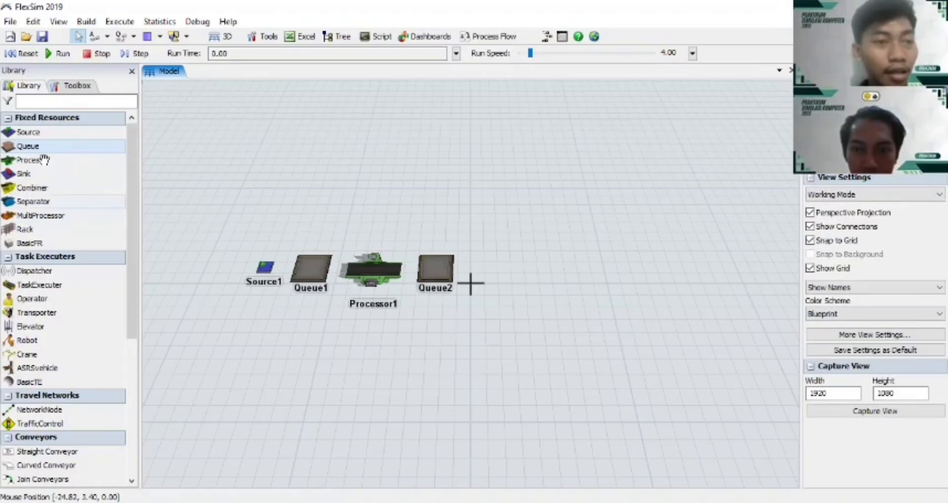
{"action": "left_click_drag", "start_coordinate": [44, 160], "coordinate": [518, 275]}
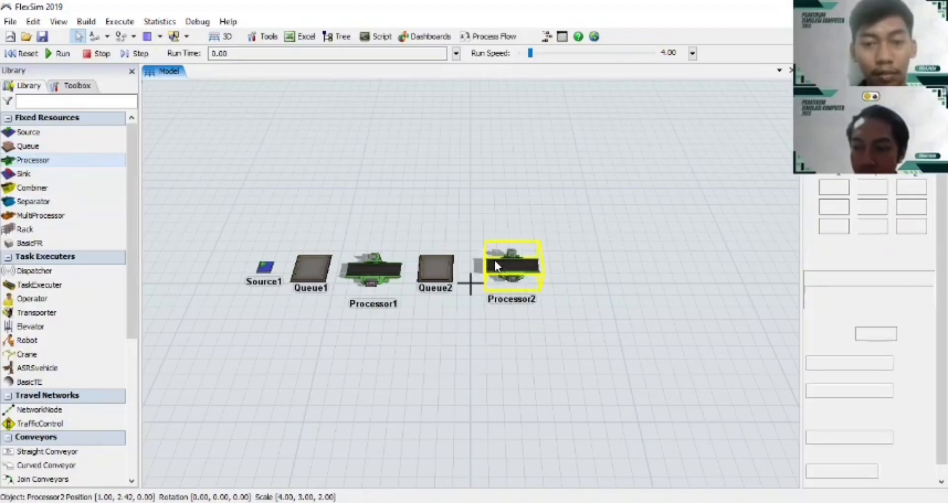
{"action": "left_click", "coordinate": [527, 332]}
Continue the line with a third Queue at about X 7, Y 2.4 and a third Processor at about X 11, Y 2
{"action": "left_click_drag", "start_coordinate": [543, 351], "coordinate": [454, 376]}
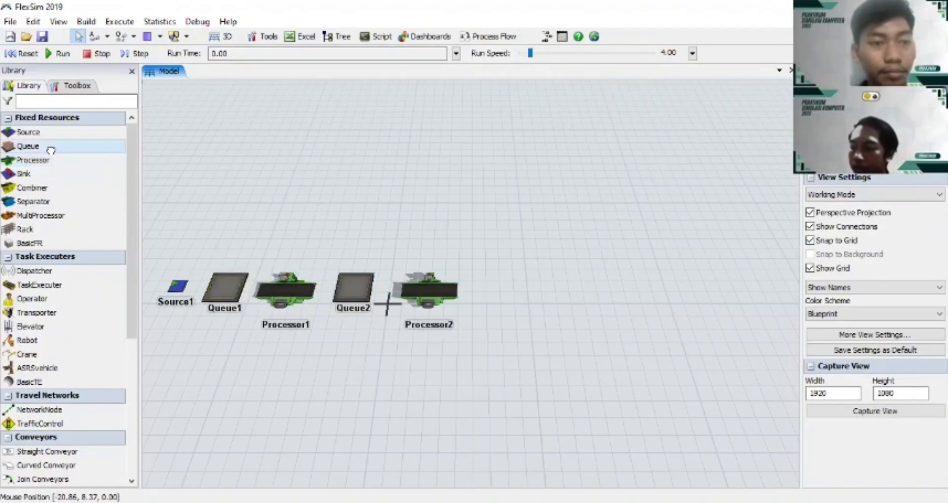
{"action": "left_click_drag", "start_coordinate": [492, 292], "coordinate": [494, 284]}
{"action": "left_click", "coordinate": [498, 299]}
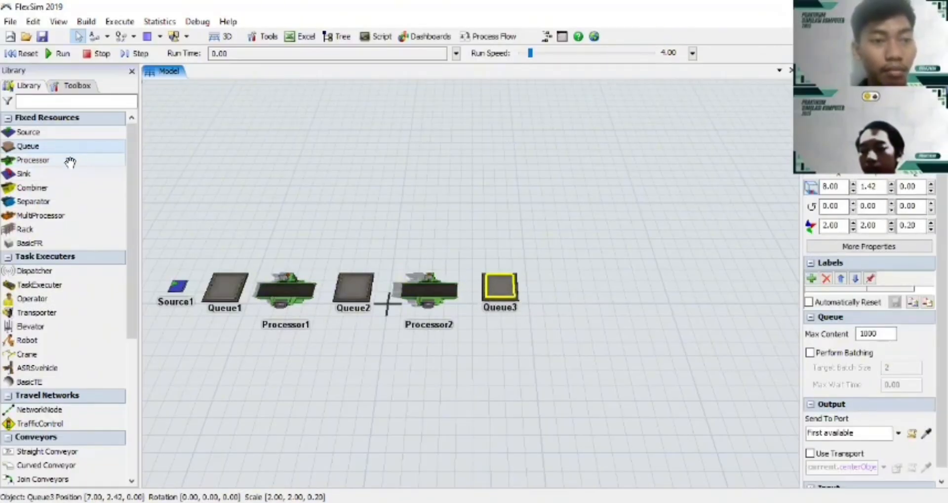
{"action": "left_click_drag", "start_coordinate": [68, 158], "coordinate": [553, 291]}
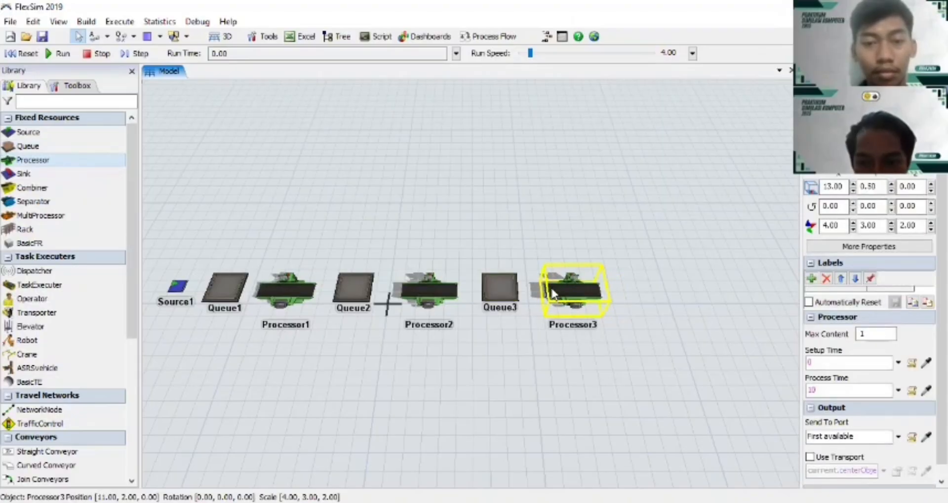
{"action": "left_click", "coordinate": [571, 370]}
Place a fourth Queue after the third processor, in line with the other objects at about X 16, Y 2.3
{"action": "left_click_drag", "start_coordinate": [491, 346], "coordinate": [412, 338]}
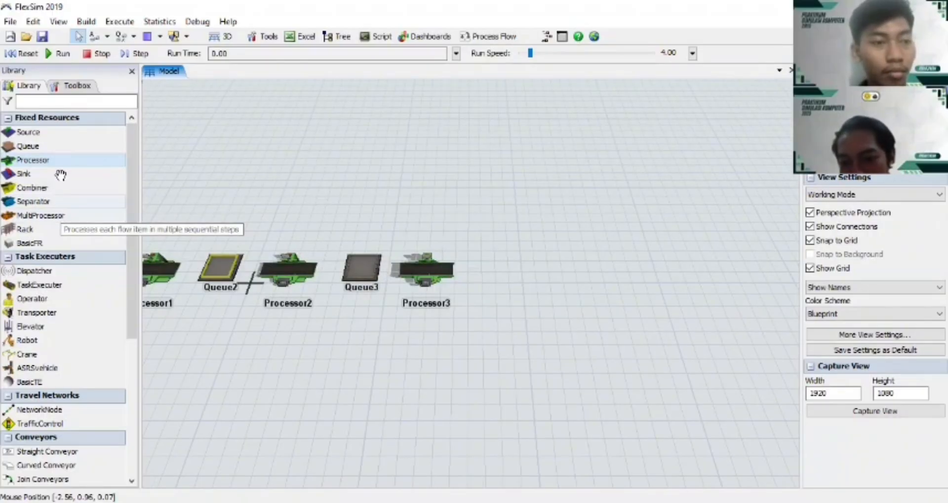
{"action": "left_click", "coordinate": [43, 149]}
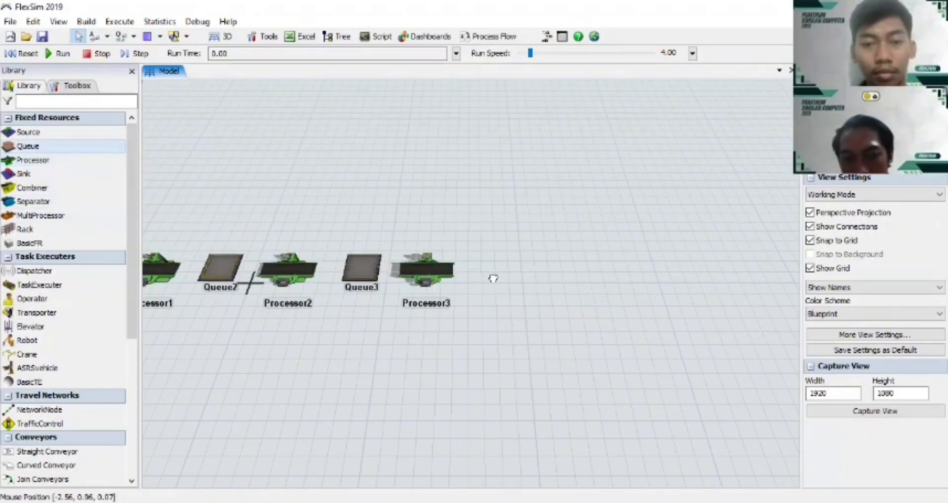
{"action": "left_click", "coordinate": [494, 279]}
{"action": "left_click_drag", "start_coordinate": [521, 297], "coordinate": [491, 275]}
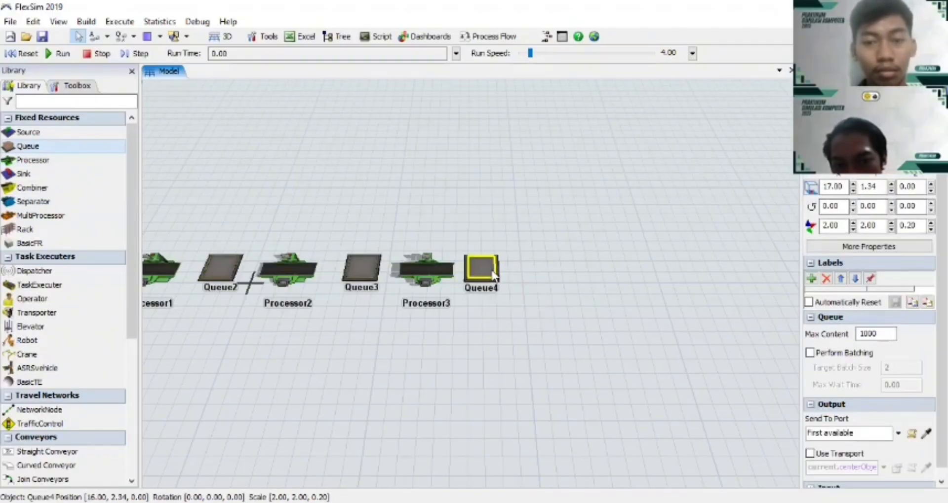
Place a Rack beyond the fourth queue at about X 19.5, Y 9, and an ASRSvehicle in front of it at about X 30, Y 2
{"action": "left_click_drag", "start_coordinate": [434, 352], "coordinate": [266, 339]}
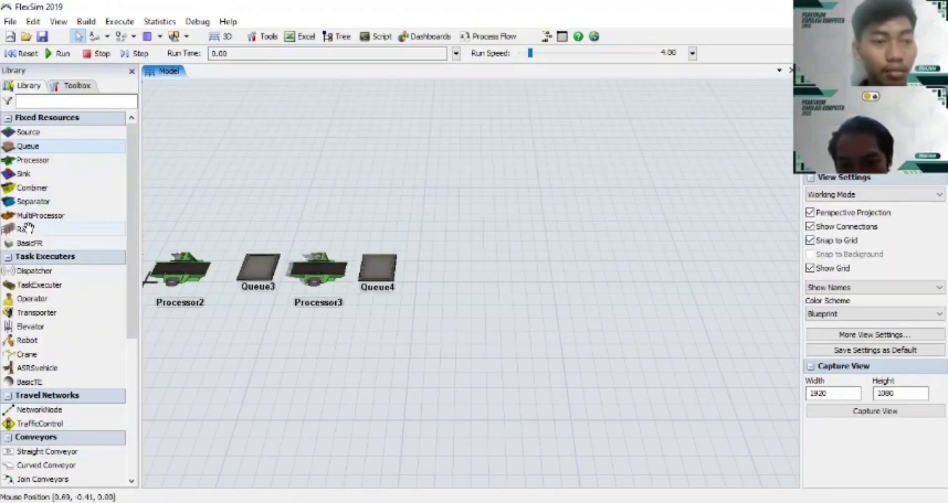
{"action": "left_click", "coordinate": [25, 228]}
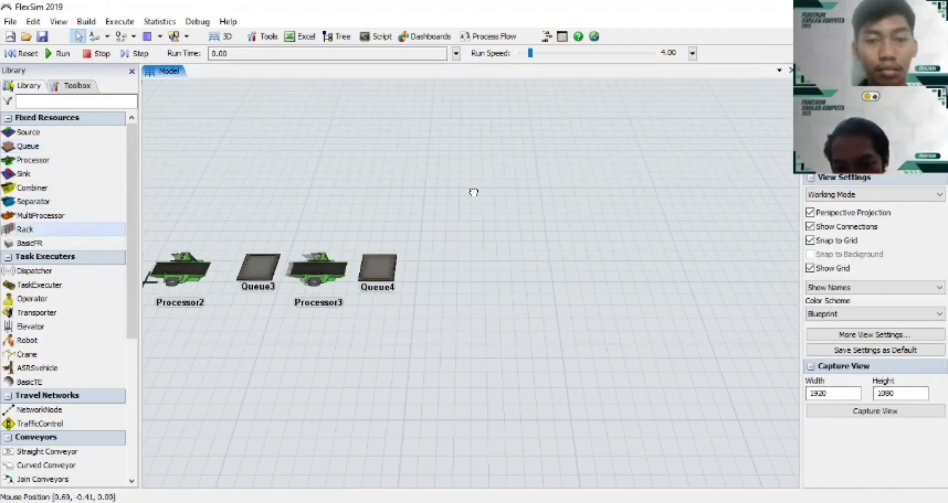
{"action": "left_click", "coordinate": [480, 219]}
{"action": "left_click_drag", "start_coordinate": [526, 220], "coordinate": [456, 191]}
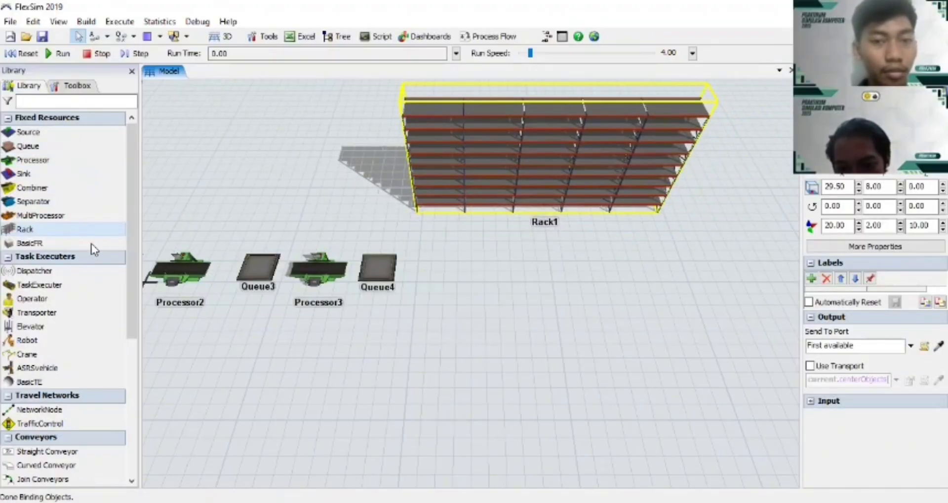
{"action": "double_click", "coordinate": [578, 140]}
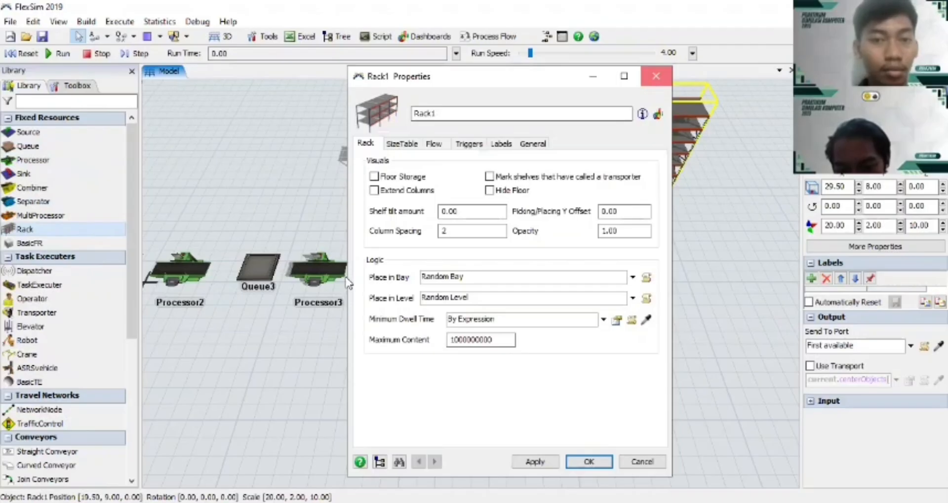
{"action": "key", "text": "Escape"}
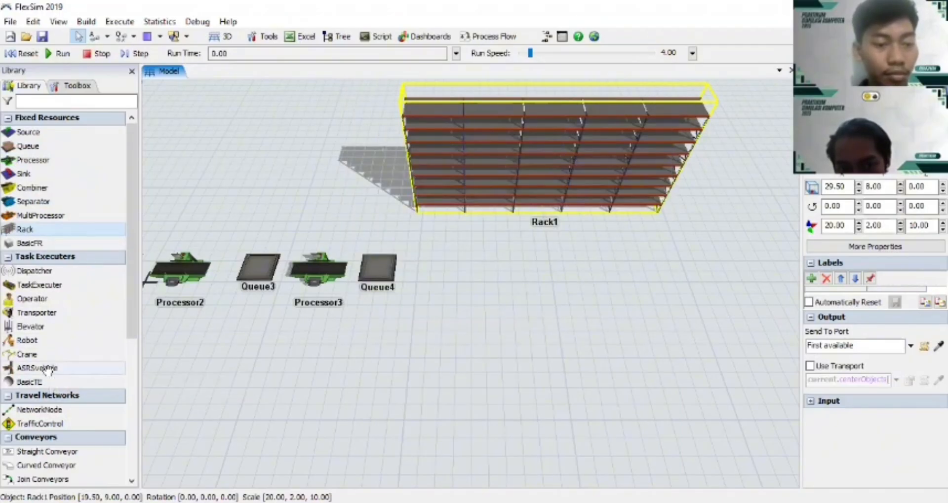
{"action": "left_click_drag", "start_coordinate": [47, 371], "coordinate": [575, 264]}
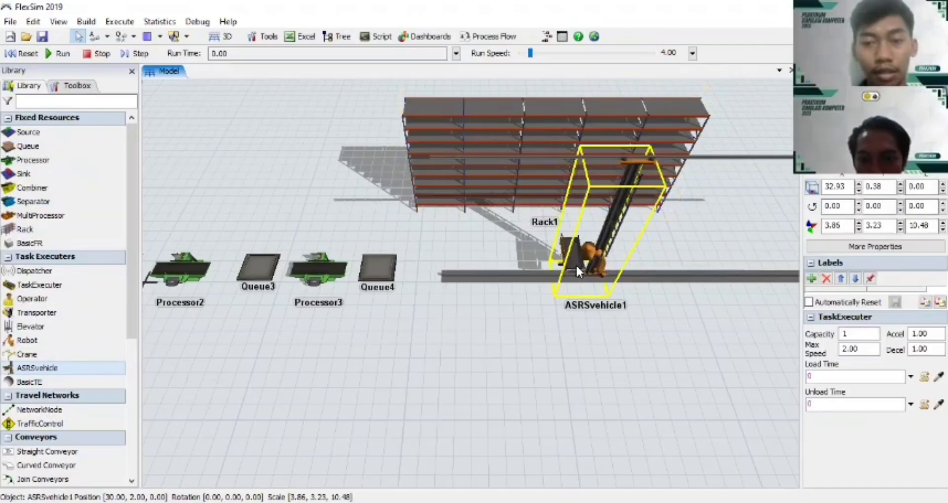
{"action": "left_click", "coordinate": [499, 360]}
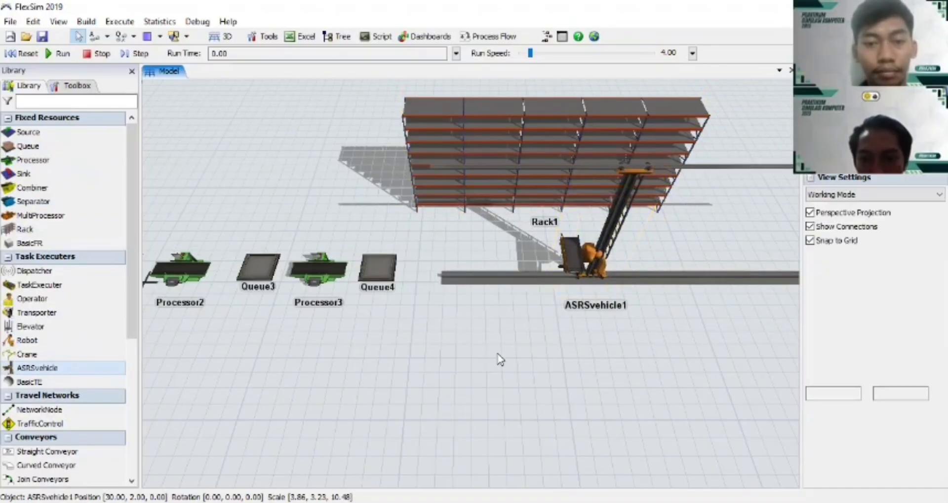
Rename the Source as "kedatangan bahan baku" in its properties and apply the change
{"action": "left_click_drag", "start_coordinate": [359, 384], "coordinate": [739, 379]}
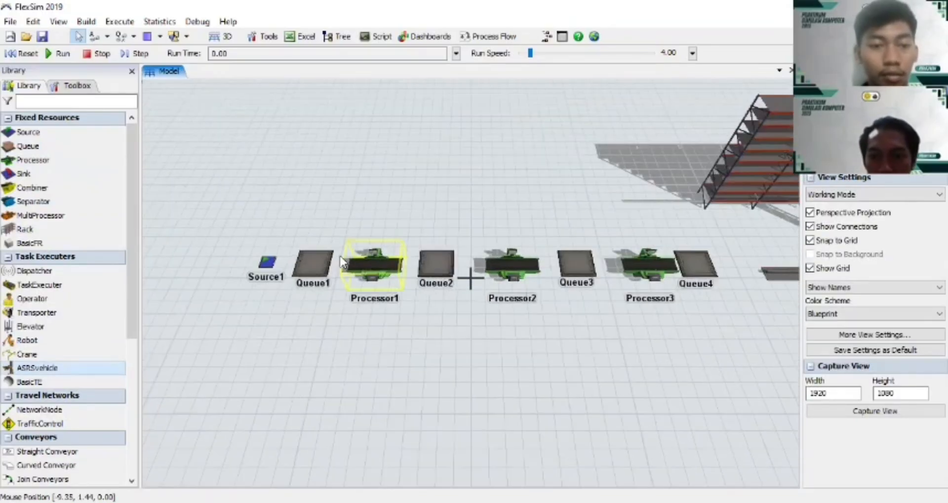
{"action": "left_click", "coordinate": [267, 262]}
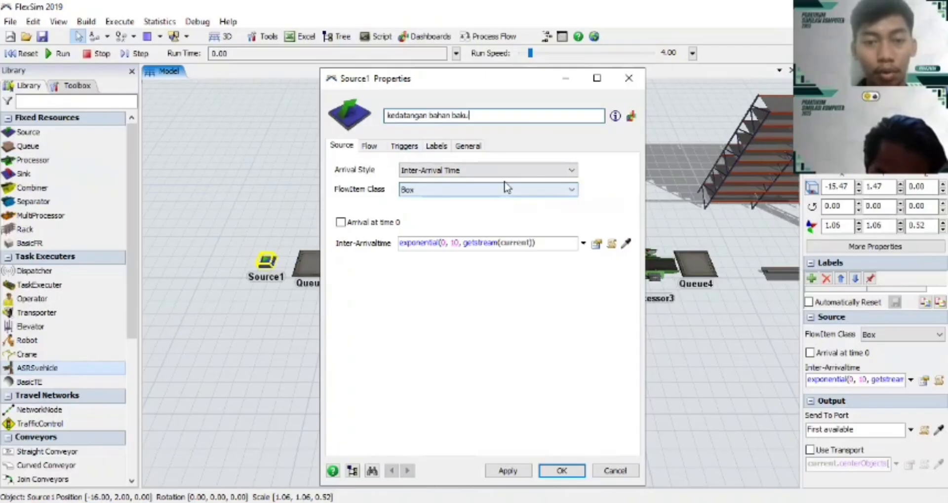
{"action": "left_click", "coordinate": [508, 471]}
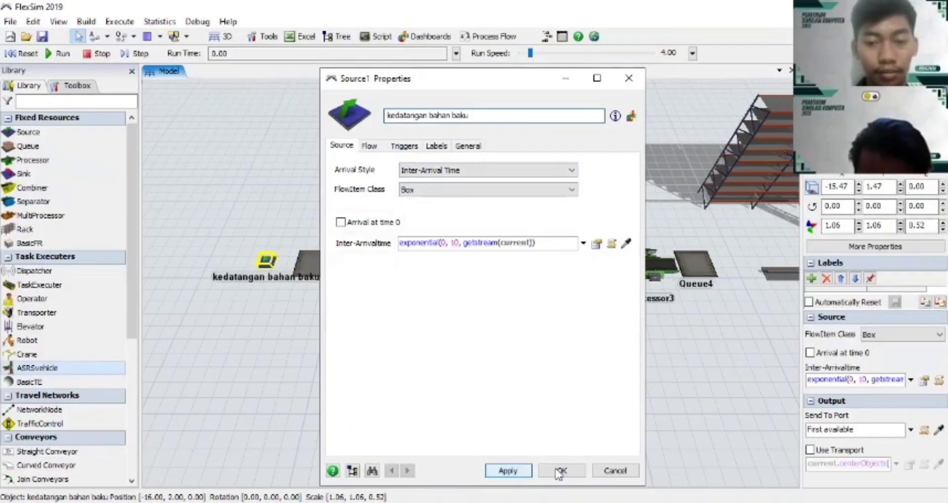
{"action": "left_click", "coordinate": [543, 471]}
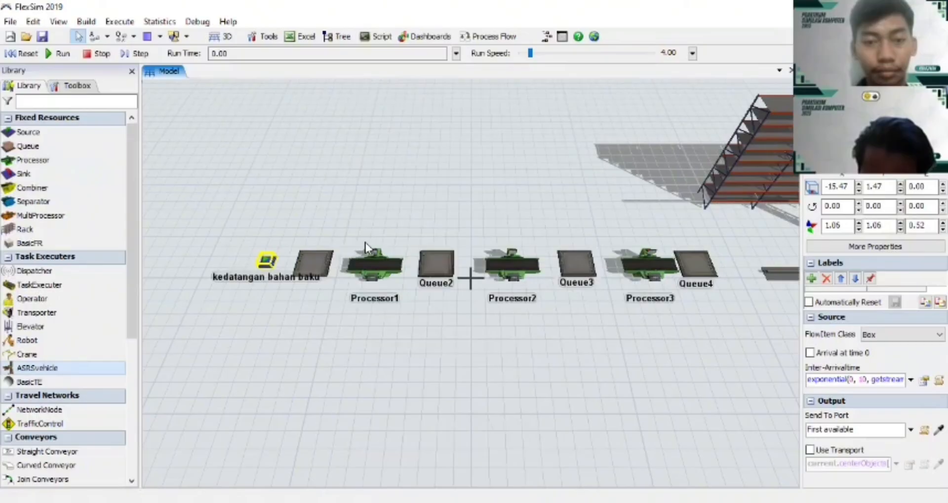
Rename the first queue as "adonan yang sudah siap" in its properties
{"action": "left_click", "coordinate": [306, 261]}
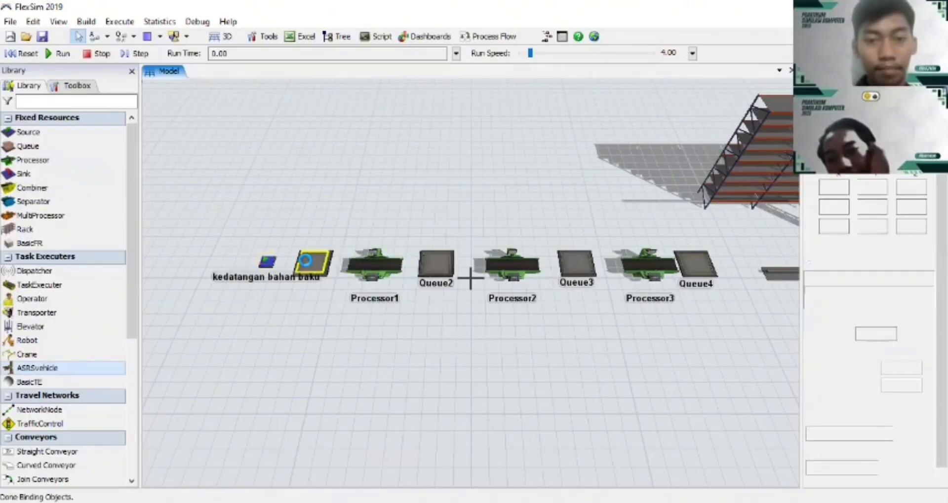
{"action": "double_click", "coordinate": [306, 261]}
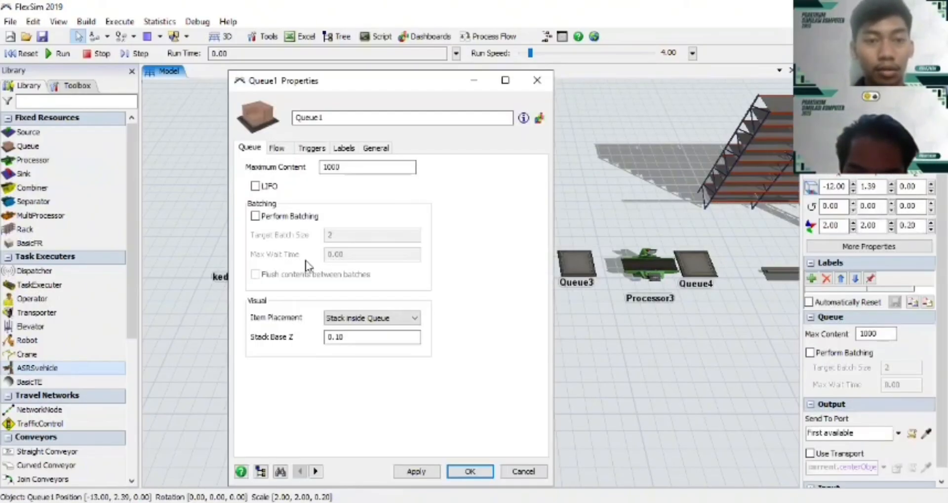
{"action": "left_click", "coordinate": [333, 117]}
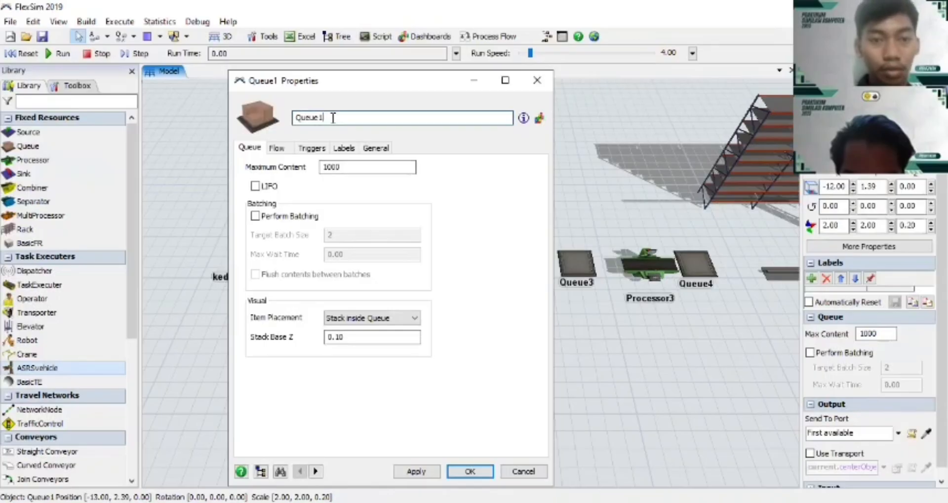
{"action": "key", "text": "BackSpace"}
{"action": "key", "text": "BackSpace"}
{"action": "key", "text": "BackSpace"}
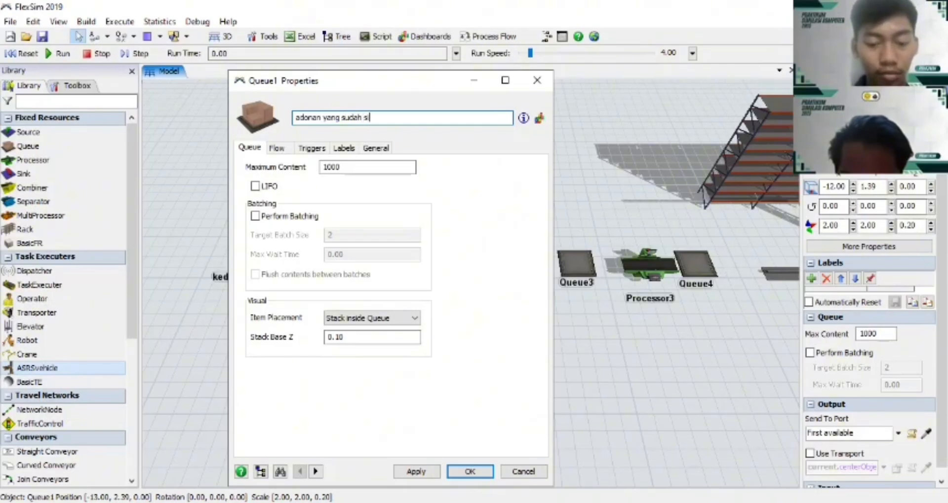
Set the first queue's maximum content to 30, enable batching with a target batch size of 10, and apply the changes
{"action": "left_click", "coordinate": [342, 168]}
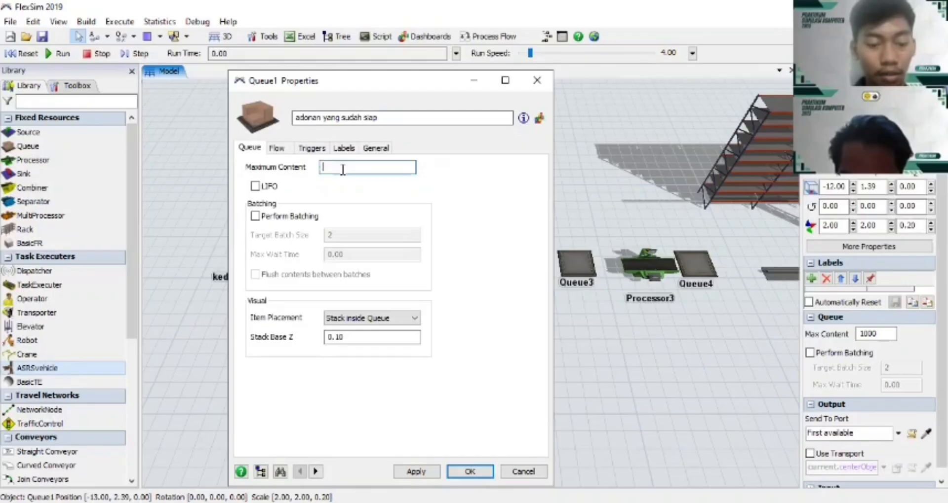
{"action": "type", "text": "30"}
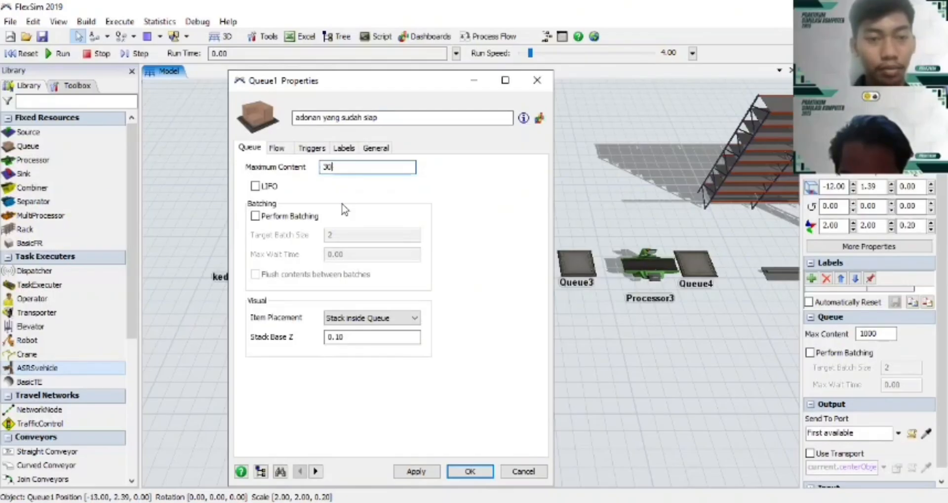
{"action": "left_click", "coordinate": [254, 216]}
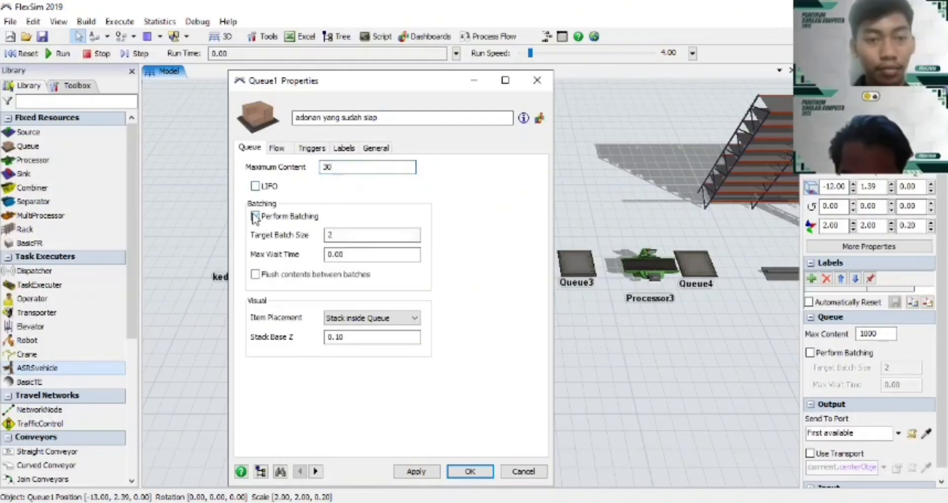
{"action": "left_click", "coordinate": [351, 235]}
{"action": "key", "text": "BackSpace"}
{"action": "type", "text": "10"}
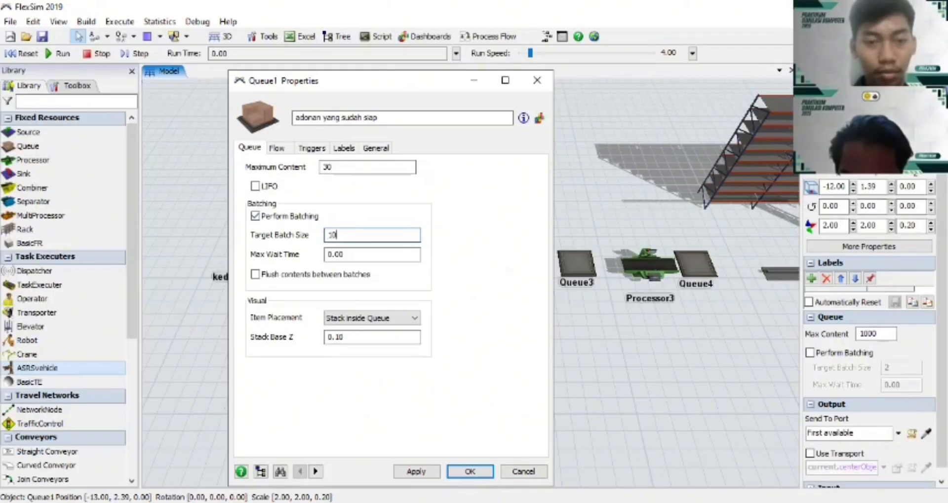
{"action": "left_click", "coordinate": [416, 471]}
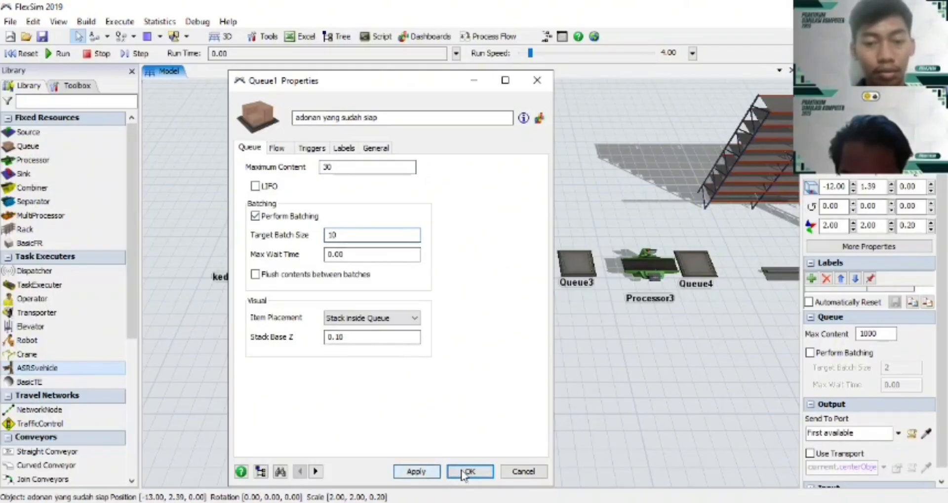
{"action": "left_click", "coordinate": [465, 474]}
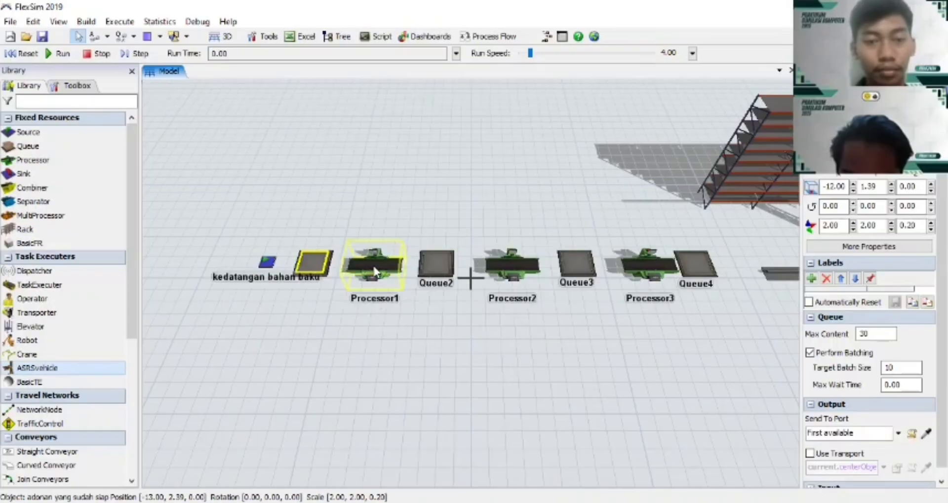
Set the inter-arrival time of the "kedatangan bahan baku" source to the periodic rate option Hourly Rates, Custom Daily Repeat
{"action": "left_click", "coordinate": [267, 261]}
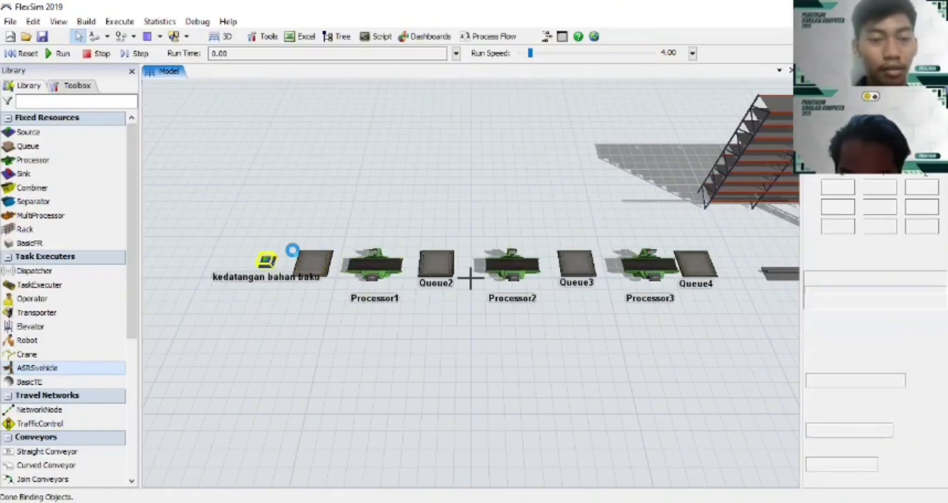
{"action": "double_click", "coordinate": [273, 259]}
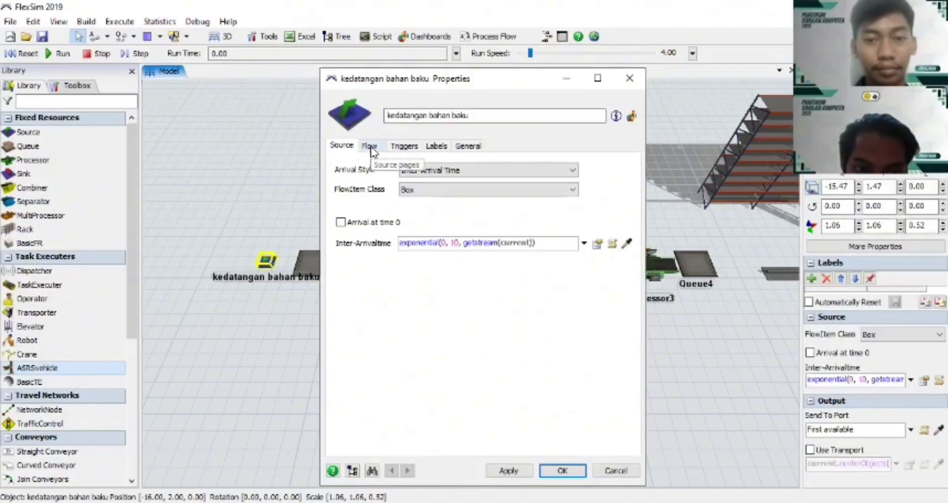
{"action": "left_click", "coordinate": [370, 148]}
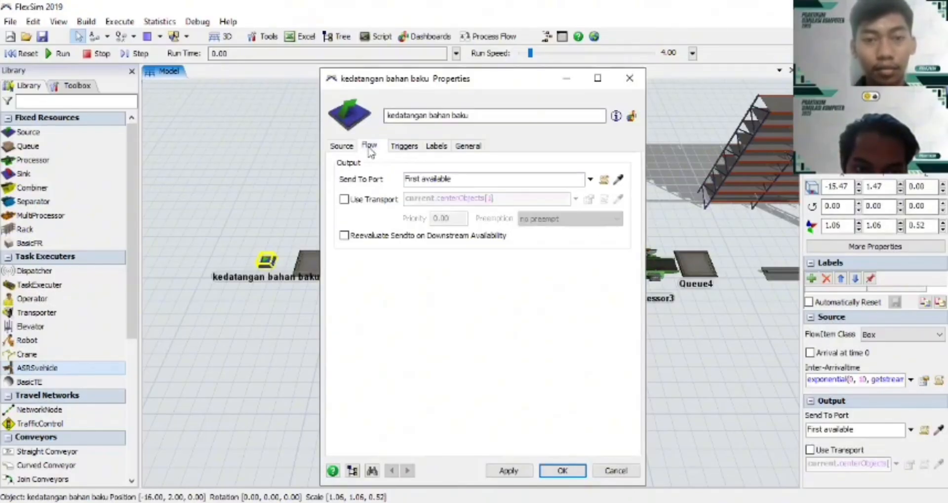
{"action": "left_click", "coordinate": [342, 147]}
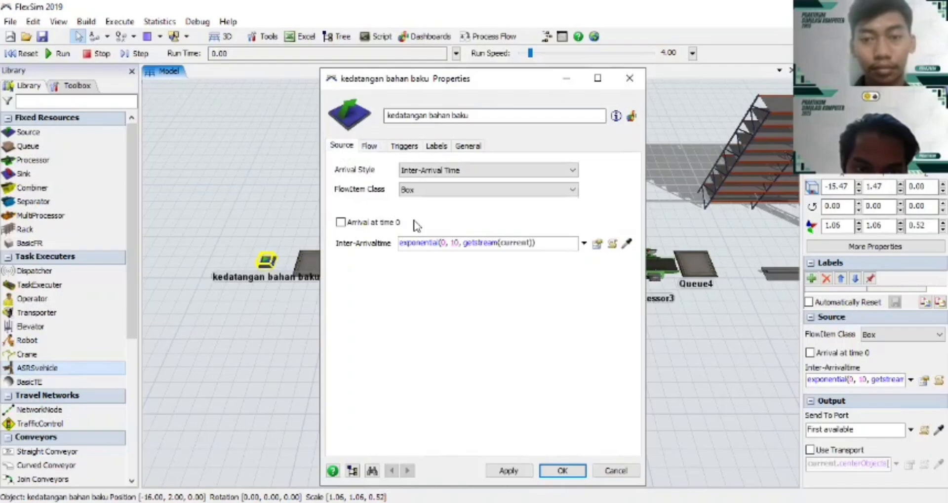
{"action": "left_click", "coordinate": [584, 244]}
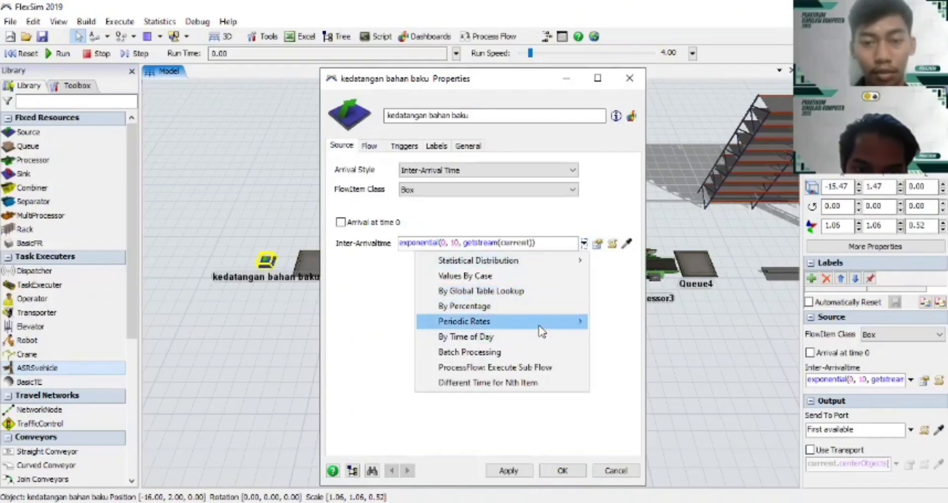
{"action": "mouse_move", "coordinate": [543, 331]}
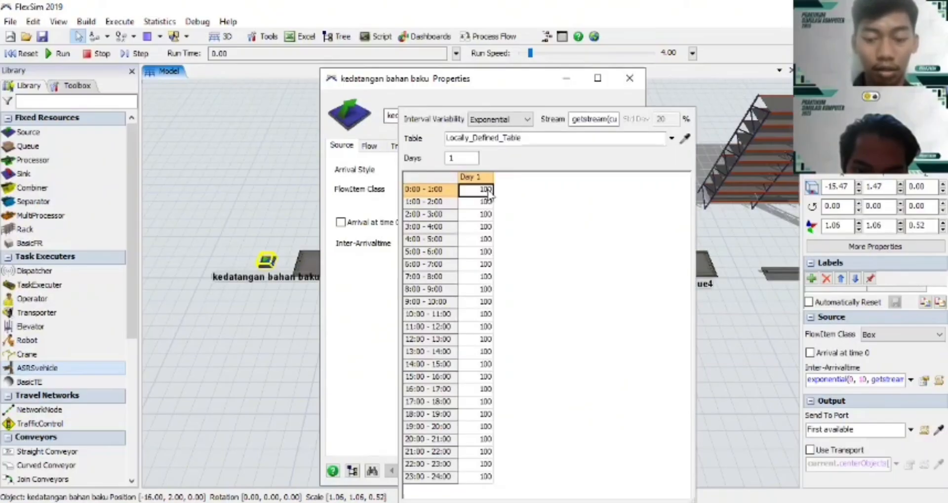
Enter a rate of 50 for each of the six Day 1 hours from 0:00 to 6:00
{"action": "double_click", "coordinate": [486, 190]}
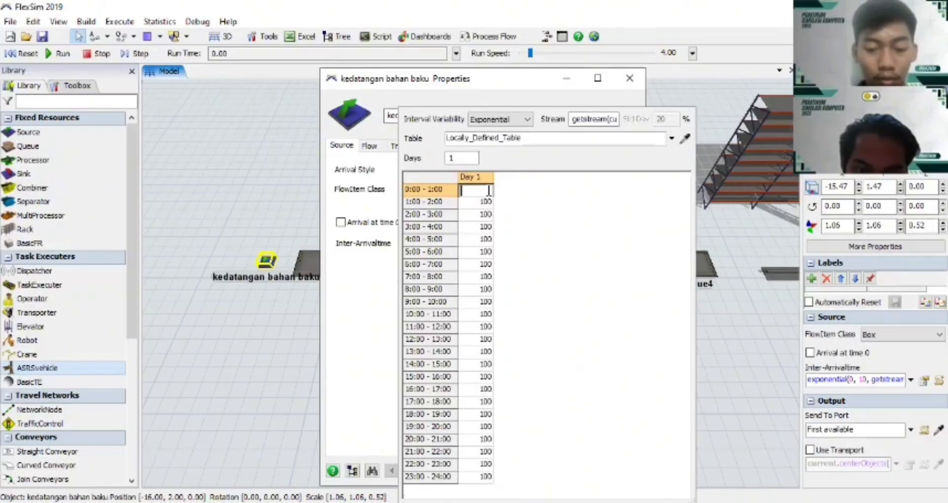
{"action": "type", "text": "50"}
{"action": "key", "text": "Return"}
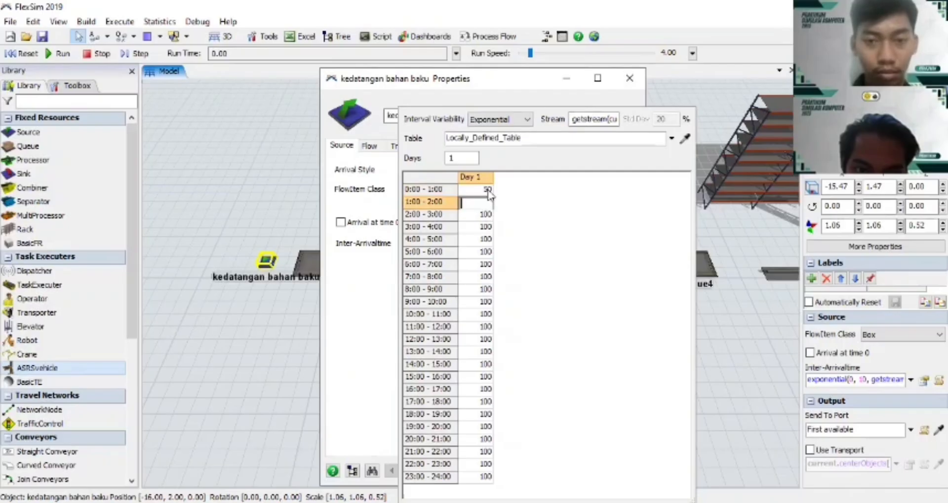
{"action": "type", "text": "50"}
{"action": "key", "text": "Return"}
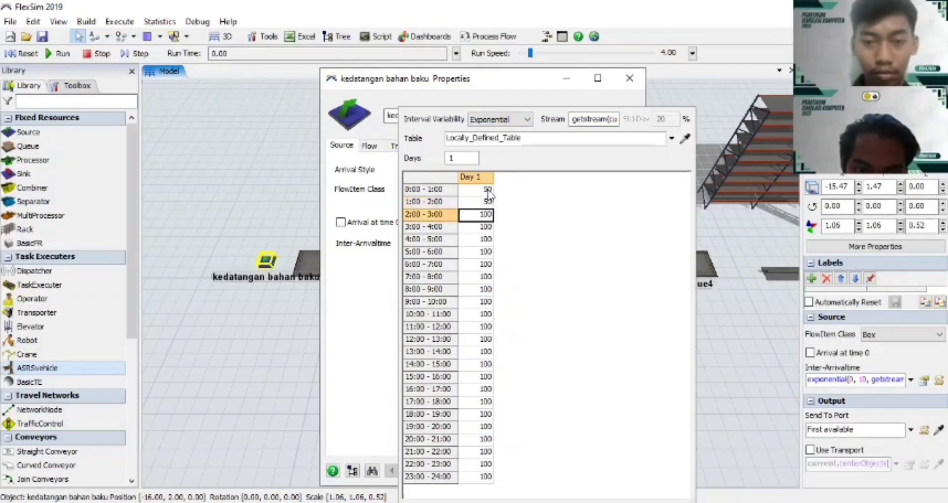
{"action": "type", "text": "50"}
{"action": "key", "text": "Return"}
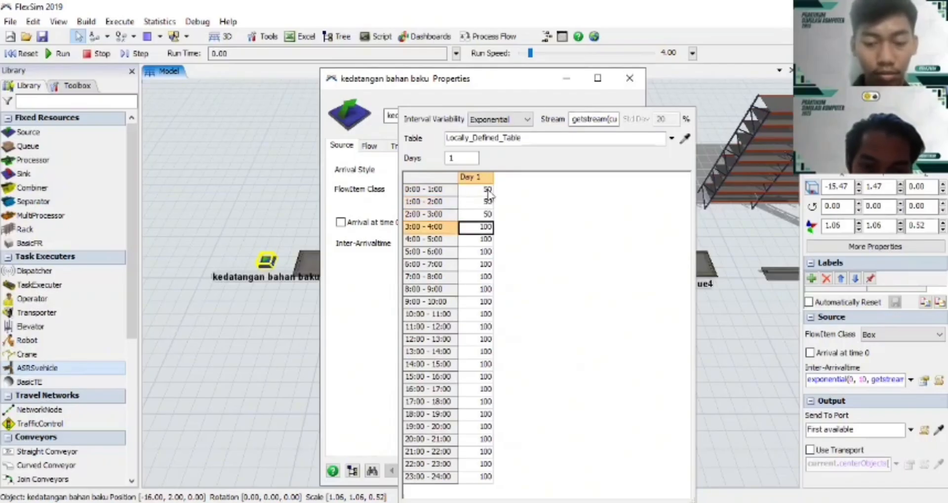
{"action": "type", "text": "50"}
{"action": "key", "text": "Return"}
{"action": "type", "text": "5"}
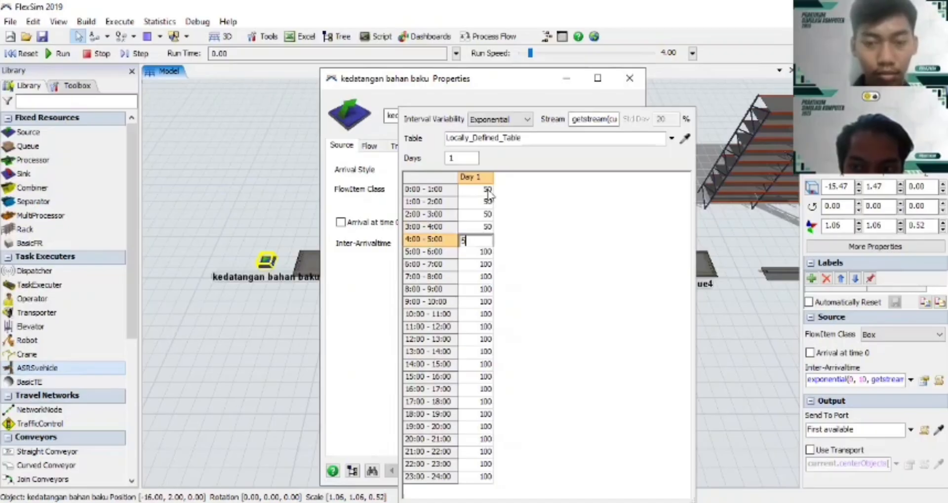
{"action": "type", "text": "0"}
{"action": "key", "text": "Return"}
{"action": "type", "text": "50"}
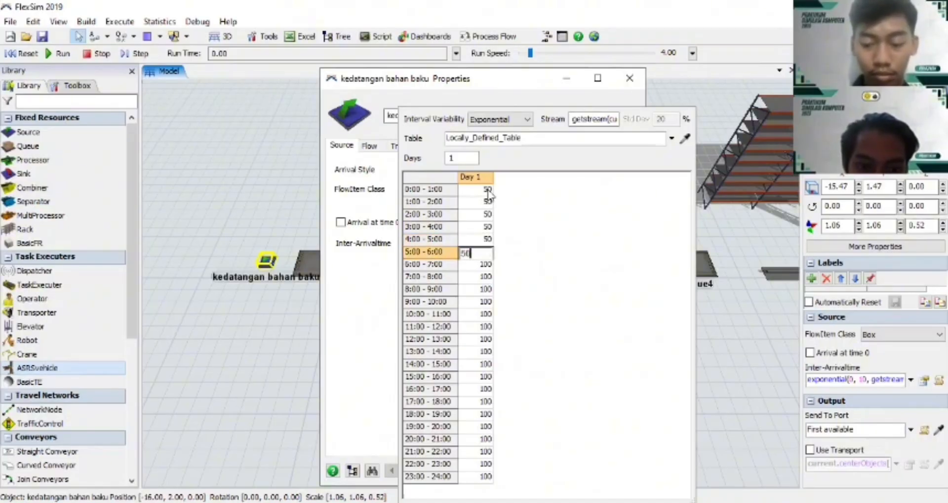
{"action": "key", "text": "Return"}
Copy the six rates from 0:00 to 6:00 into all remaining Day 1 hours, from 6:00 to 24:00
{"action": "left_click_drag", "start_coordinate": [489, 193], "coordinate": [487, 256]}
{"action": "key", "text": "ctrl+c"}
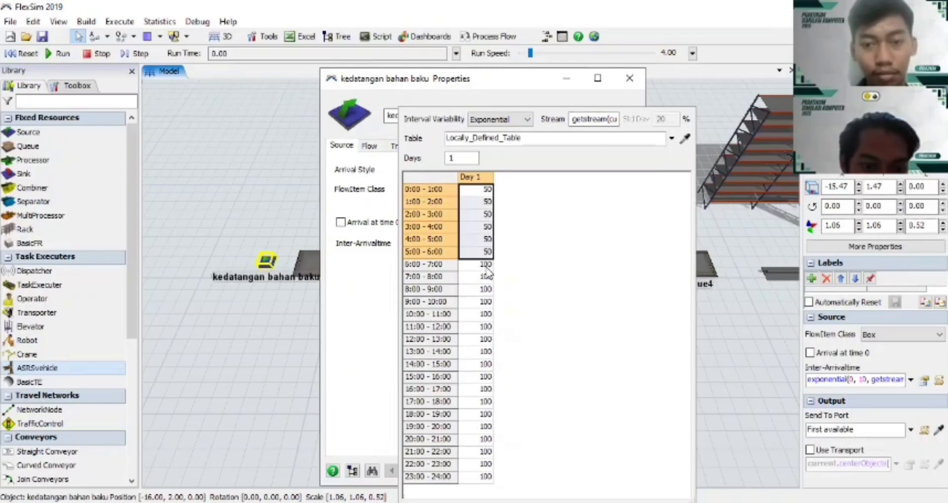
{"action": "left_click", "coordinate": [488, 267]}
{"action": "key", "text": "ctrl+v"}
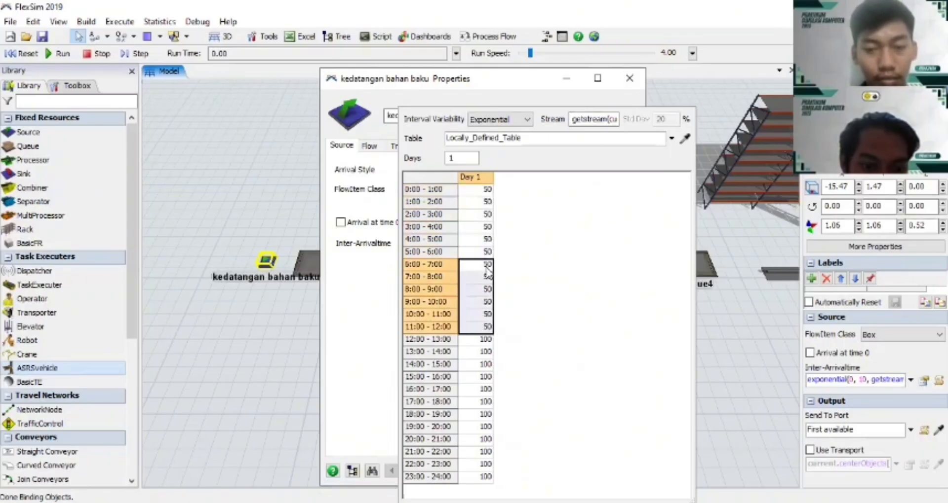
{"action": "left_click", "coordinate": [487, 340]}
{"action": "key", "text": "ctrl+v"}
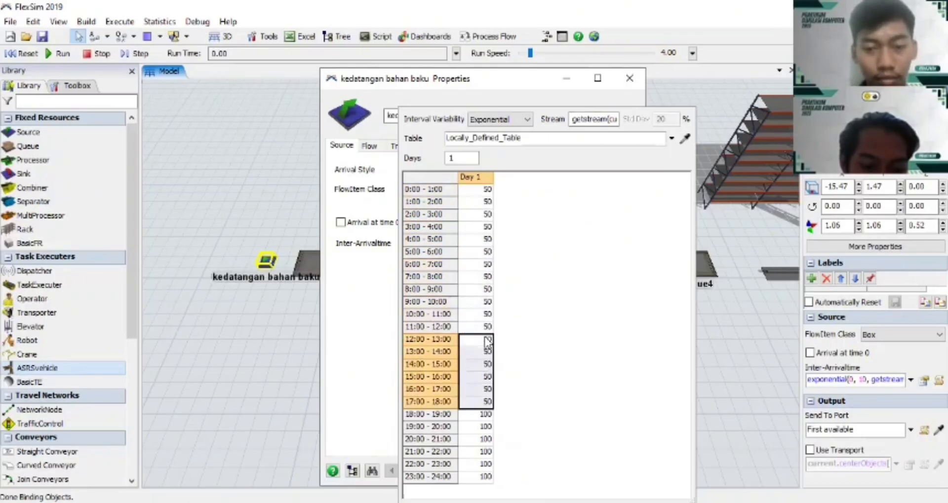
{"action": "left_click", "coordinate": [487, 415]}
{"action": "key", "text": "ctrl+v"}
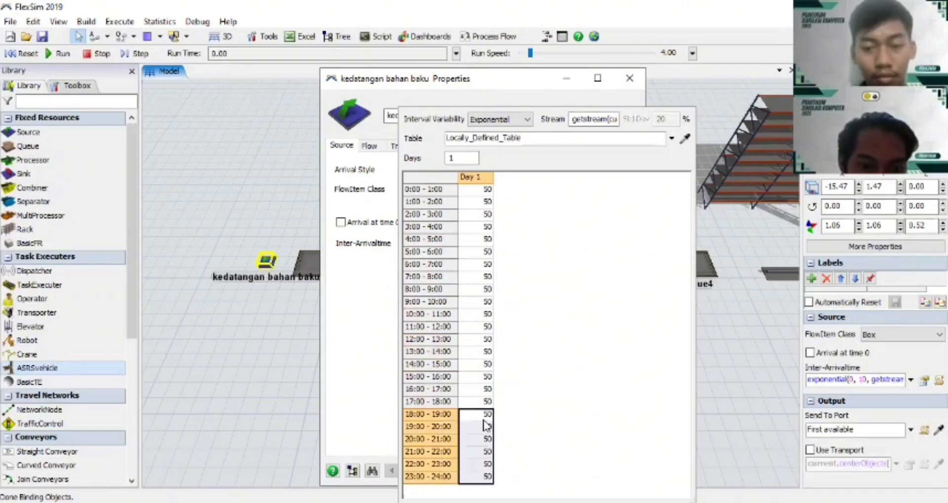
Accept the hourly rate table, then apply the source's inter-arrival setting and close its properties
{"action": "left_click", "coordinate": [583, 410]}
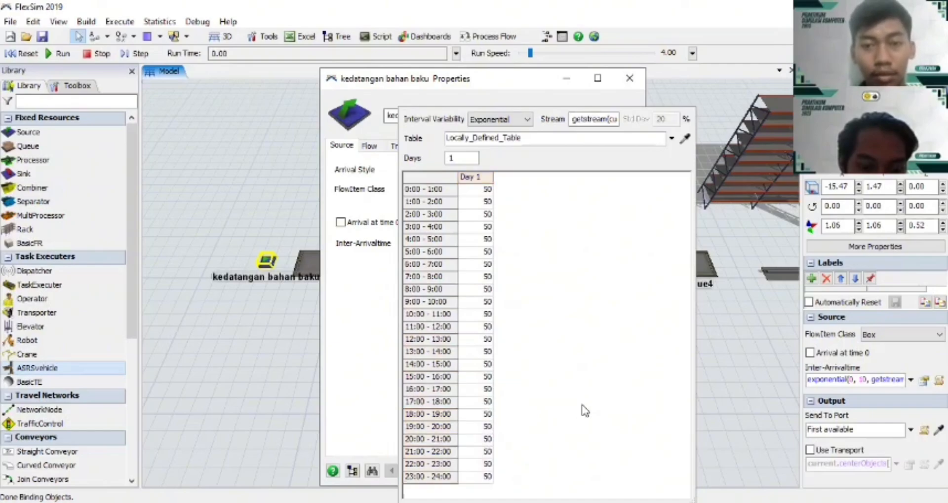
{"action": "left_click", "coordinate": [352, 308]}
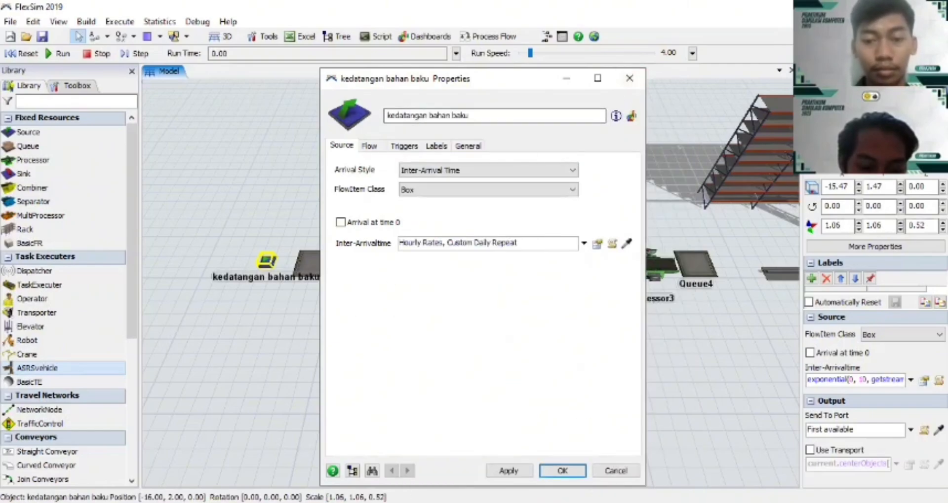
{"action": "left_click", "coordinate": [522, 475]}
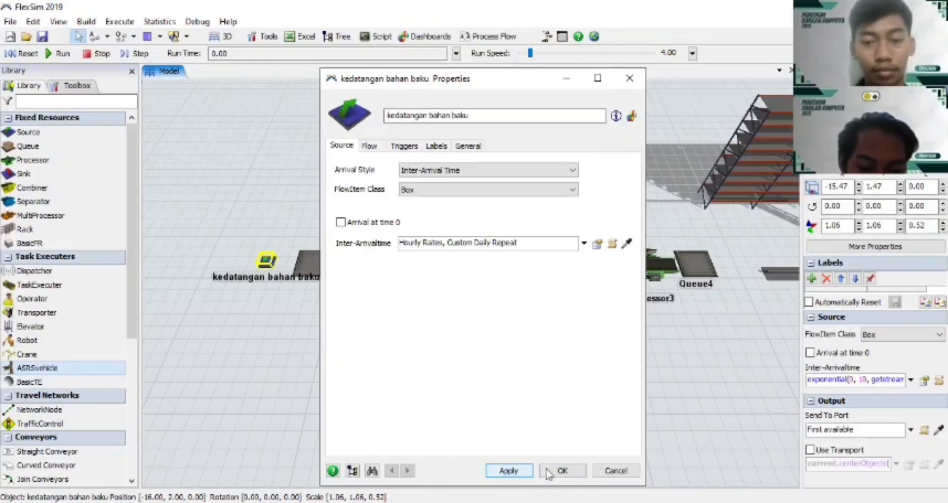
{"action": "left_click", "coordinate": [548, 475]}
{"action": "left_click", "coordinate": [366, 363]}
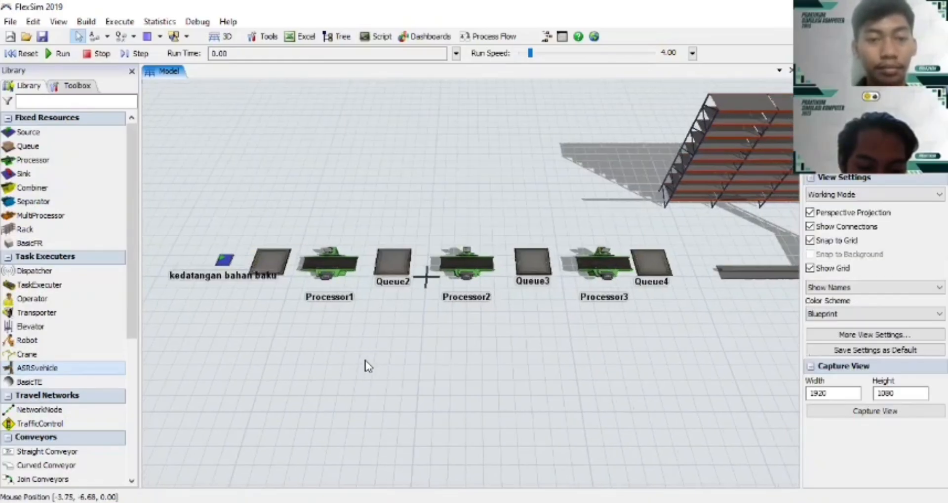
Rename the first processor as "pencampuran bahan baku", set its maximum content to 50, and apply the changes
{"action": "left_click", "coordinate": [334, 264]}
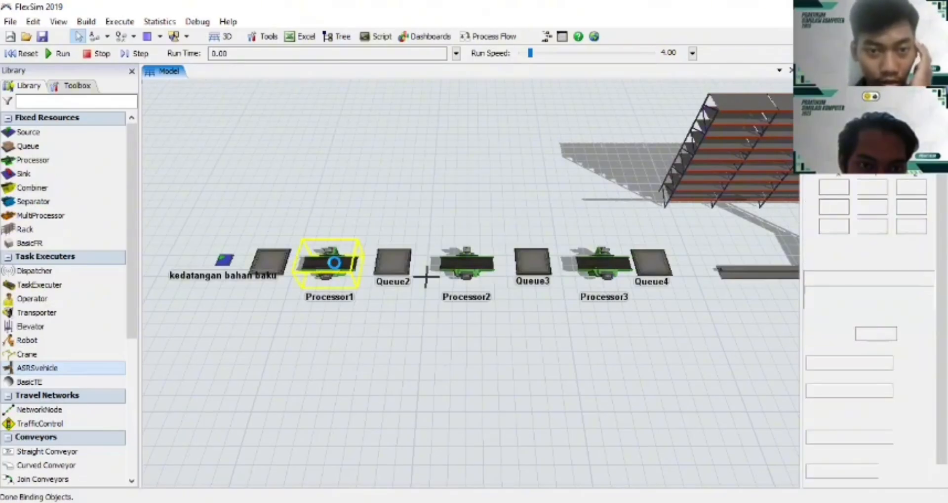
{"action": "double_click", "coordinate": [334, 266]}
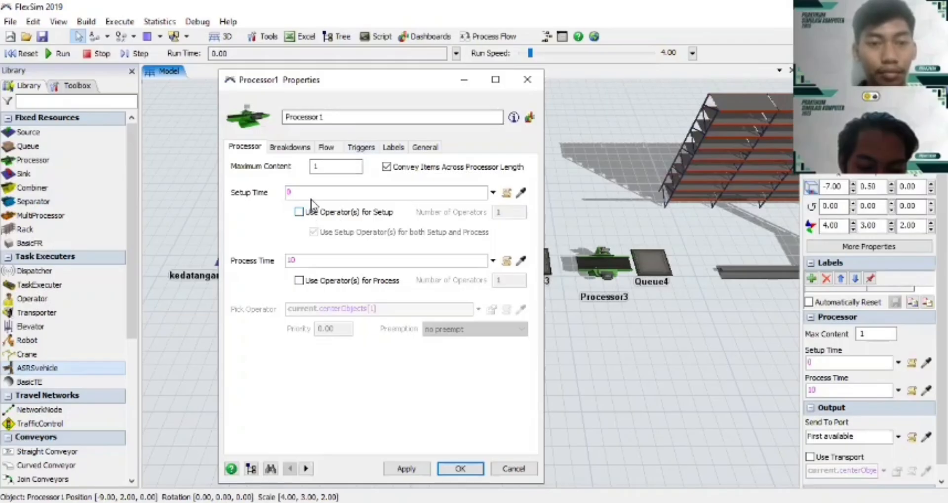
{"action": "left_click", "coordinate": [330, 114]}
{"action": "key", "text": "BackSpace"}
{"action": "key", "text": "BackSpace"}
{"action": "key", "text": "BackSpace"}
{"action": "key", "text": "BackSpace"}
{"action": "key", "text": "BackSpace"}
{"action": "key", "text": "BackSpace"}
{"action": "key", "text": "BackSpace"}
{"action": "key", "text": "BackSpace"}
{"action": "key", "text": "BackSpace"}
{"action": "key", "text": "BackSpace"}
{"action": "key", "text": "BackSpace"}
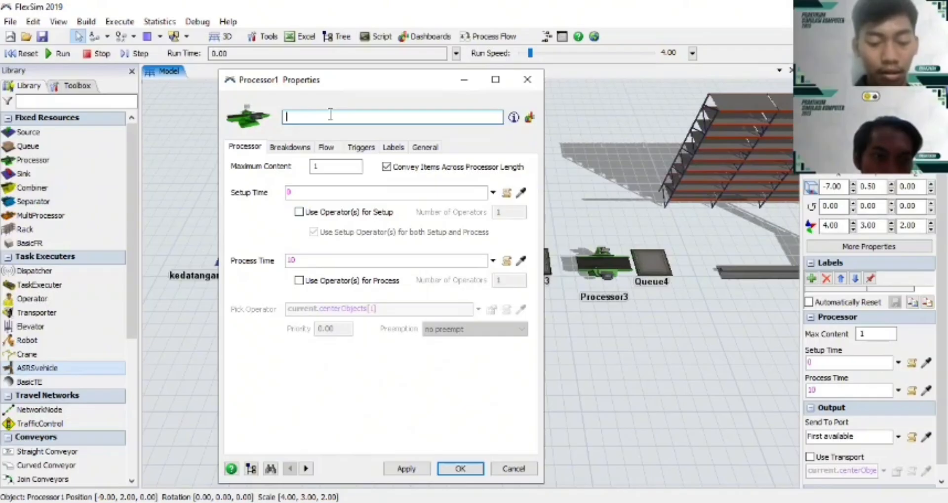
{"action": "type", "text": "penca"}
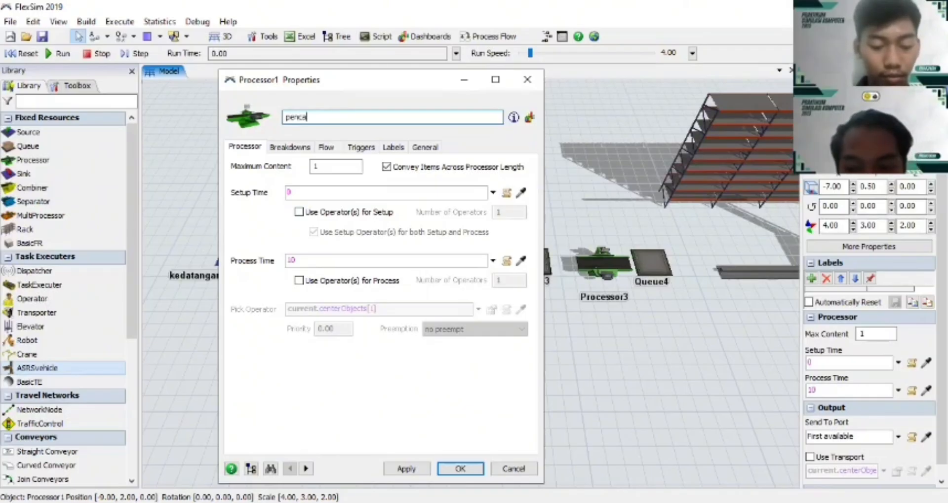
{"action": "type", "text": "mpuran"}
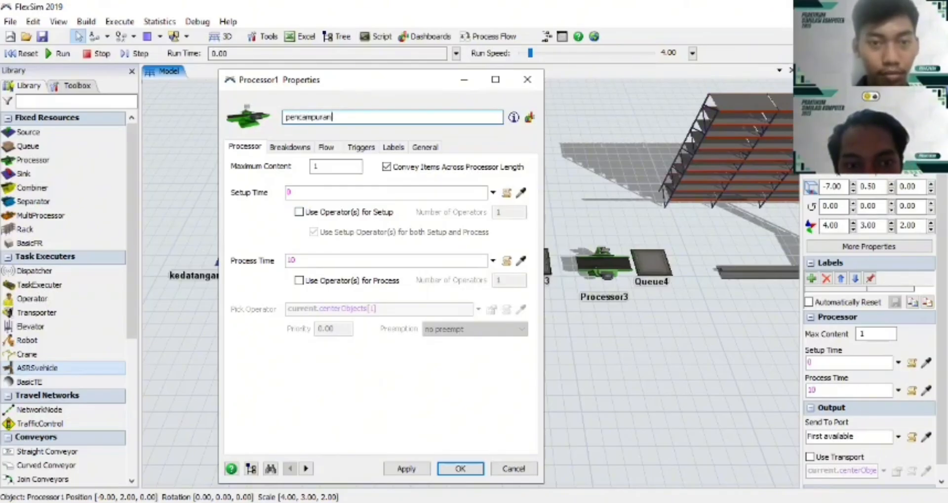
{"action": "type", "text": " bahan bak"}
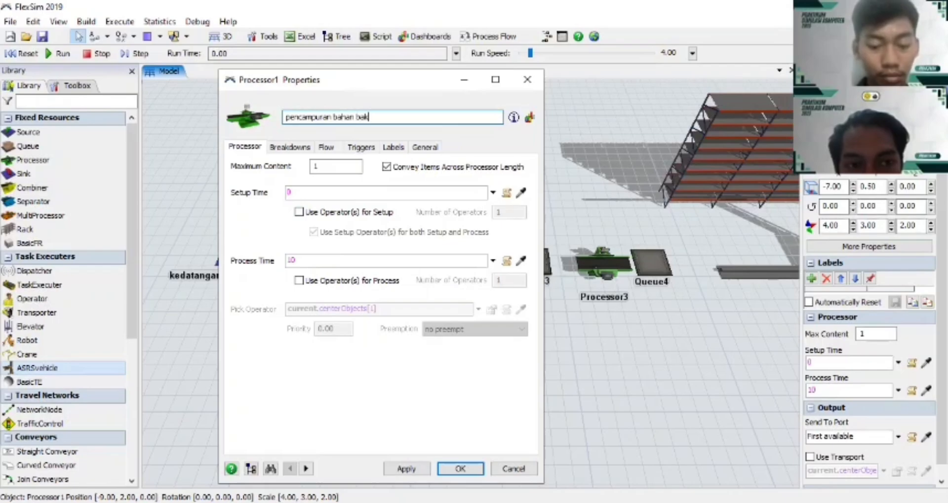
{"action": "type", "text": "u"}
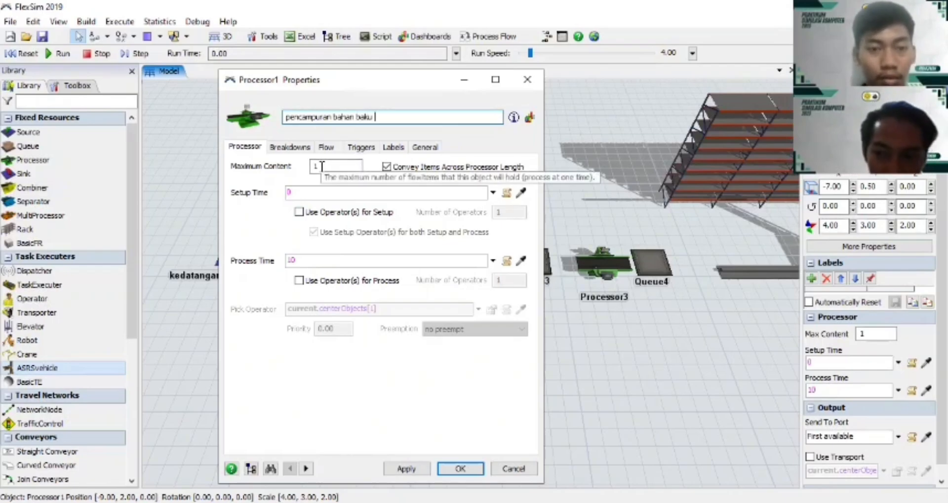
{"action": "left_click", "coordinate": [321, 166]}
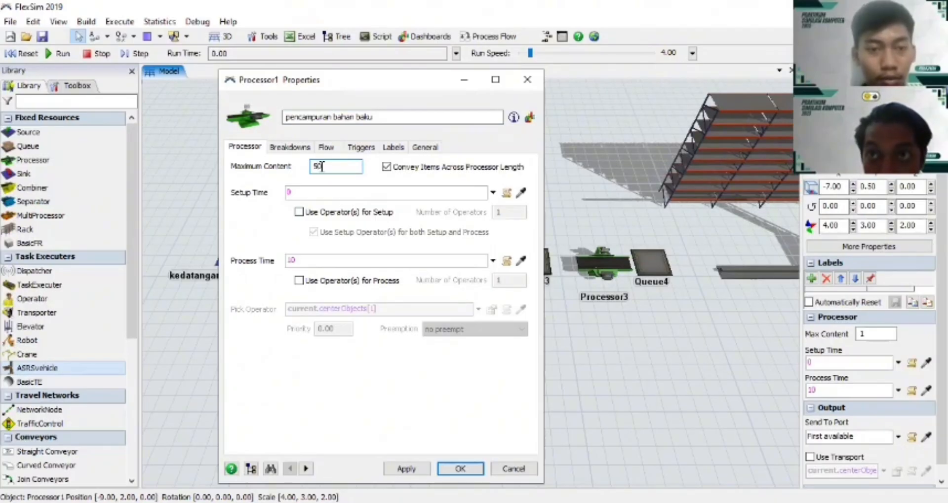
{"action": "left_click", "coordinate": [407, 470]}
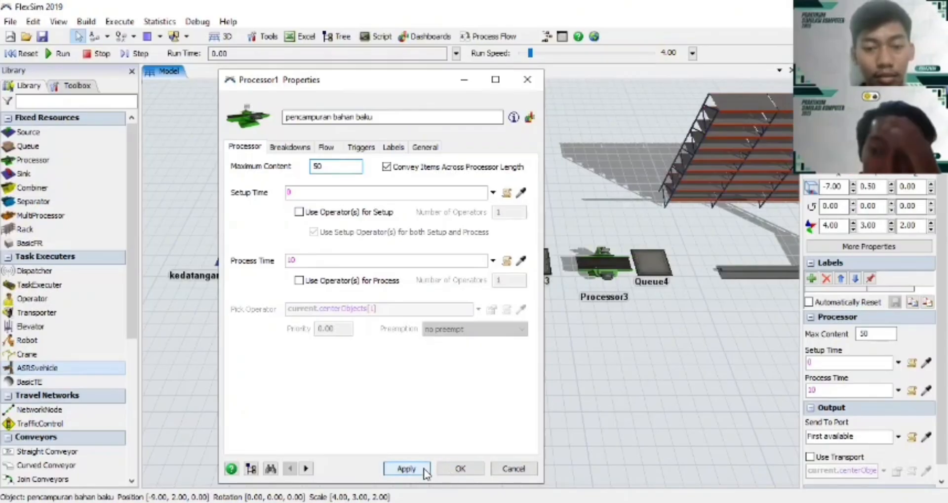
Close the first processor's properties and rename the second queue as "hasil pencampuran bahan baku"
{"action": "left_click", "coordinate": [459, 469]}
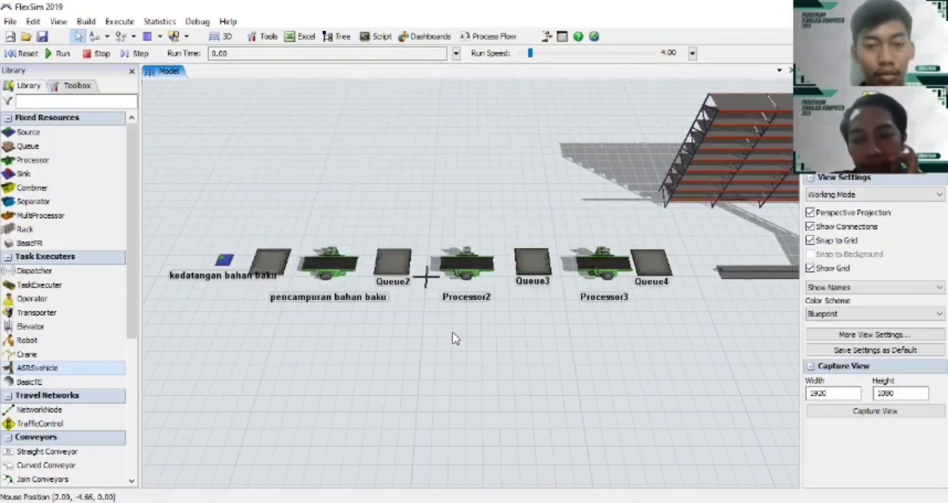
{"action": "left_click", "coordinate": [391, 273]}
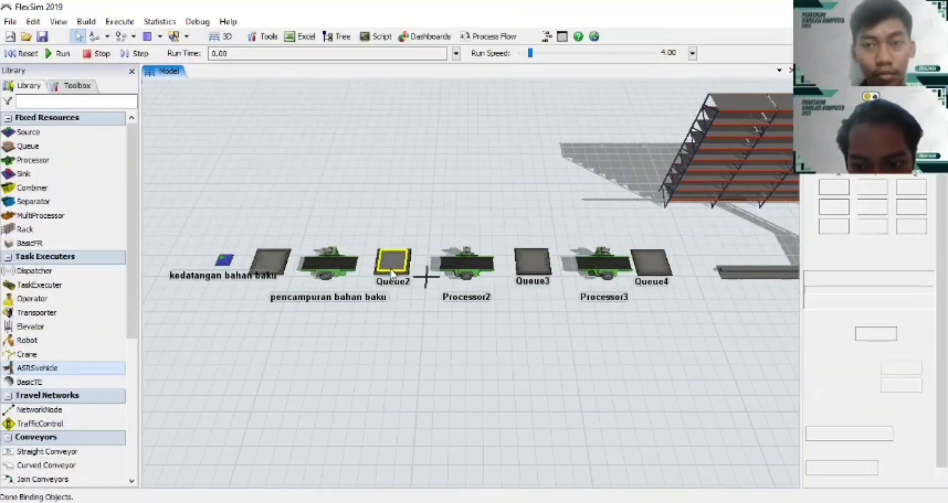
{"action": "double_click", "coordinate": [391, 273]}
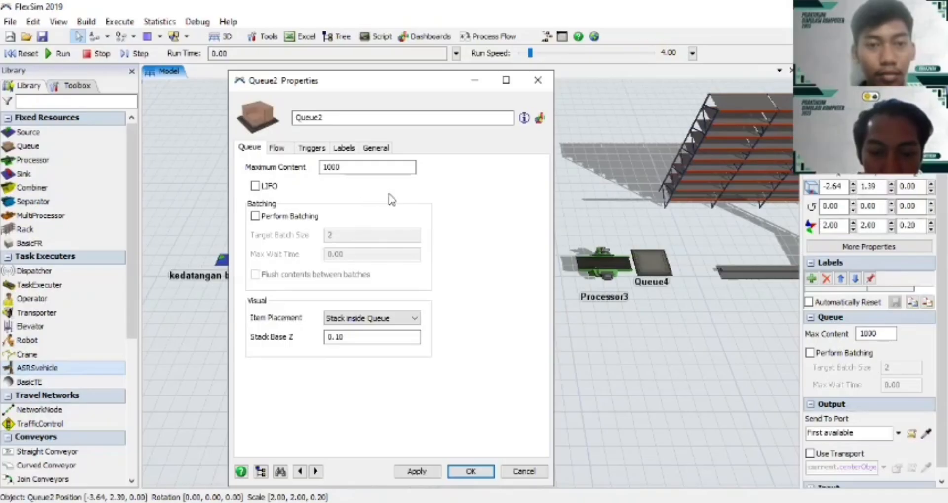
{"action": "left_click", "coordinate": [341, 118]}
{"action": "key", "text": "BackSpace"}
{"action": "key", "text": "BackSpace"}
{"action": "key", "text": "BackSpace"}
{"action": "key", "text": "BackSpace"}
{"action": "key", "text": "BackSpace"}
{"action": "key", "text": "BackSpace"}
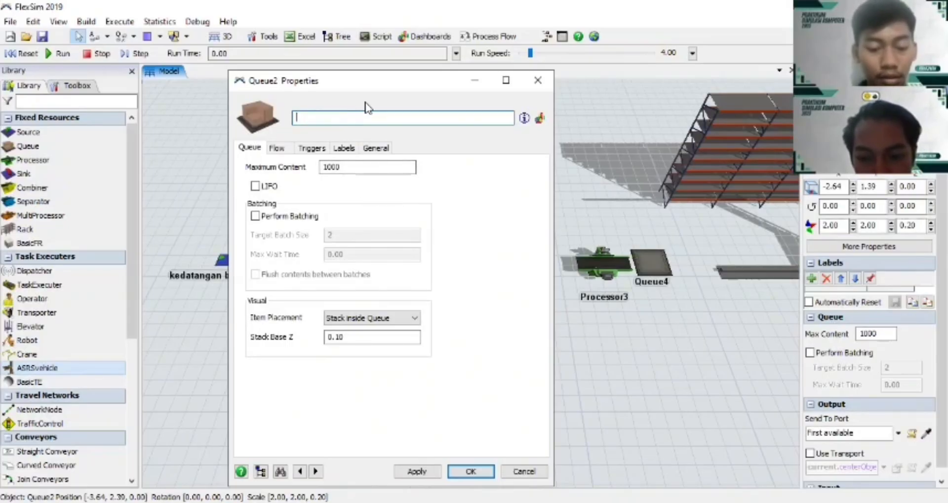
{"action": "type", "text": "hasil"}
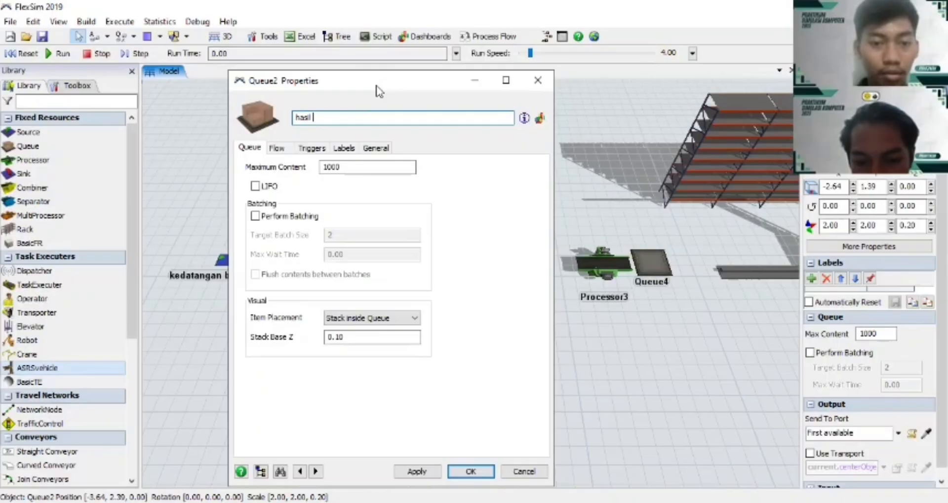
{"action": "left_click_drag", "start_coordinate": [378, 91], "coordinate": [403, 104]}
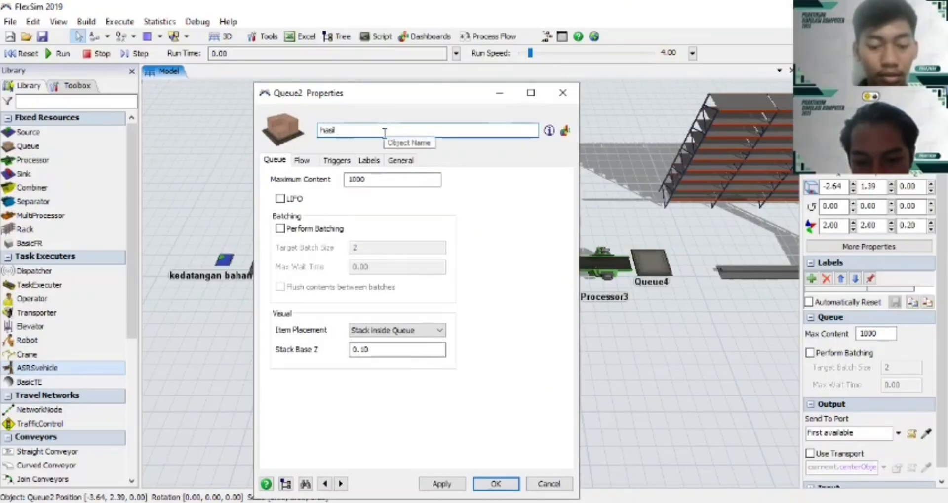
{"action": "type", "text": "pencal"}
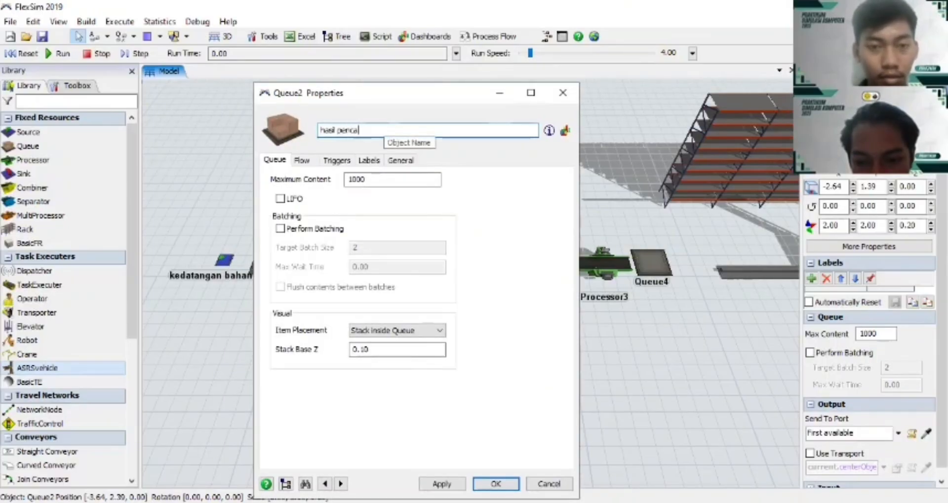
{"action": "key", "text": "BackSpace"}
{"action": "type", "text": "mpurna"}
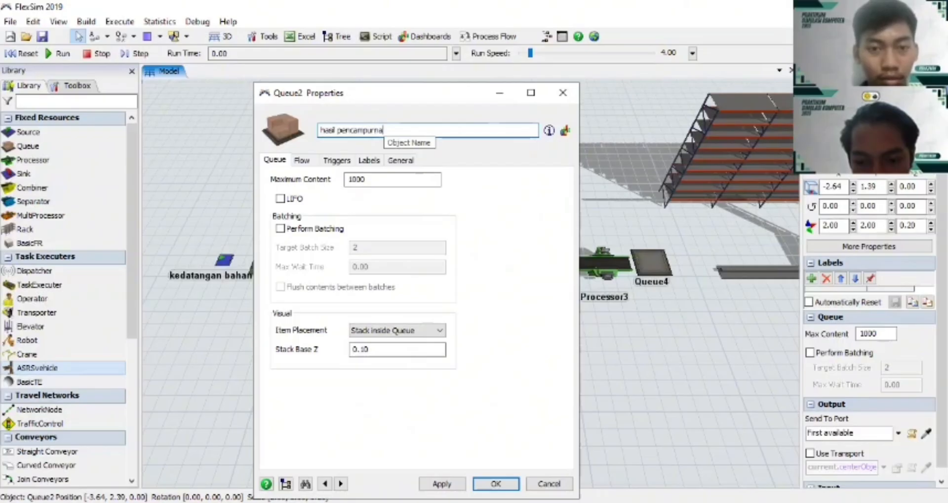
{"action": "key", "text": "BackSpace"}
{"action": "key", "text": "BackSpace"}
{"action": "key", "text": "BackSpace"}
{"action": "type", "text": "a"}
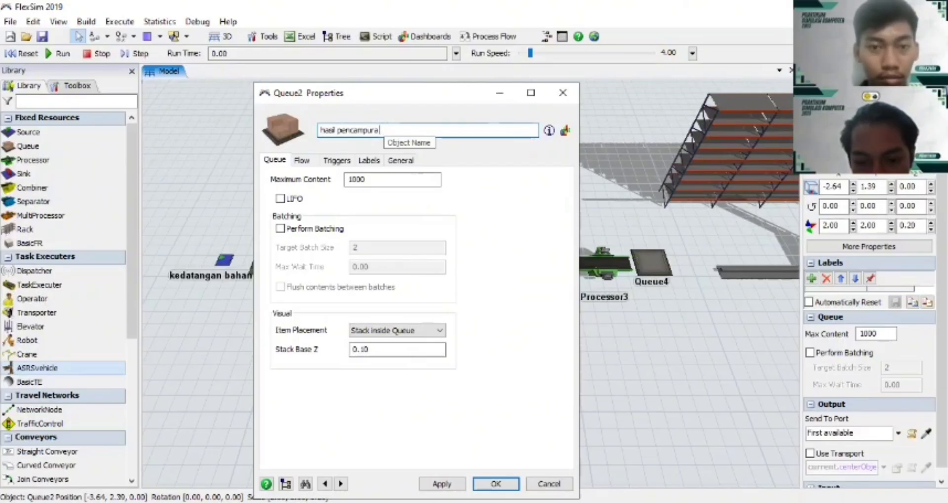
{"action": "type", "text": "n bahan "}
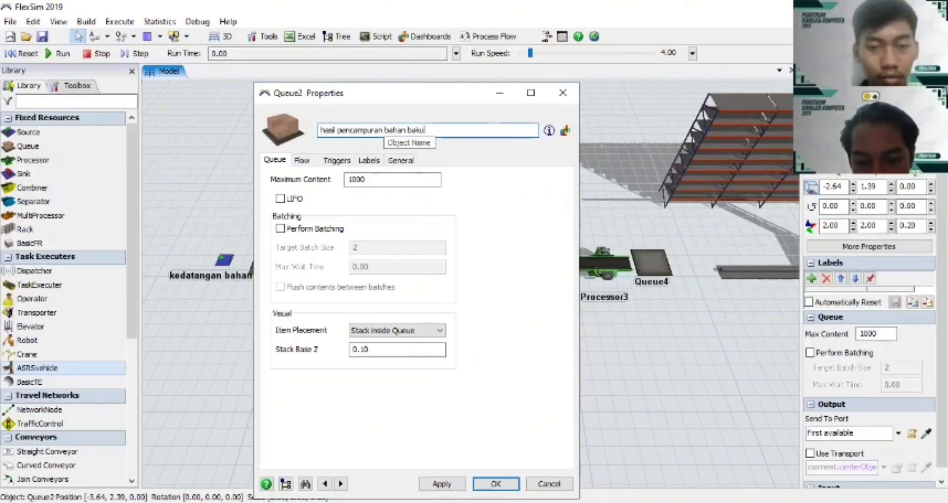
{"action": "type", "text": "baku"}
Set the maximum content of the "hasil pencampuran bahan baku" queue to 50
{"action": "left_click", "coordinate": [374, 181]}
{"action": "key", "text": "BackSpace"}
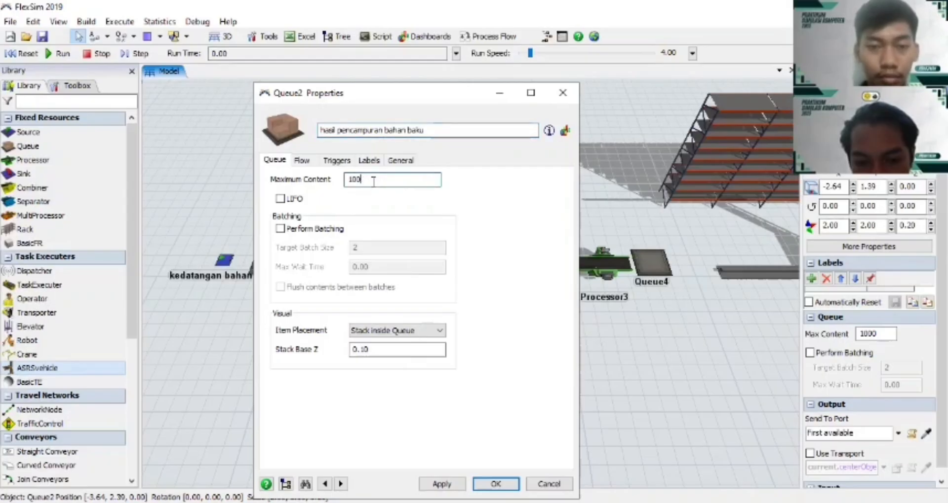
{"action": "key", "text": "BackSpace"}
{"action": "key", "text": "BackSpace"}
{"action": "key", "text": "BackSpace"}
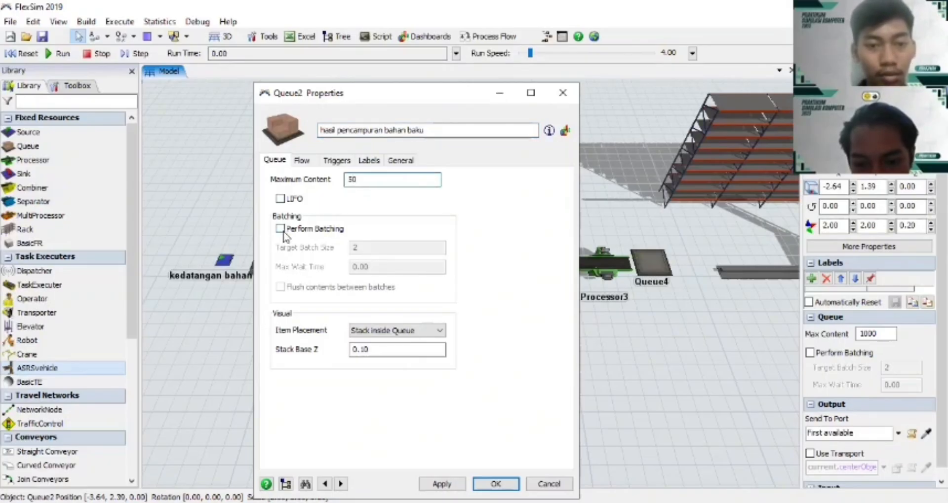
Enable batching on the "hasil pencampuran bahan baku" queue with a target batch size of 10, and apply the settings
{"action": "left_click", "coordinate": [280, 229]}
{"action": "left_click", "coordinate": [405, 248]}
{"action": "key", "text": "BackSpace"}
{"action": "type", "text": "10"}
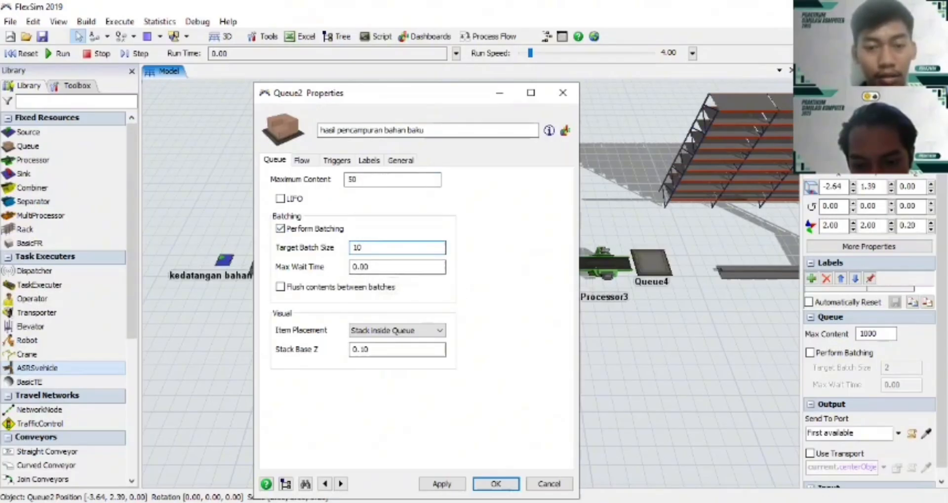
{"action": "left_click", "coordinate": [442, 484]}
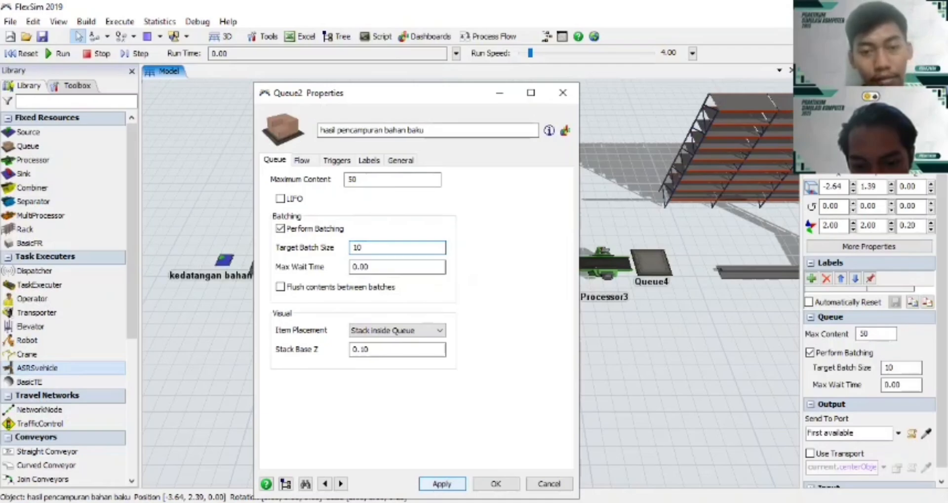
{"action": "left_click", "coordinate": [495, 484]}
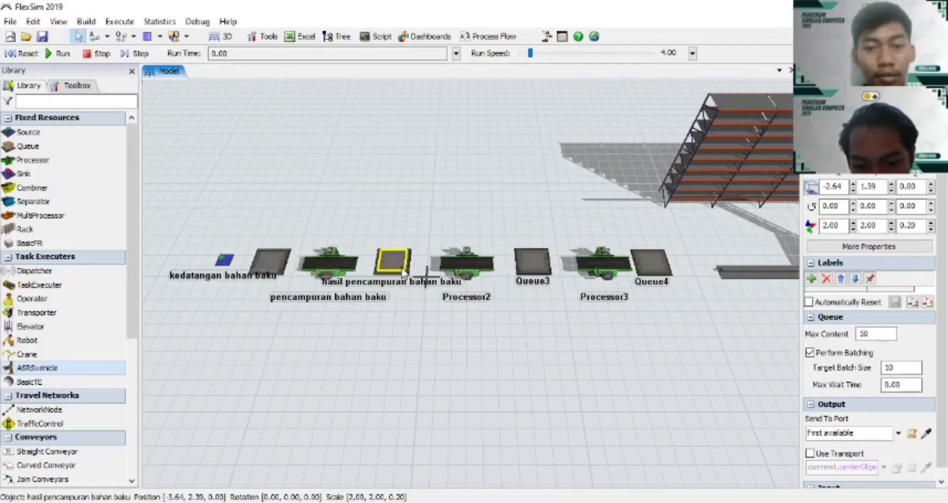
Rename the second processor as "pencetakan"
{"action": "left_click", "coordinate": [420, 348]}
{"action": "left_click_drag", "start_coordinate": [419, 348], "coordinate": [377, 328]}
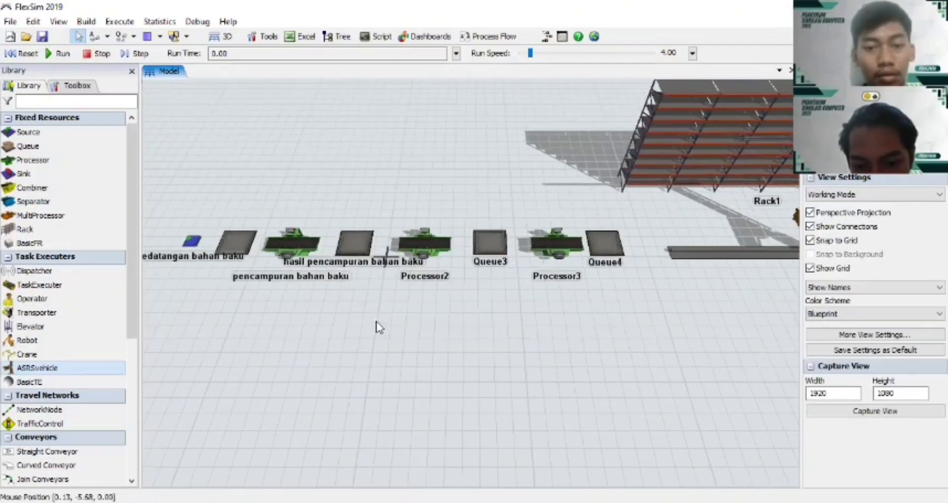
{"action": "left_click", "coordinate": [430, 250]}
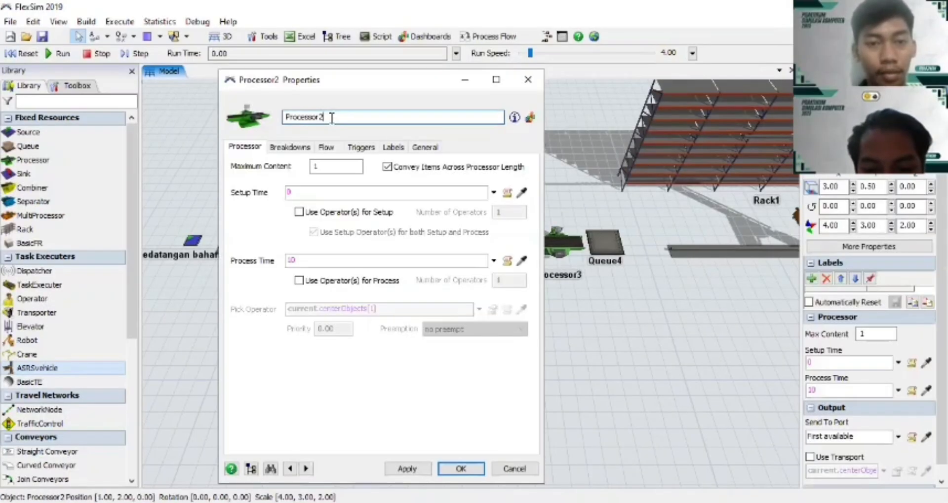
{"action": "left_click_drag", "start_coordinate": [331, 119], "coordinate": [296, 119]}
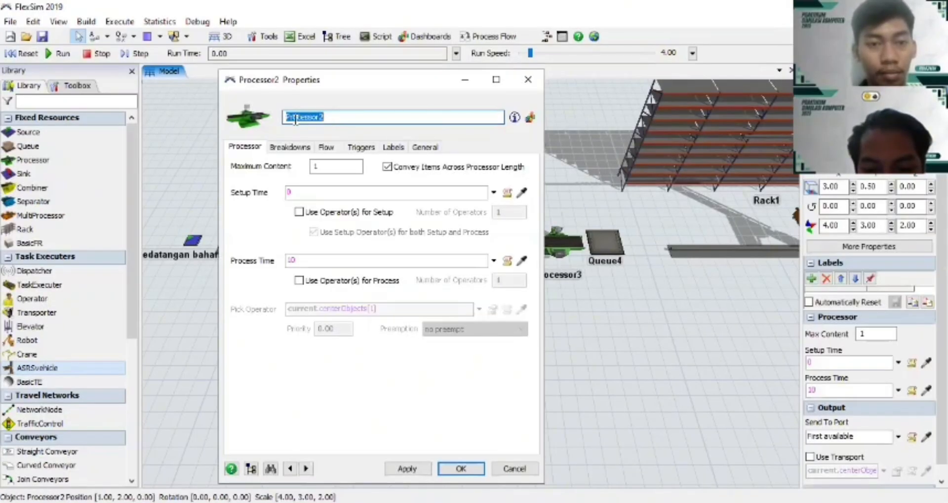
{"action": "type", "text": "pencet"}
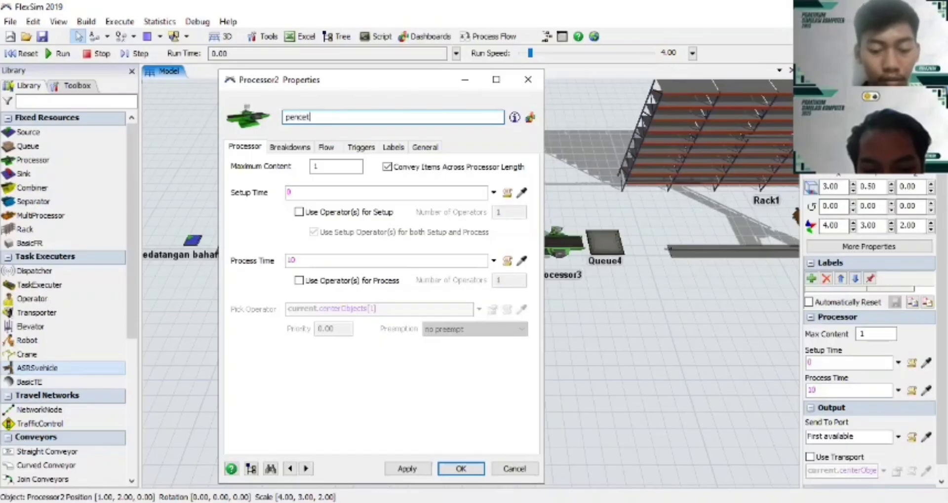
{"action": "type", "text": "akan"}
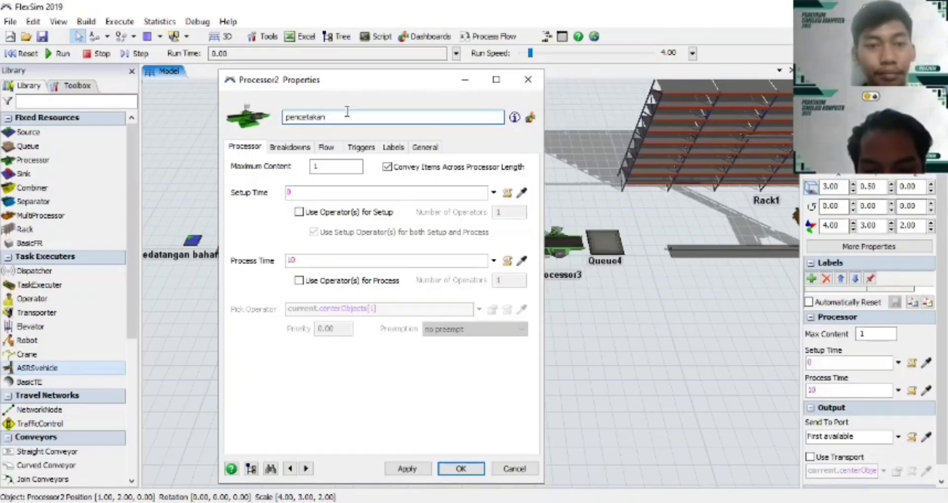
Set the maximum content of the "pencetakan" processor to 50, then apply and close its properties
{"action": "left_click", "coordinate": [335, 167]}
{"action": "key", "text": "BackSpace"}
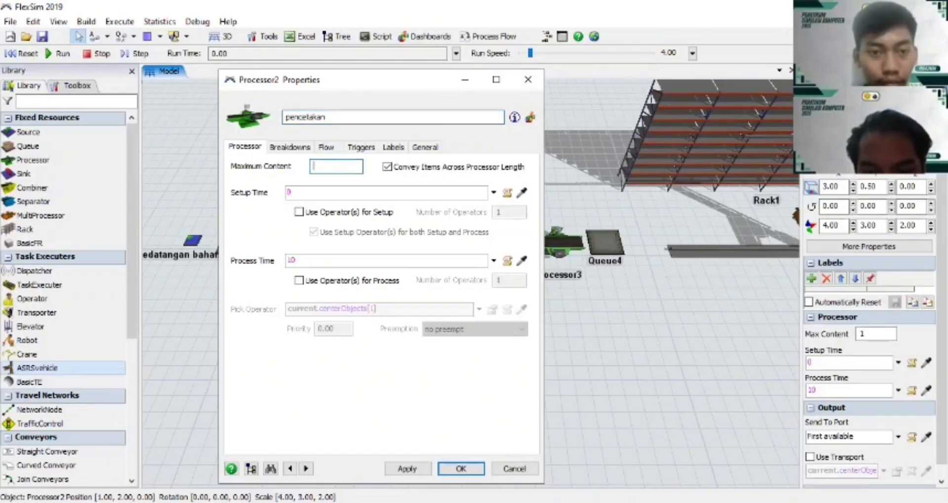
{"action": "type", "text": "50"}
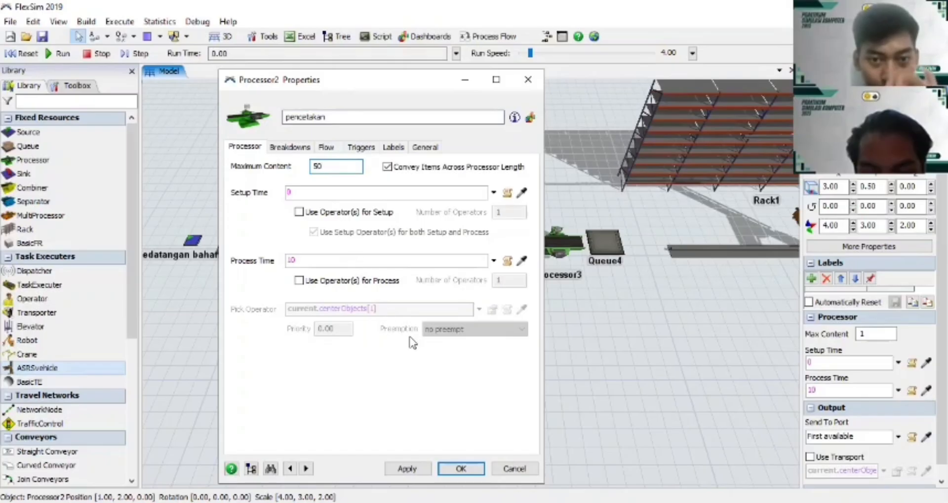
{"action": "left_click", "coordinate": [407, 469]}
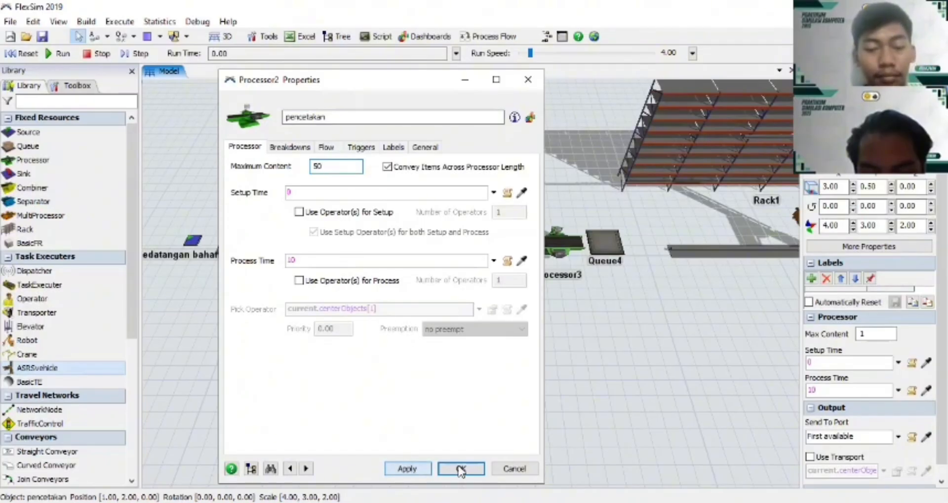
{"action": "left_click", "coordinate": [461, 470]}
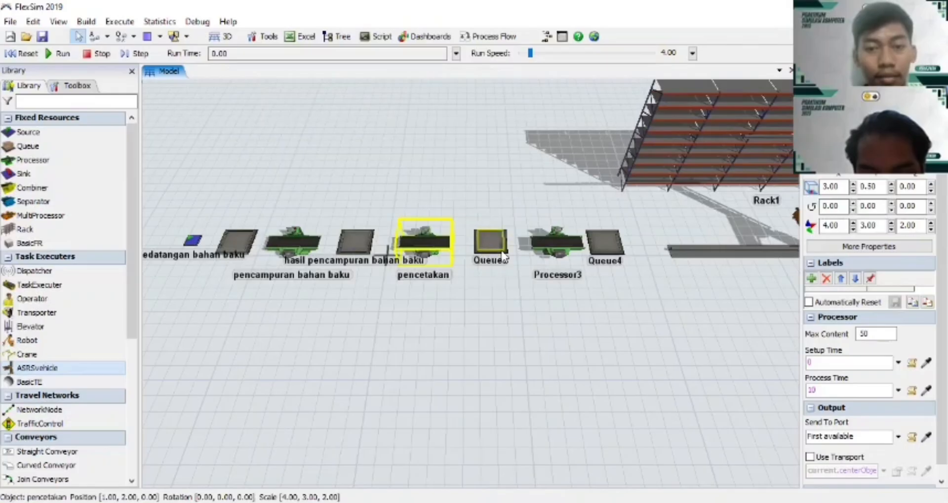
Rename the third queue, between the second and third processors, as "hasil pencetakan"
{"action": "left_click", "coordinate": [501, 249]}
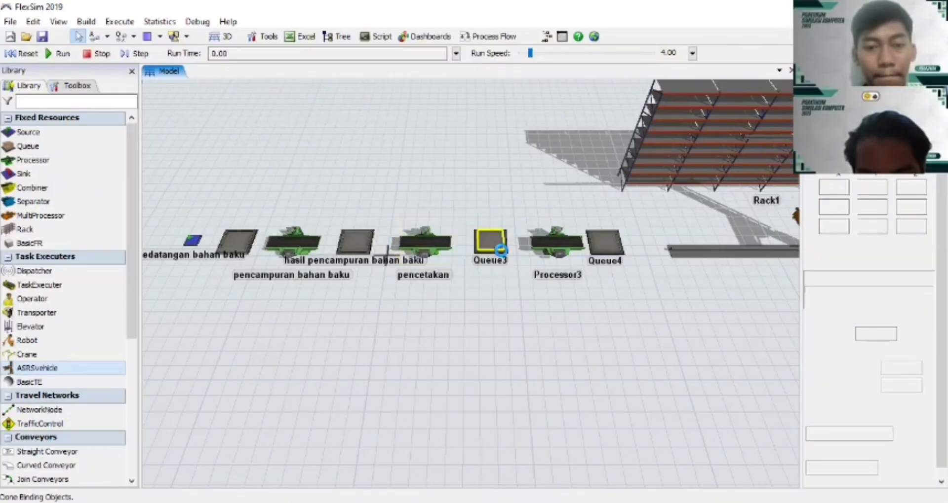
{"action": "double_click", "coordinate": [502, 256]}
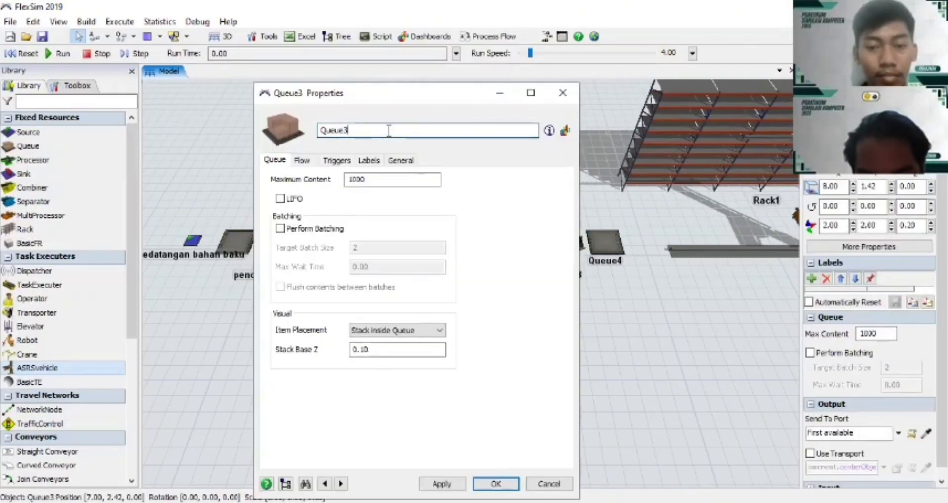
{"action": "key", "text": "BackSpace"}
{"action": "key", "text": "BackSpace"}
{"action": "key", "text": "BackSpace"}
{"action": "key", "text": "BackSpace"}
{"action": "key", "text": "BackSpace"}
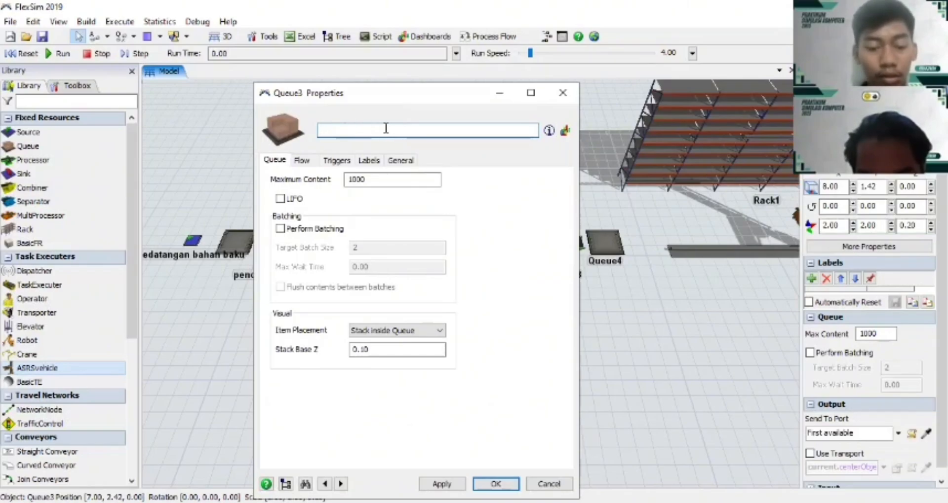
{"action": "type", "text": "hasil "}
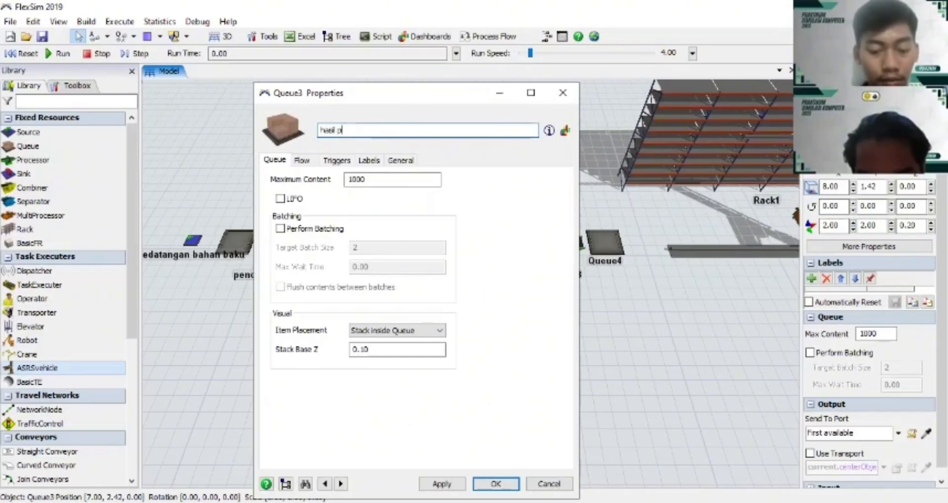
{"action": "type", "text": "pencetakan"}
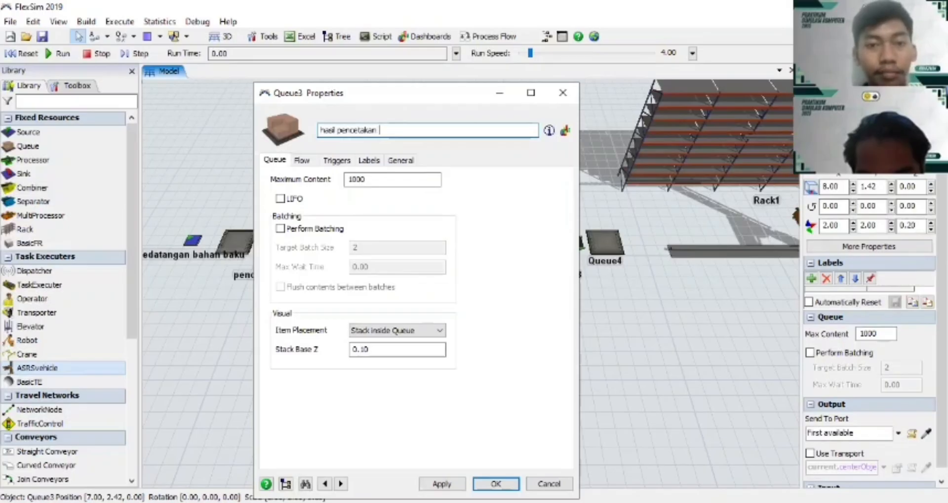
Set the maximum content of the "hasil pencetakan" queue to 50
{"action": "left_click", "coordinate": [383, 179]}
{"action": "key", "text": "BackSpace"}
{"action": "key", "text": "BackSpace"}
{"action": "key", "text": "BackSpace"}
{"action": "key", "text": "BackSpace"}
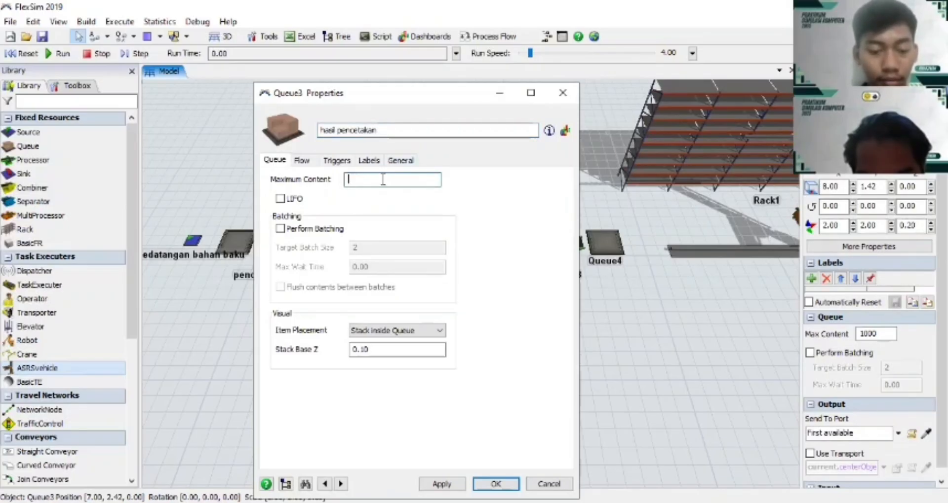
{"action": "type", "text": "50"}
Enable batching on the "hasil pencetakan" queue with a target batch size of 10, and apply the settings
{"action": "left_click", "coordinate": [280, 229]}
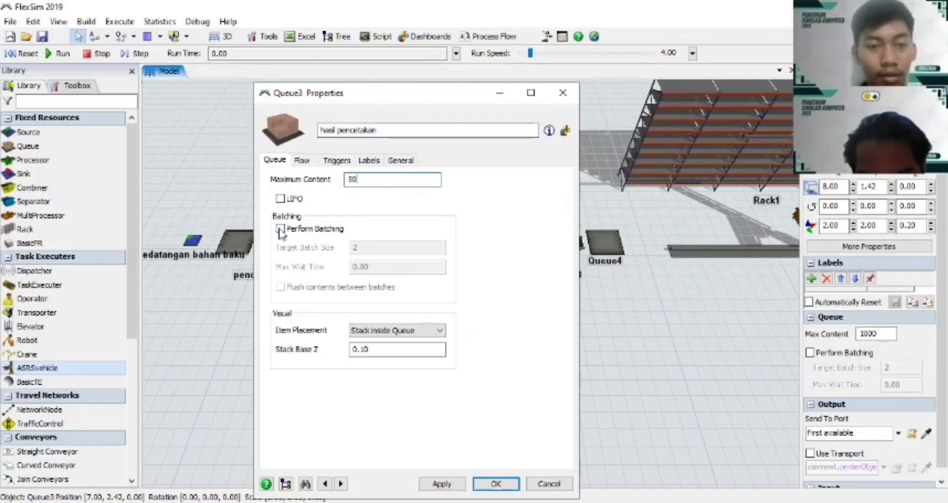
{"action": "double_click", "coordinate": [354, 247]}
{"action": "key", "text": "BackSpace"}
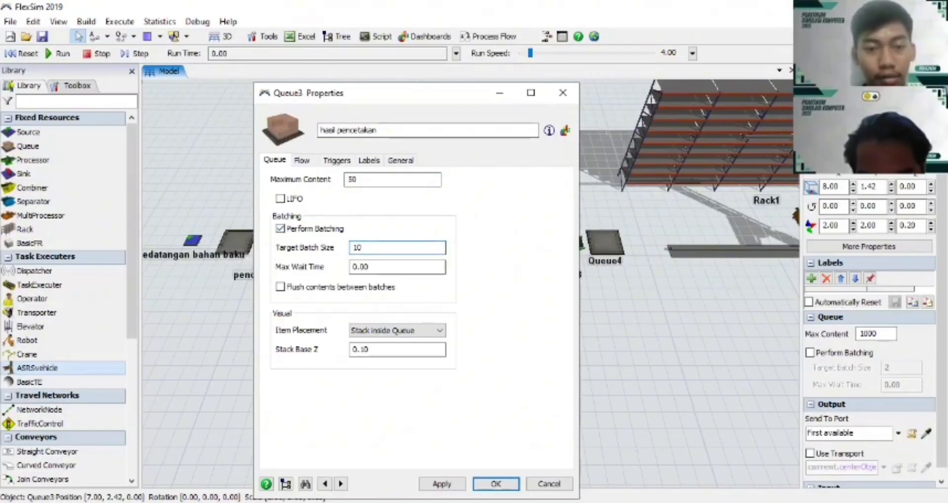
{"action": "left_click", "coordinate": [441, 484]}
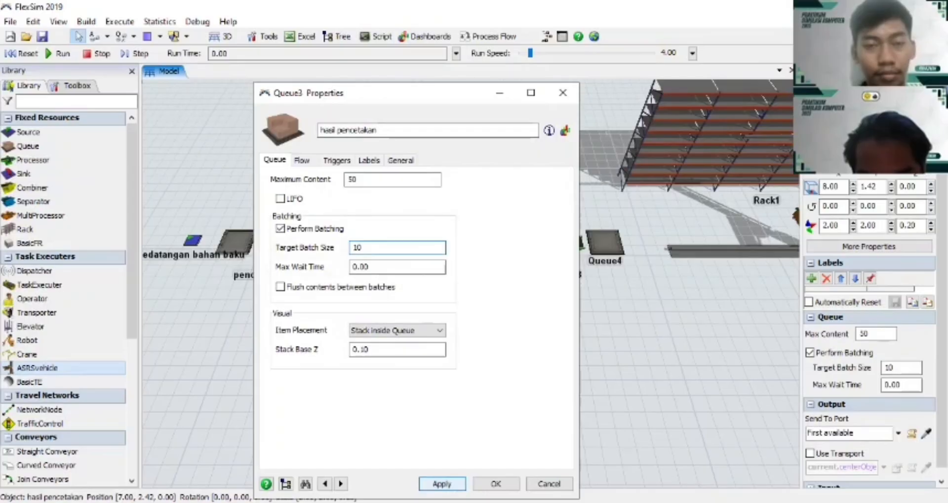
{"action": "left_click", "coordinate": [496, 484]}
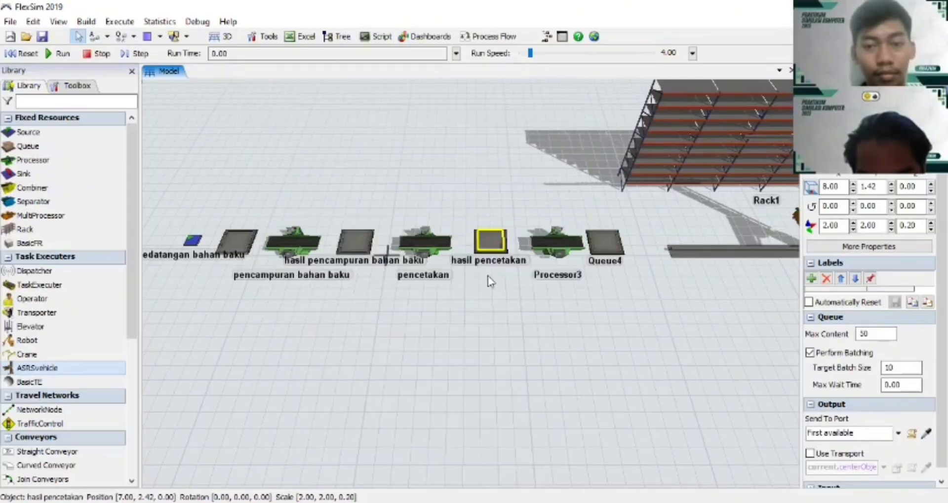
Rename the third processor, between the "hasil pencetakan" queue and Queue4, as "perebusan"
{"action": "left_click", "coordinate": [556, 238]}
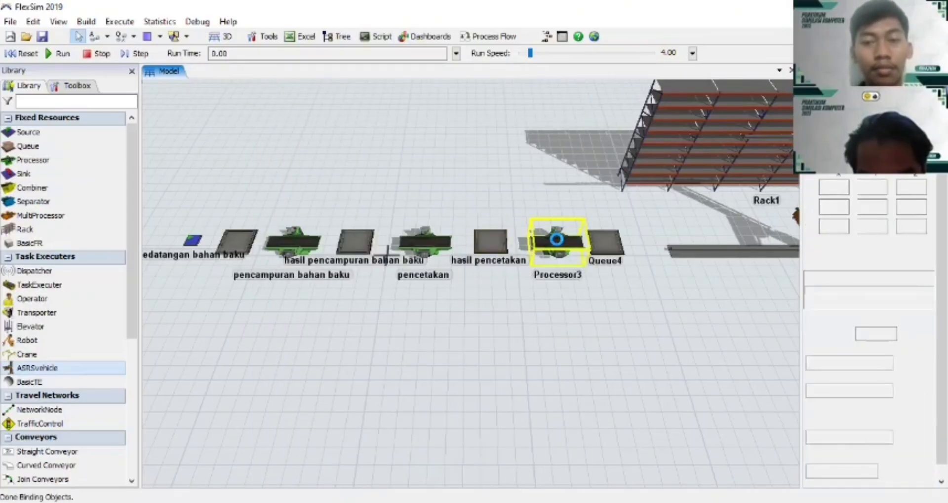
{"action": "double_click", "coordinate": [557, 244]}
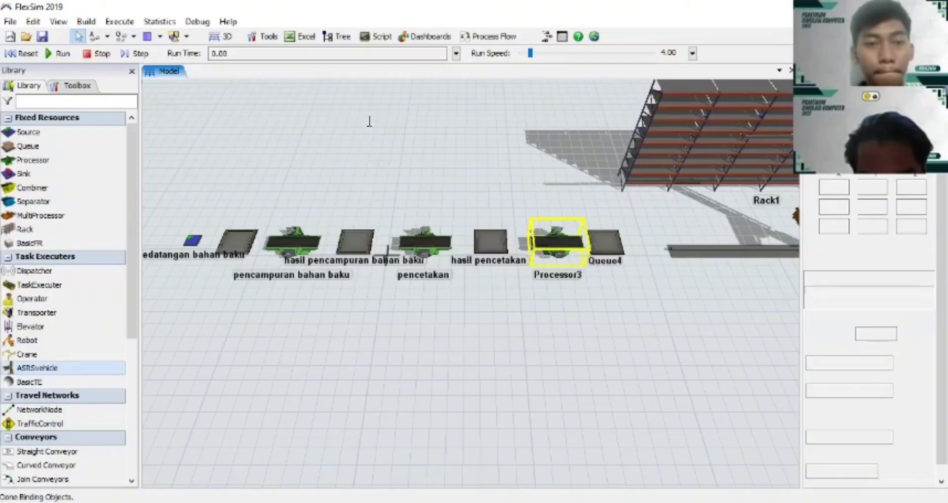
{"action": "key", "text": "BackSpace"}
{"action": "key", "text": "BackSpace"}
{"action": "key", "text": "BackSpace"}
{"action": "key", "text": "BackSpace"}
{"action": "key", "text": "BackSpace"}
{"action": "key", "text": "BackSpace"}
{"action": "key", "text": "BackSpace"}
{"action": "key", "text": "BackSpace"}
{"action": "key", "text": "BackSpace"}
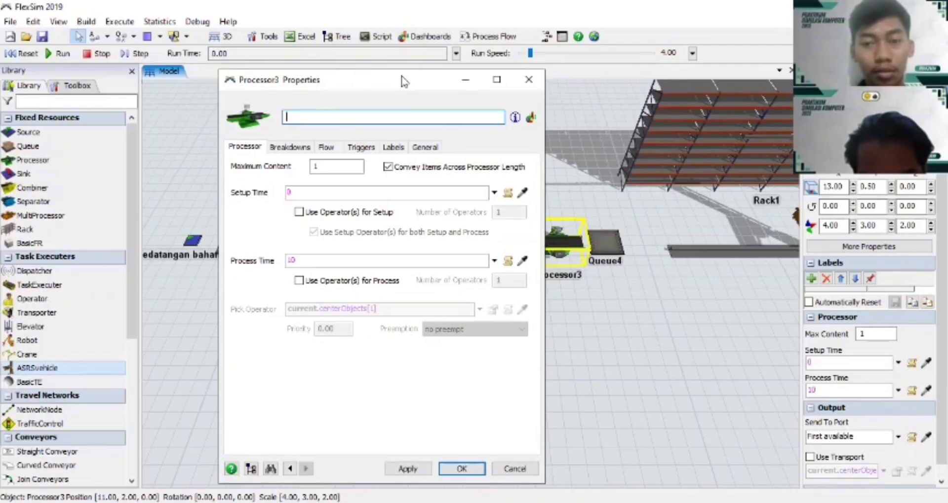
{"action": "left_click_drag", "start_coordinate": [404, 80], "coordinate": [396, 95]}
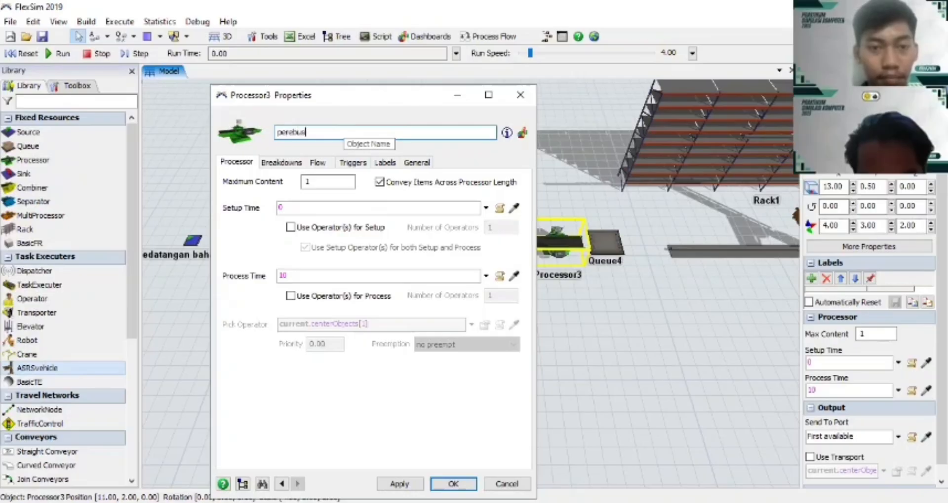
{"action": "type", "text": "an"}
Set the maximum content of the "perebusan" processor to 50, then apply and close its properties
{"action": "left_click", "coordinate": [339, 181]}
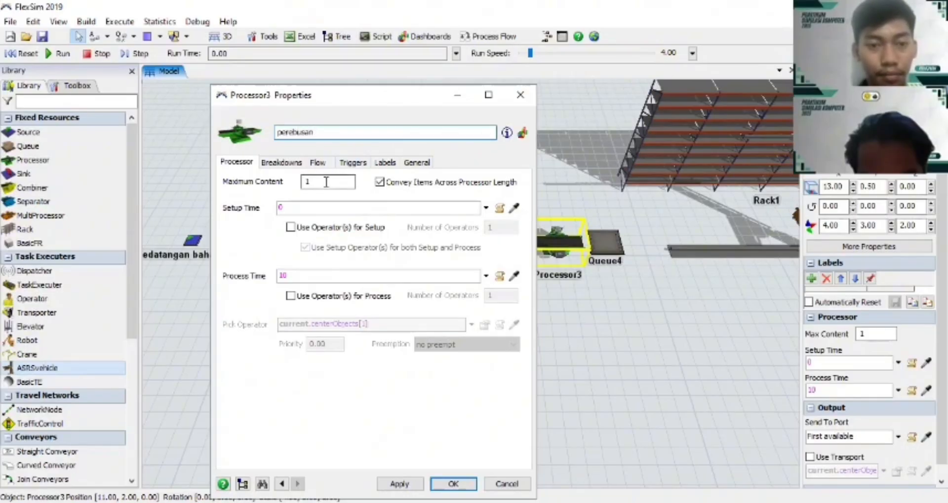
{"action": "key", "text": "BackSpace"}
{"action": "type", "text": "50"}
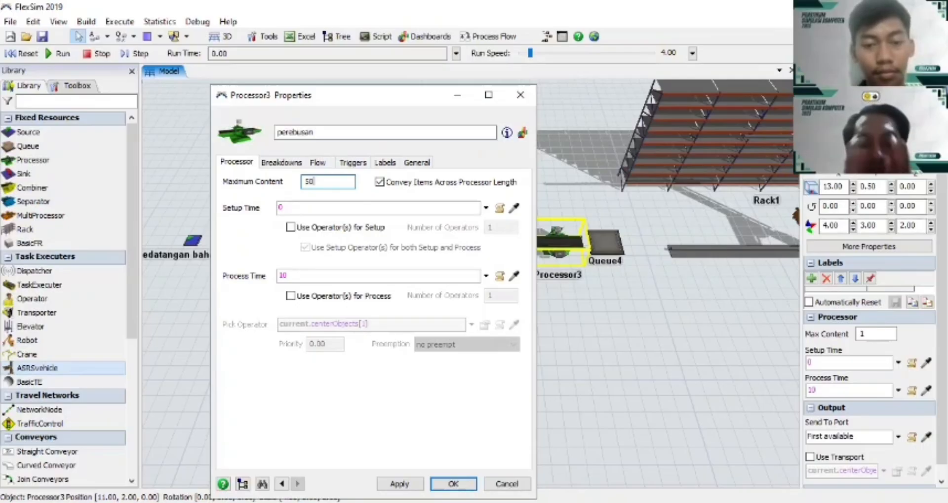
{"action": "left_click", "coordinate": [399, 484]}
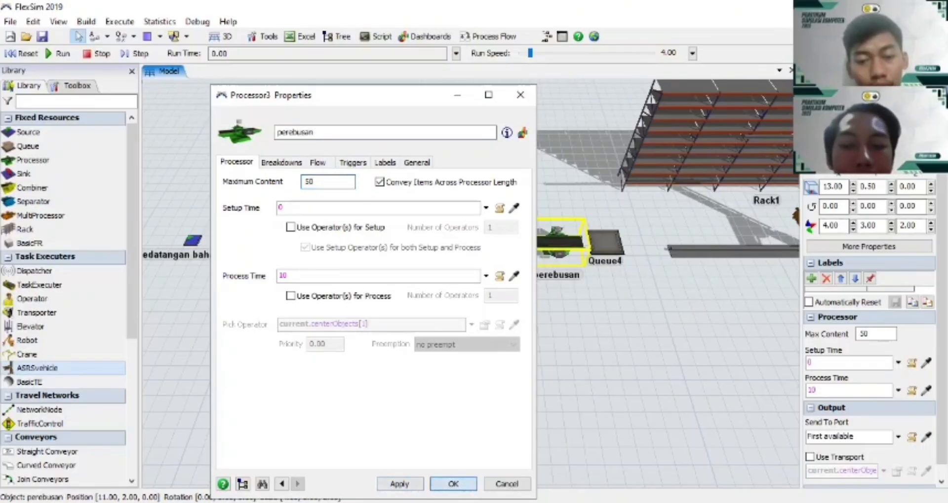
{"action": "left_click", "coordinate": [453, 484]}
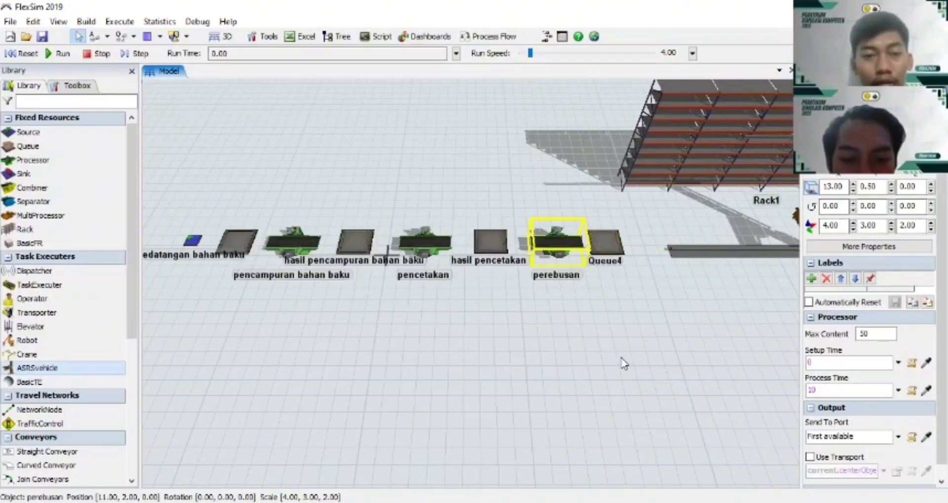
Move the "hasil pencetakan" queue, the "perebusan" processor and Queue4 out of the row into a staggered layout in front of the line
{"action": "left_click_drag", "start_coordinate": [619, 358], "coordinate": [484, 341]}
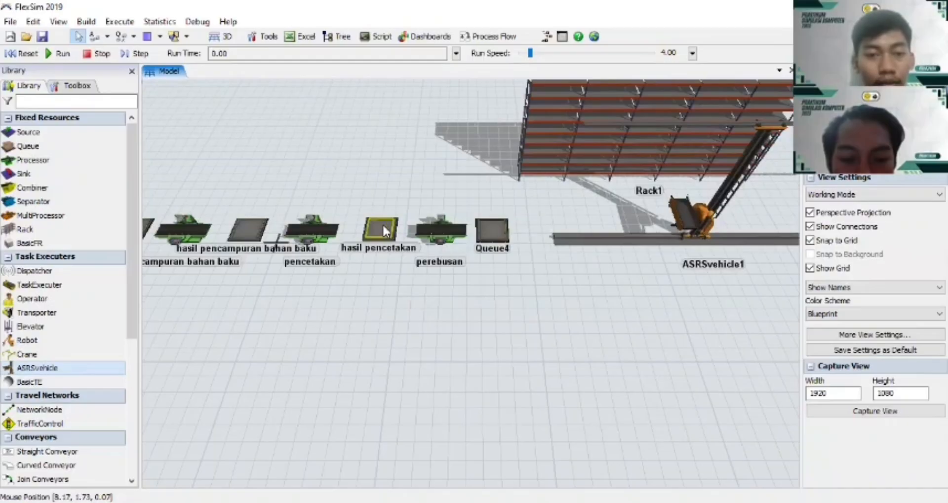
{"action": "left_click_drag", "start_coordinate": [382, 225], "coordinate": [305, 292]}
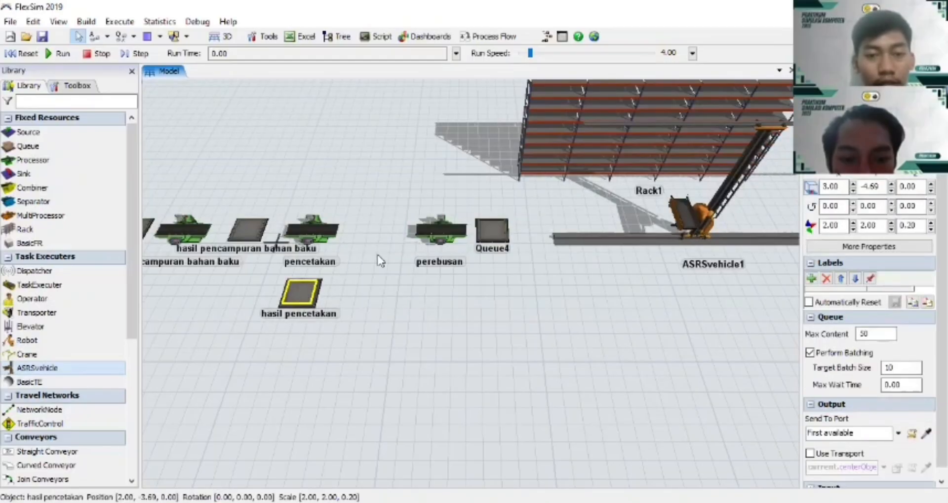
{"action": "left_click_drag", "start_coordinate": [436, 247], "coordinate": [363, 359]}
{"action": "left_click_drag", "start_coordinate": [485, 222], "coordinate": [428, 333]}
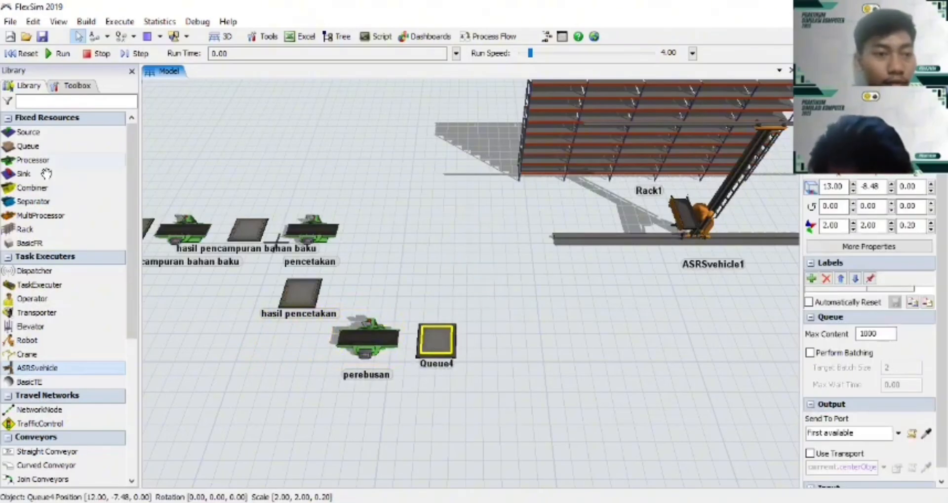
Add a processor between Queue4 and the ASRS vehicle's rail, and place a new queue just behind that processor
{"action": "left_click", "coordinate": [34, 160]}
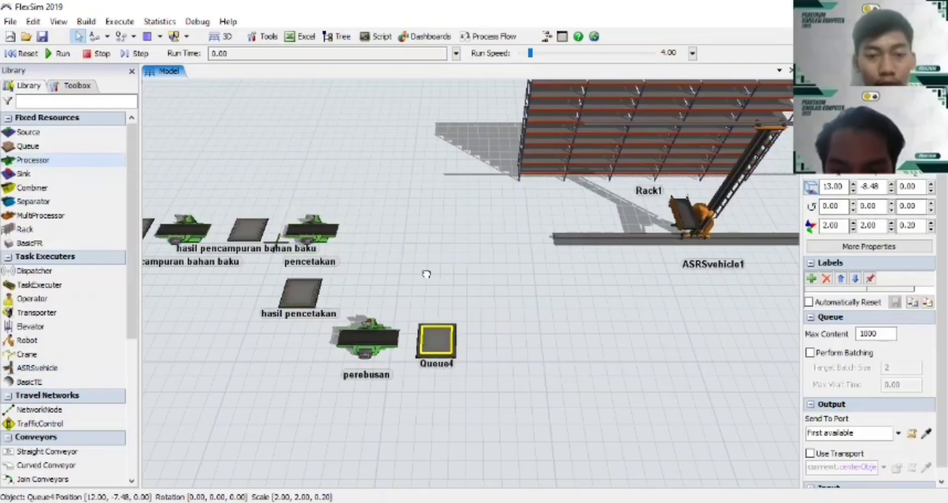
{"action": "left_click", "coordinate": [473, 287]}
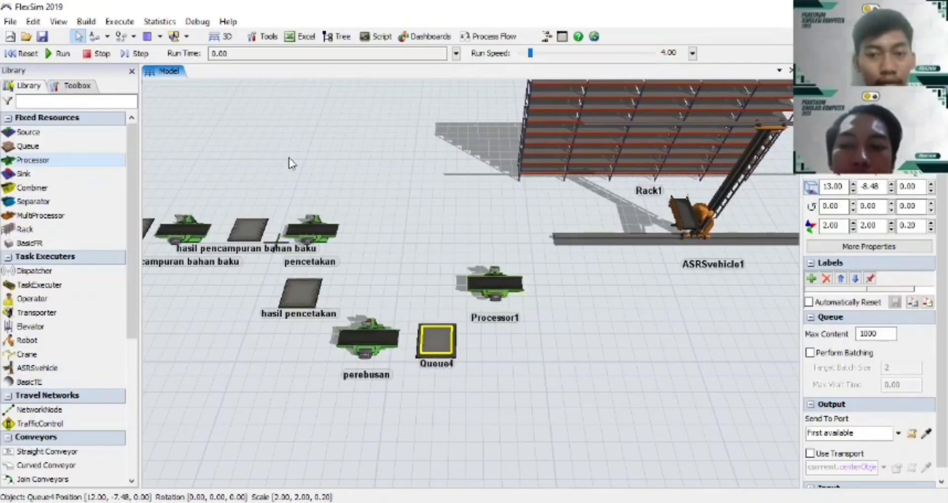
{"action": "left_click", "coordinate": [40, 147]}
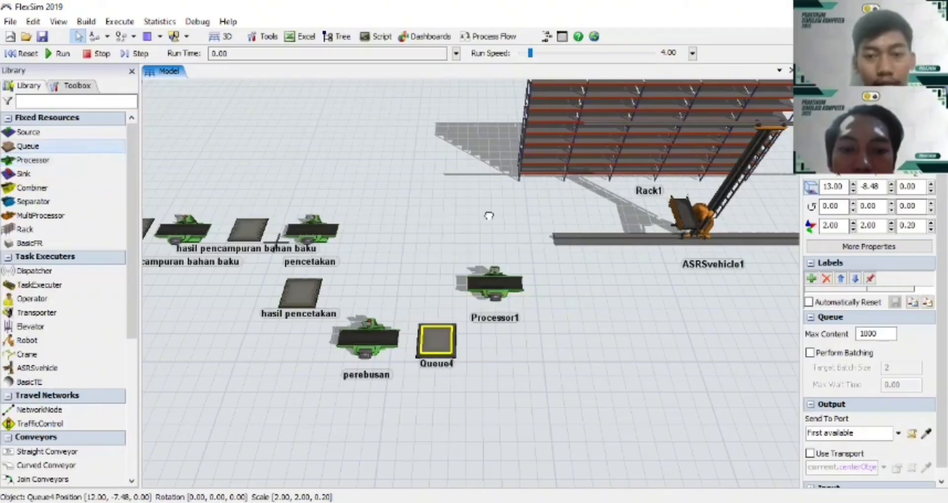
{"action": "left_click", "coordinate": [489, 239]}
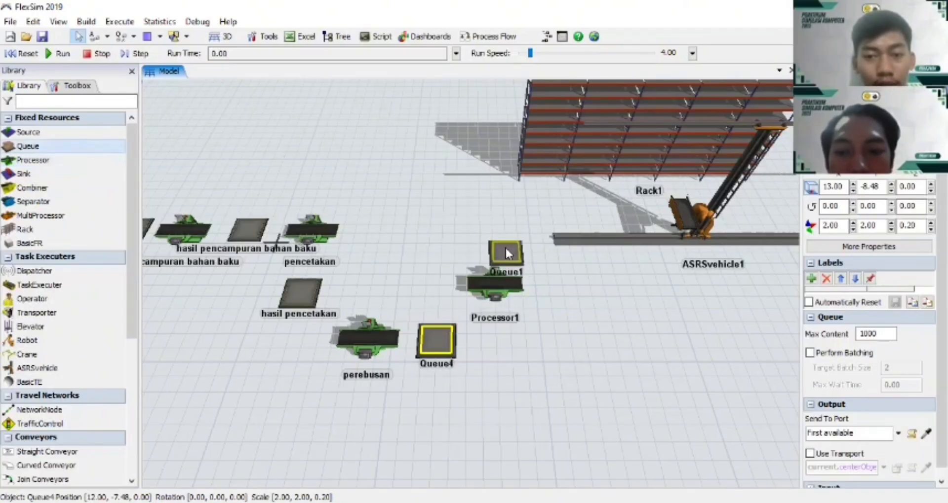
{"action": "left_click_drag", "start_coordinate": [505, 247], "coordinate": [494, 233]}
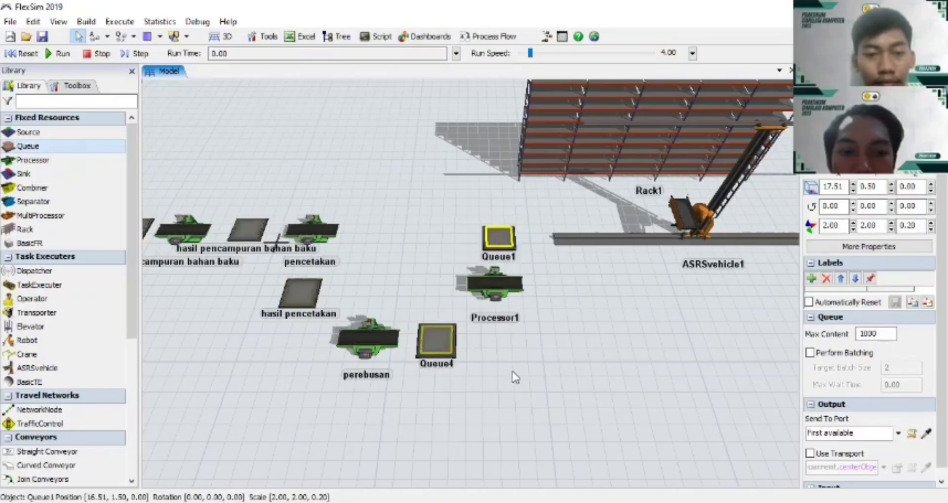
Rename Queue4, next to the "perebusan" processor, as "hasil setelah perebusan"
{"action": "left_click", "coordinate": [488, 380]}
{"action": "left_click", "coordinate": [440, 345]}
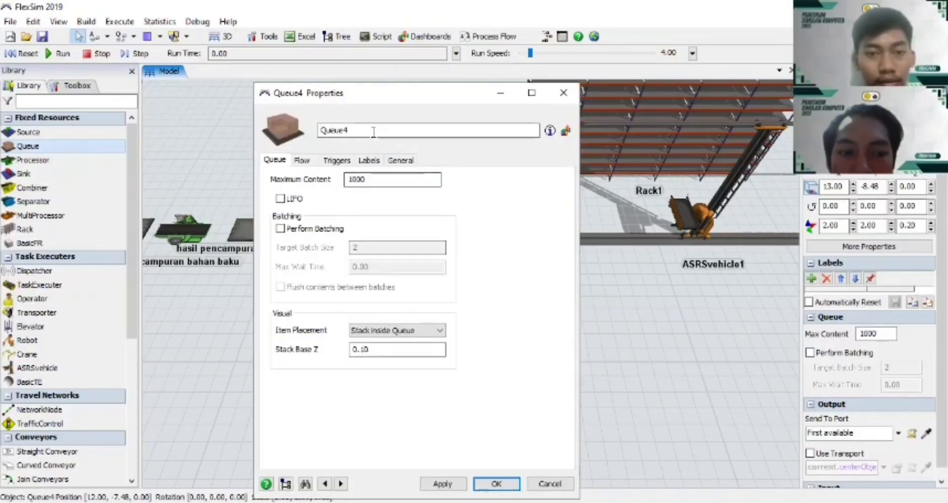
{"action": "left_click", "coordinate": [369, 128]}
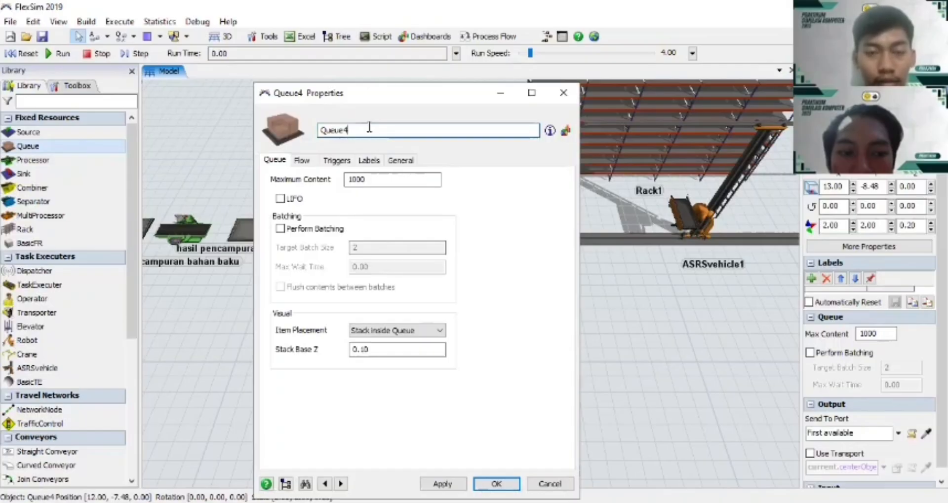
{"action": "key", "text": "BackSpace"}
{"action": "type", "text": "hasil "}
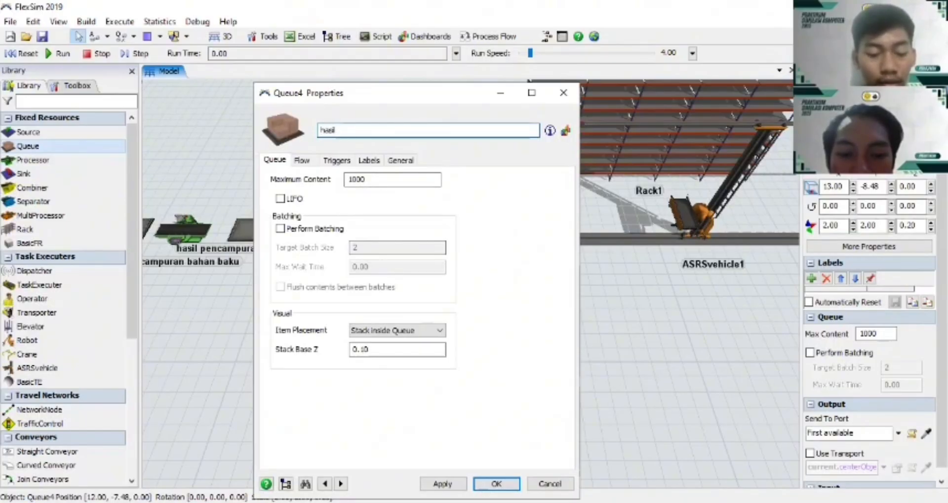
{"action": "type", "text": "s"}
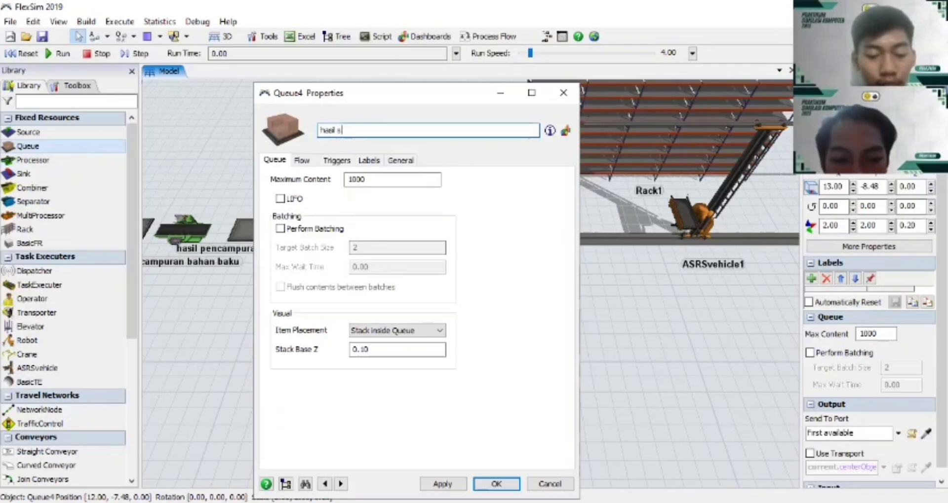
{"action": "type", "text": "etelah perebusan"}
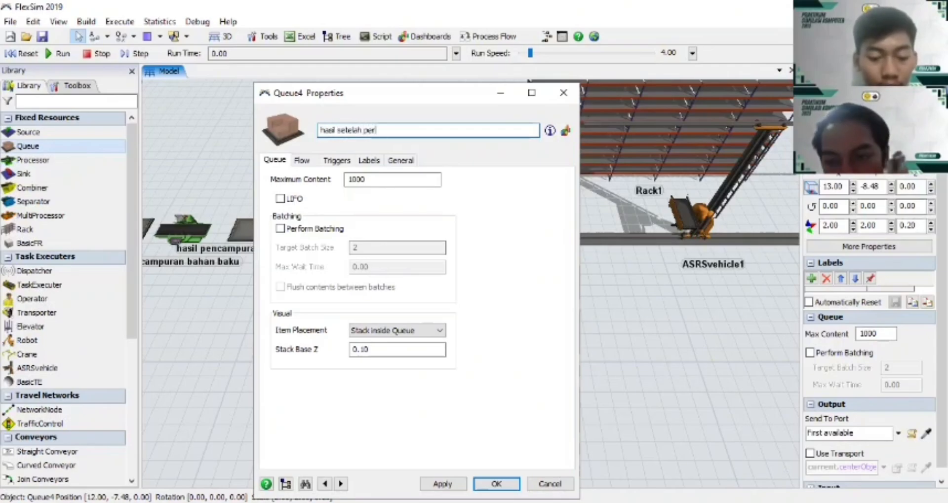
Set the maximum content of the "hasil setelah perebusan" queue to 50
{"action": "left_click", "coordinate": [368, 180]}
{"action": "key", "text": "BackSpace"}
{"action": "key", "text": "BackSpace"}
{"action": "key", "text": "BackSpace"}
{"action": "key", "text": "BackSpace"}
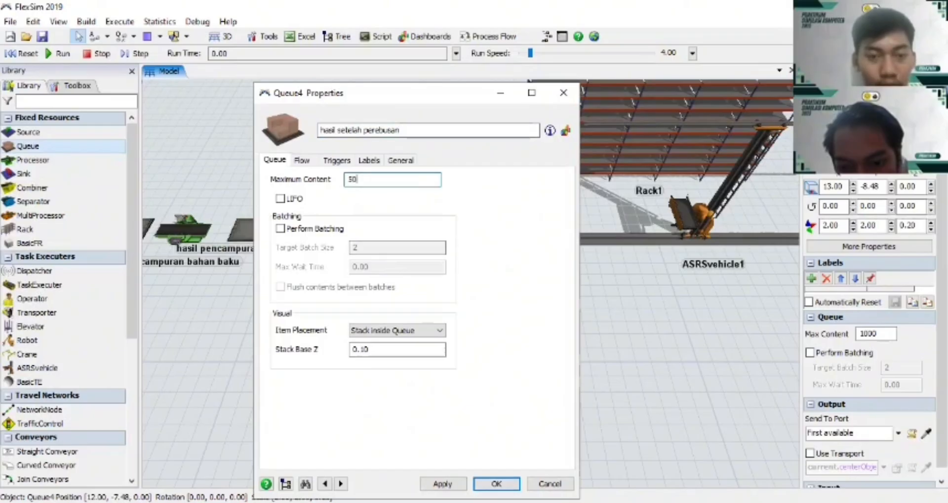
Enable batching on the "hasil setelah perebusan" queue with a target batch size of 10, then apply and close its properties
{"action": "left_click", "coordinate": [280, 228]}
{"action": "left_click", "coordinate": [377, 249]}
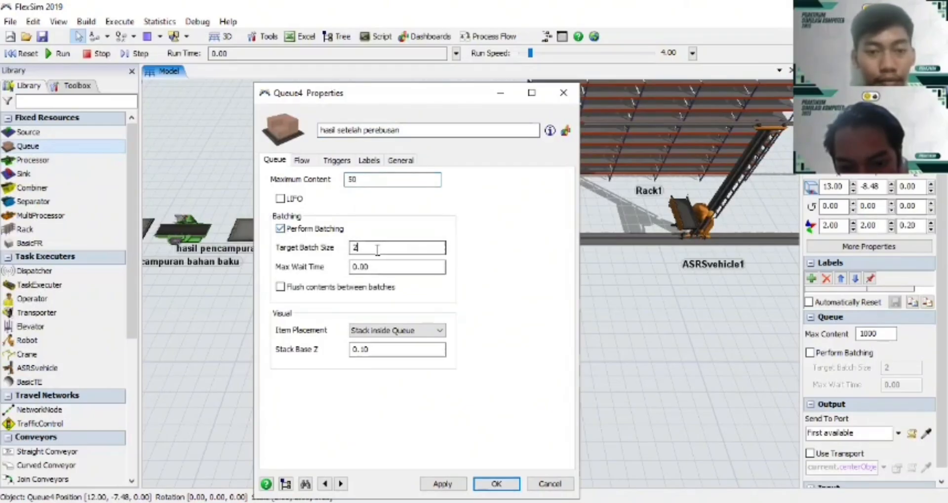
{"action": "key", "text": "BackSpace"}
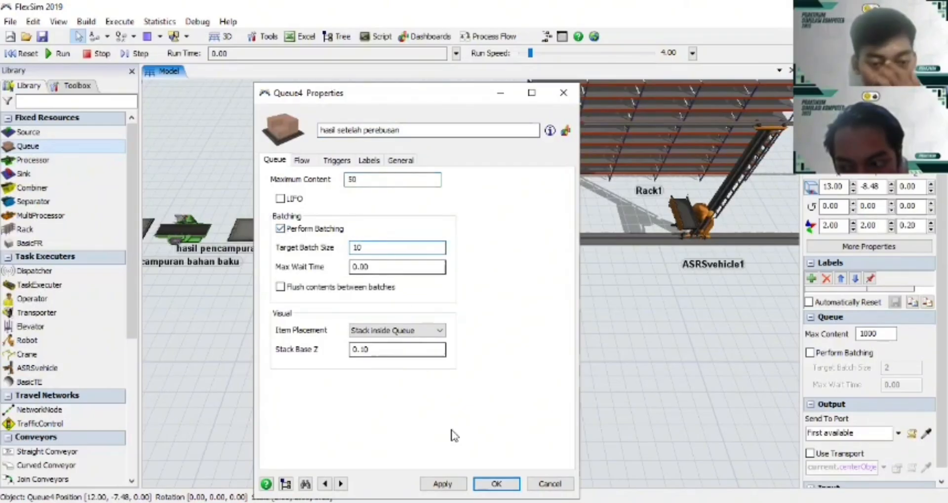
{"action": "left_click", "coordinate": [443, 484]}
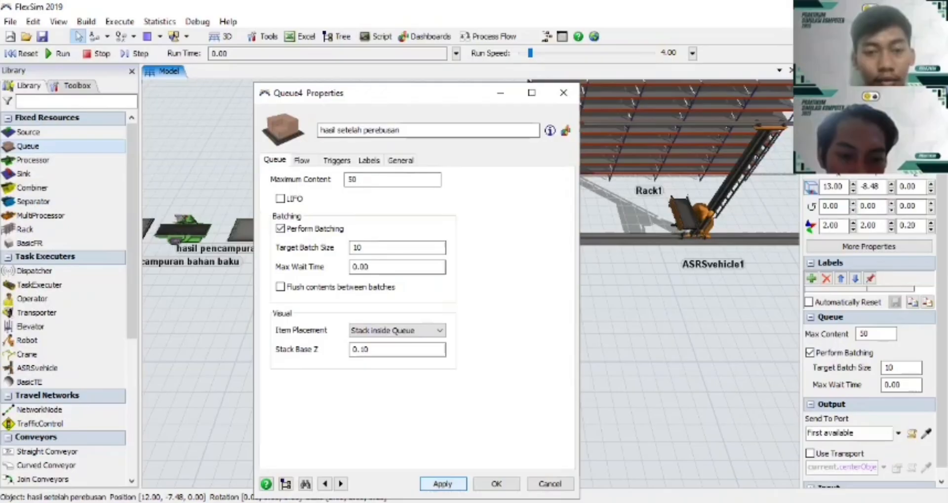
{"action": "left_click", "coordinate": [496, 484]}
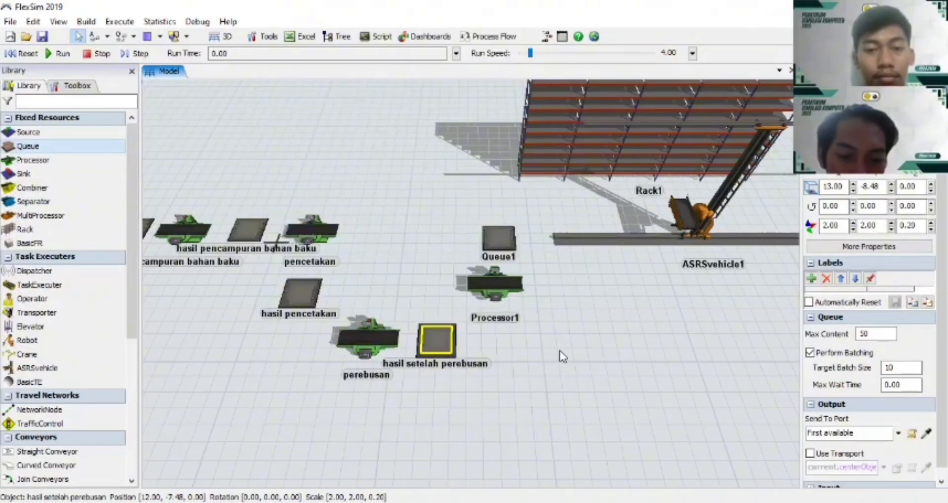
Rename the newly added processor, in front of Queue1, as "pendinginan"
{"action": "left_click_drag", "start_coordinate": [563, 355], "coordinate": [496, 358]}
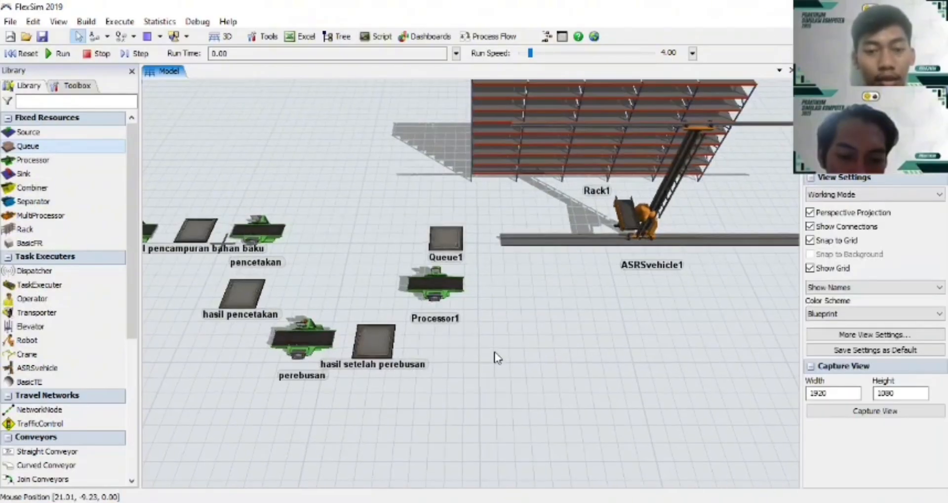
{"action": "left_click", "coordinate": [432, 294]}
{"action": "double_click", "coordinate": [432, 292]}
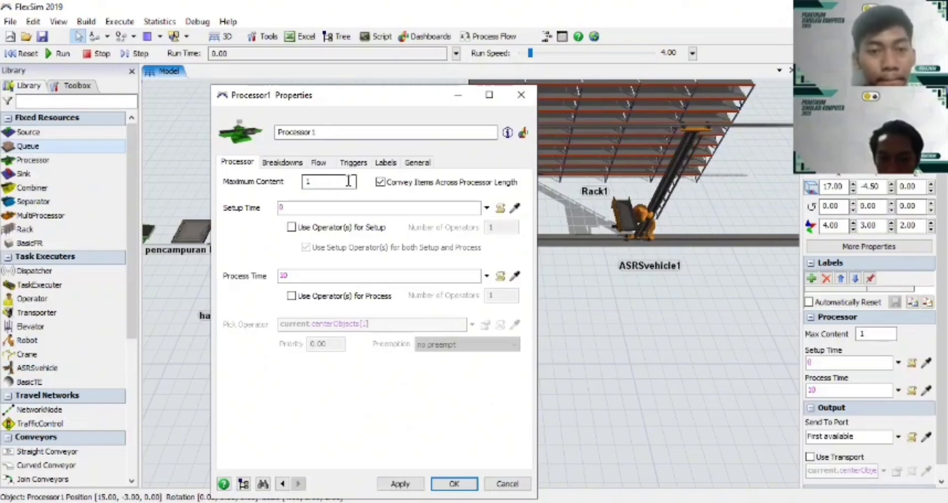
{"action": "left_click", "coordinate": [345, 134]}
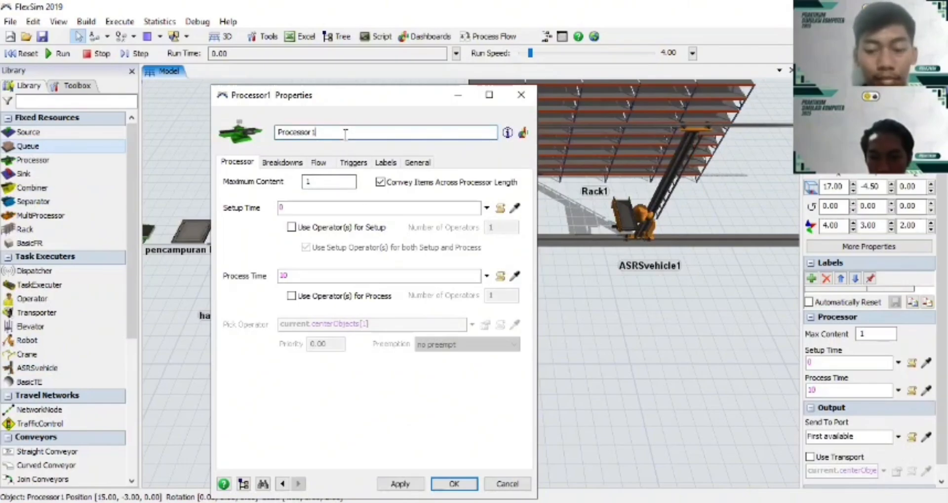
{"action": "key", "text": "ctrl+a"}
{"action": "key", "text": "BackSpace"}
{"action": "type", "text": "pe"}
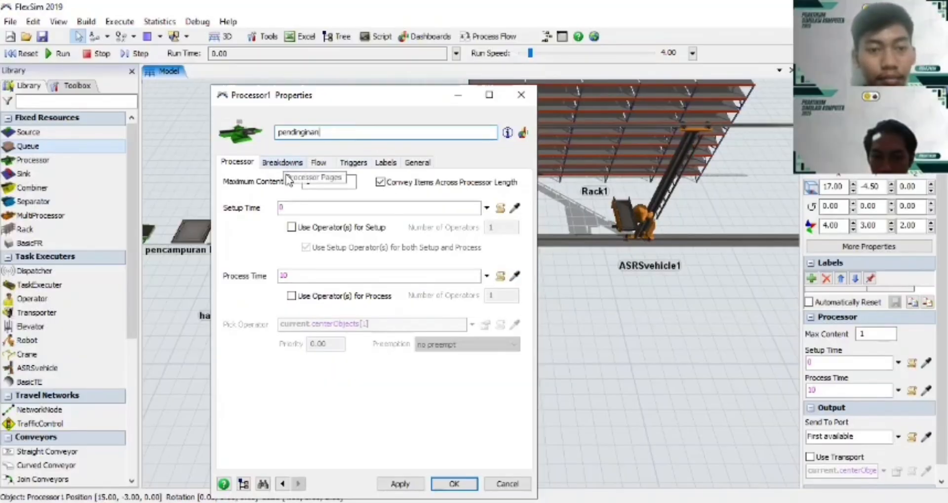
Set the maximum content of the "pendinginan" processor to 50, then apply and close its properties
{"action": "left_click", "coordinate": [325, 181]}
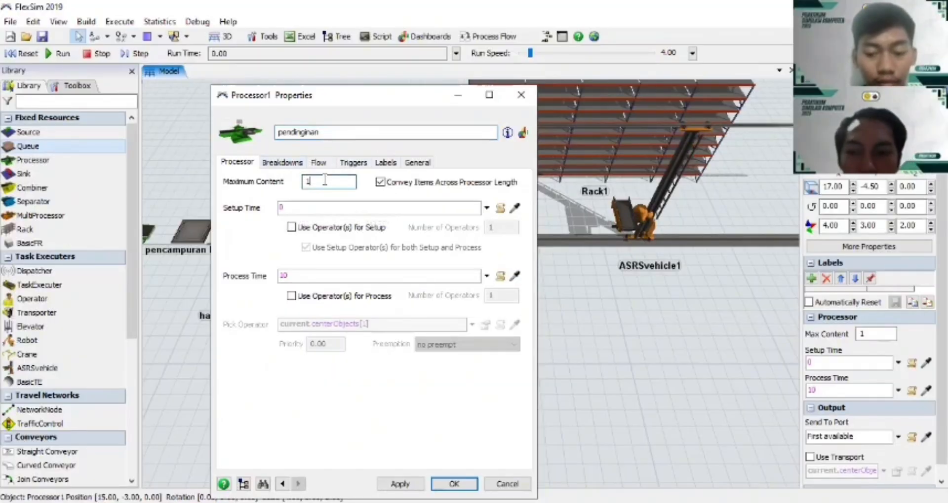
{"action": "key", "text": "BackSpace"}
{"action": "type", "text": "50"}
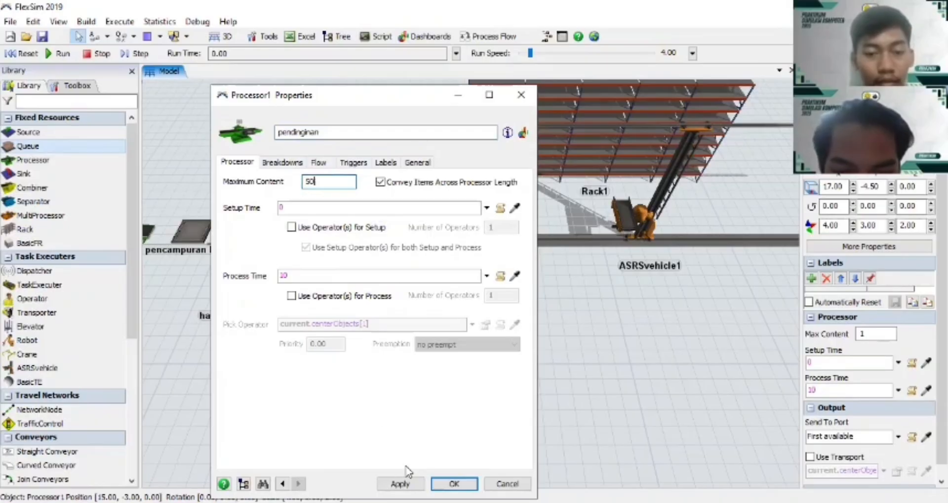
{"action": "left_click", "coordinate": [400, 483]}
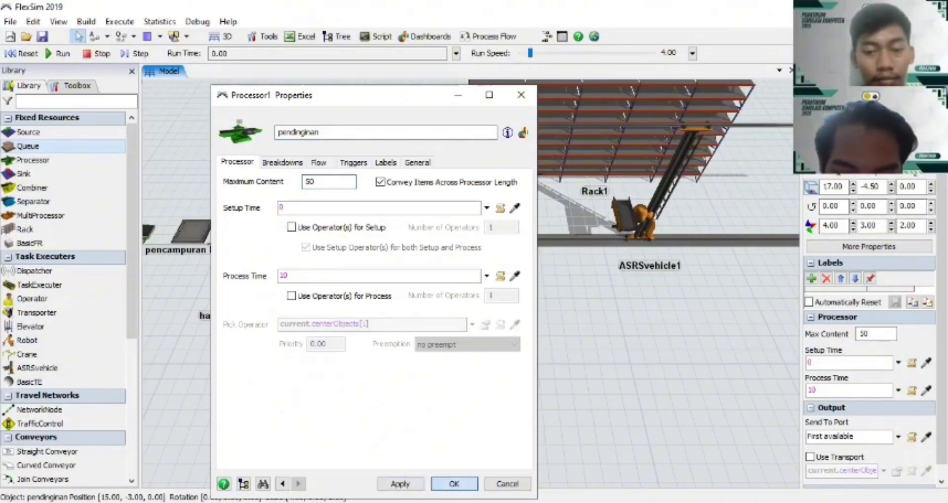
{"action": "left_click", "coordinate": [454, 484]}
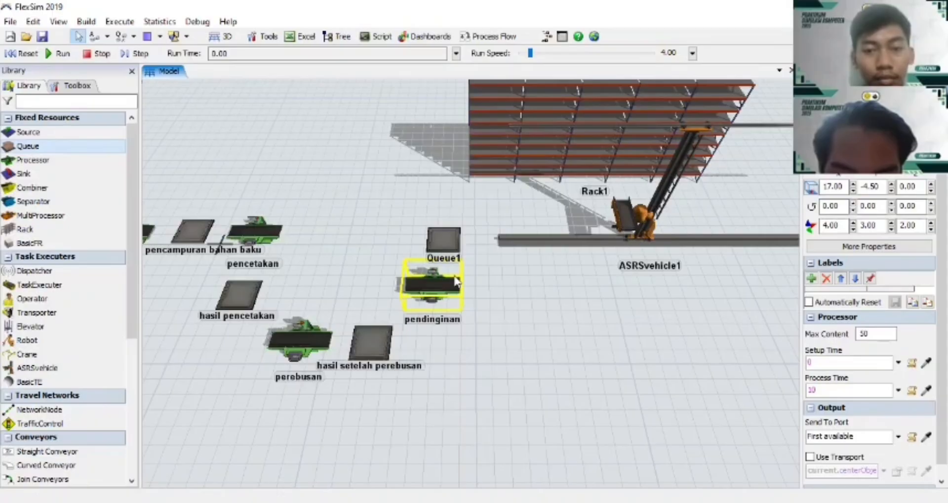
Open the properties of Queue1, behind the "pendinginan" processor, and set its maximum content to 50
{"action": "left_click", "coordinate": [442, 230]}
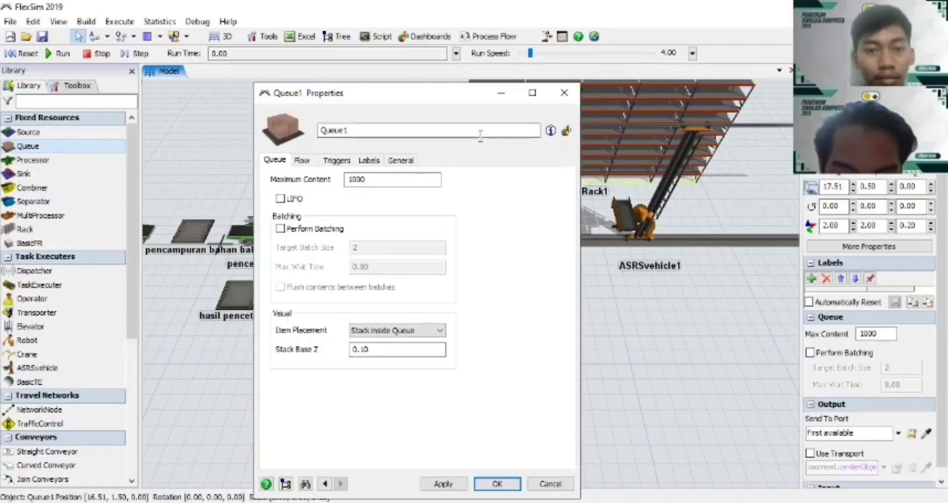
{"action": "left_click", "coordinate": [397, 181]}
{"action": "key", "text": "BackSpace"}
{"action": "key", "text": "BackSpace"}
{"action": "key", "text": "BackSpace"}
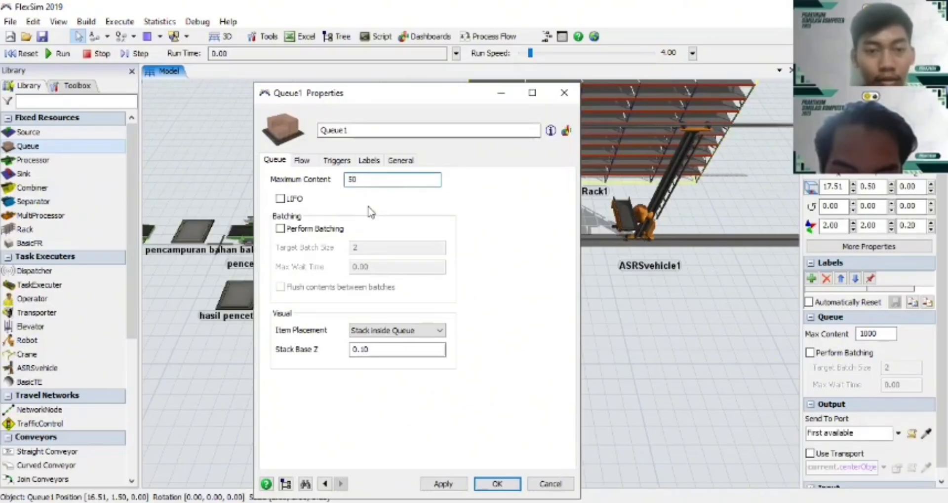
Enable batching on Queue1 with a target batch size of 10, then apply and close its properties
{"action": "left_click", "coordinate": [280, 229]}
{"action": "left_click", "coordinate": [367, 248]}
{"action": "key", "text": "BackSpace"}
{"action": "type", "text": "10"}
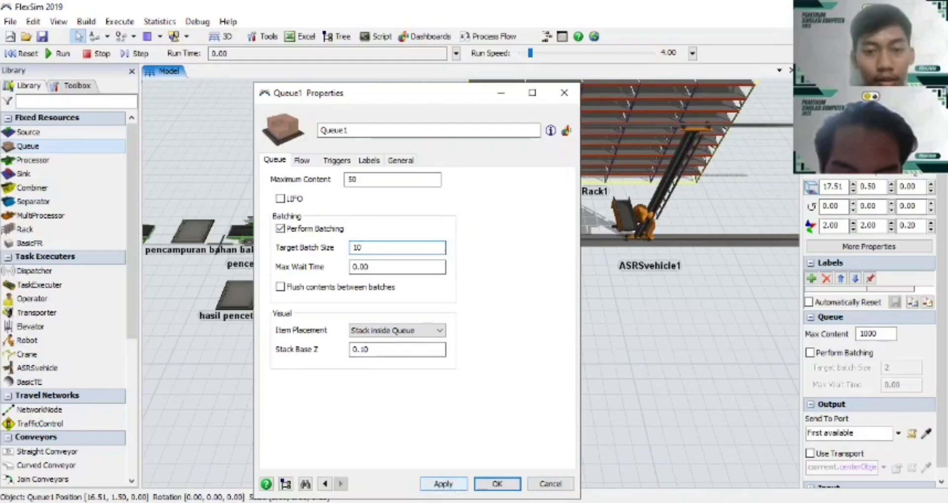
{"action": "left_click", "coordinate": [443, 485]}
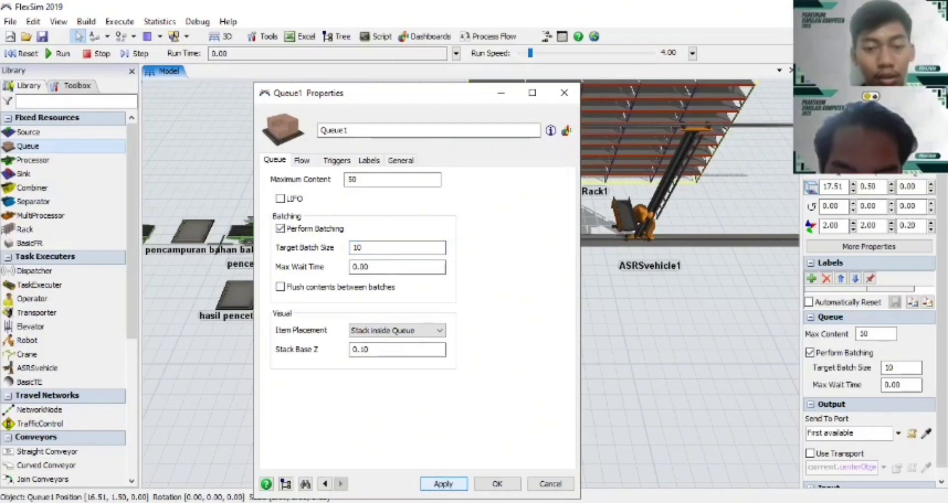
{"action": "left_click", "coordinate": [497, 484]}
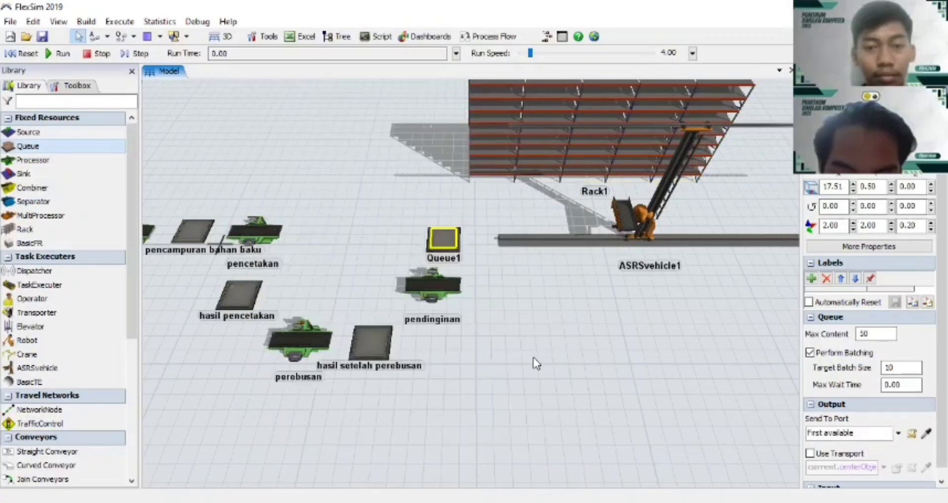
Rename Queue1 as "hasil pendinginan", then apply the change and close its properties
{"action": "left_click_drag", "start_coordinate": [430, 394], "coordinate": [625, 379]}
{"action": "left_click_drag", "start_coordinate": [575, 395], "coordinate": [534, 400]}
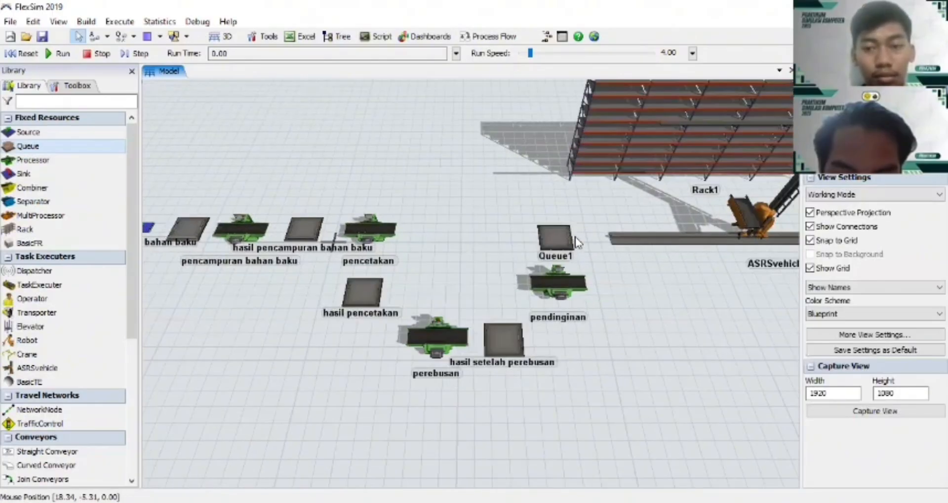
{"action": "left_click", "coordinate": [555, 236]}
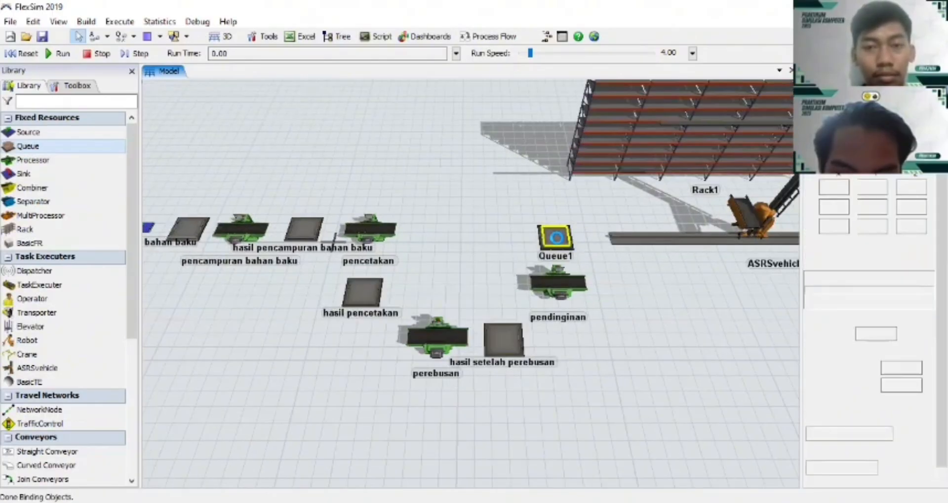
{"action": "left_click", "coordinate": [390, 131]}
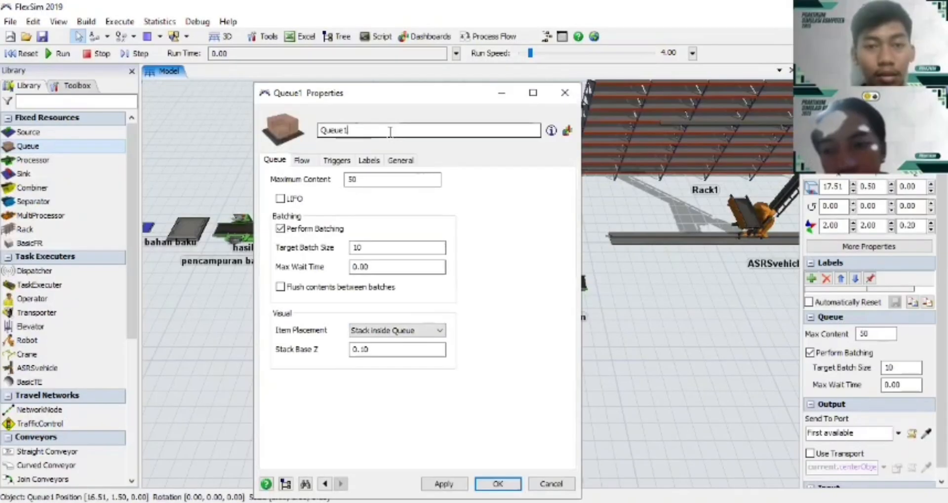
{"action": "key", "text": "BackSpace"}
{"action": "key", "text": "BackSpace"}
{"action": "key", "text": "BackSpace"}
{"action": "key", "text": "BackSpace"}
{"action": "key", "text": "BackSpace"}
{"action": "key", "text": "BackSpace"}
{"action": "type", "text": "ha"}
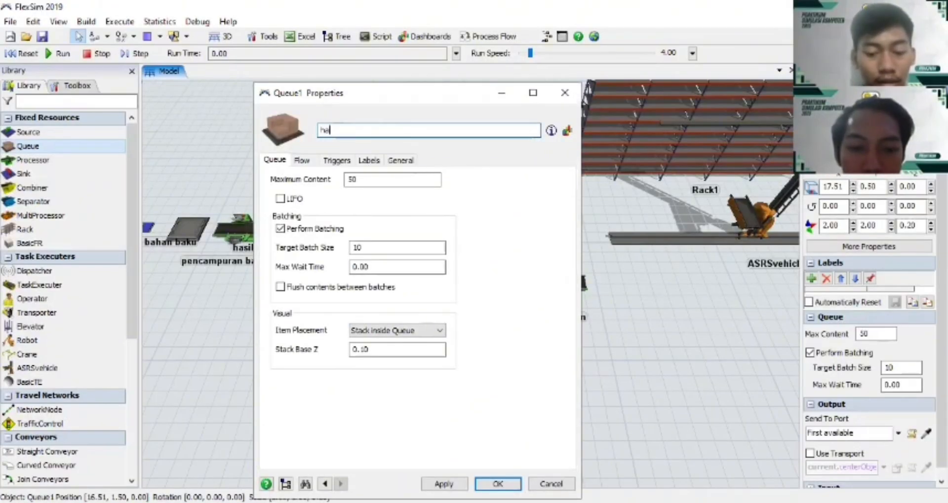
{"action": "type", "text": "sil pendin"}
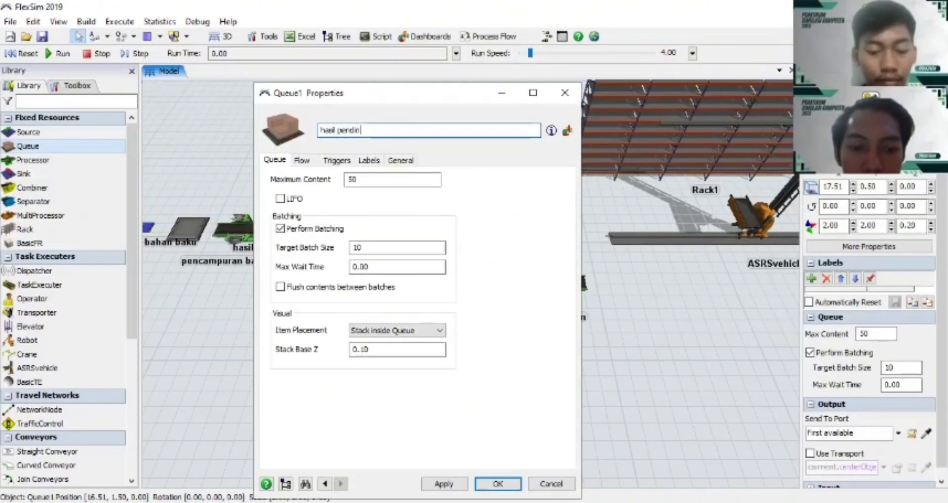
{"action": "type", "text": "ginan"}
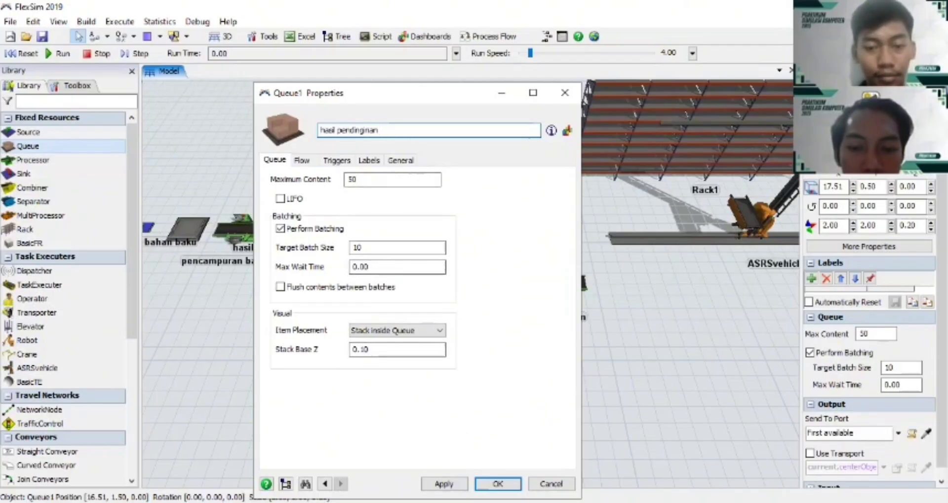
{"action": "left_click", "coordinate": [444, 484]}
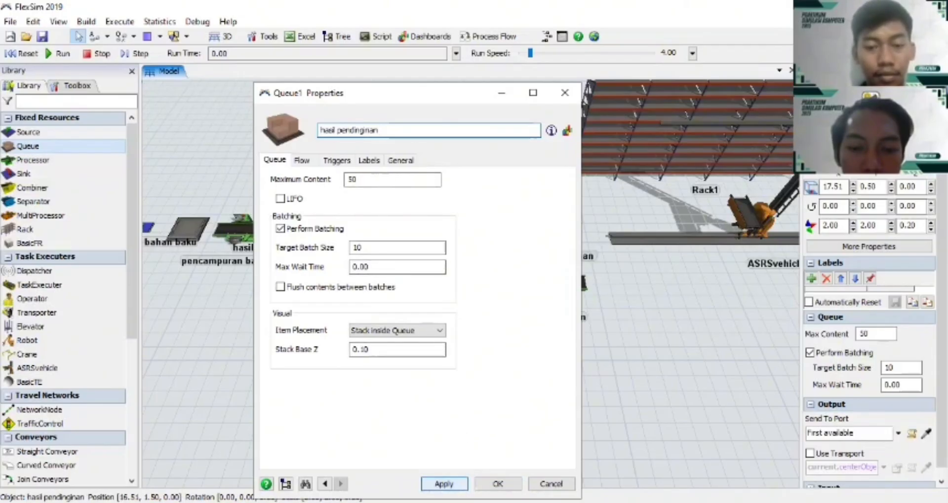
{"action": "left_click", "coordinate": [498, 484]}
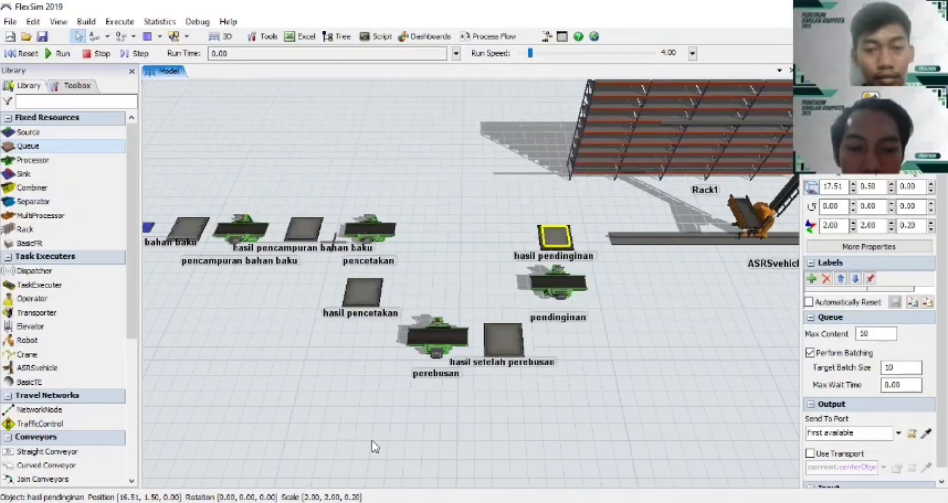
Connect the "kedatangan bahan baku" source through the "adonan yang sudah siap" queue and "pencampuran bahan baku" processor to the "hasil pencampuran bahan baku" queue
{"action": "left_click_drag", "start_coordinate": [372, 443], "coordinate": [416, 453]}
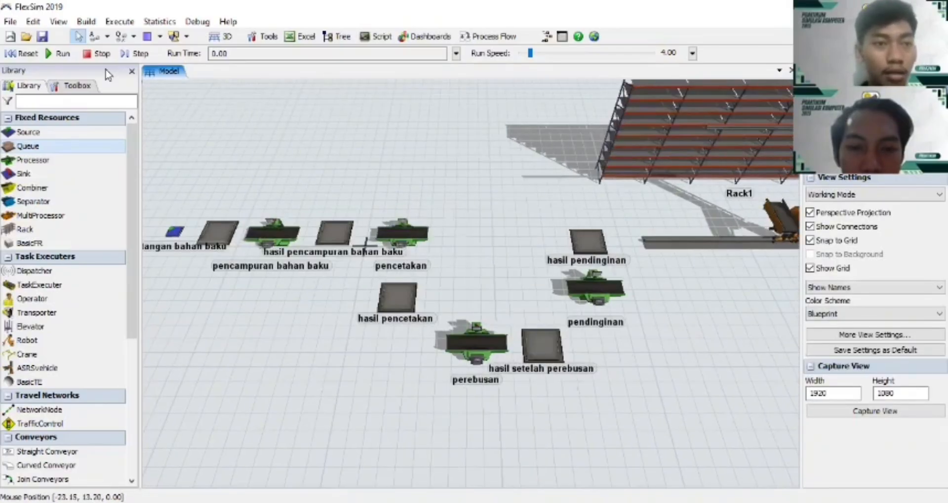
{"action": "left_click", "coordinate": [96, 38]}
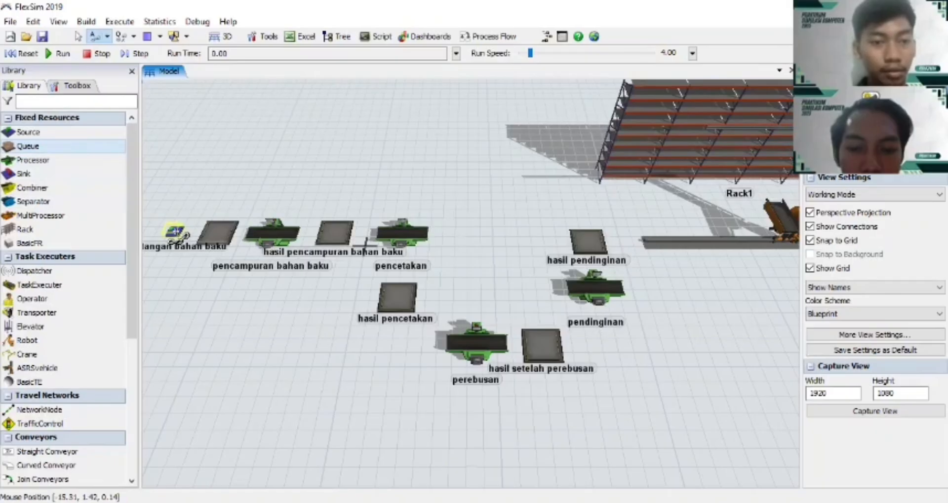
{"action": "left_click", "coordinate": [175, 232]}
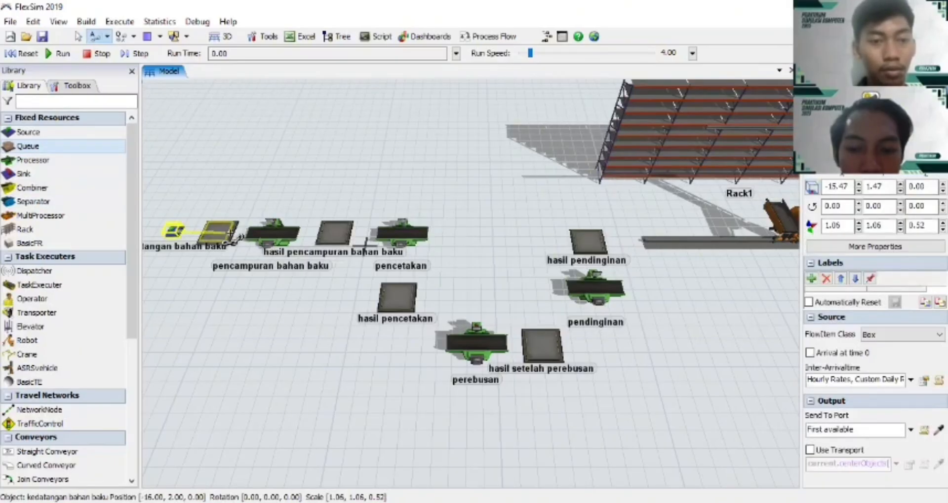
{"action": "left_click", "coordinate": [222, 232]}
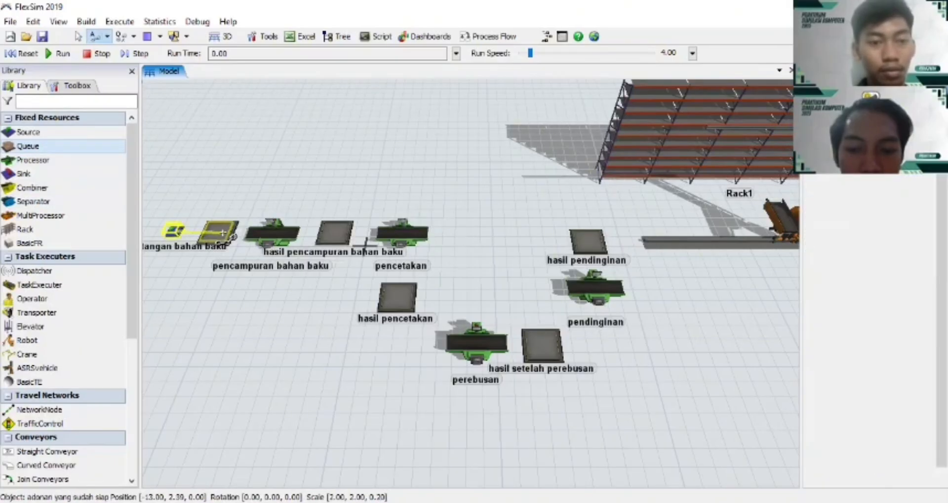
{"action": "left_click", "coordinate": [272, 232]}
{"action": "left_click", "coordinate": [336, 228]}
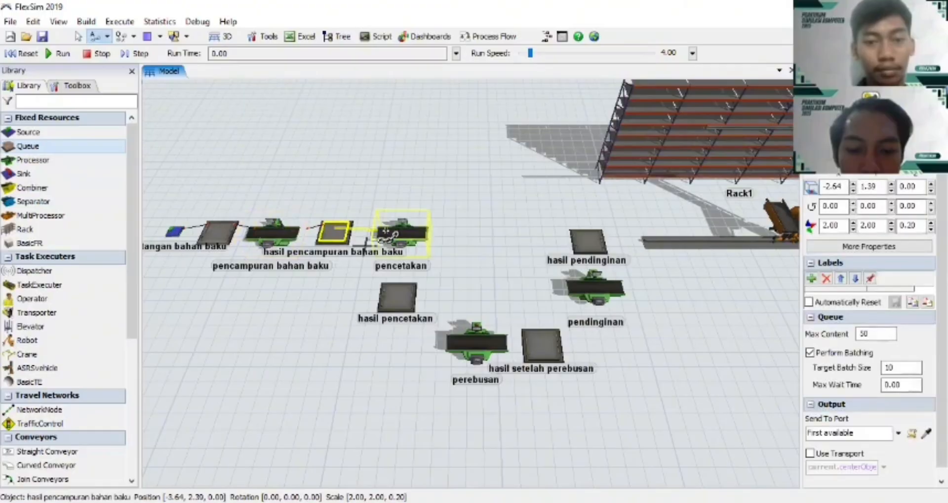
Continue the object connections through "pencetakan", "hasil pencetakan" and "perebusan" to the "hasil setelah perebusan" queue
{"action": "left_click", "coordinate": [401, 232]}
{"action": "left_click", "coordinate": [398, 296]}
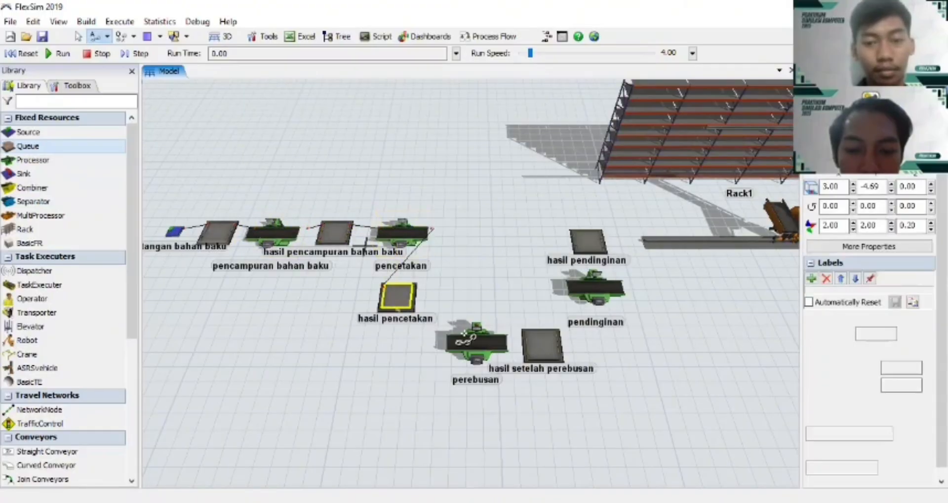
{"action": "left_click", "coordinate": [472, 346]}
{"action": "left_click", "coordinate": [542, 344]}
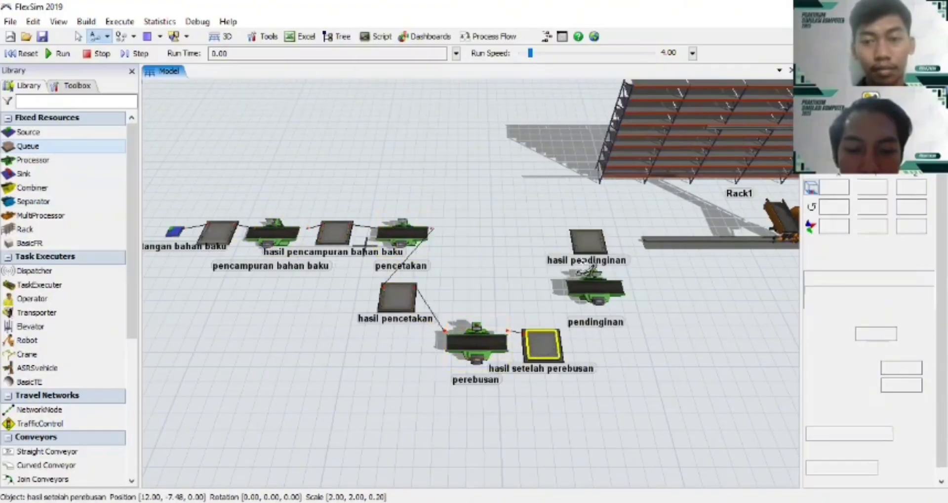
Connect "hasil setelah perebusan" to "pendinginan", the "hasil pendinginan" queue and Rack1 in sequence, then leave the connection mode
{"action": "left_click", "coordinate": [594, 287]}
{"action": "left_click", "coordinate": [588, 242]}
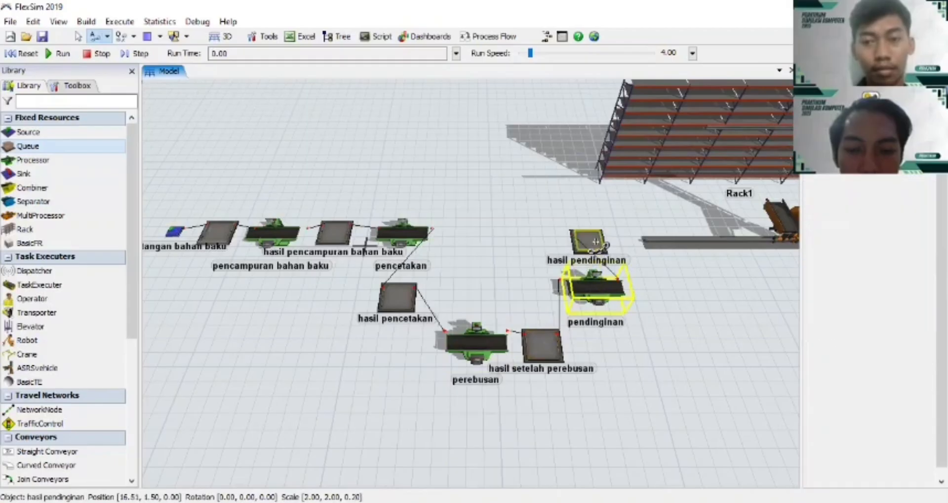
{"action": "left_click", "coordinate": [636, 131]}
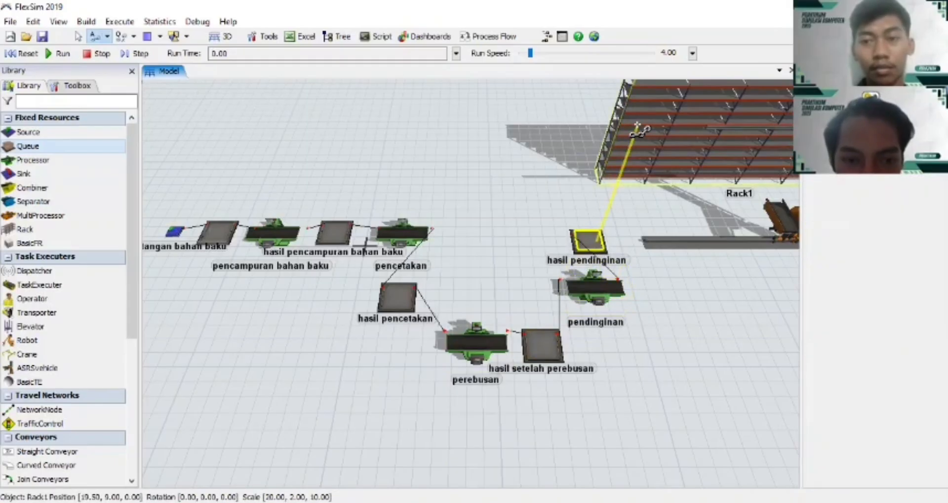
{"action": "key", "text": "Escape"}
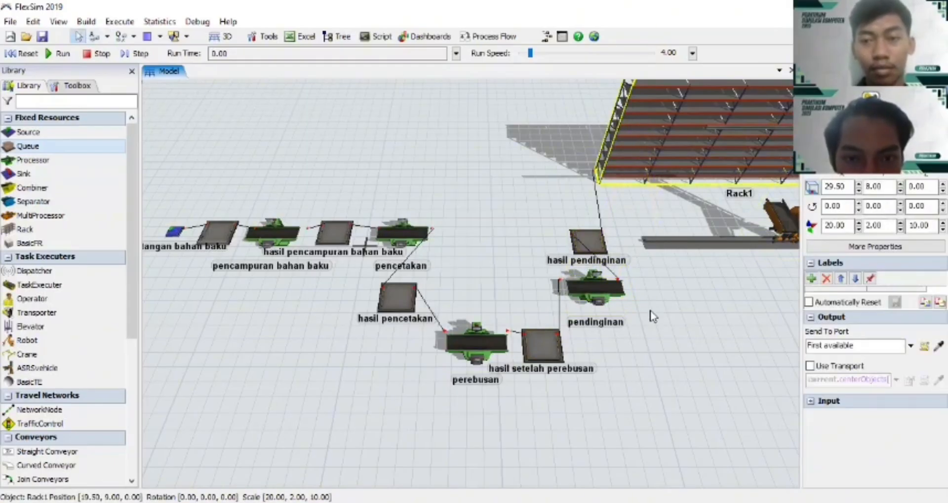
Make center port connections from the "hasil pendinginan" queue to ASRSvehicle1 and from ASRSvehicle1 to Rack1
{"action": "left_click_drag", "start_coordinate": [587, 302], "coordinate": [432, 277]}
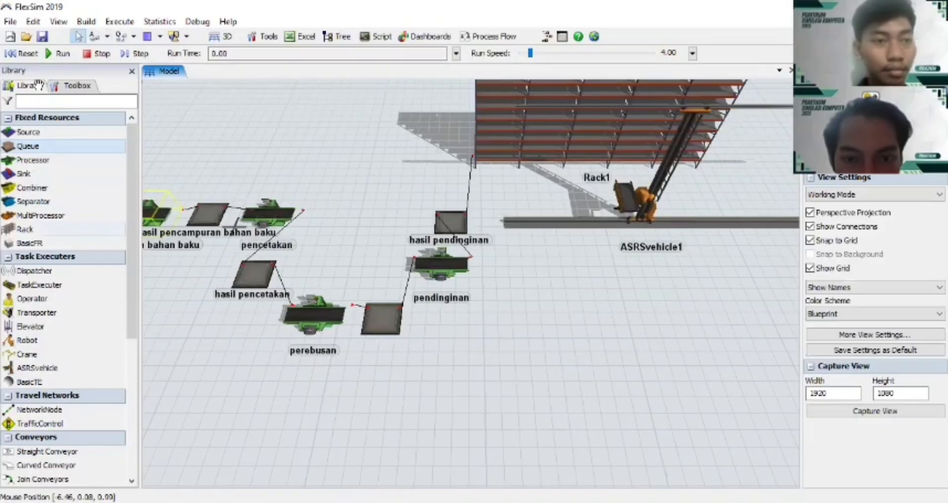
{"action": "left_click", "coordinate": [106, 36]}
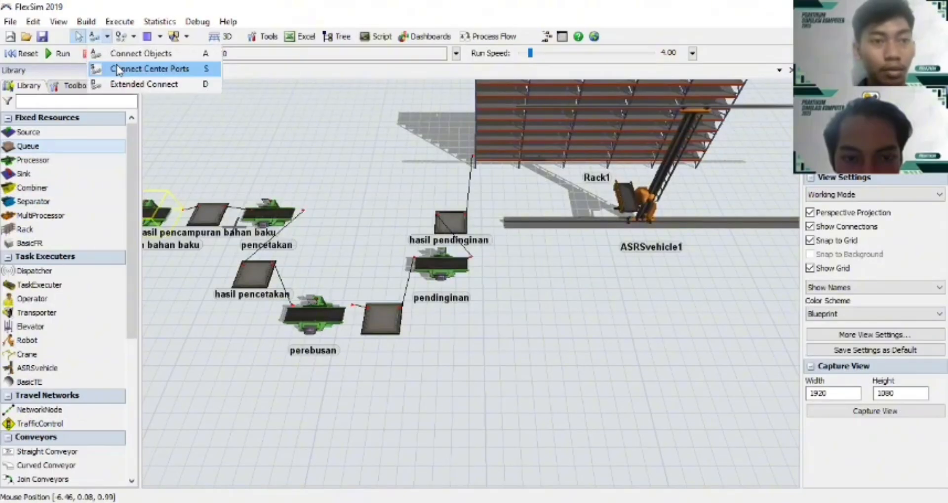
{"action": "left_click", "coordinate": [118, 69]}
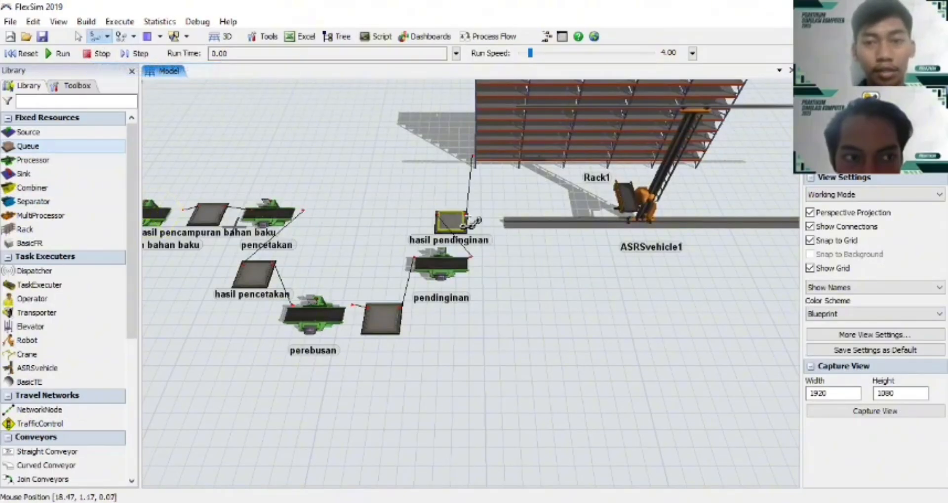
{"action": "left_click", "coordinate": [450, 222]}
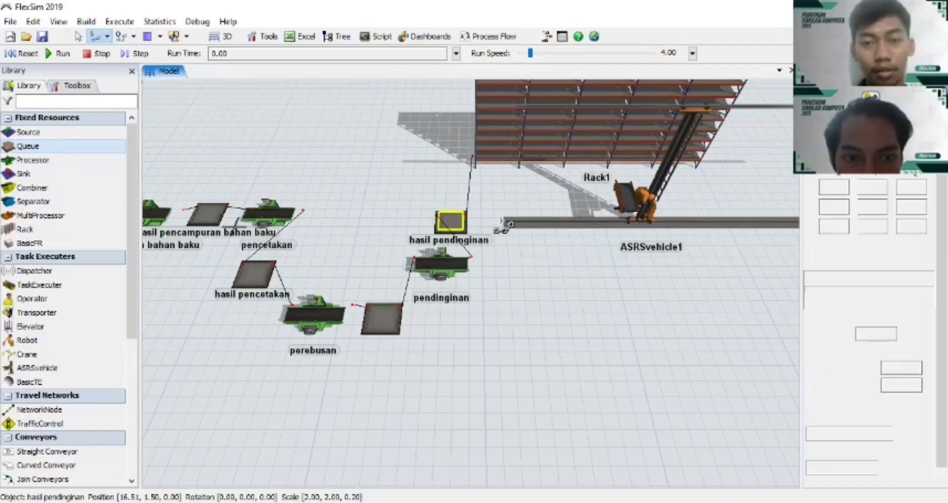
{"action": "left_click", "coordinate": [552, 222]}
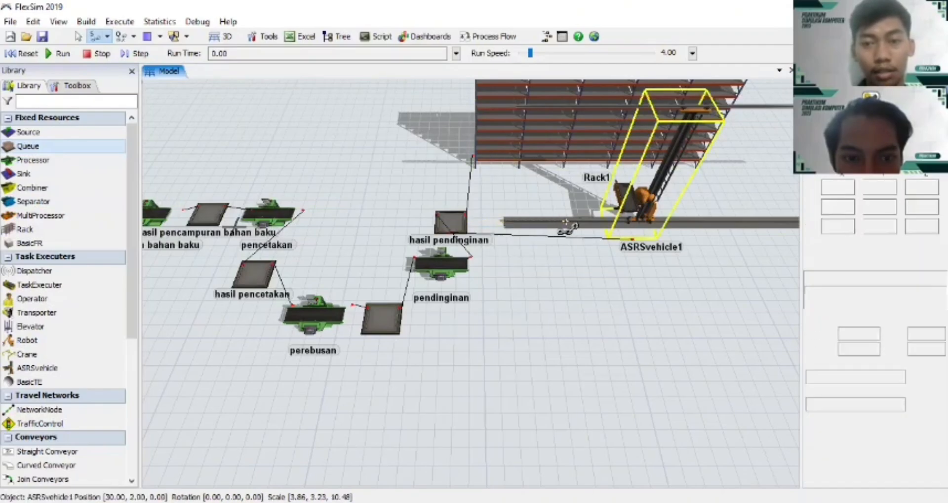
{"action": "left_click", "coordinate": [563, 127]}
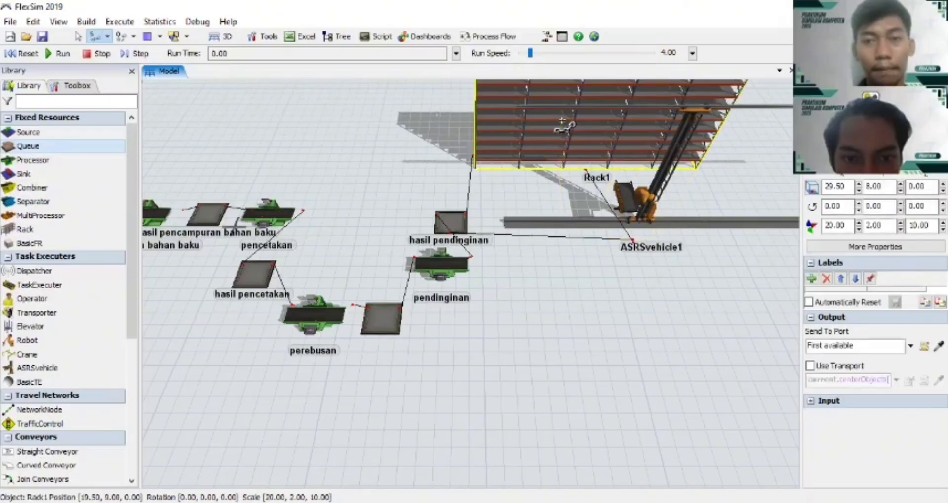
{"action": "key", "text": "Escape"}
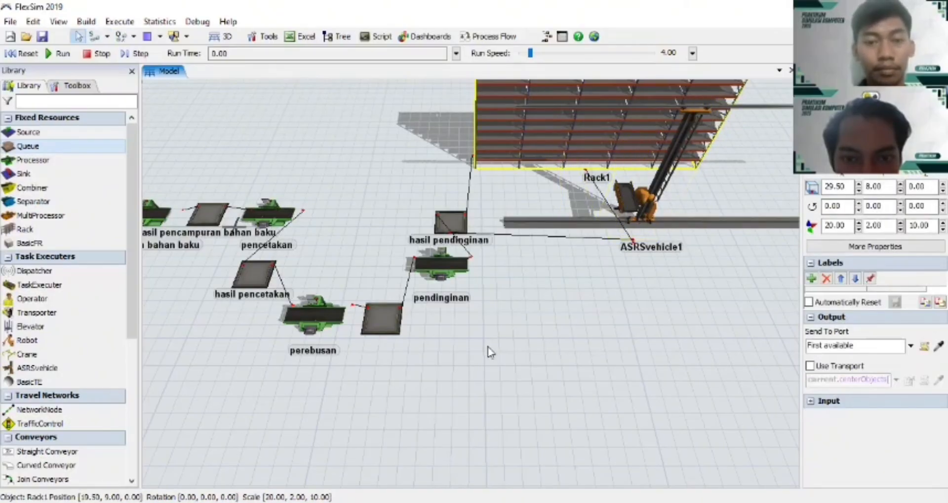
Switch to ExpertFit and add an unnamed project element below "pencampuran bahan baku" that fits distributions to data
{"action": "left_click_drag", "start_coordinate": [490, 349], "coordinate": [690, 349]}
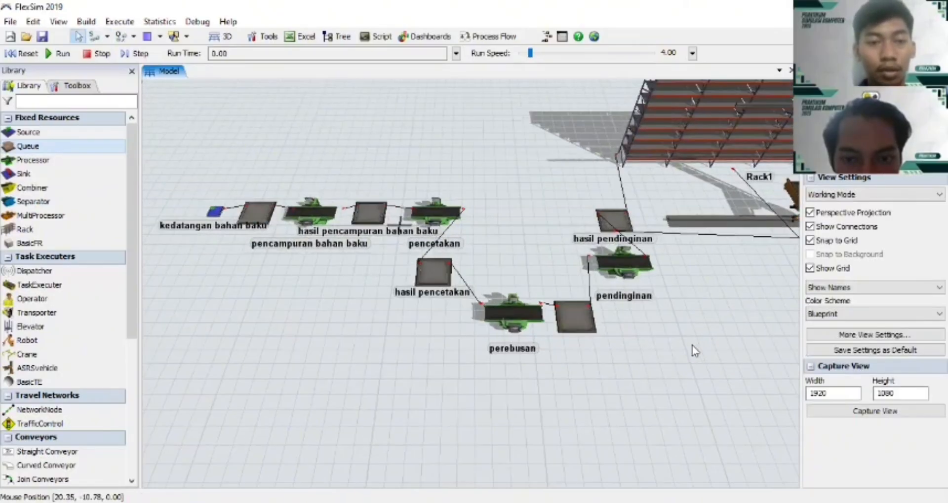
{"action": "left_click_drag", "start_coordinate": [230, 354], "coordinate": [328, 386]}
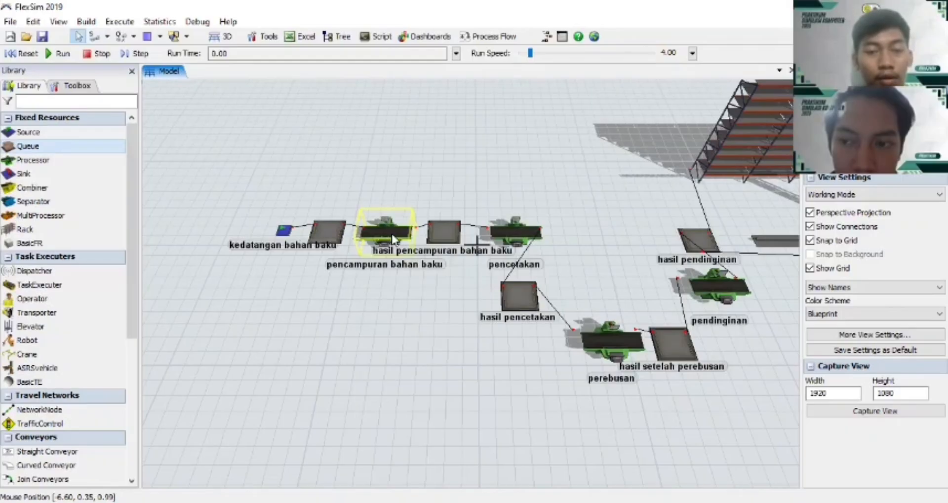
{"action": "left_click", "coordinate": [158, 22]}
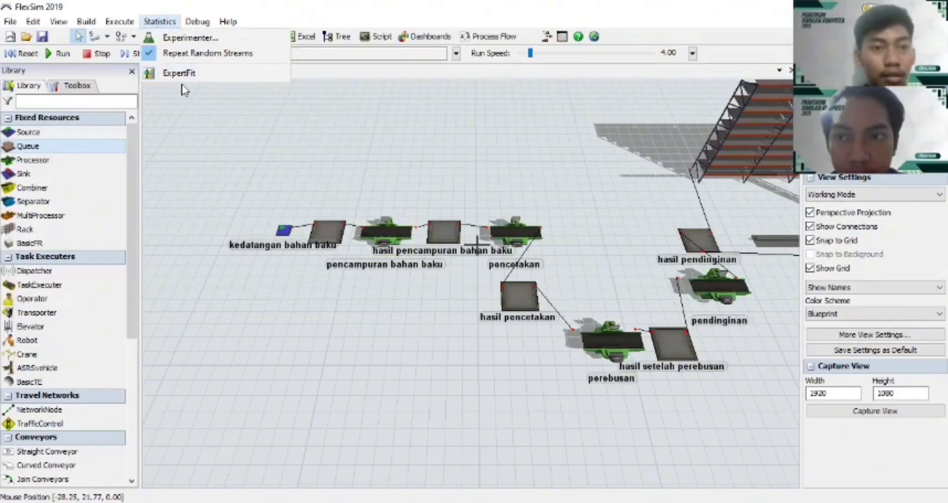
{"action": "left_click", "coordinate": [179, 74]}
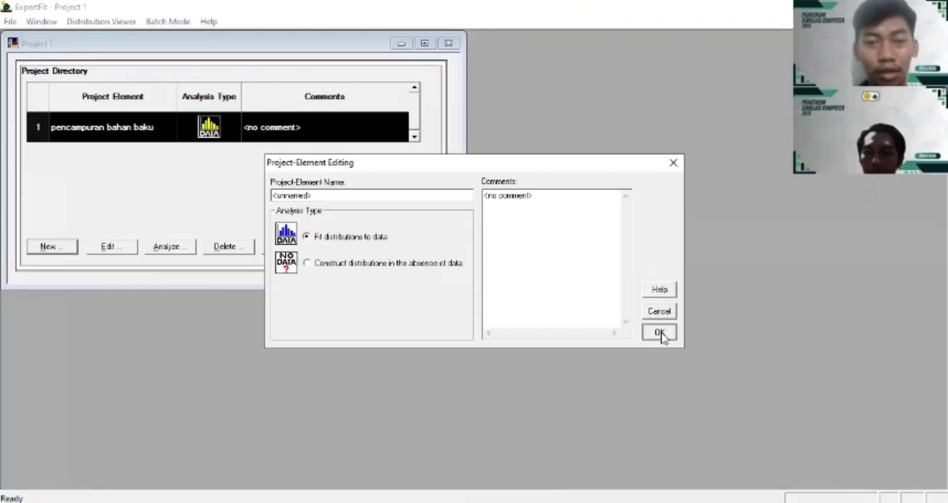
{"action": "left_click", "coordinate": [661, 335]}
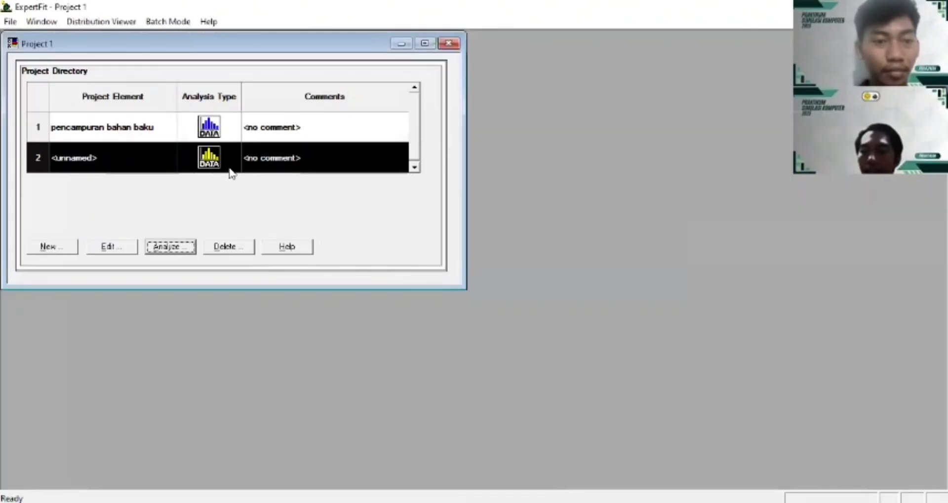
Start analyzing the unnamed project element and open its data editor for entering data values
{"action": "left_click", "coordinate": [178, 248]}
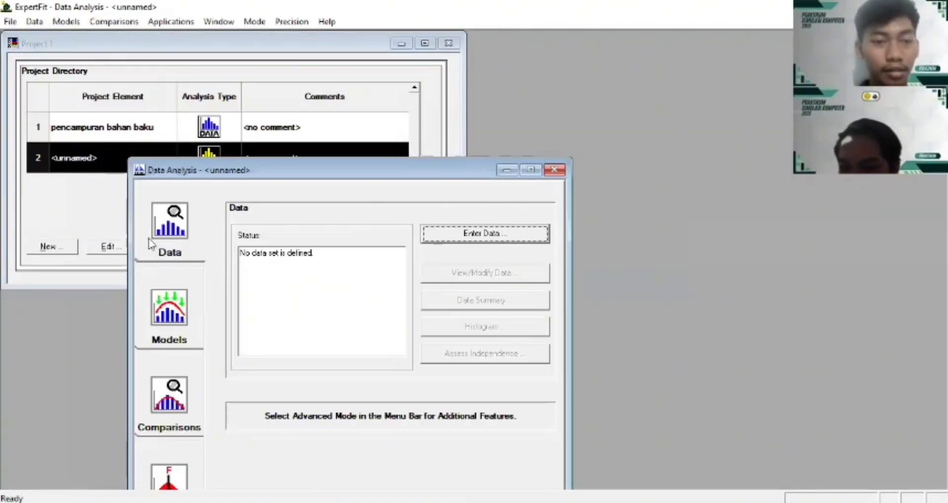
{"action": "left_click", "coordinate": [454, 233]}
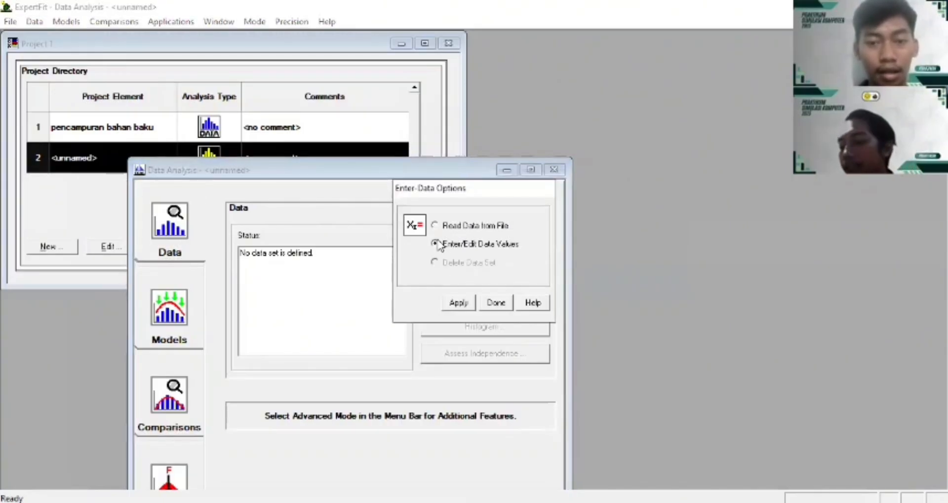
{"action": "left_click", "coordinate": [458, 303]}
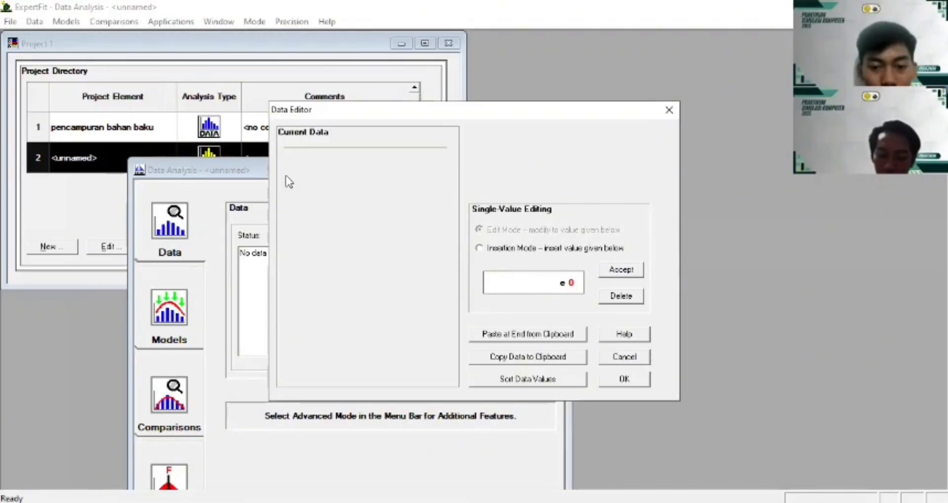
Switch to the data software.xlsx spreadsheet and copy the "Pencetakan pentol" values in cells E8 to N8
{"action": "key", "text": "alt+Tab"}
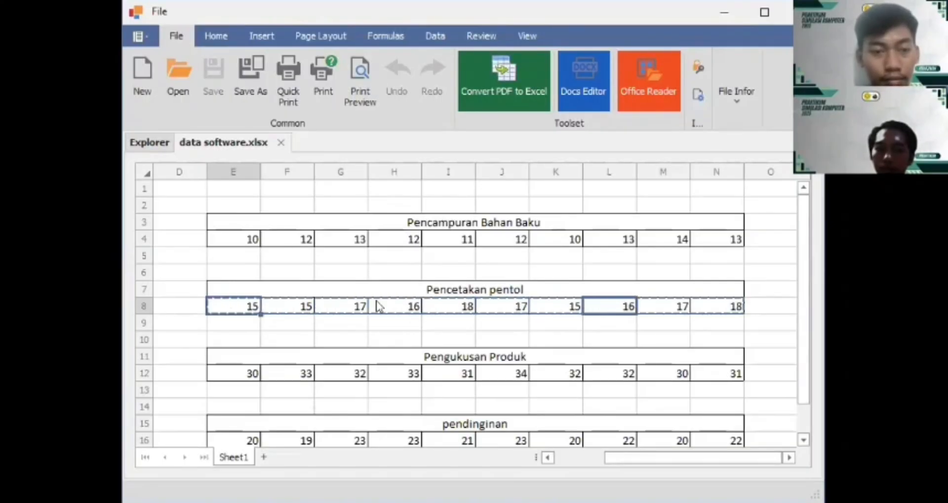
{"action": "key", "text": "ctrl+v"}
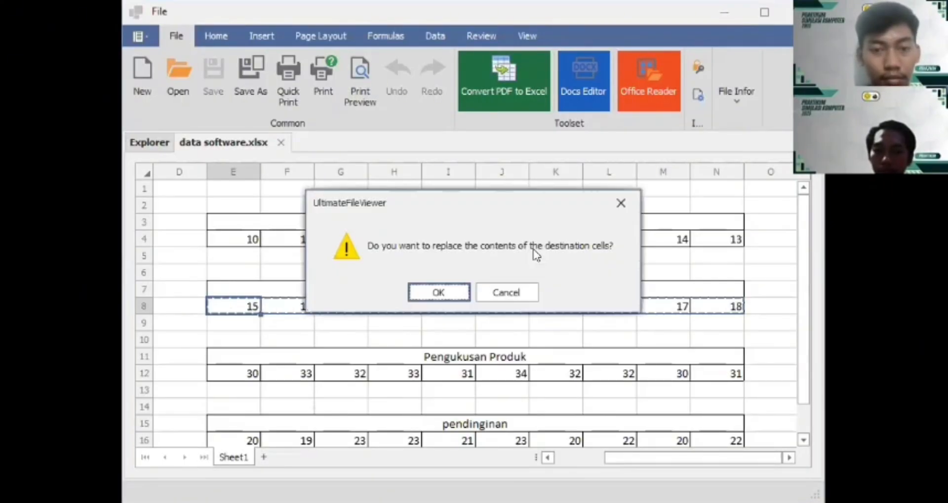
{"action": "left_click", "coordinate": [615, 200]}
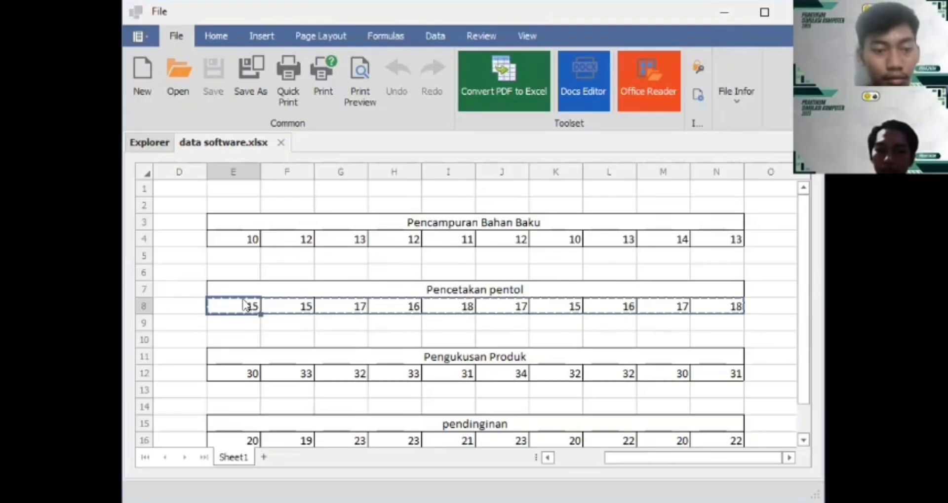
{"action": "key", "text": "ctrl+c"}
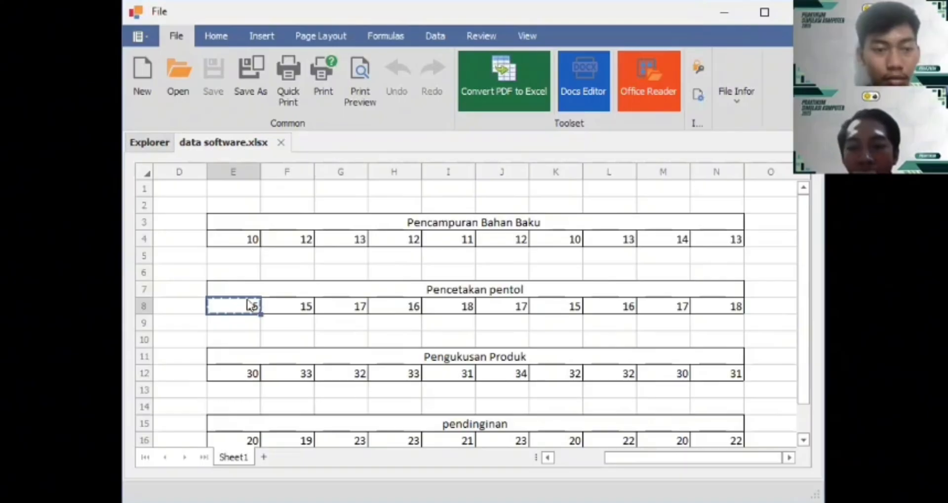
{"action": "left_click_drag", "start_coordinate": [254, 307], "coordinate": [699, 316]}
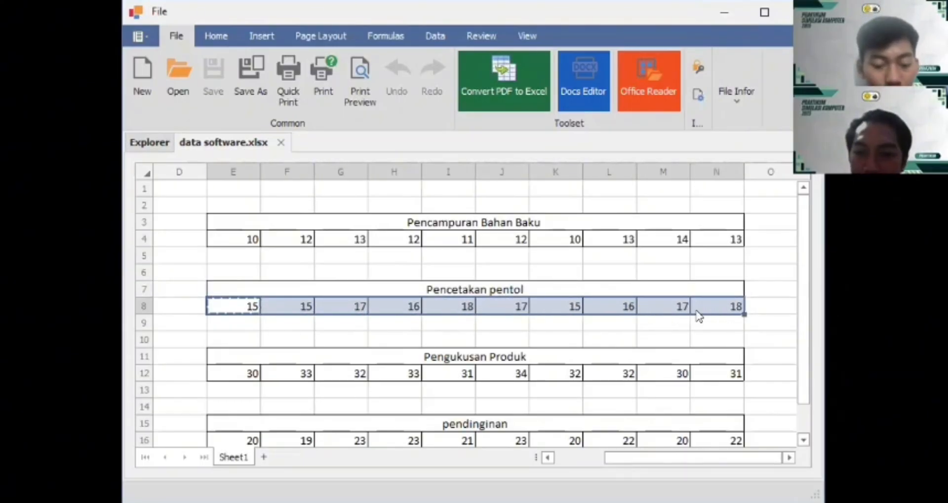
{"action": "key", "text": "ctrl+c"}
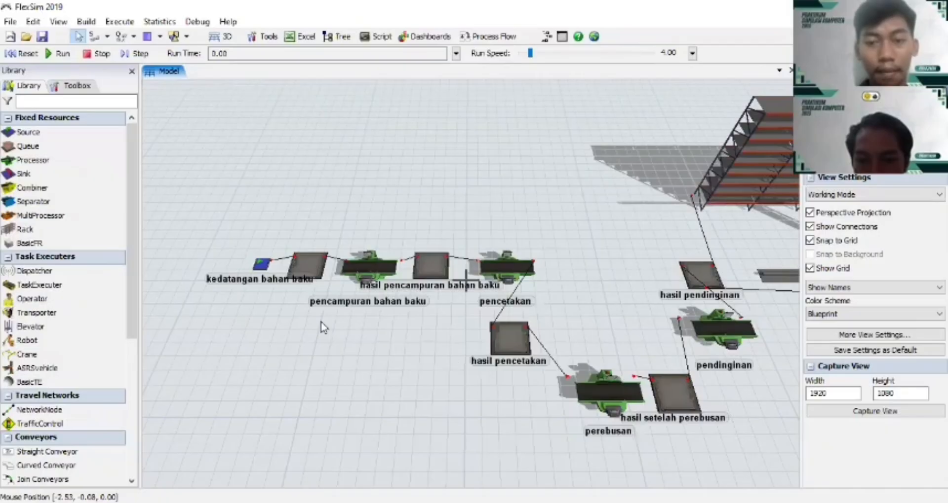
Replace the process time of the "pencetakan" processor with the copied distribution expression containing 0.701014, 0.744786 and the <stream> placeholder
{"action": "left_click", "coordinate": [394, 233]}
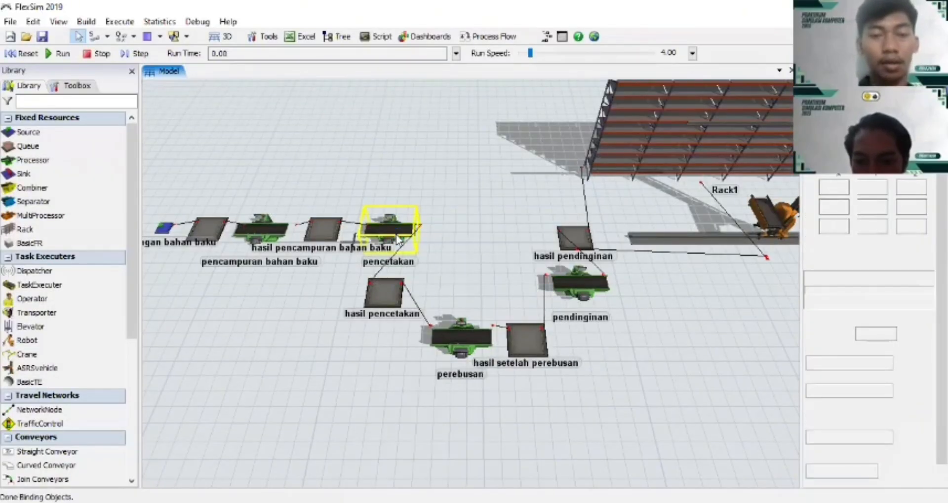
{"action": "double_click", "coordinate": [398, 240]}
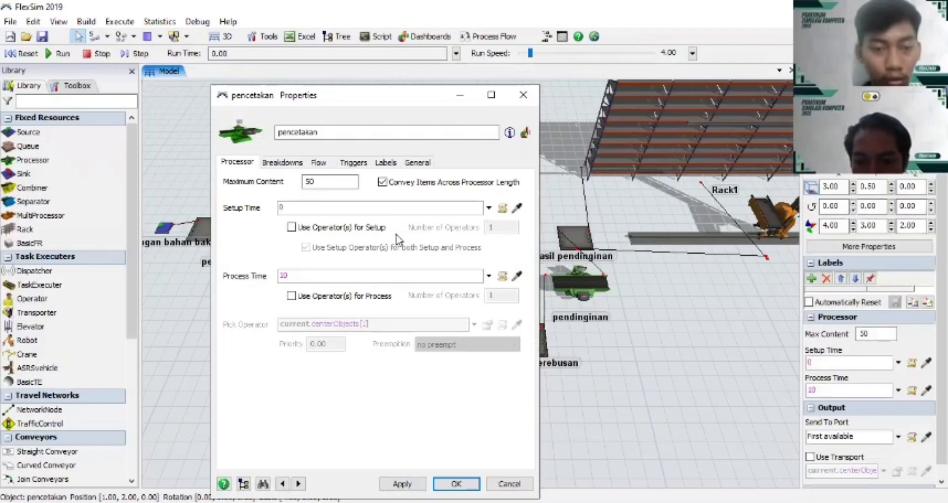
{"action": "left_click", "coordinate": [361, 276]}
{"action": "key", "text": "BackSpace"}
{"action": "key", "text": "BackSpace"}
{"action": "key", "text": "ctrl+v"}
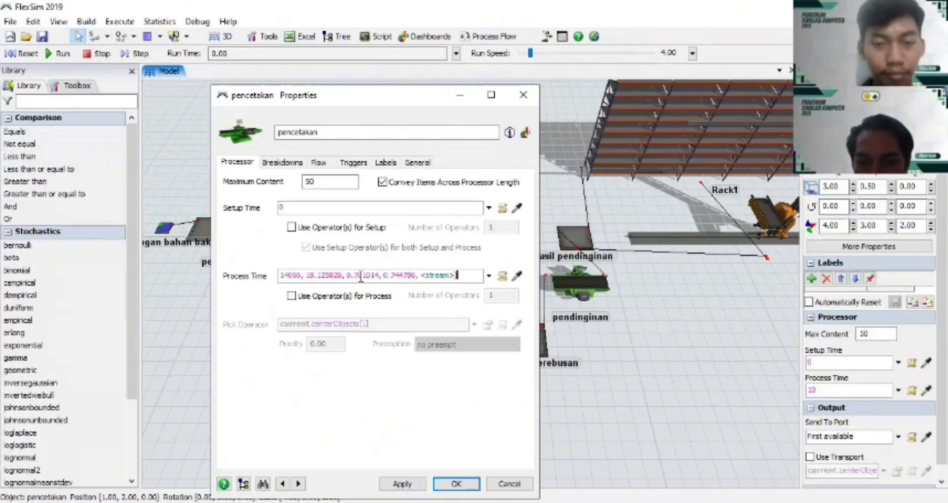
Change the <stream> placeholder in the "pencetakan" process time to getstream(current), then apply and close the properties
{"action": "left_click", "coordinate": [422, 276]}
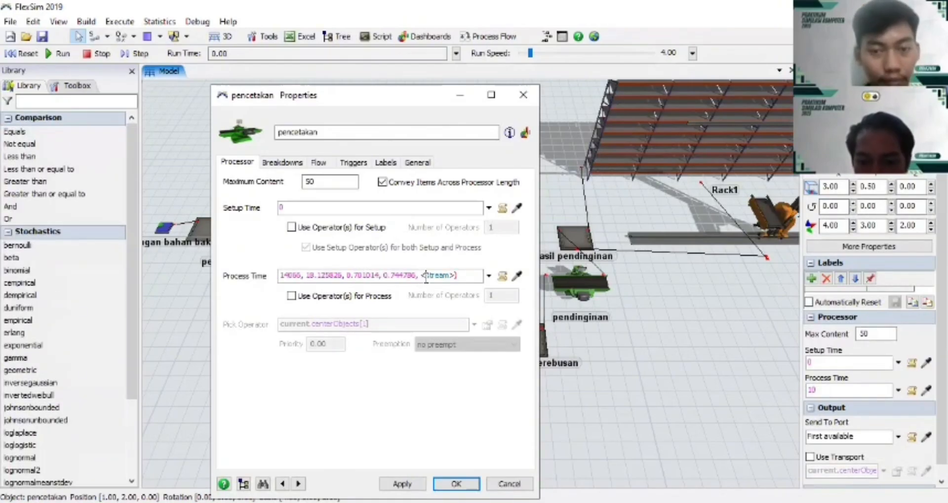
{"action": "key", "text": "BackSpace"}
{"action": "type", "text": "get"}
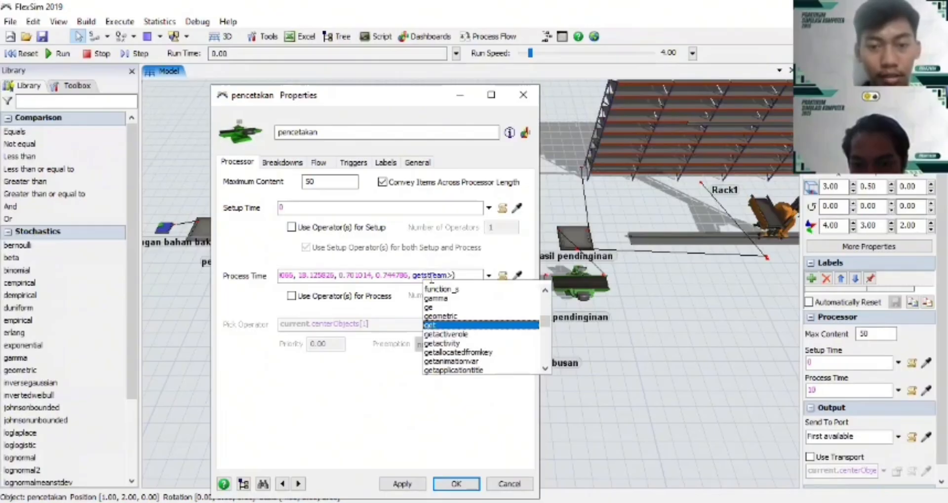
{"action": "left_click", "coordinate": [452, 277]}
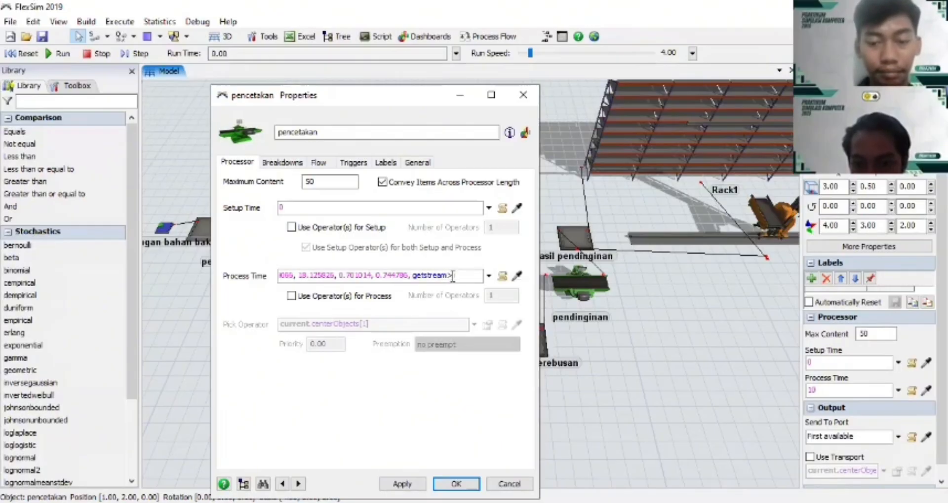
{"action": "key", "text": "BackSpace"}
{"action": "type", "text": "("}
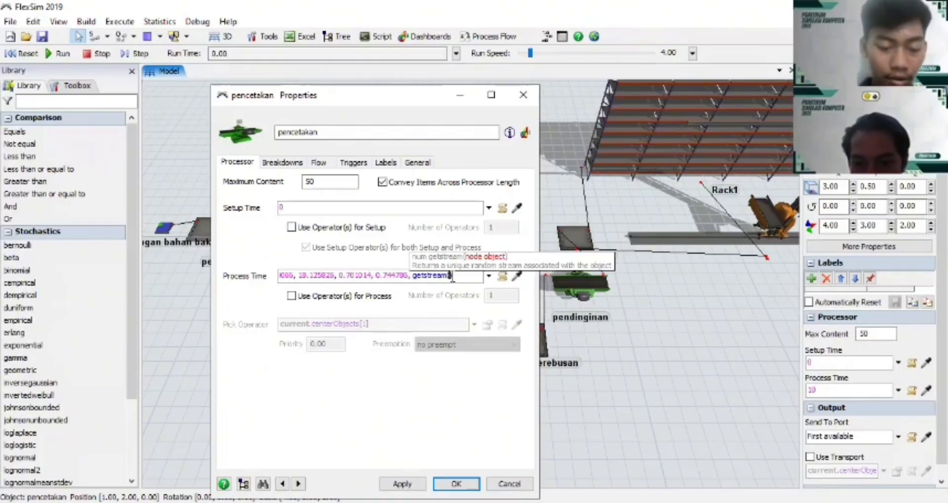
{"action": "type", "text": "current"}
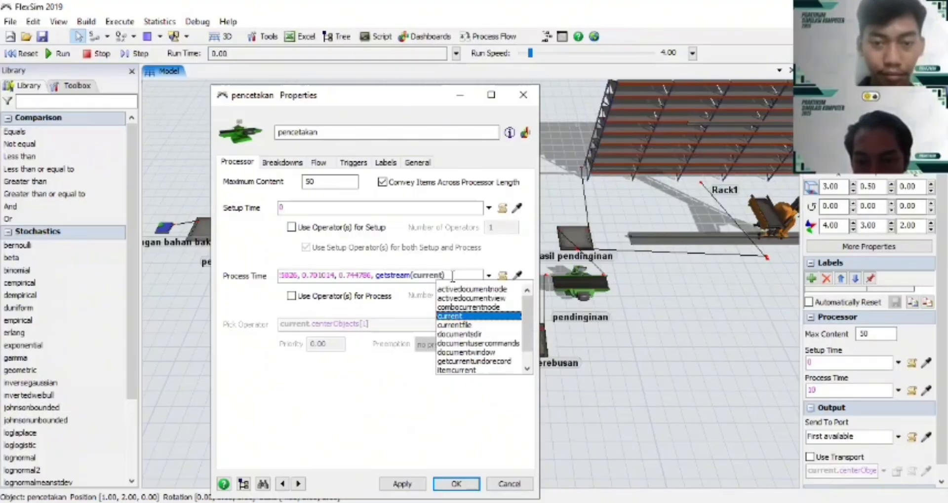
{"action": "type", "text": ")"}
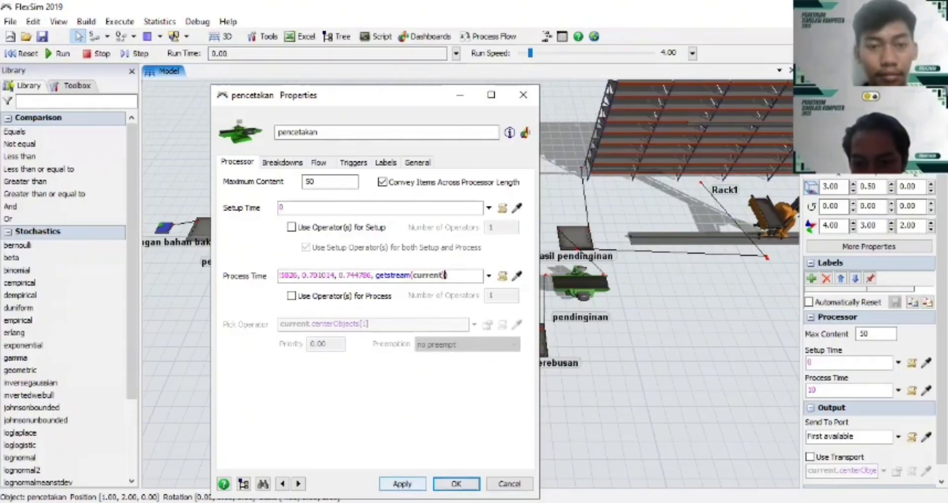
{"action": "left_click", "coordinate": [403, 484]}
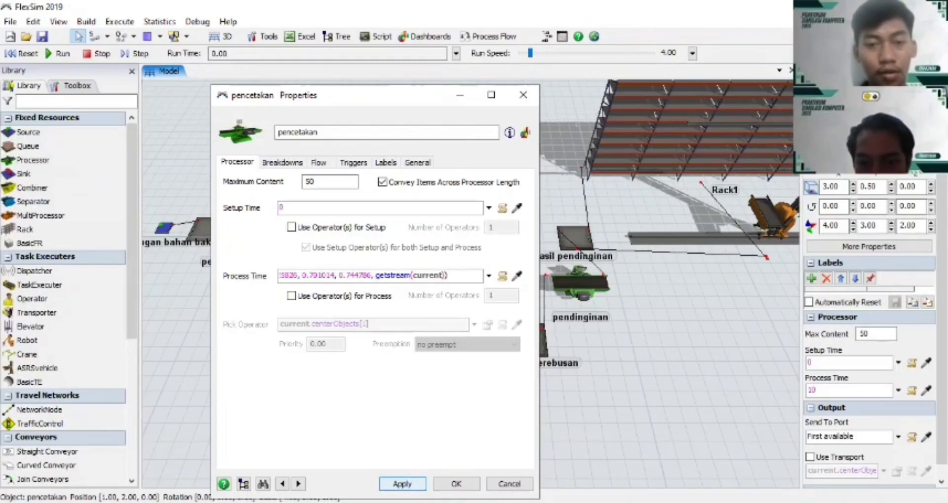
{"action": "left_click", "coordinate": [456, 484]}
Open the properties of the "perebusan" processor and minimize their window
{"action": "left_click_drag", "start_coordinate": [454, 300], "coordinate": [425, 231]}
{"action": "left_click", "coordinate": [427, 267]}
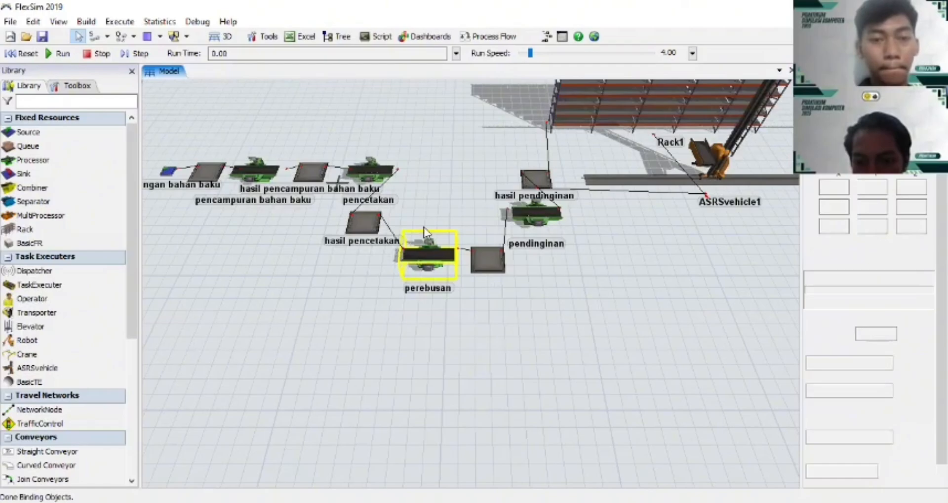
{"action": "double_click", "coordinate": [426, 261]}
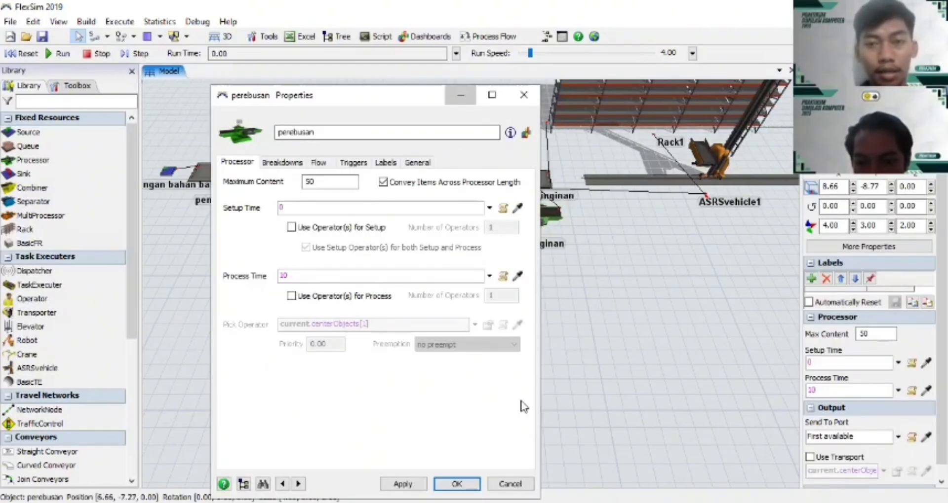
{"action": "left_click", "coordinate": [461, 95]}
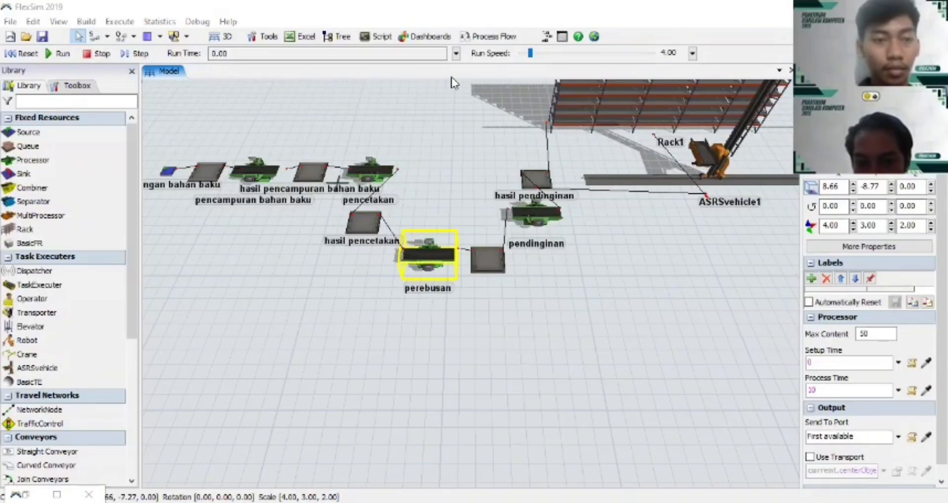
Switch to ExpertFit and add a project element named "perebusan" that fits distributions to data
{"action": "key", "text": "alt+Tab"}
{"action": "left_click", "coordinate": [60, 253]}
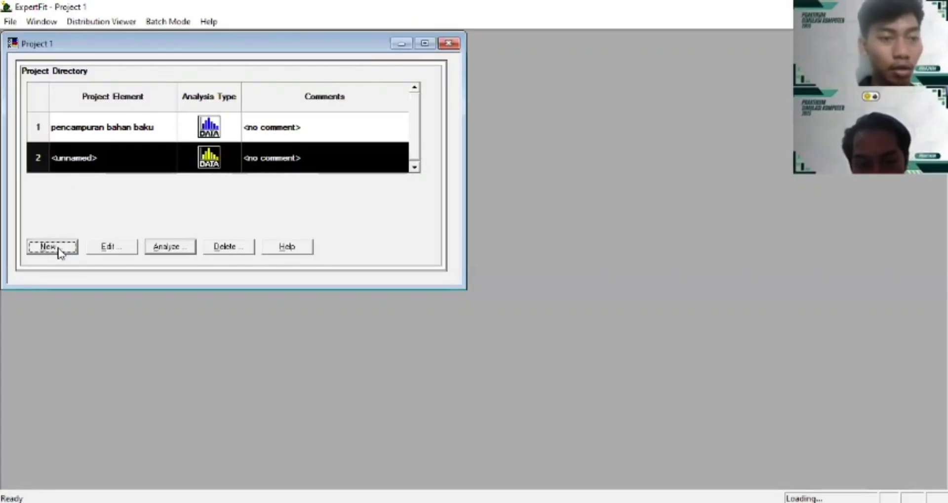
{"action": "left_click", "coordinate": [349, 197]}
{"action": "key", "text": "BackSpace"}
{"action": "key", "text": "BackSpace"}
{"action": "key", "text": "BackSpace"}
{"action": "key", "text": "BackSpace"}
{"action": "key", "text": "BackSpace"}
{"action": "key", "text": "BackSpace"}
{"action": "key", "text": "BackSpace"}
{"action": "key", "text": "BackSpace"}
{"action": "key", "text": "BackSpace"}
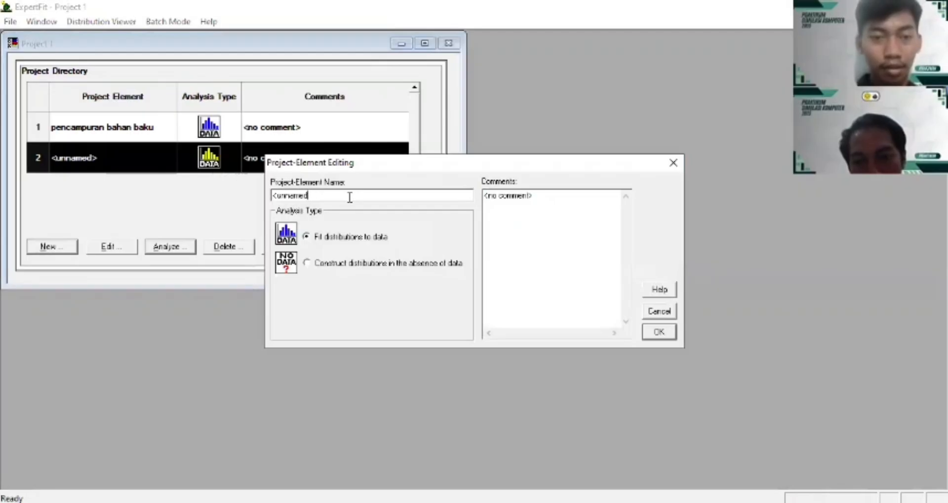
{"action": "type", "text": "perebusan"}
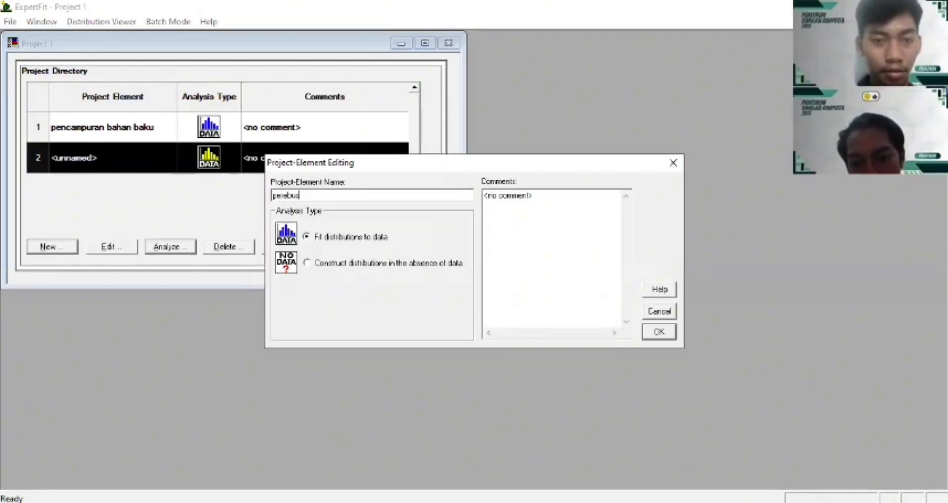
{"action": "left_click", "coordinate": [667, 338]}
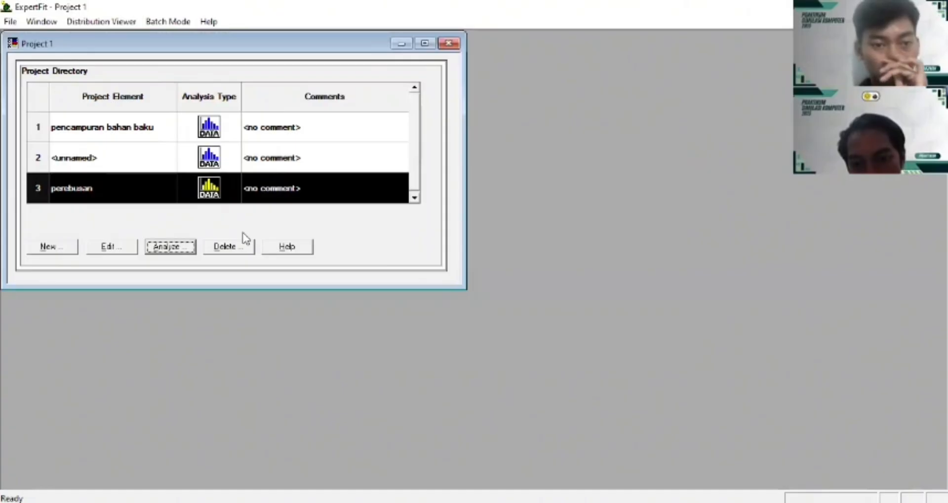
Start analyzing the "perebusan" element and open its data editor for entering data values
{"action": "left_click", "coordinate": [168, 248]}
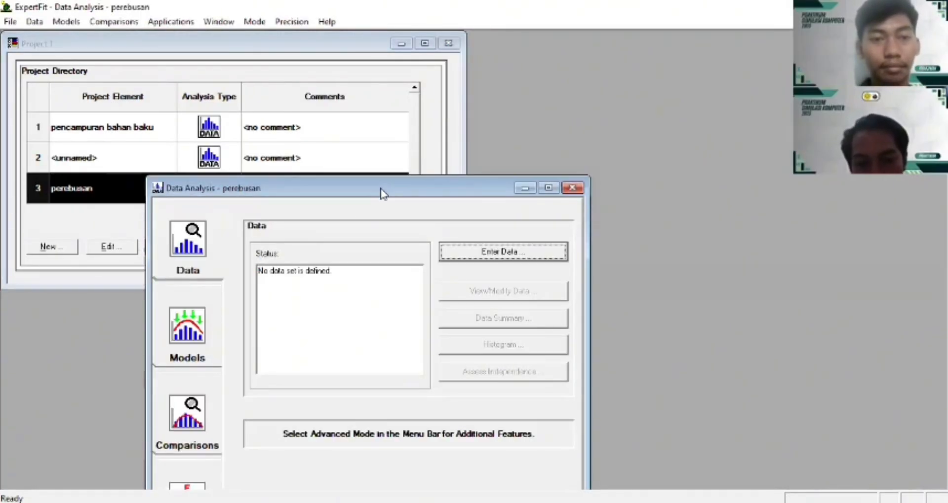
{"action": "left_click_drag", "start_coordinate": [380, 193], "coordinate": [401, 58]}
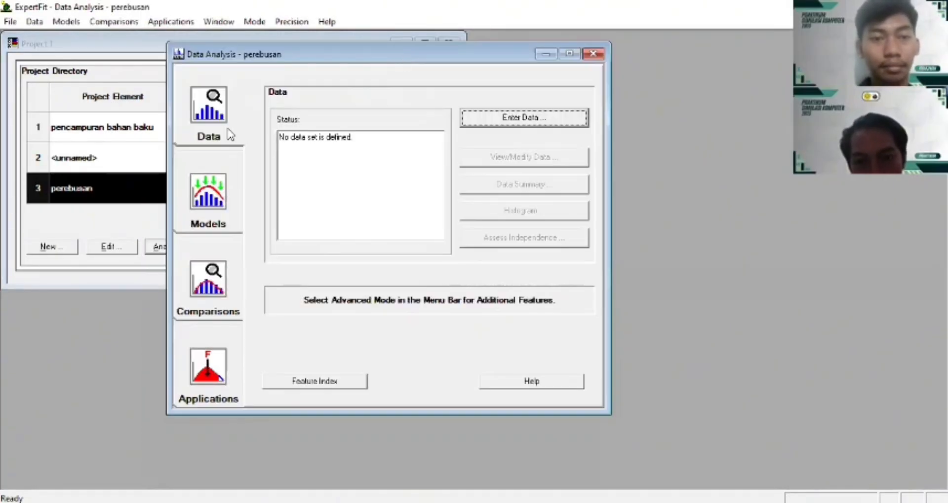
{"action": "left_click", "coordinate": [533, 122]}
{"action": "left_click", "coordinate": [435, 244]}
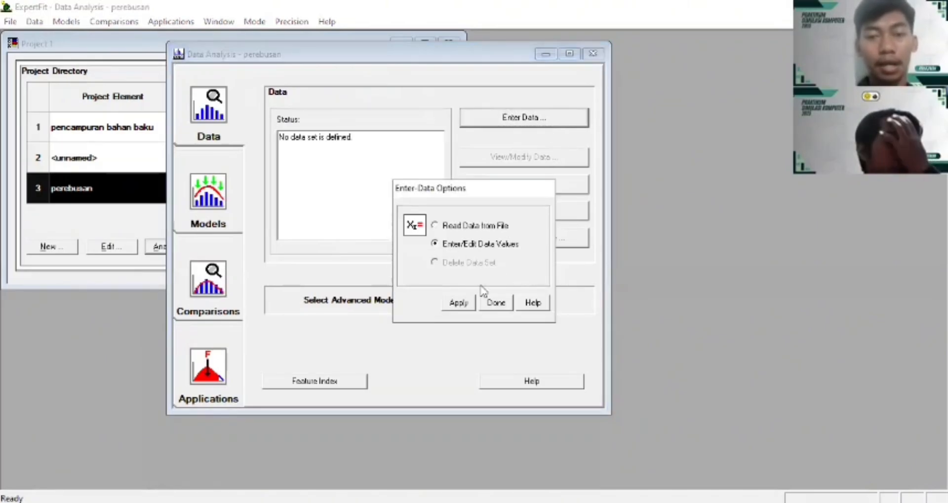
{"action": "left_click", "coordinate": [464, 305]}
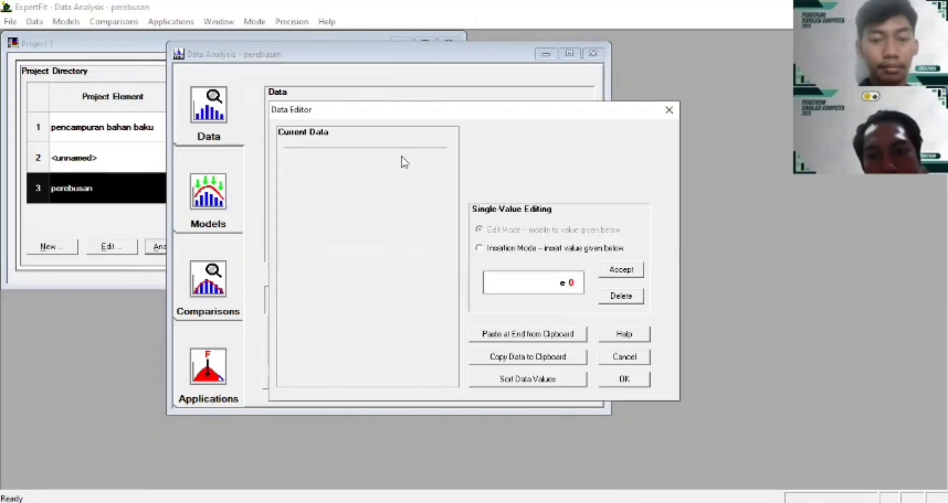
Switch to the data software.xlsx spreadsheet and copy the "Pengukusan Produk" values in cells E12 to N12
{"action": "key", "text": "alt+Tab"}
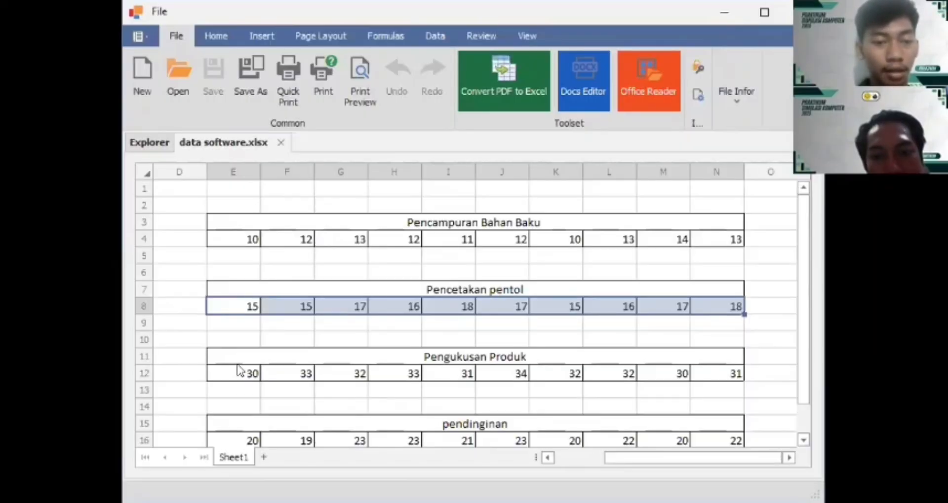
{"action": "left_click_drag", "start_coordinate": [247, 374], "coordinate": [704, 373]}
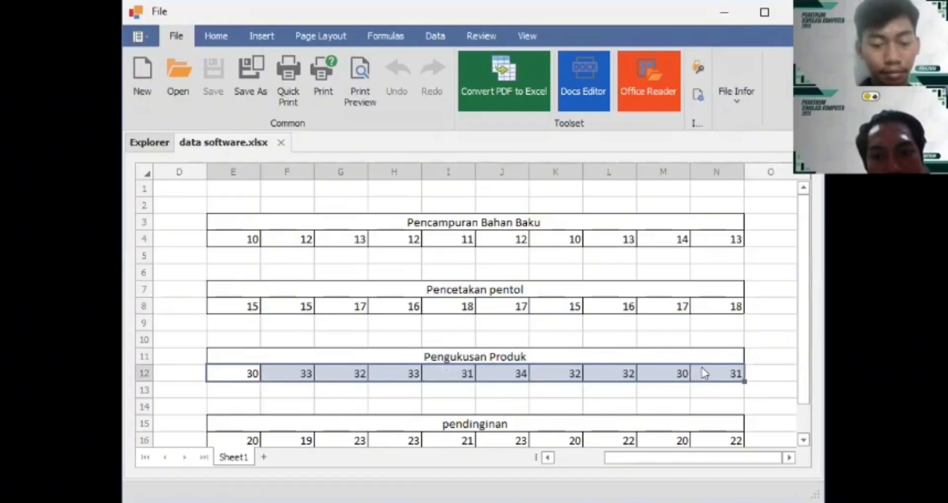
{"action": "key", "text": "ctrl+c"}
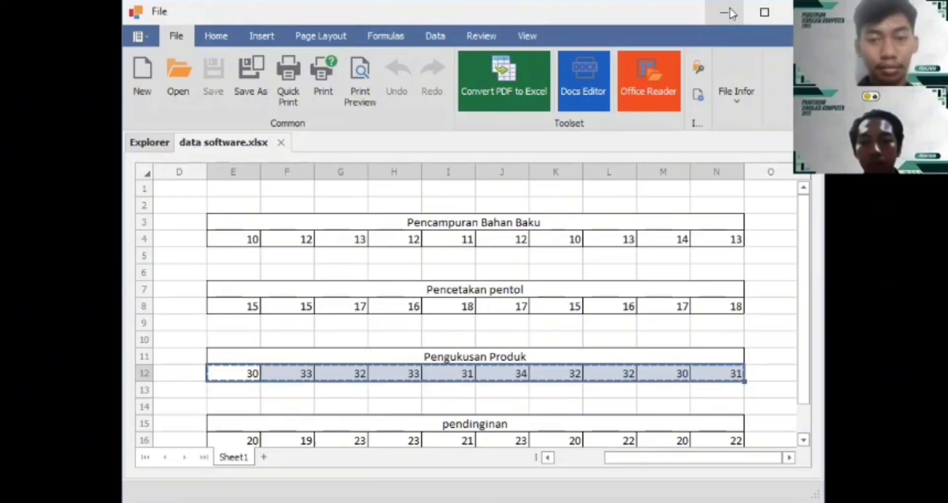
Replace the "perebusan" processor's process time with the copied ExpertFit expression containing parameters 34.755360, -0.029247 and 1.016537
{"action": "left_click", "coordinate": [427, 257]}
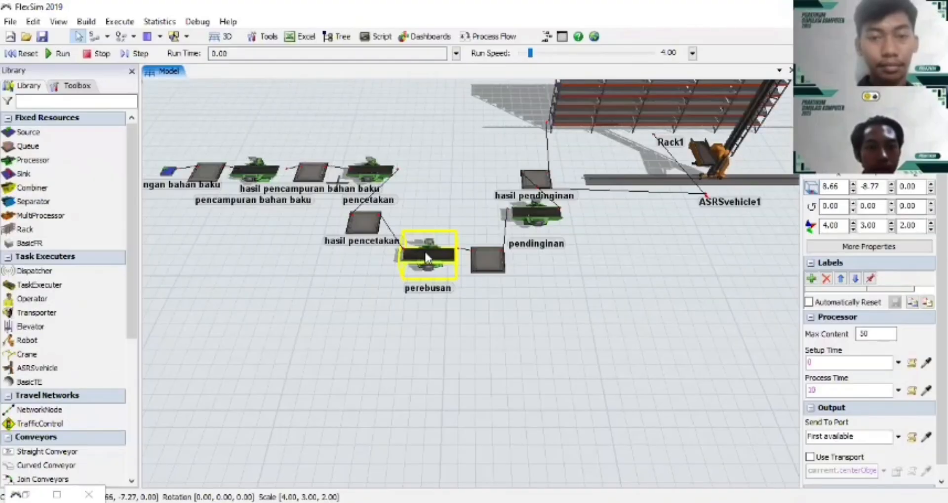
{"action": "double_click", "coordinate": [427, 258]}
{"action": "left_click", "coordinate": [368, 279]}
{"action": "key", "text": "BackSpace"}
{"action": "key", "text": "BackSpace"}
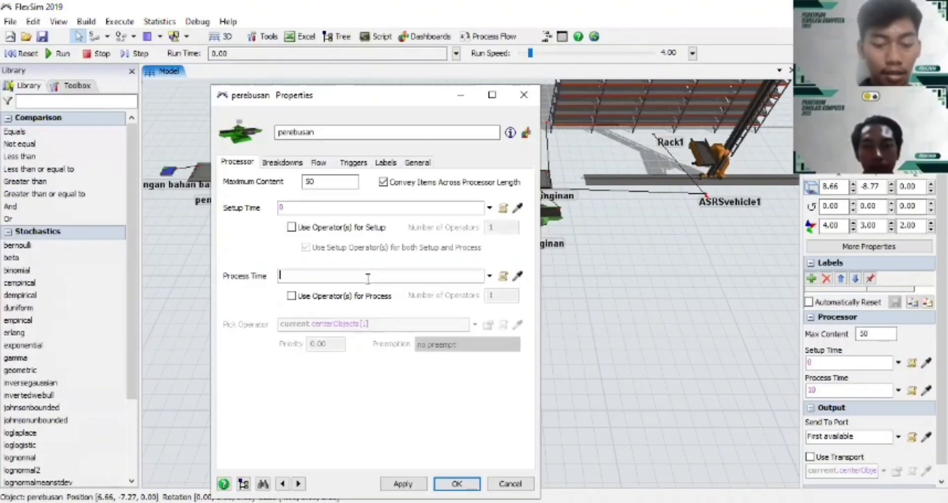
{"action": "key", "text": "ctrl+v"}
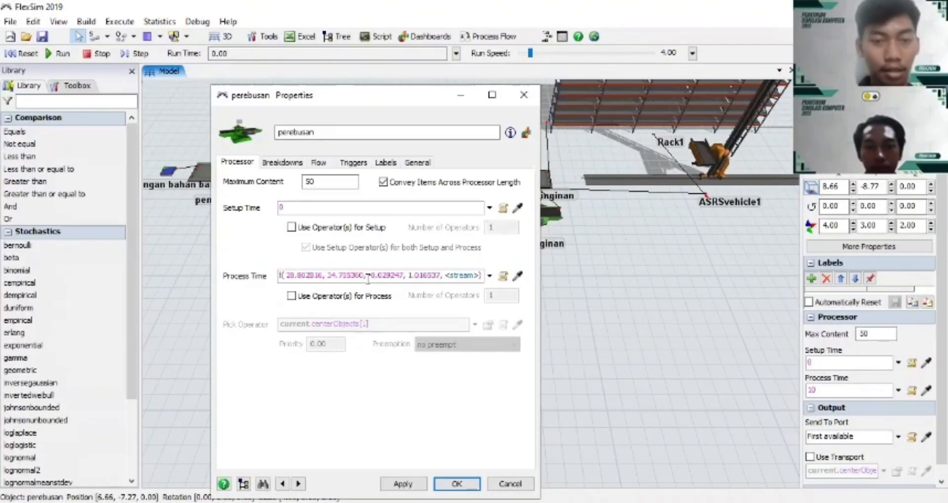
Replace the <stream> placeholder in the "perebusan" process time with getstream(current), then apply and close its properties
{"action": "left_click", "coordinate": [449, 275]}
{"action": "key", "text": "BackSpace"}
{"action": "type", "text": "get"}
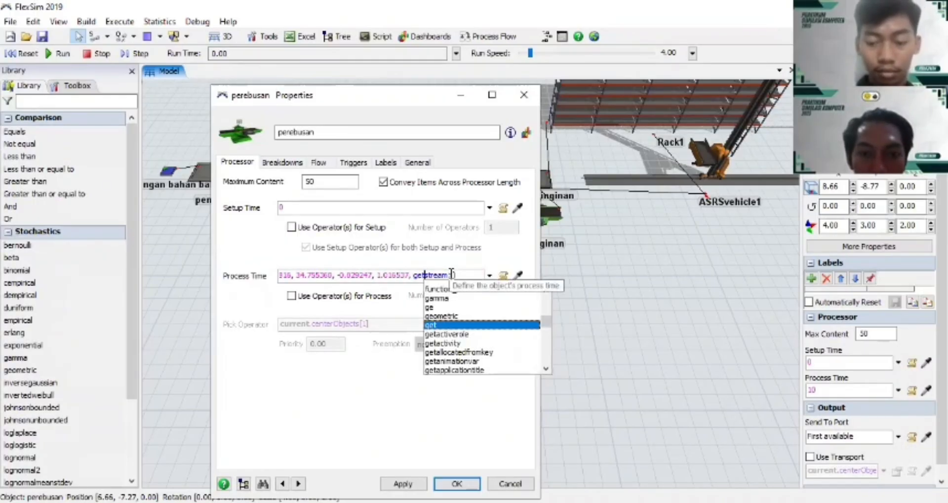
{"action": "left_click", "coordinate": [451, 275]}
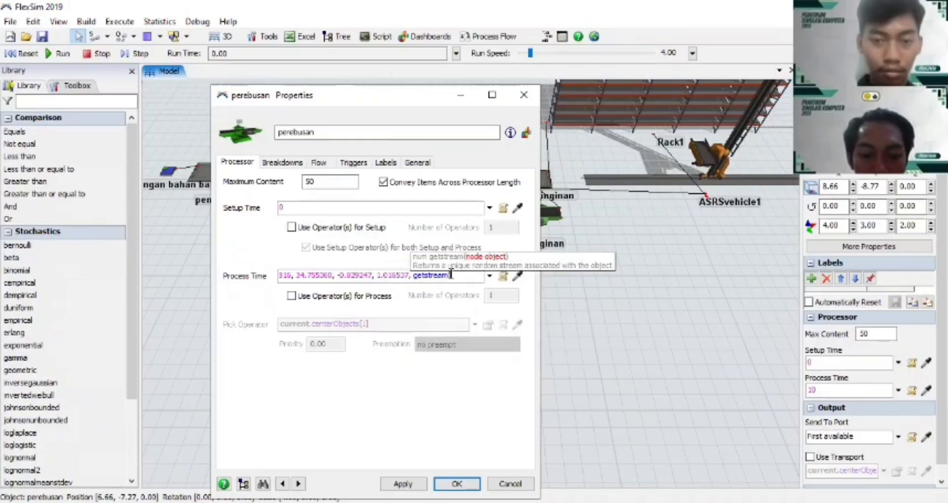
{"action": "type", "text": "cu"}
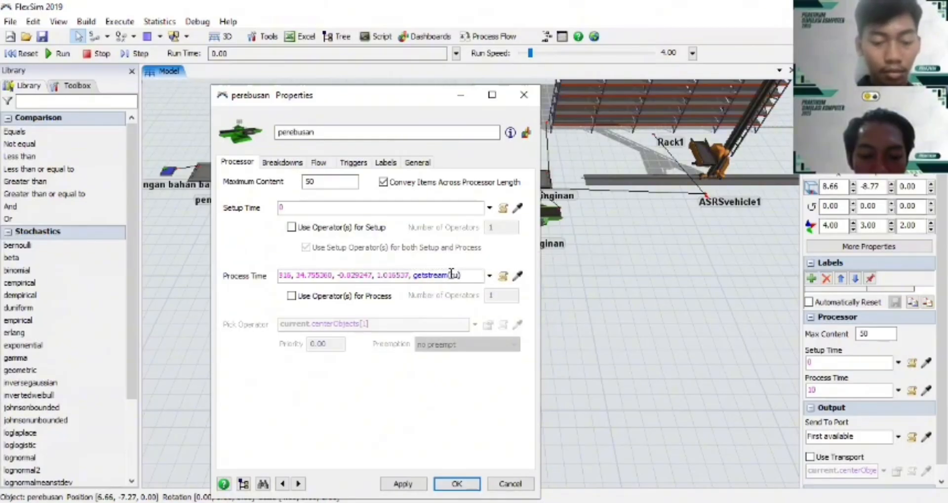
{"action": "type", "text": "rrent"}
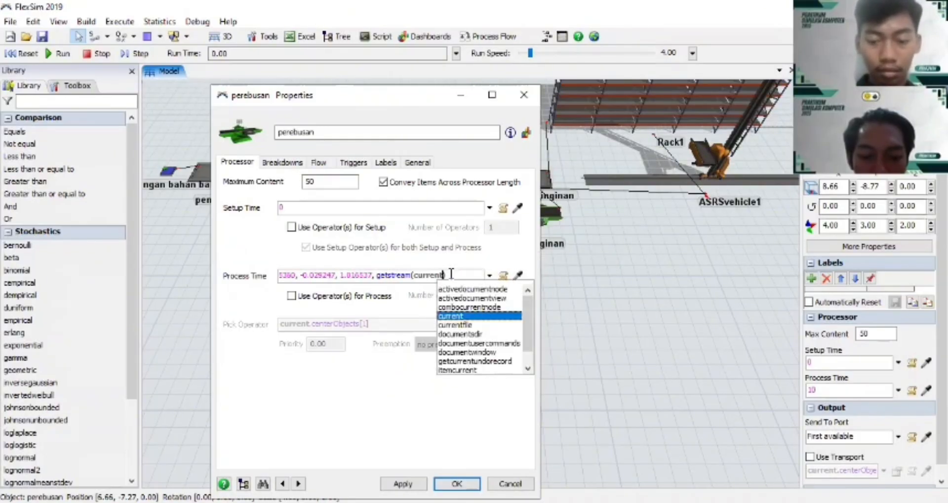
{"action": "type", "text": "))"}
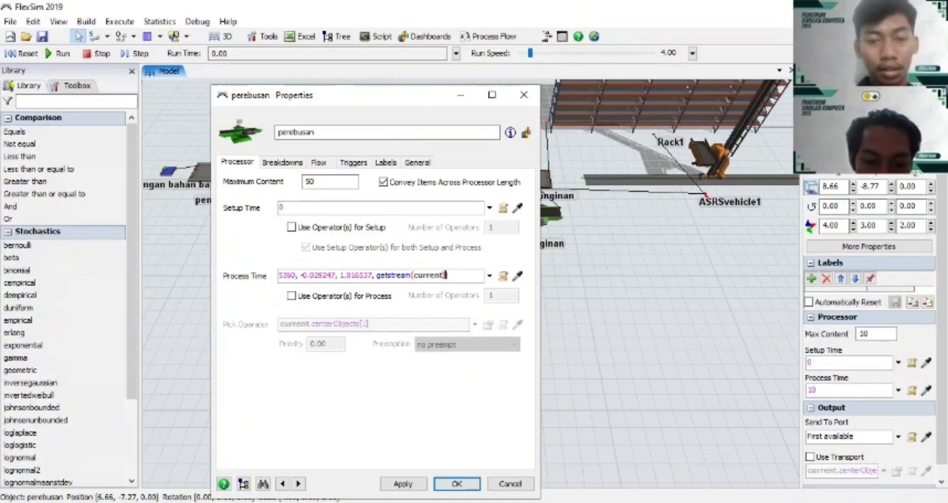
{"action": "left_click", "coordinate": [403, 484]}
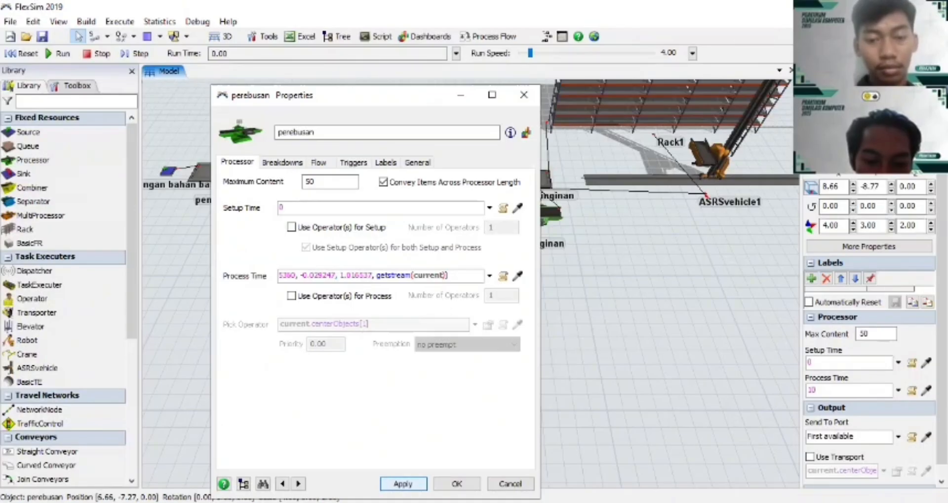
{"action": "left_click", "coordinate": [456, 484]}
Open the properties of the "pendinginan" processor and minimize their window
{"action": "left_click_drag", "start_coordinate": [489, 331], "coordinate": [371, 356]}
{"action": "left_click", "coordinate": [448, 227]}
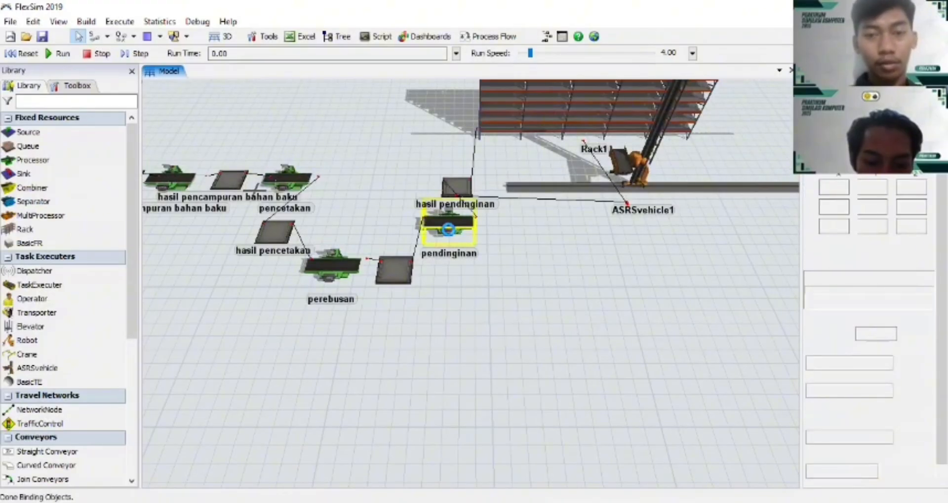
{"action": "double_click", "coordinate": [449, 230]}
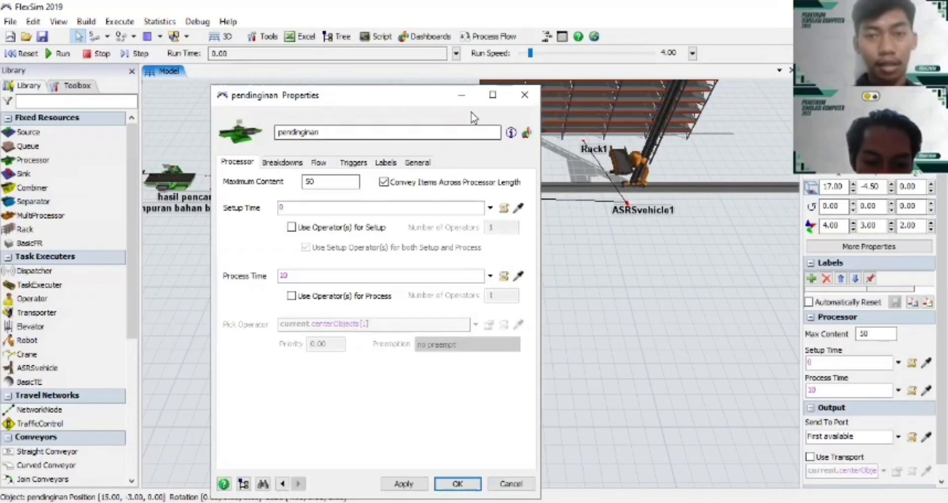
{"action": "left_click", "coordinate": [459, 484]}
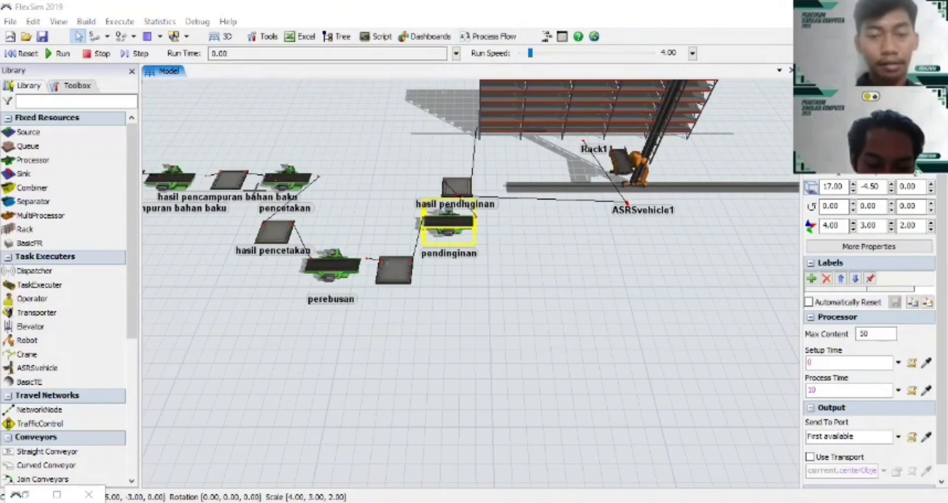
Switch to ExpertFit and add a project element named "pendinginan" that fits distributions to data
{"action": "key", "text": "alt+Tab"}
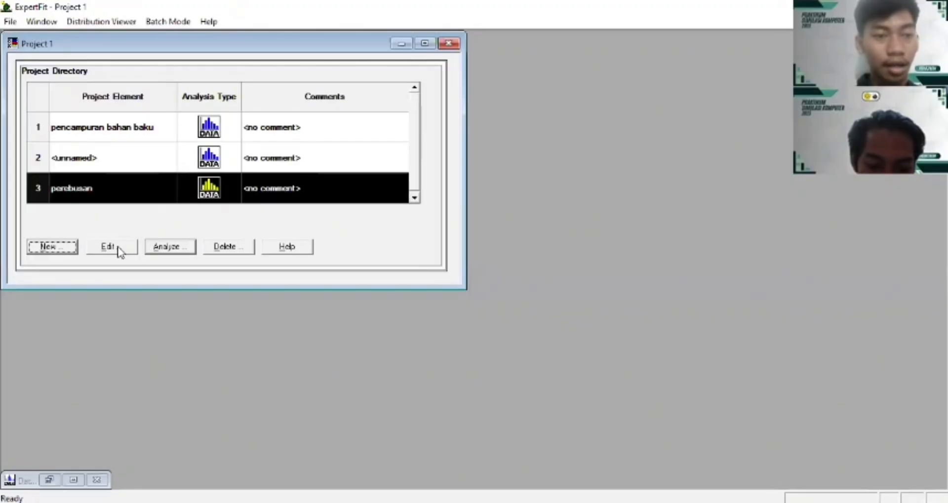
{"action": "left_click", "coordinate": [58, 248]}
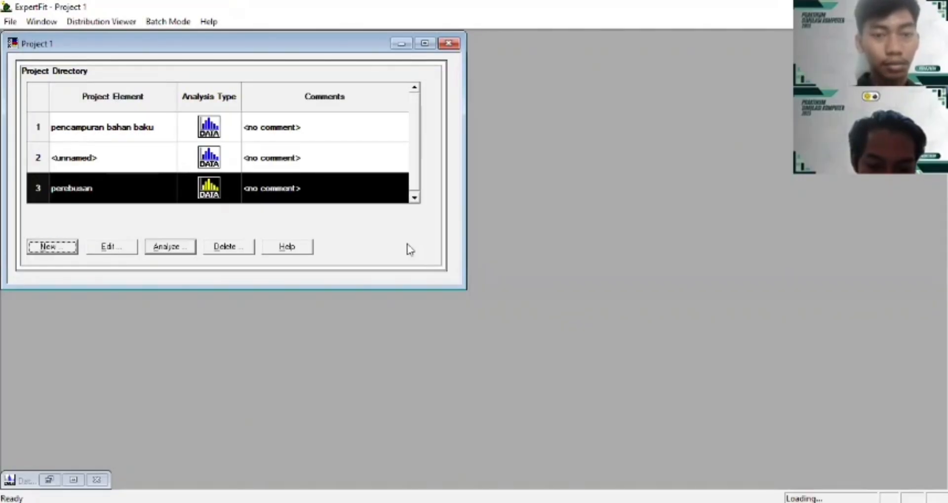
{"action": "left_click", "coordinate": [398, 195]}
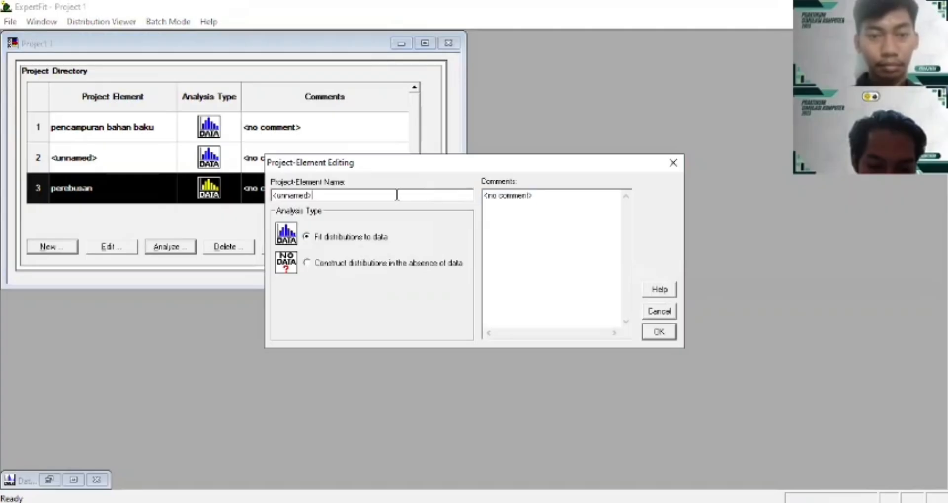
{"action": "key", "text": "BackSpace"}
{"action": "key", "text": "BackSpace"}
{"action": "key", "text": "BackSpace"}
{"action": "key", "text": "BackSpace"}
{"action": "key", "text": "BackSpace"}
{"action": "key", "text": "BackSpace"}
{"action": "key", "text": "BackSpace"}
{"action": "key", "text": "BackSpace"}
{"action": "key", "text": "BackSpace"}
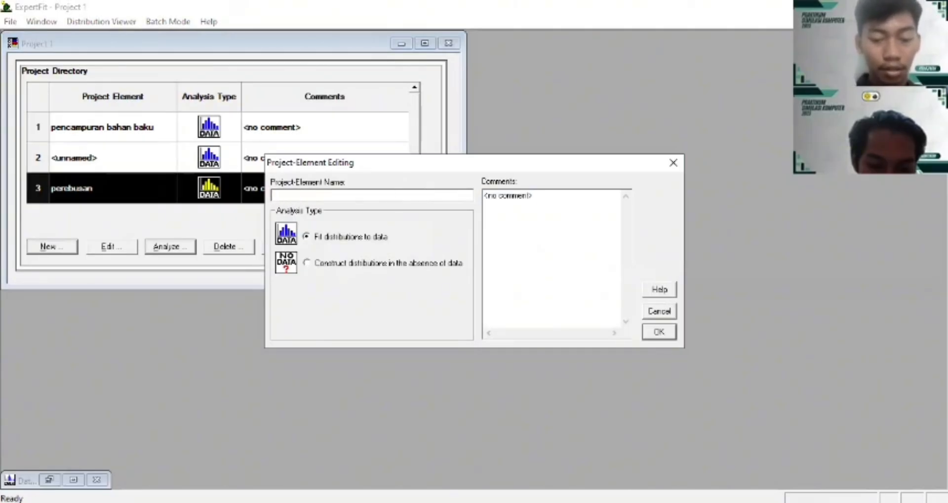
{"action": "type", "text": "pendinginan"}
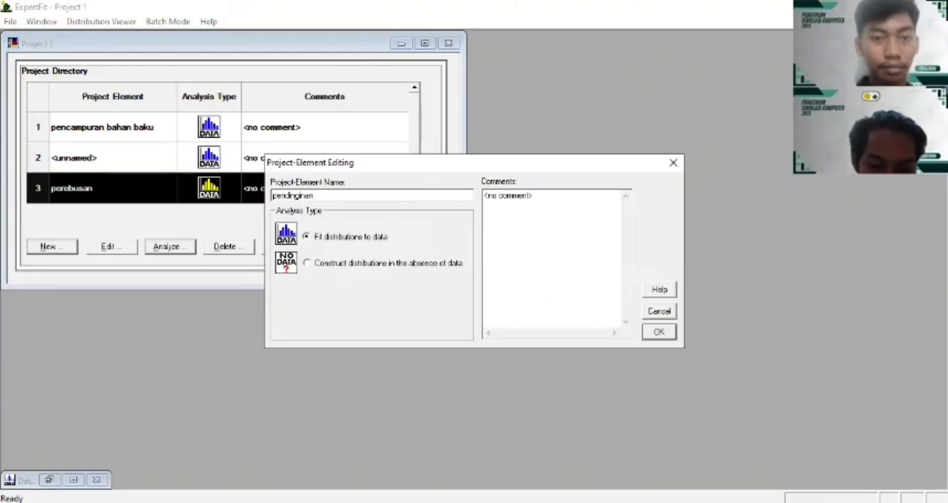
{"action": "left_click", "coordinate": [656, 331]}
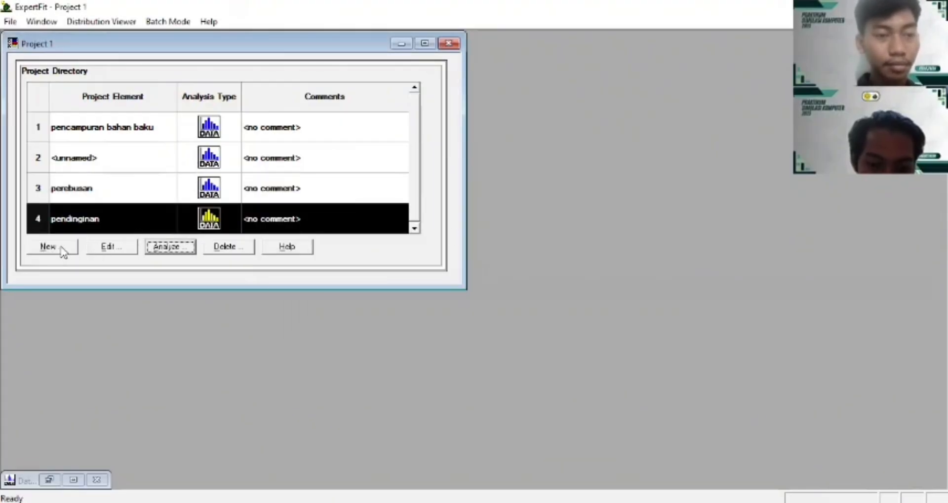
Start analyzing the "pendinginan" element and open its data editor for entering data values
{"action": "left_click", "coordinate": [170, 245]}
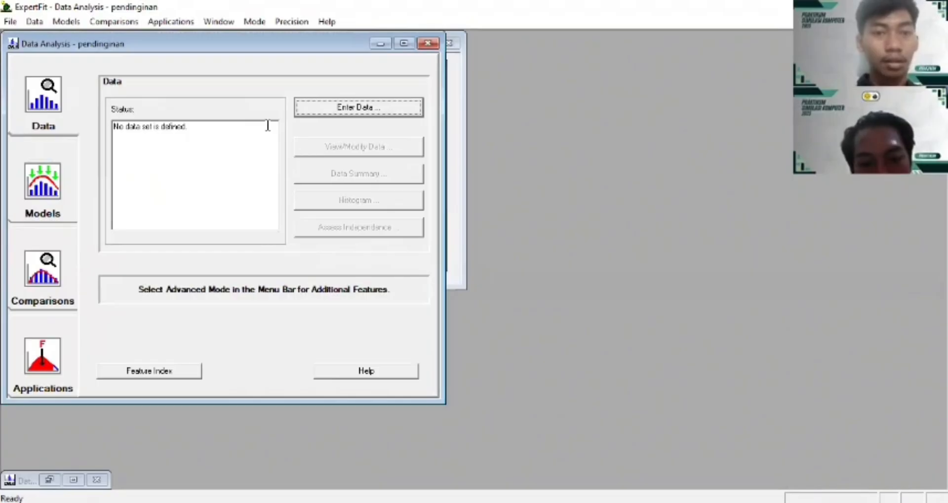
{"action": "left_click", "coordinate": [346, 114]}
{"action": "left_click", "coordinate": [436, 244]}
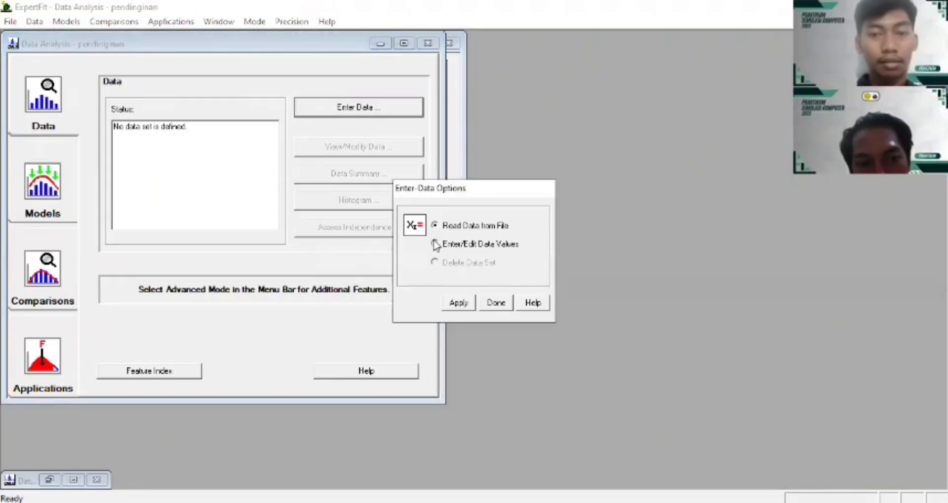
{"action": "left_click", "coordinate": [454, 307]}
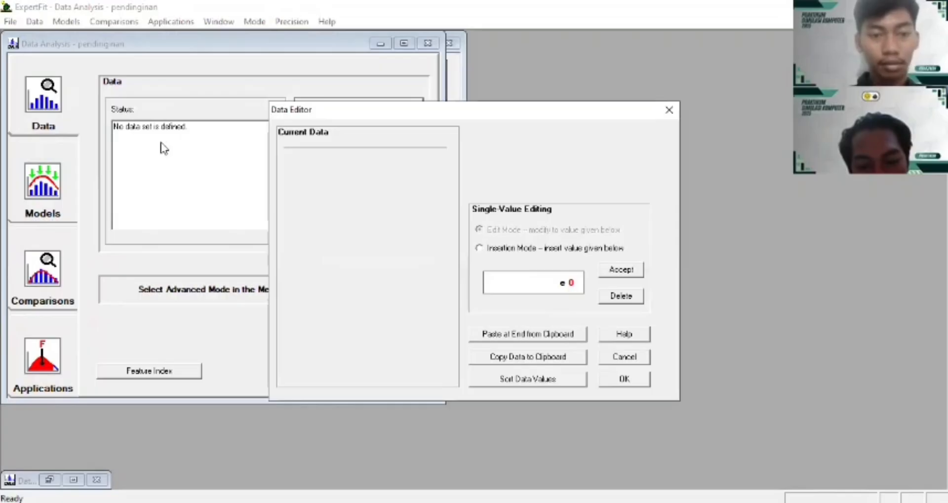
Switch to the data software.xlsx spreadsheet, copy the "pendinginan" values in row 16 from E16 onward, and minimize the spreadsheet window
{"action": "key", "text": "alt+Tab"}
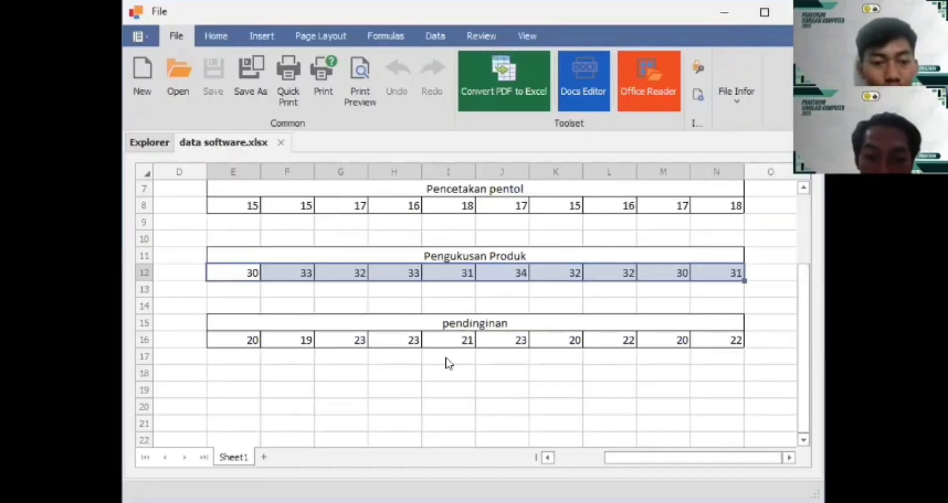
{"action": "left_click_drag", "start_coordinate": [247, 340], "coordinate": [745, 344]}
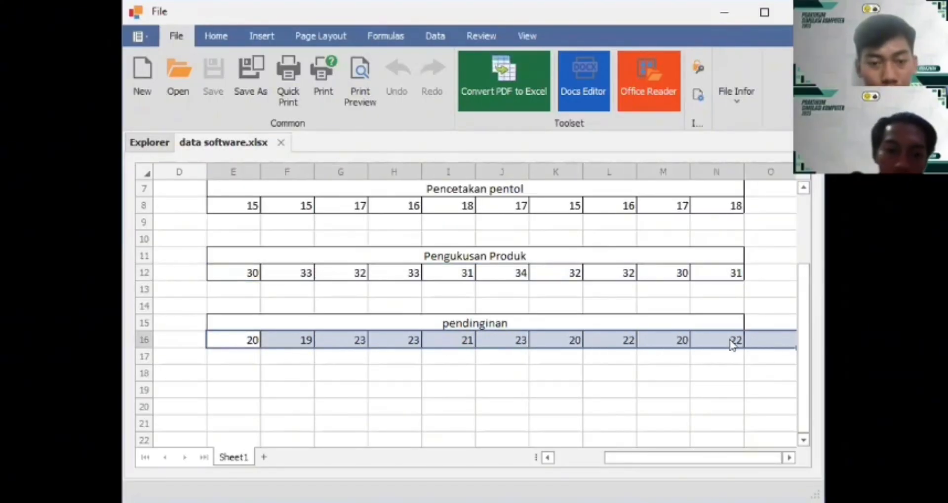
{"action": "key", "text": "ctrl+c"}
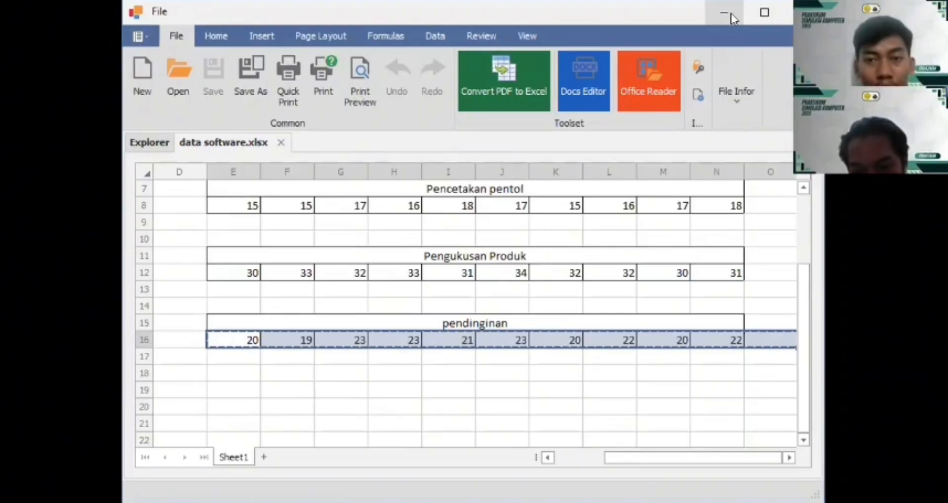
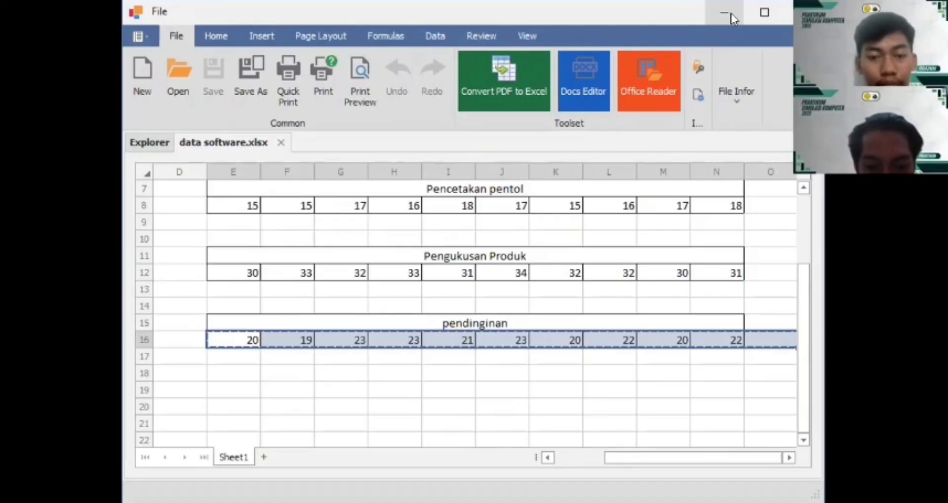
{"action": "left_click", "coordinate": [724, 14]}
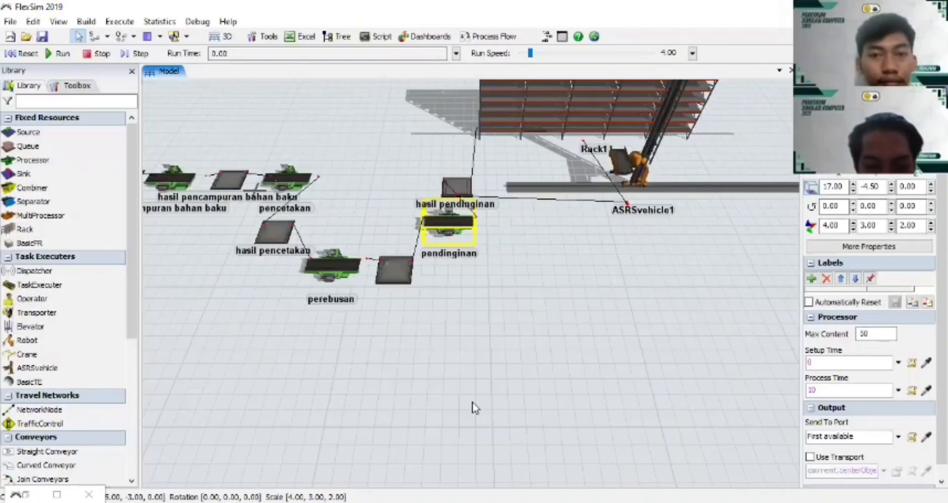
Replace the "pendinginan" processor's process time with the copied ExpertFit expression containing parameters 23.166517, 0.745206 and 0.616033
{"action": "double_click", "coordinate": [443, 219]}
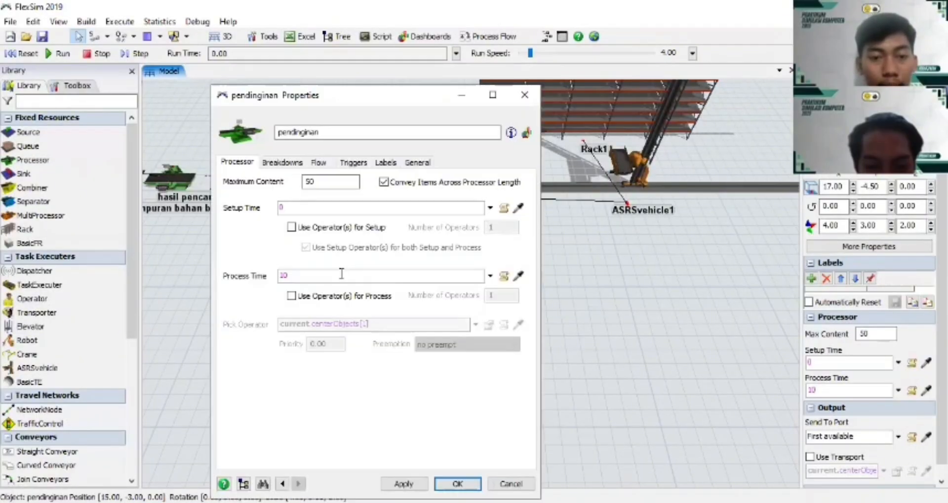
{"action": "left_click", "coordinate": [341, 275]}
{"action": "key", "text": "BackSpace"}
{"action": "key", "text": "BackSpace"}
{"action": "key", "text": "ctrl+v"}
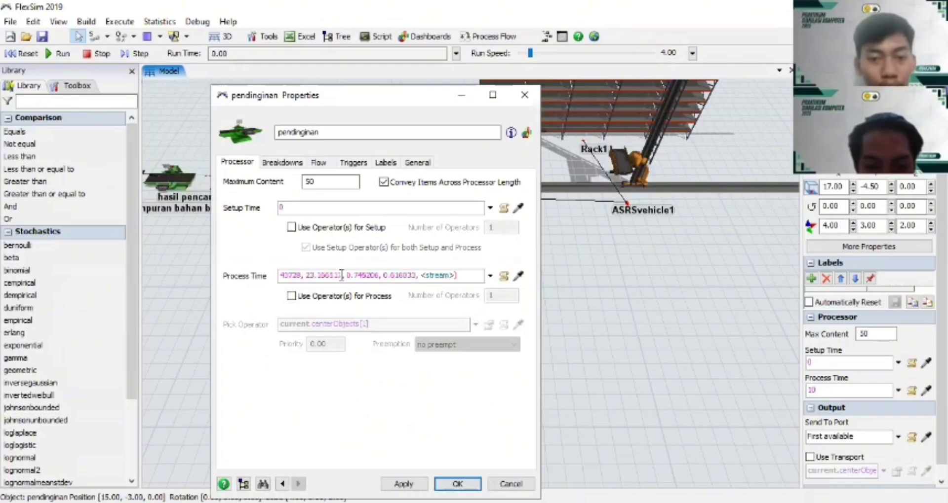
Replace the <stream> placeholder in the "pendinginan" process time with getstream(current), then apply and close its properties
{"action": "double_click", "coordinate": [430, 275]}
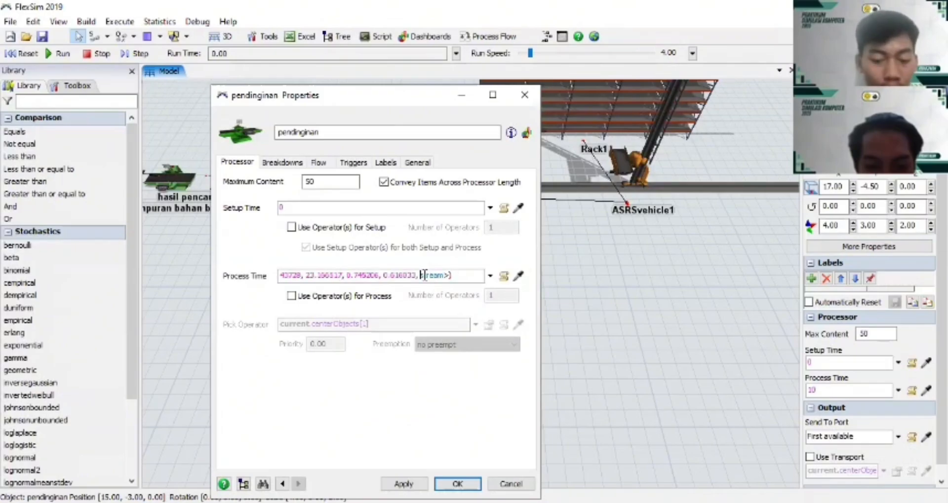
{"action": "type", "text": "get"}
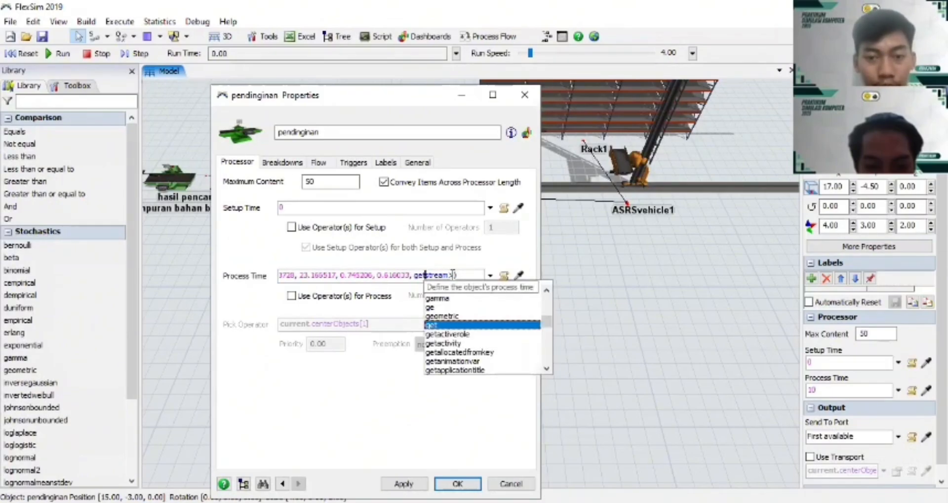
{"action": "left_click", "coordinate": [453, 275]}
{"action": "double_click", "coordinate": [453, 275]}
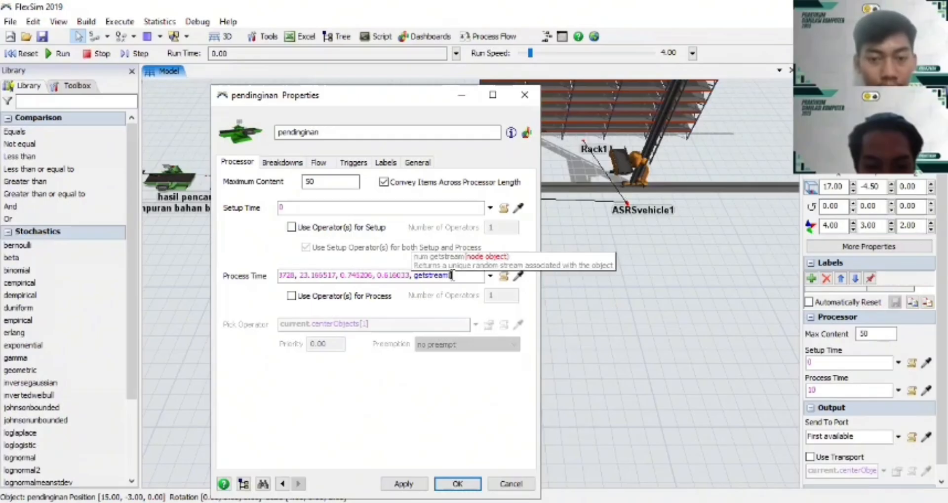
{"action": "type", "text": "current"}
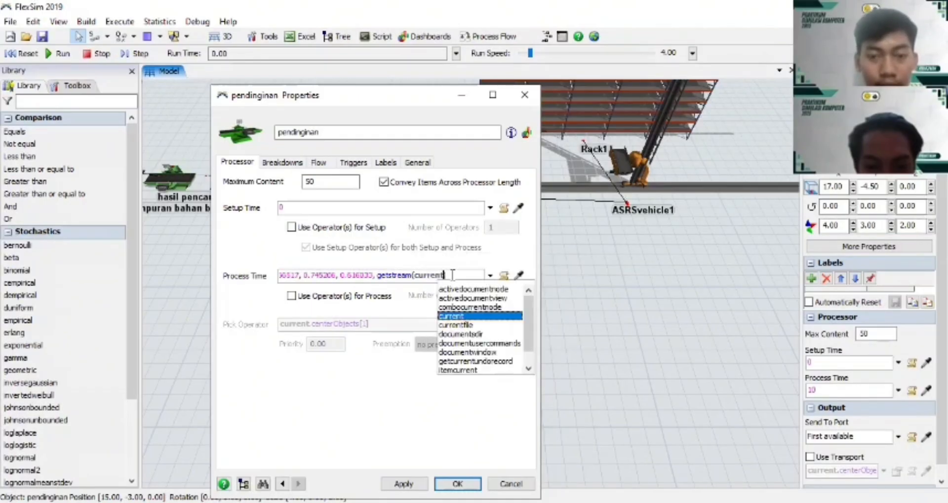
{"action": "type", "text": ")"}
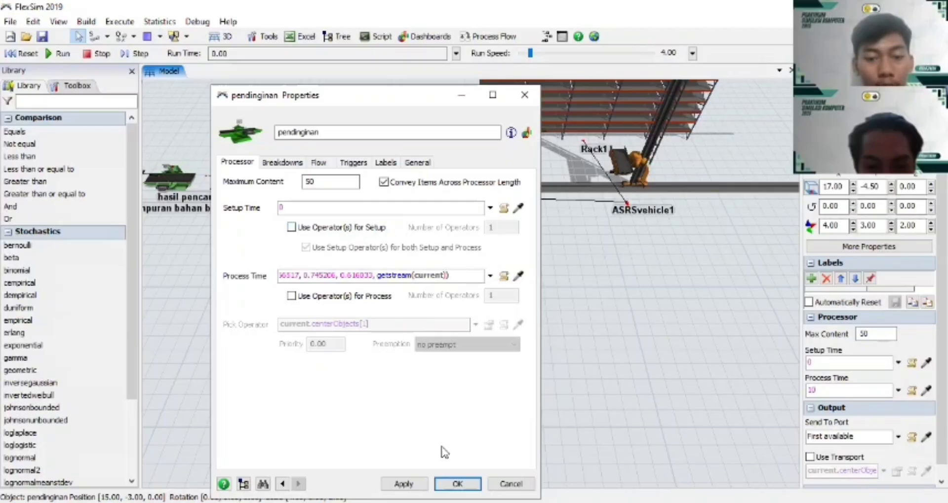
{"action": "left_click", "coordinate": [403, 485]}
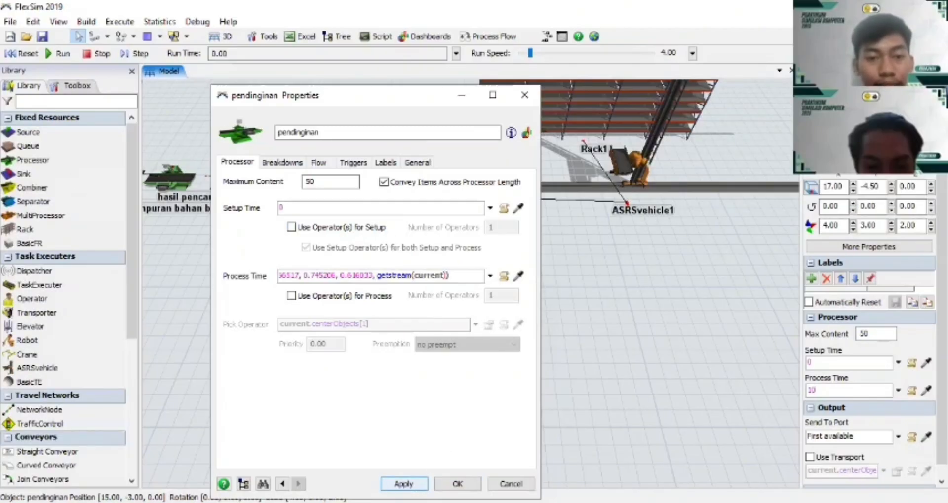
{"action": "left_click", "coordinate": [457, 484]}
{"action": "left_click_drag", "start_coordinate": [495, 317], "coordinate": [666, 391]}
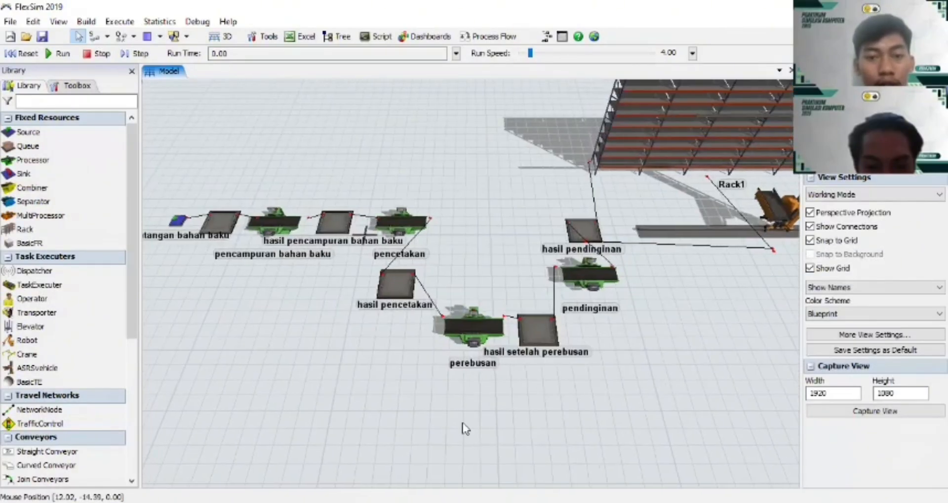
Open a new dashboard and add an Average WIP bar chart to it
{"action": "left_click_drag", "start_coordinate": [376, 397], "coordinate": [401, 396]}
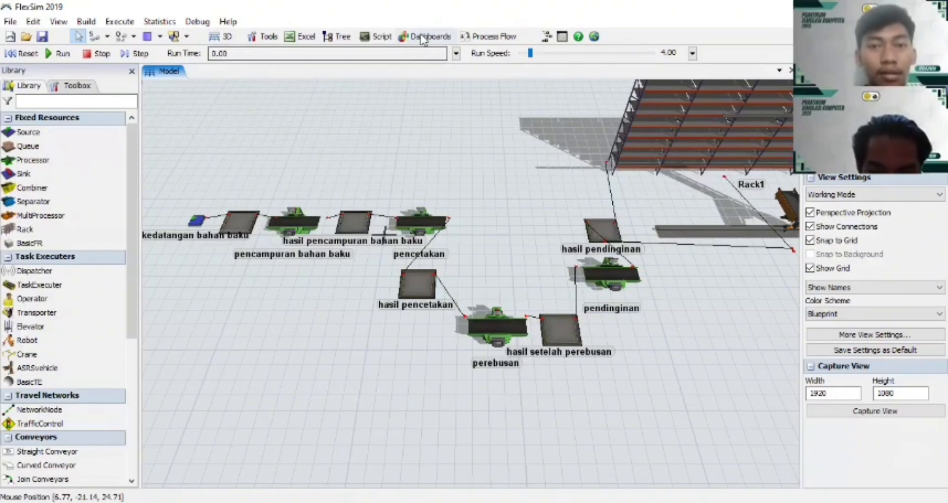
{"action": "left_click", "coordinate": [442, 53]}
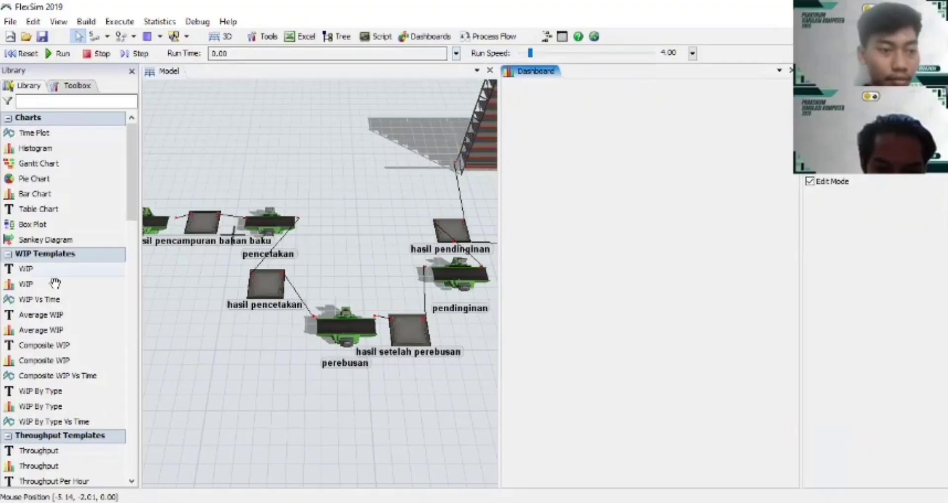
{"action": "scroll", "coordinate": [51, 329], "scroll_direction": "down", "scroll_amount": 1}
{"action": "scroll", "coordinate": [52, 328], "scroll_direction": "down", "scroll_amount": 1}
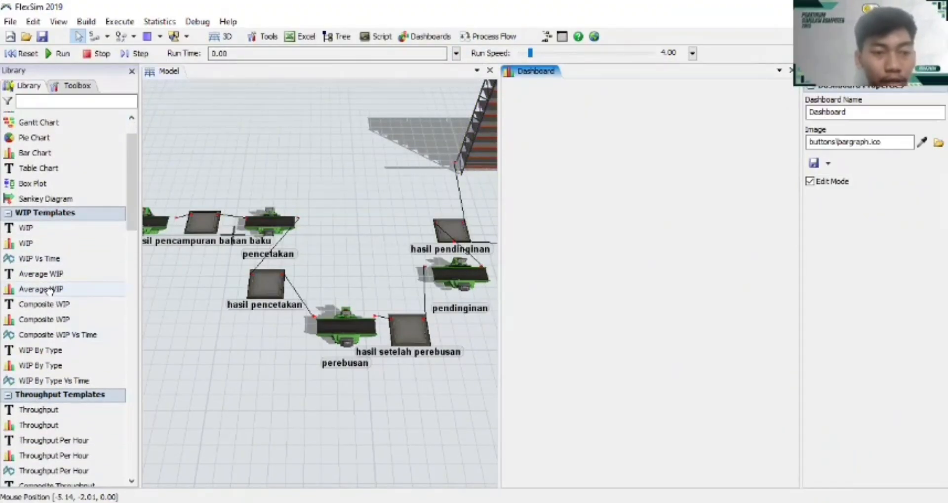
{"action": "left_click_drag", "start_coordinate": [52, 291], "coordinate": [614, 134]}
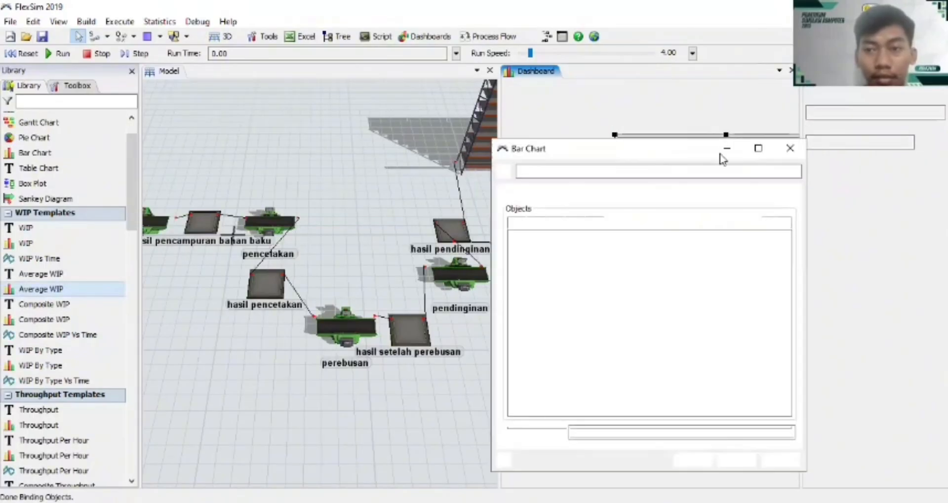
Add all sources, queues, processors and racks to the Average WIP chart's object list
{"action": "left_click", "coordinate": [517, 225]}
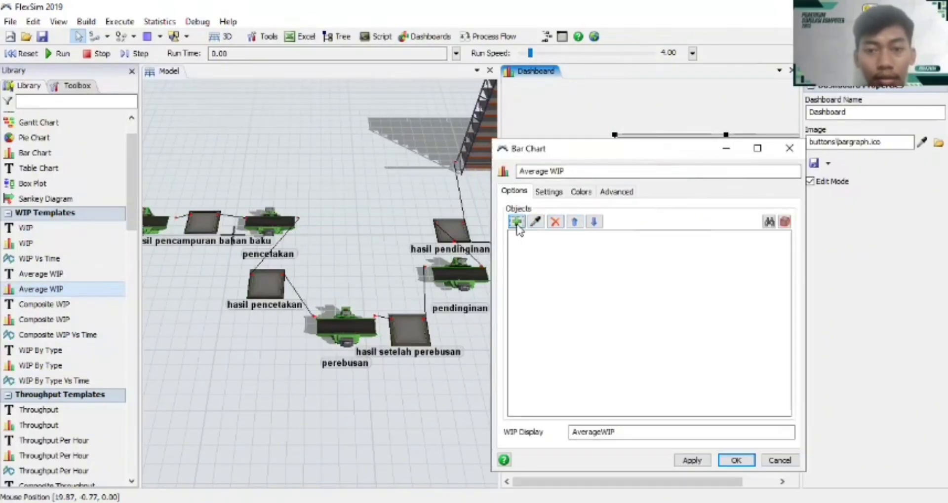
{"action": "left_click", "coordinate": [535, 238]}
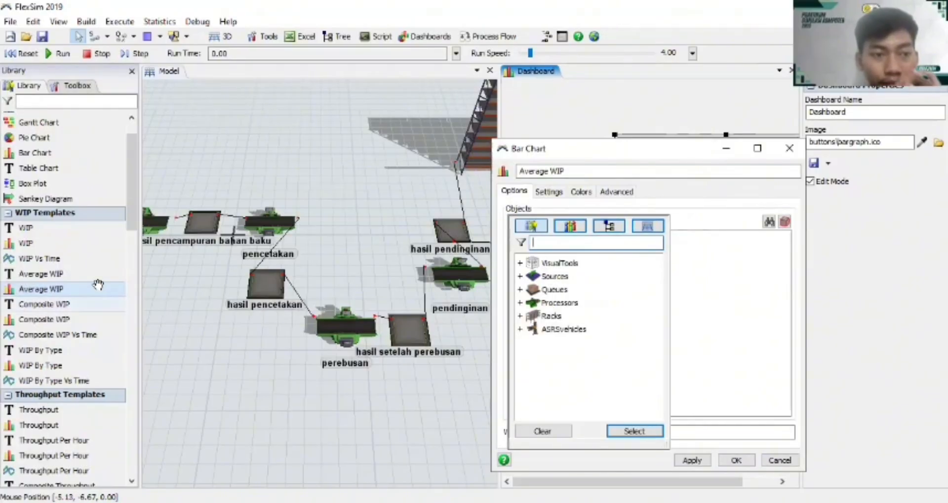
{"action": "scroll", "coordinate": [99, 285], "scroll_direction": "up", "scroll_amount": 1}
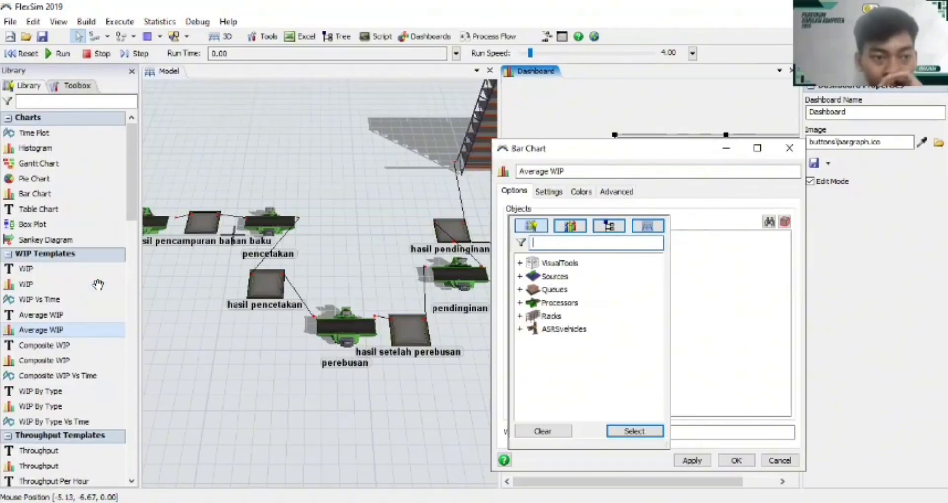
{"action": "left_click", "coordinate": [553, 276]}
{"action": "left_click", "coordinate": [554, 291]}
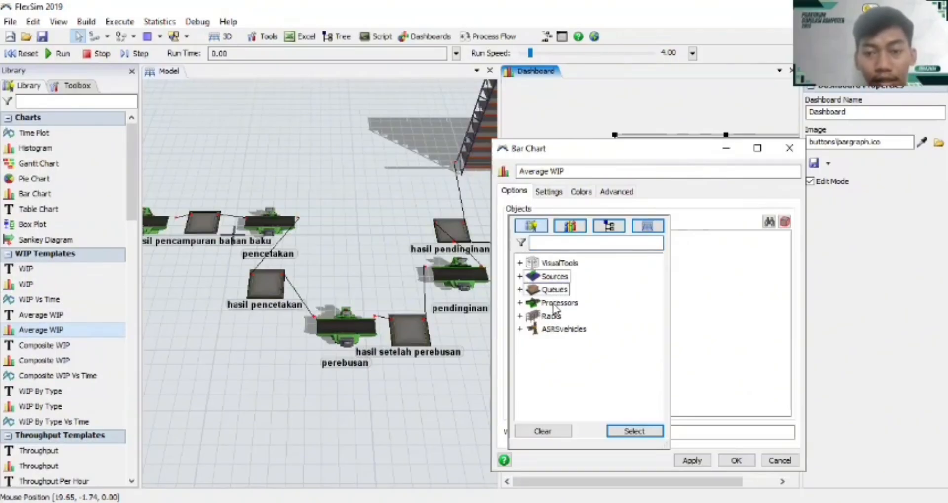
{"action": "left_click", "coordinate": [553, 304]}
{"action": "left_click", "coordinate": [553, 316]}
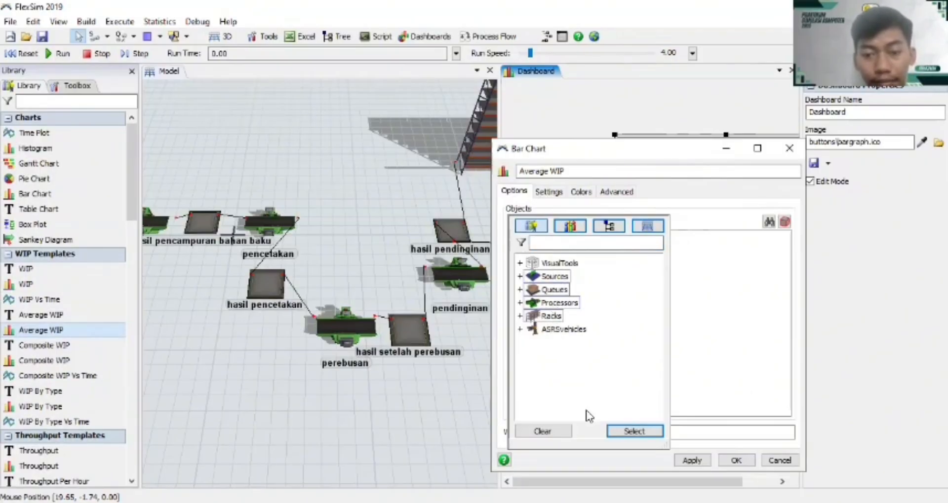
{"action": "left_click", "coordinate": [620, 433]}
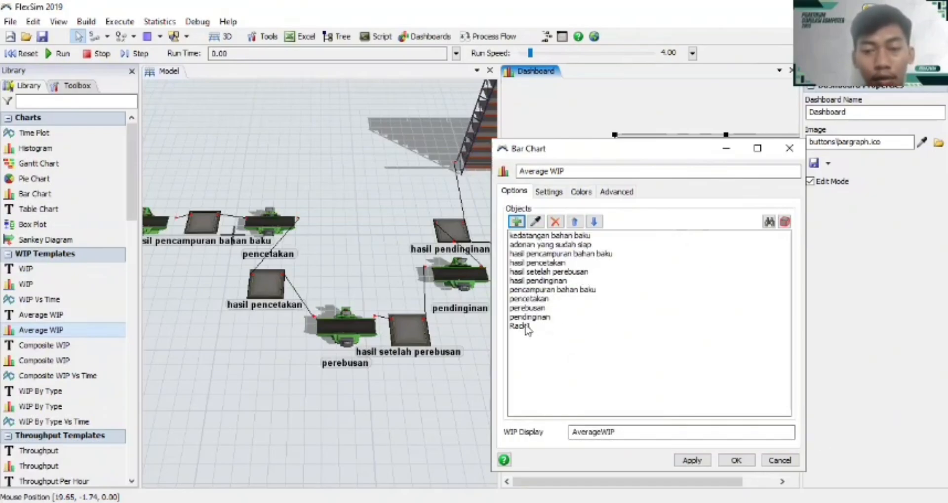
Remove Rack1 from the Average WIP chart's objects, apply the settings and close the chart's properties
{"action": "left_click", "coordinate": [525, 327]}
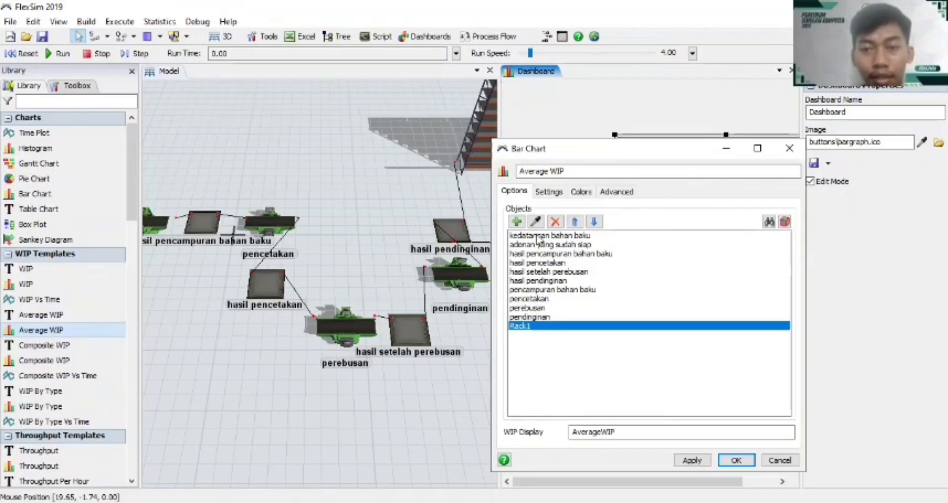
{"action": "left_click", "coordinate": [555, 222]}
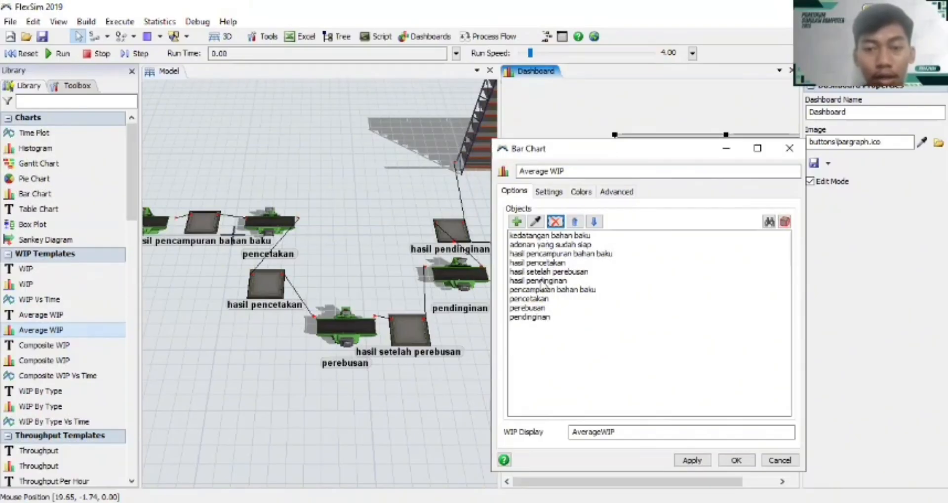
{"action": "left_click", "coordinate": [692, 460]}
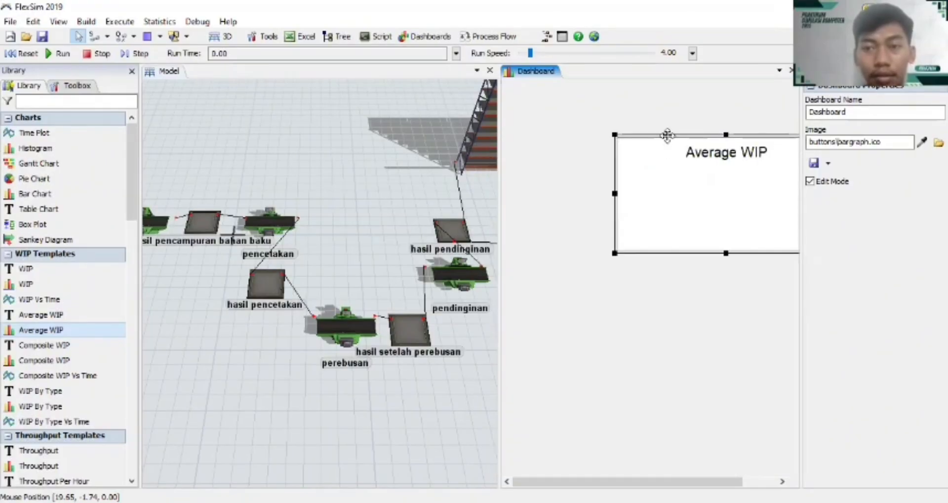
Move the Average WIP chart to the dashboard's upper-left corner, widen the dashboard pane, and enlarge the chart in width and height
{"action": "left_click_drag", "start_coordinate": [667, 134], "coordinate": [555, 90]}
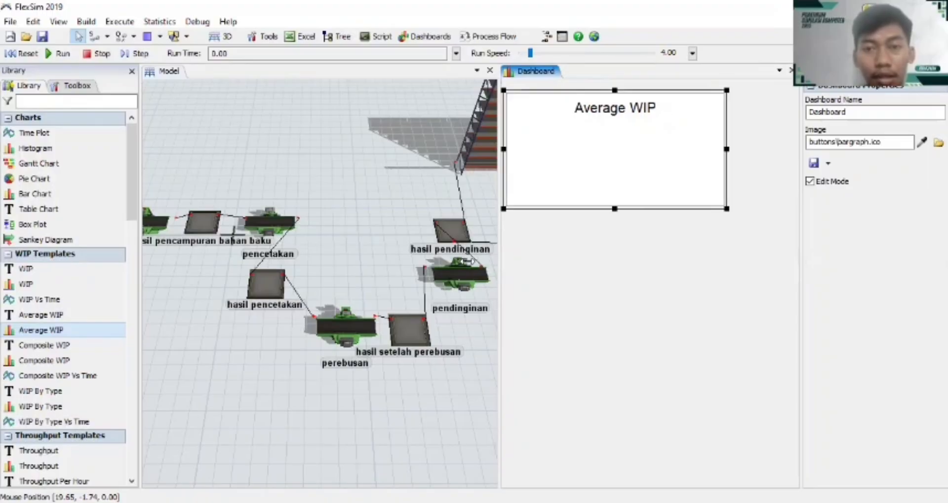
{"action": "left_click_drag", "start_coordinate": [499, 263], "coordinate": [438, 263]}
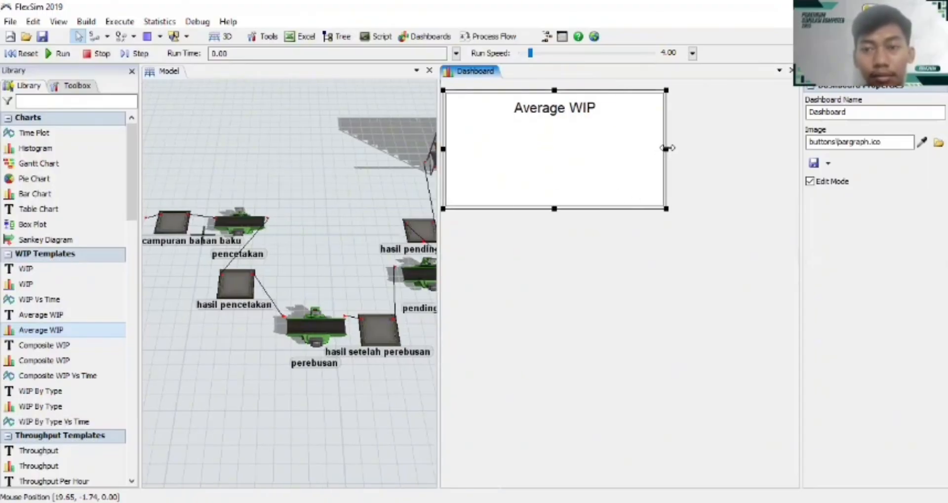
{"action": "left_click_drag", "start_coordinate": [668, 148], "coordinate": [770, 142]}
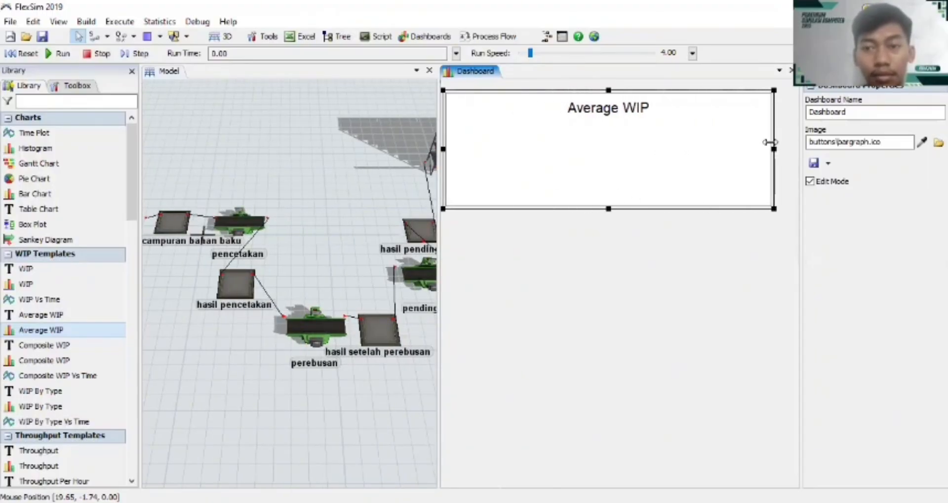
{"action": "left_click_drag", "start_coordinate": [608, 209], "coordinate": [610, 245]}
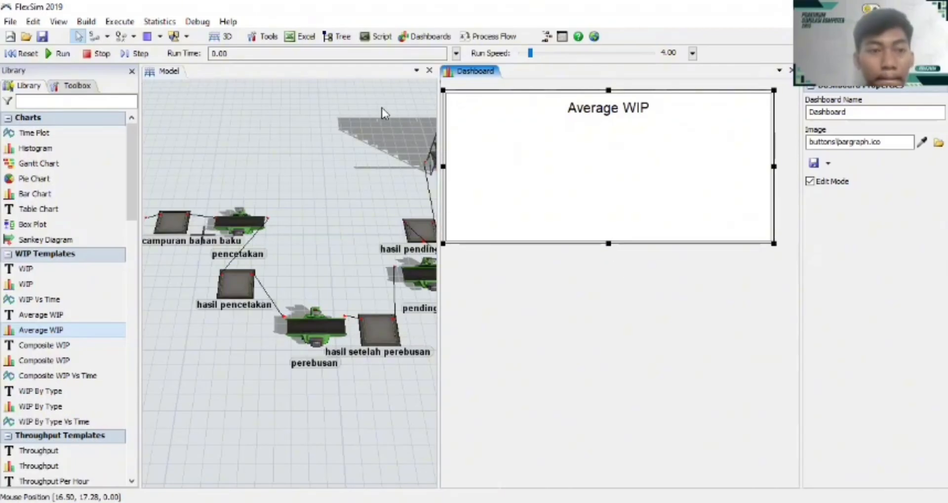
Add a State Bar chart to the dashboard below the Average WIP chart
{"action": "scroll", "coordinate": [53, 380], "scroll_direction": "down", "scroll_amount": 1}
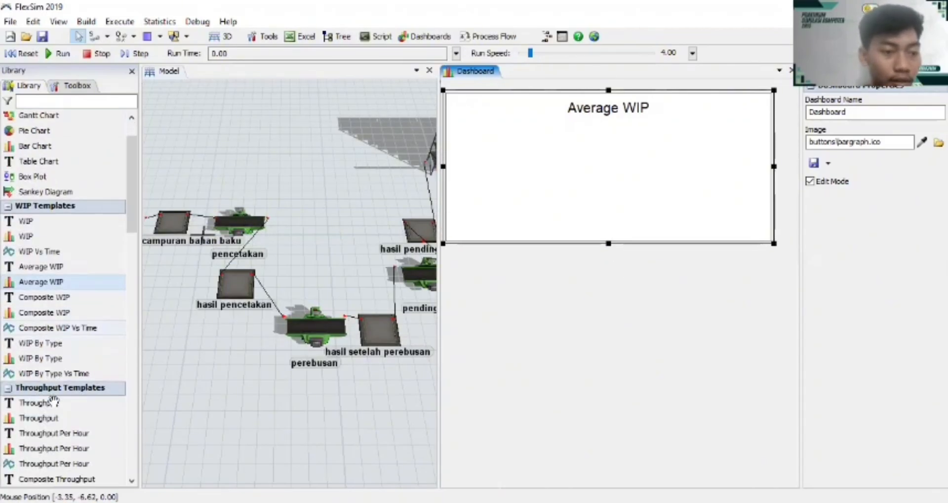
{"action": "scroll", "coordinate": [67, 391], "scroll_direction": "down", "scroll_amount": 8}
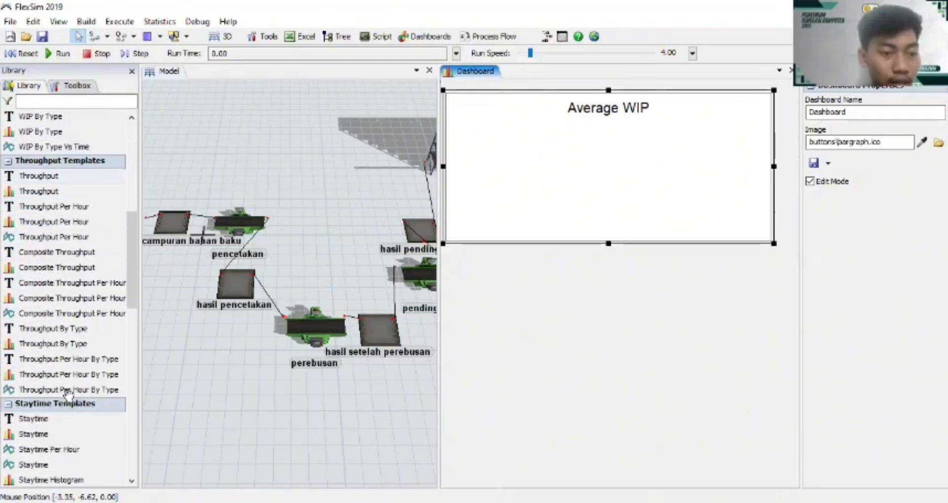
{"action": "scroll", "coordinate": [68, 395], "scroll_direction": "down", "scroll_amount": 5}
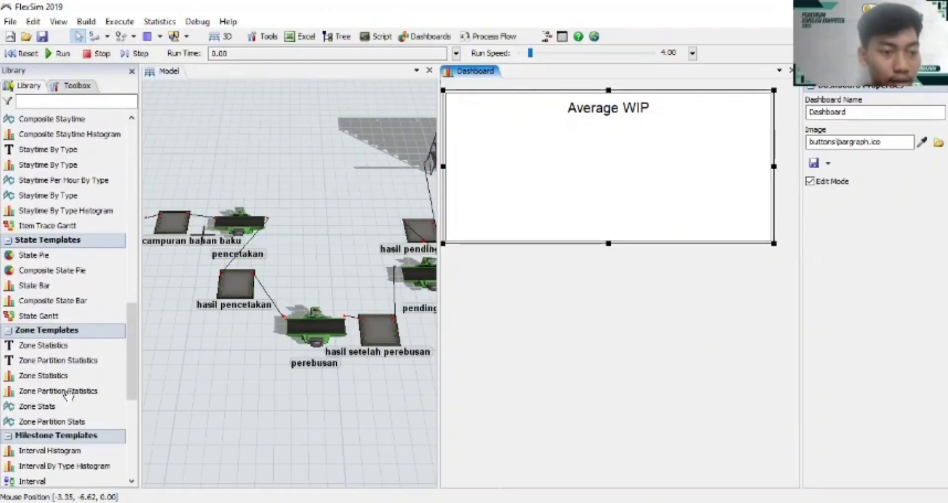
{"action": "left_click_drag", "start_coordinate": [43, 288], "coordinate": [582, 332]}
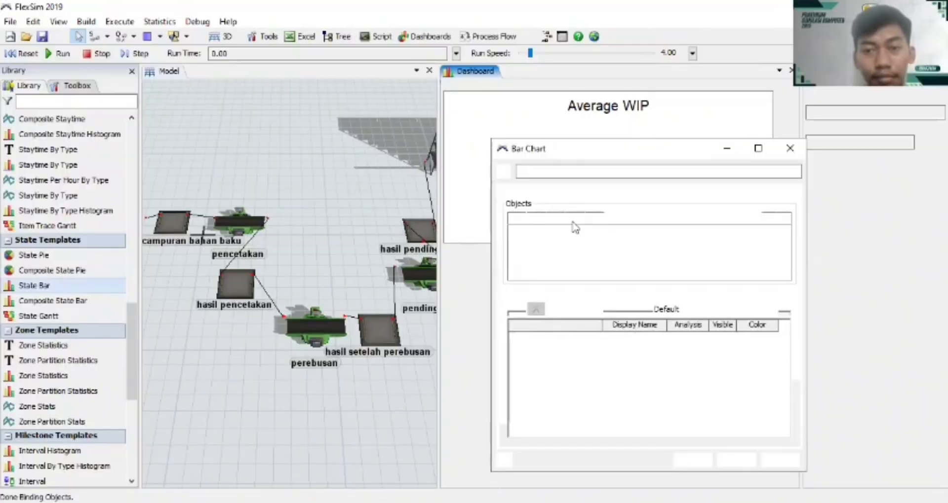
Add all sources, queues, processors and racks to the State Bar chart's object list
{"action": "left_click", "coordinate": [517, 217]}
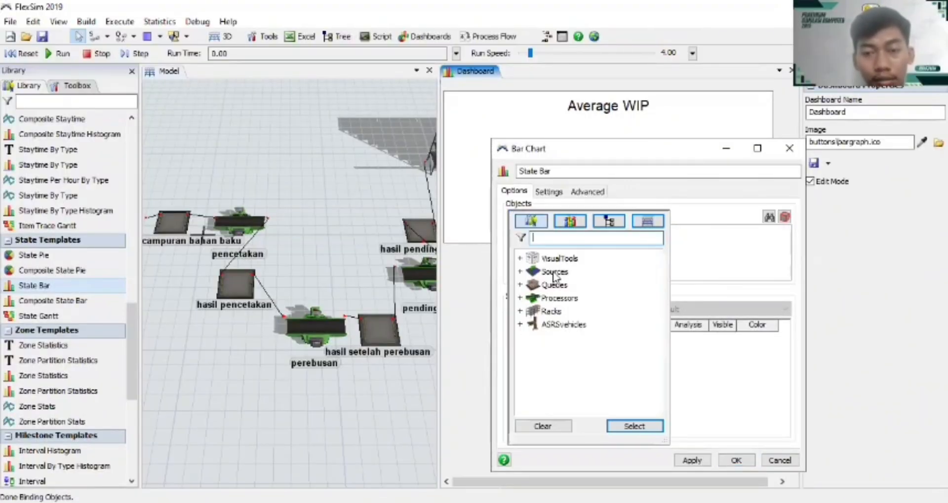
{"action": "left_click", "coordinate": [553, 272]}
{"action": "left_click", "coordinate": [554, 285]}
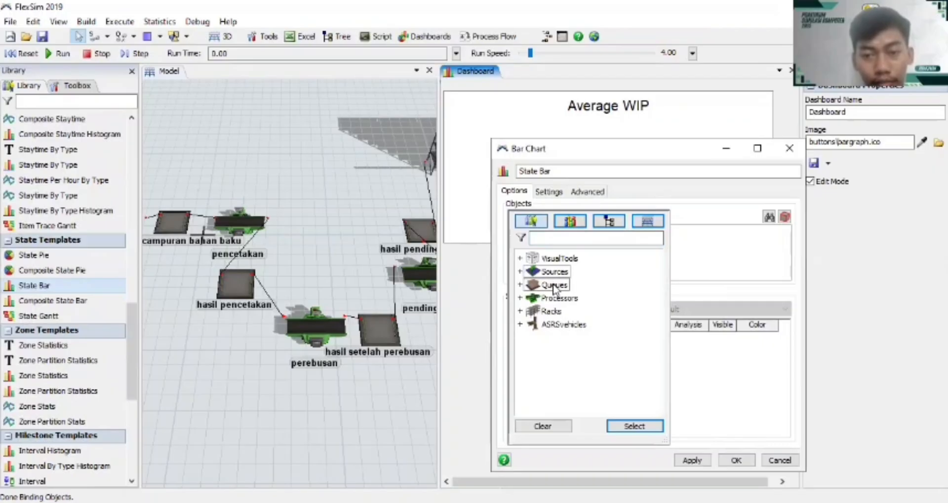
{"action": "left_click", "coordinate": [557, 299]}
{"action": "left_click", "coordinate": [550, 311]}
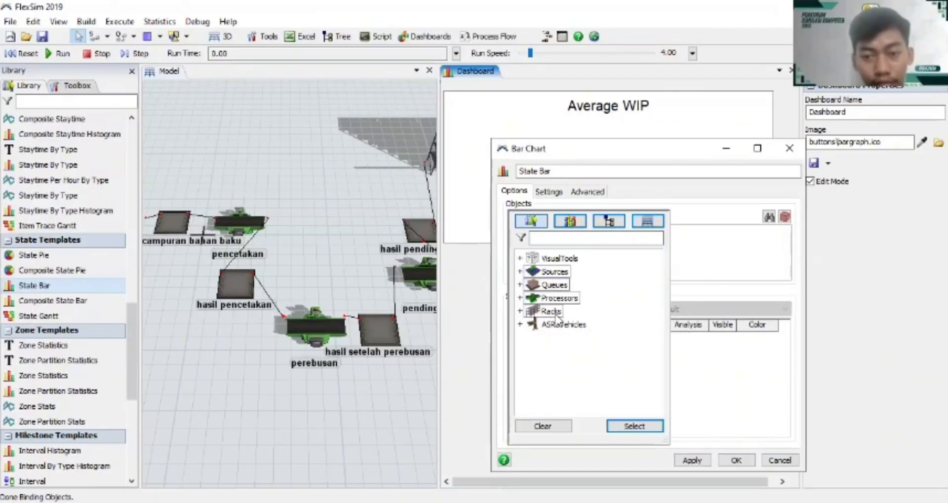
{"action": "left_click", "coordinate": [629, 427]}
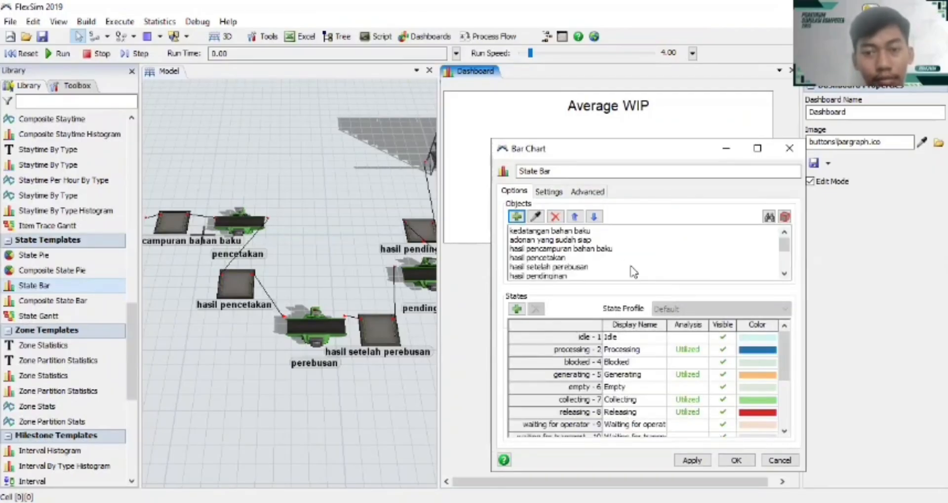
Remove Rack1 from the State Bar chart's object list
{"action": "scroll", "coordinate": [633, 272], "scroll_direction": "down", "scroll_amount": 4}
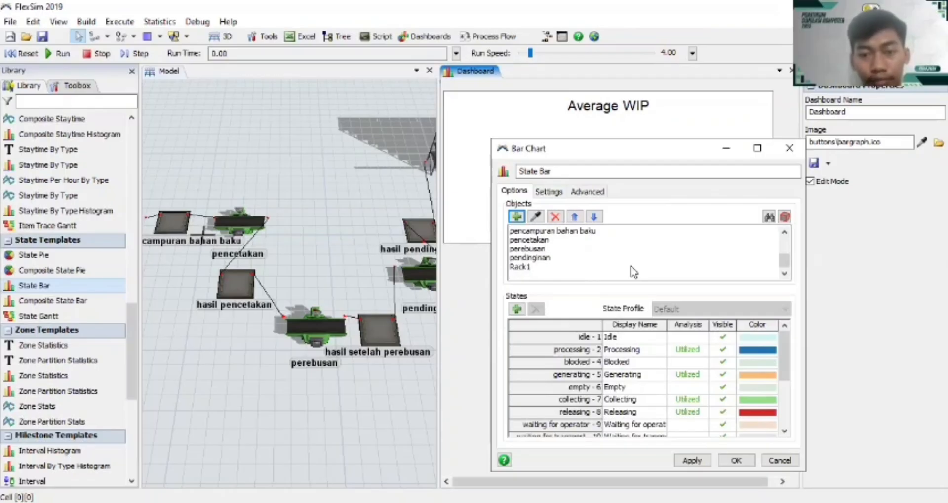
{"action": "left_click", "coordinate": [518, 267]}
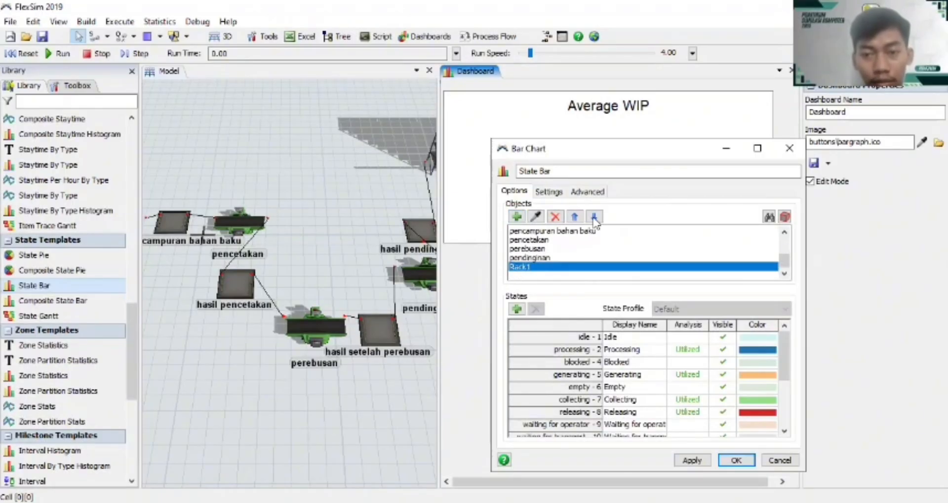
{"action": "left_click", "coordinate": [555, 216]}
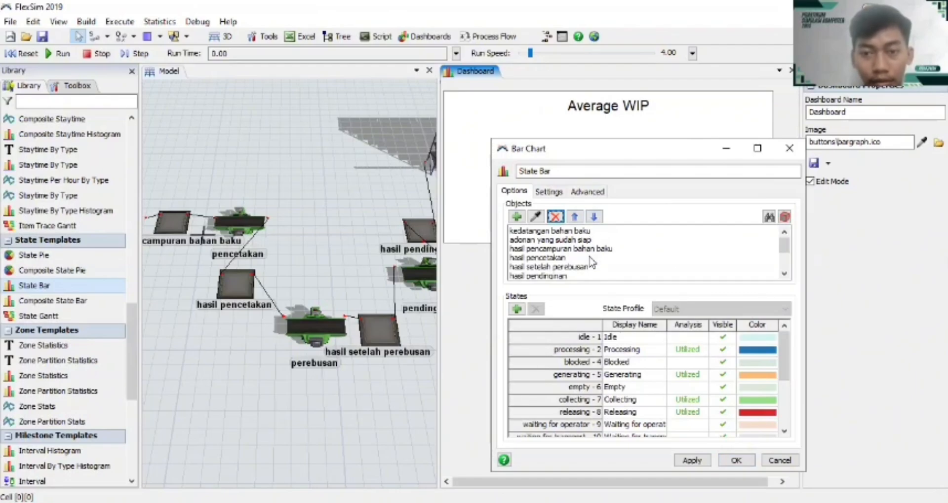
Remove the queues hasil pencampuran bahan baku, hasil pencetakan, hasil setelah perebusan and hasil pendinginan from the State Bar chart's objects
{"action": "scroll", "coordinate": [590, 262], "scroll_direction": "down", "scroll_amount": 3}
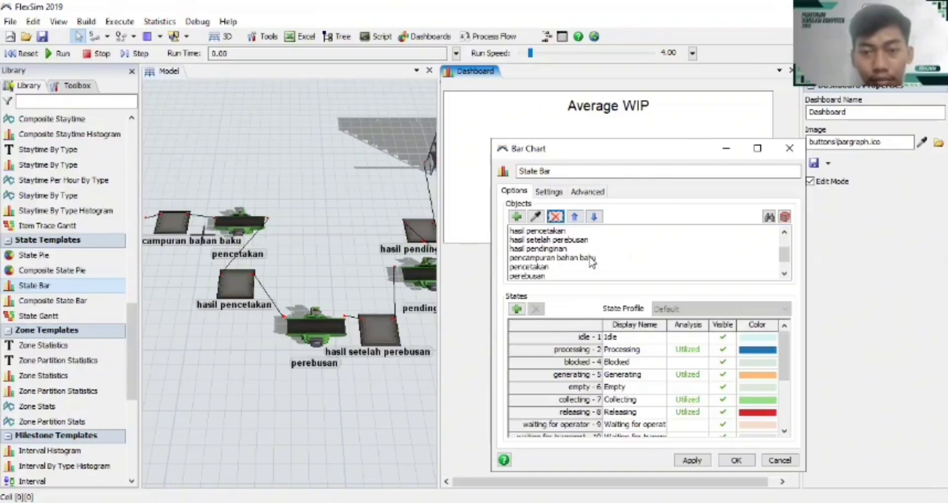
{"action": "scroll", "coordinate": [587, 261], "scroll_direction": "up", "scroll_amount": 3}
{"action": "left_click", "coordinate": [562, 249]}
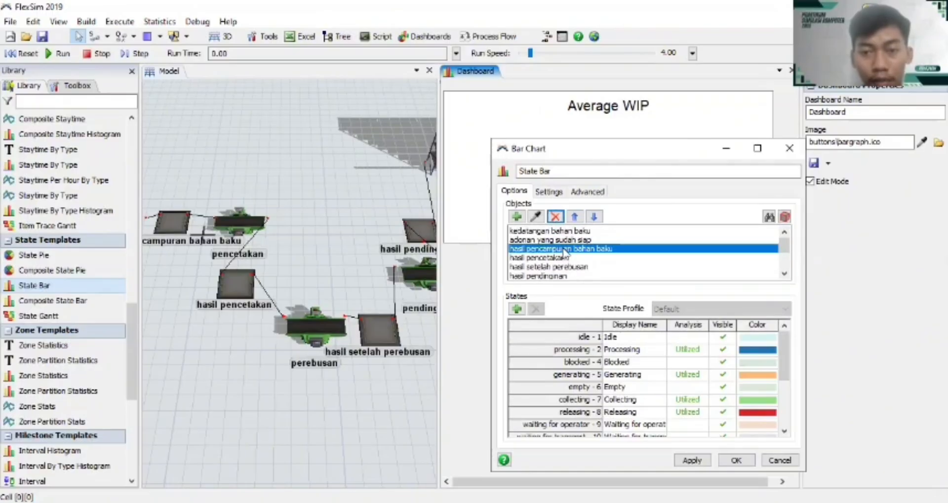
{"action": "left_click", "coordinate": [555, 217]}
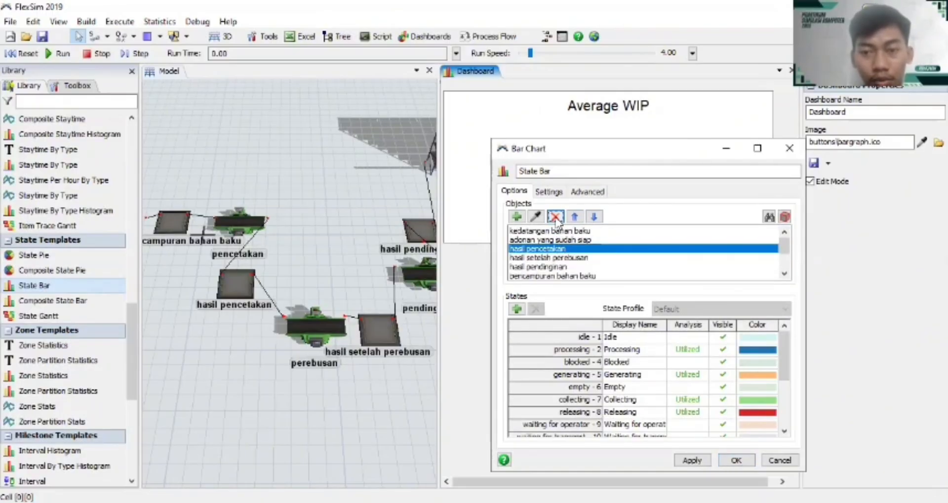
{"action": "left_click", "coordinate": [555, 217]}
{"action": "left_click", "coordinate": [555, 217]}
{"action": "left_click", "coordinate": [555, 218]}
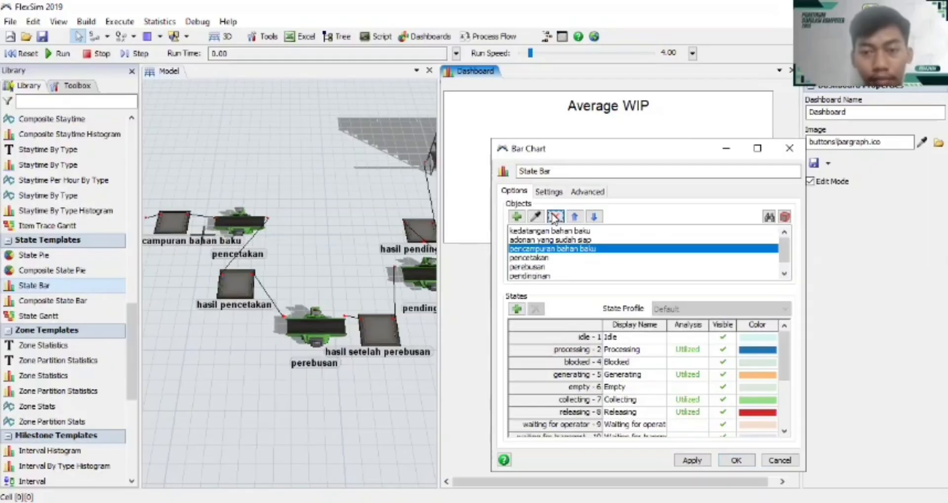
{"action": "scroll", "coordinate": [615, 280], "scroll_direction": "down", "scroll_amount": 1}
{"action": "scroll", "coordinate": [615, 279], "scroll_direction": "up", "scroll_amount": 1}
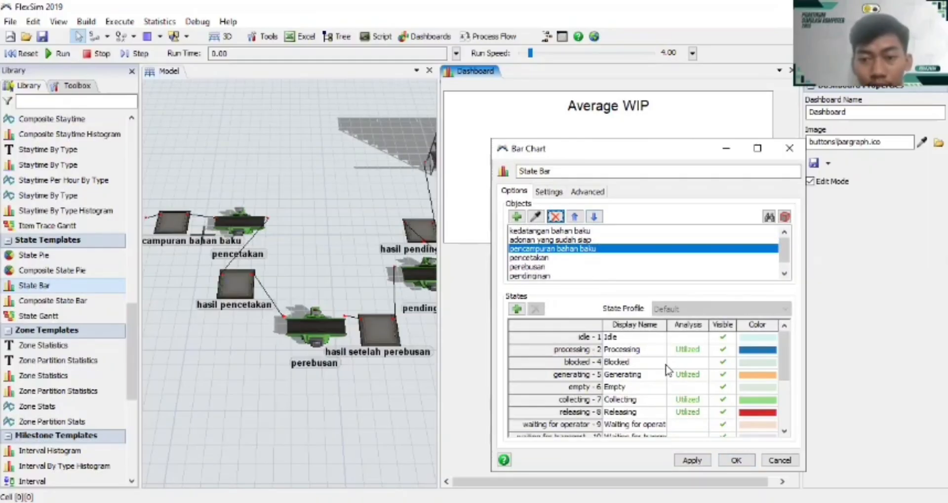
{"action": "scroll", "coordinate": [666, 370], "scroll_direction": "down", "scroll_amount": 3}
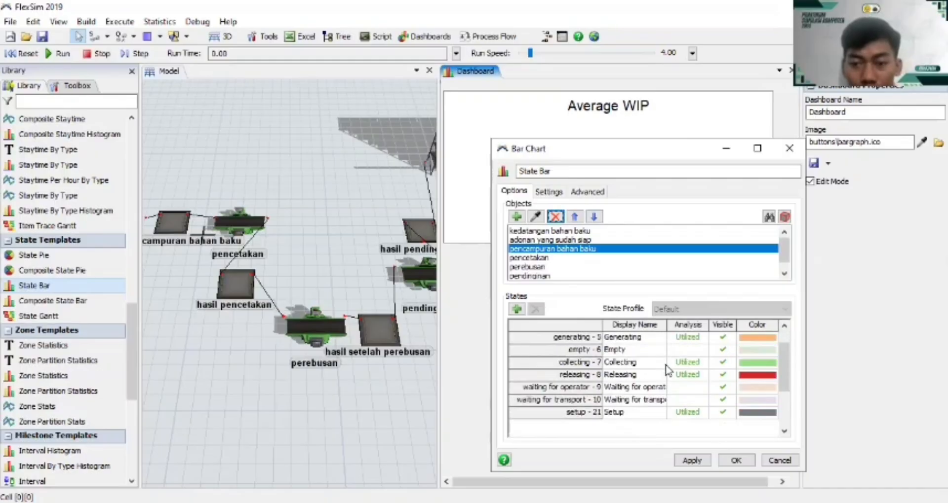
{"action": "scroll", "coordinate": [667, 370], "scroll_direction": "up", "scroll_amount": 3}
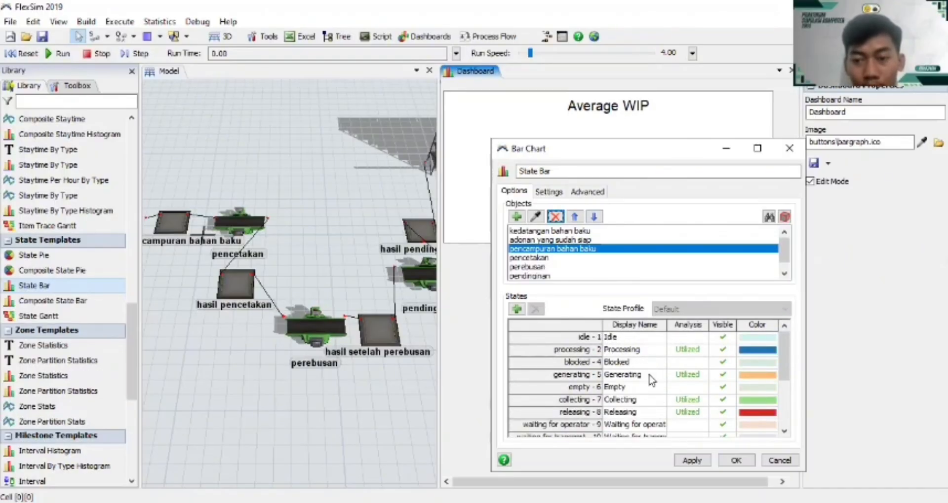
Set the State Bar chart's analysis to Excluded for Generating, Empty and Collecting, and to Utilized for Blocked and Idle
{"action": "left_click", "coordinate": [687, 375]}
{"action": "left_click", "coordinate": [686, 388]}
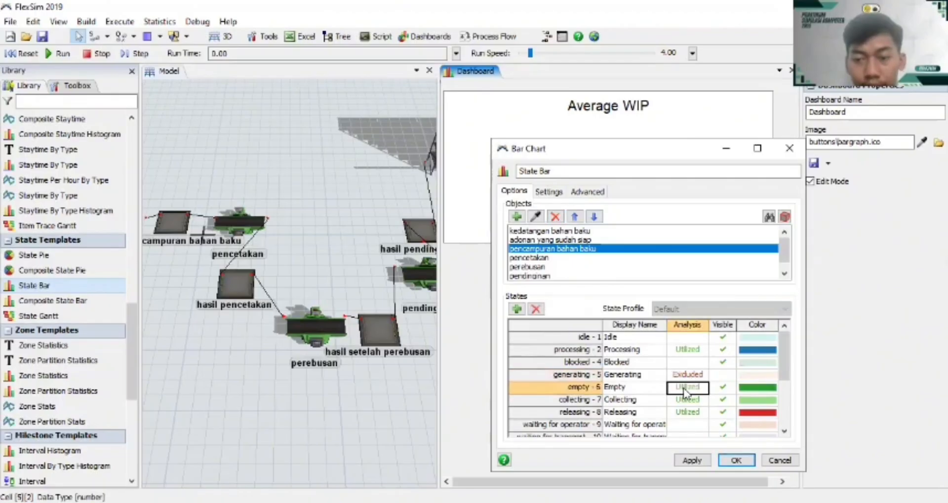
{"action": "left_click", "coordinate": [686, 401]}
{"action": "left_click", "coordinate": [685, 401]}
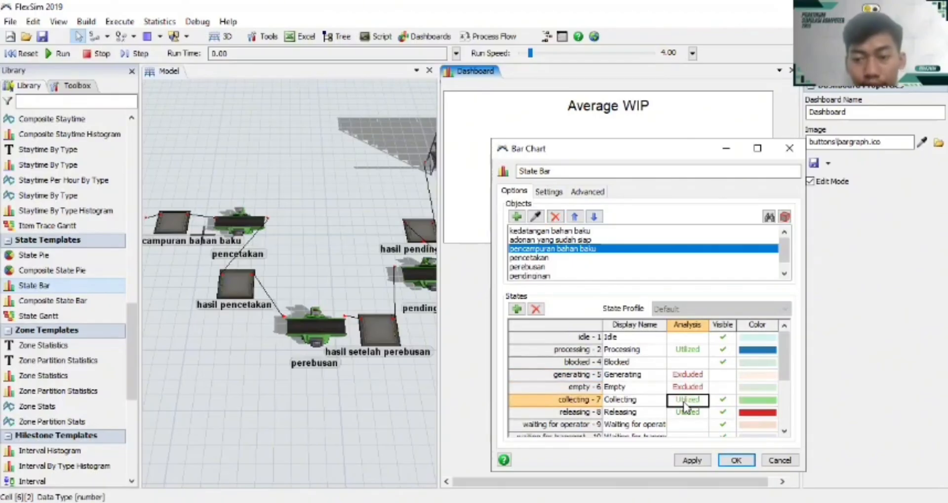
{"action": "left_click", "coordinate": [686, 401]}
{"action": "left_click", "coordinate": [687, 363]}
{"action": "left_click", "coordinate": [687, 363]}
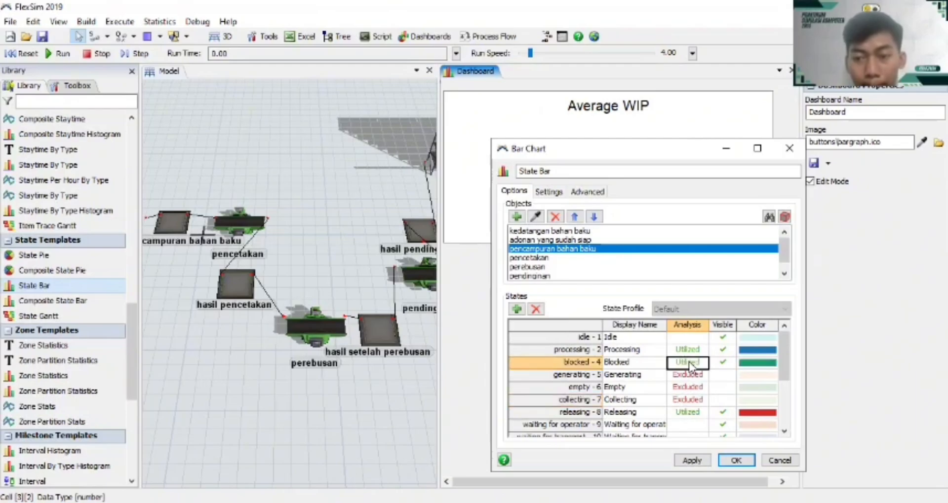
{"action": "left_click", "coordinate": [685, 339]}
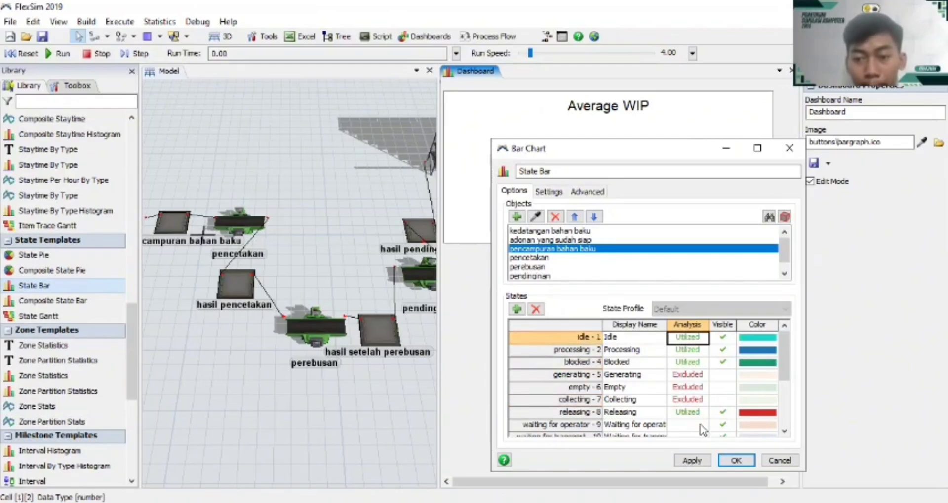
Set the analysis of the Releasing, Waiting for operator, Waiting for transport and Setup states to Excluded
{"action": "left_click", "coordinate": [691, 413]}
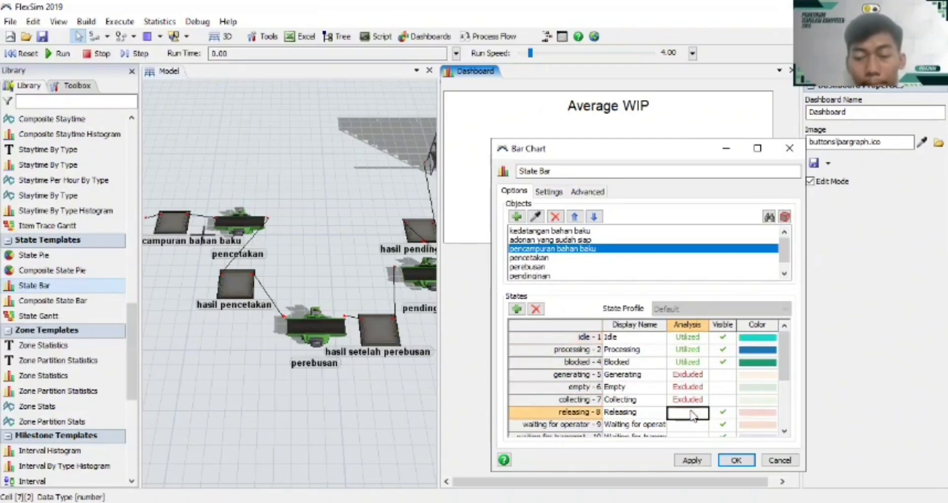
{"action": "left_click", "coordinate": [692, 414]}
{"action": "left_click", "coordinate": [689, 426]}
{"action": "left_click", "coordinate": [688, 426]}
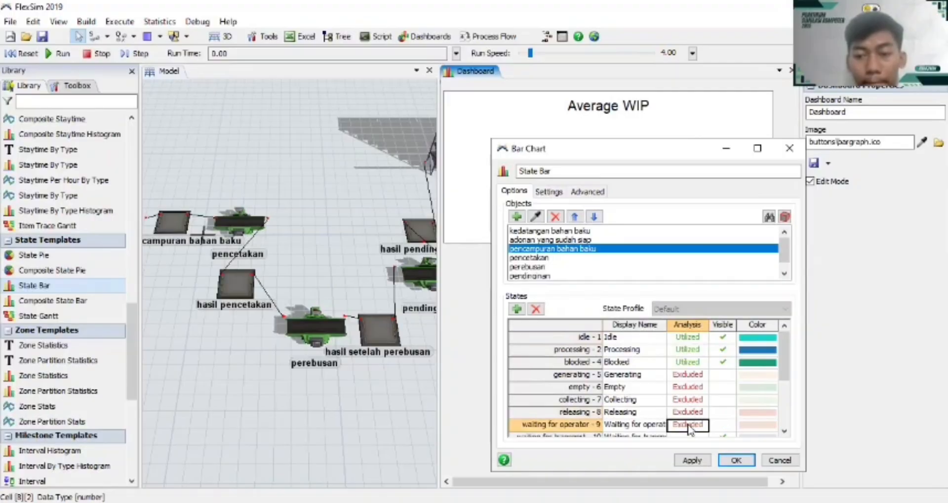
{"action": "scroll", "coordinate": [687, 427], "scroll_direction": "down", "scroll_amount": 1}
{"action": "left_click", "coordinate": [687, 425]}
{"action": "left_click", "coordinate": [686, 425]}
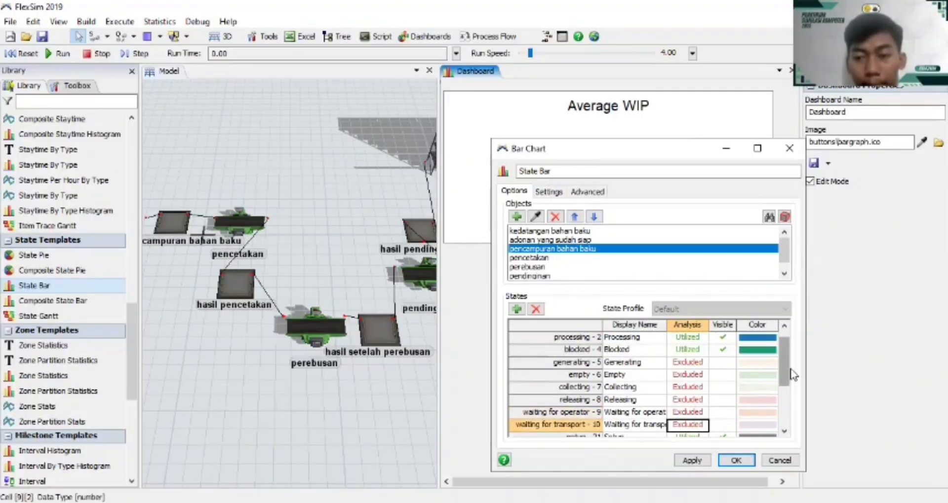
{"action": "scroll", "coordinate": [780, 367], "scroll_direction": "down", "scroll_amount": 1}
{"action": "left_click", "coordinate": [691, 405]}
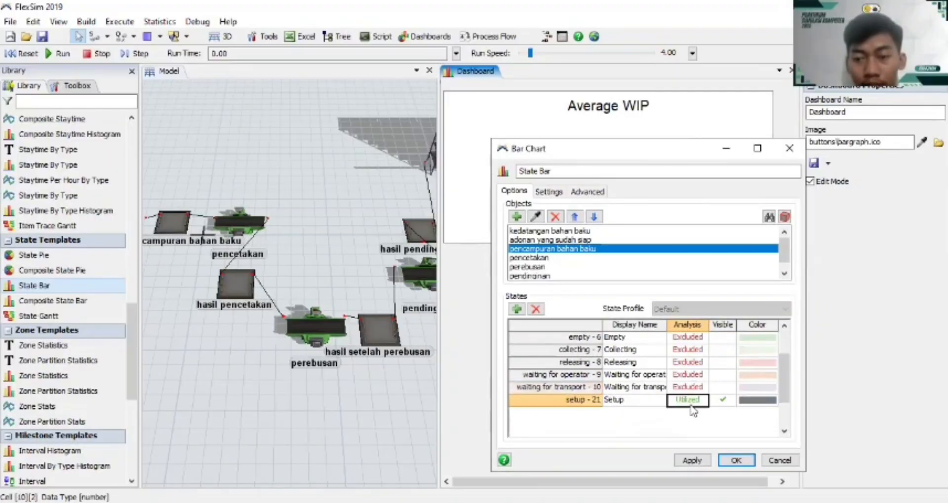
{"action": "scroll", "coordinate": [689, 395], "scroll_direction": "up", "scroll_amount": 2}
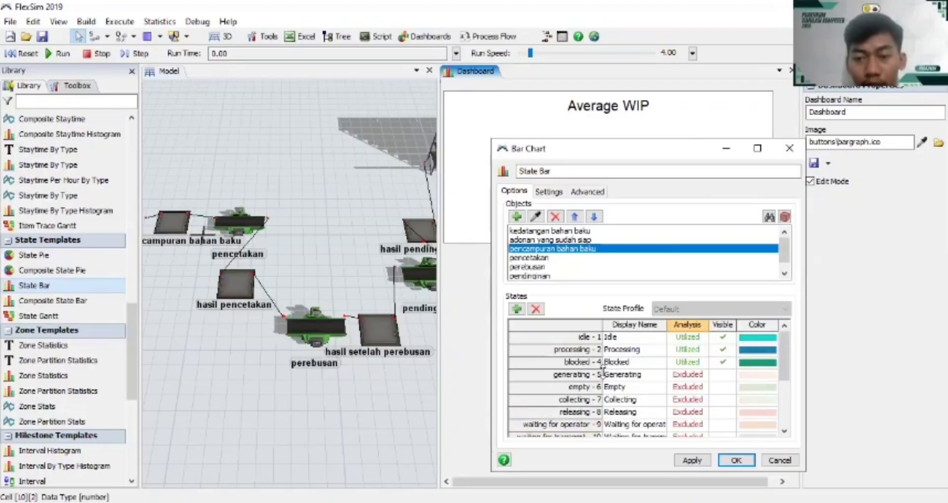
Delete the seven states from generating through setup from the State Bar chart's state list and accept the chart settings
{"action": "left_click_drag", "start_coordinate": [602, 373], "coordinate": [653, 448]}
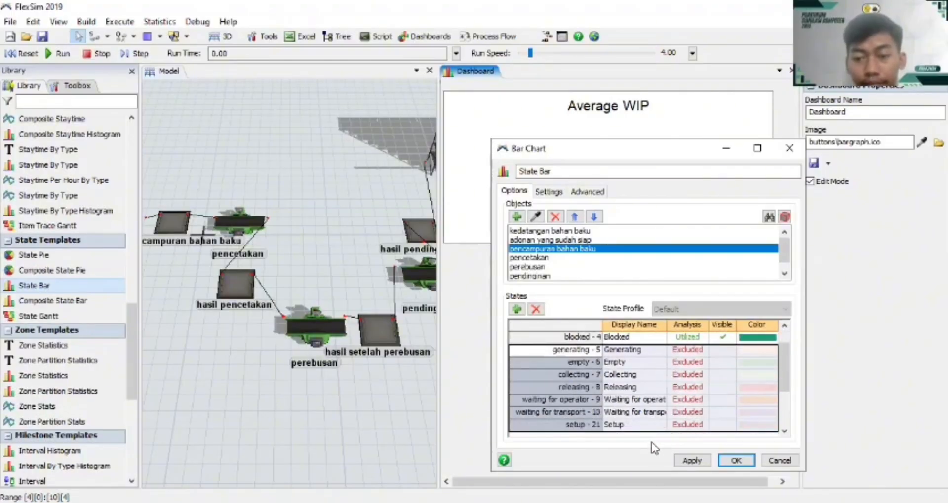
{"action": "left_click", "coordinate": [536, 309]}
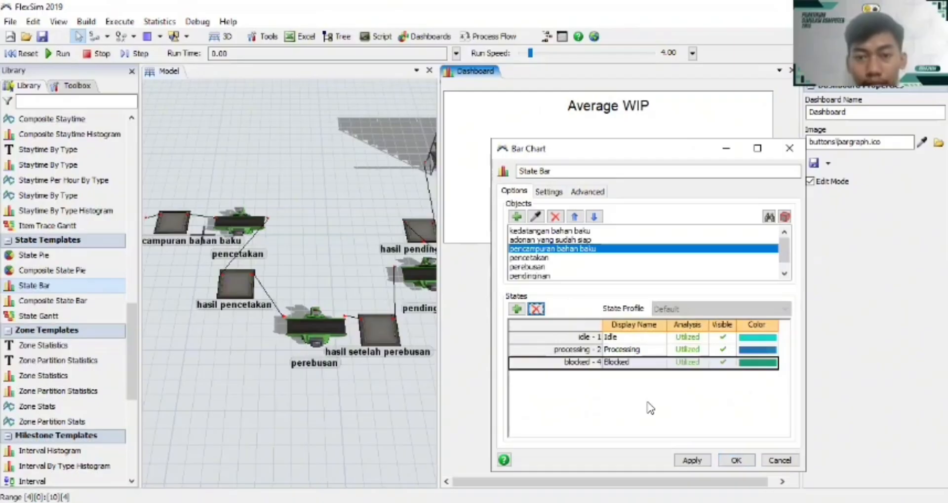
{"action": "left_click", "coordinate": [703, 463]}
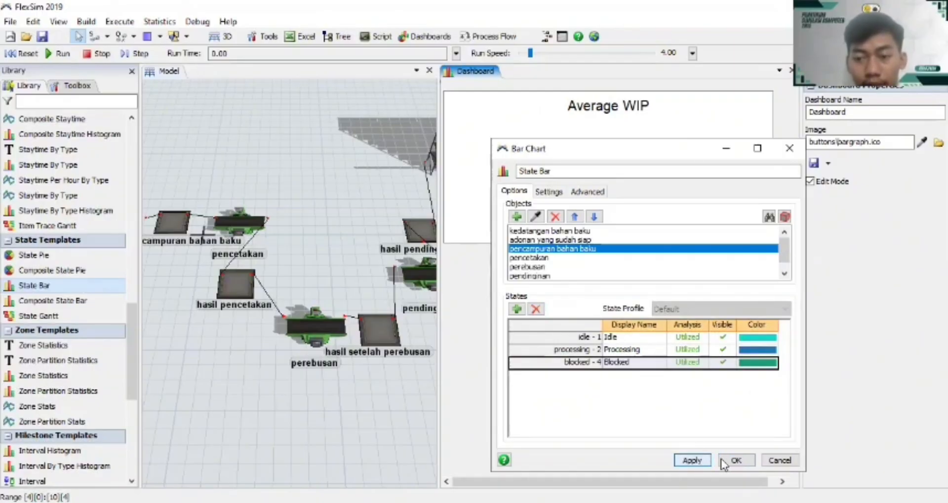
{"action": "left_click", "coordinate": [735, 461]}
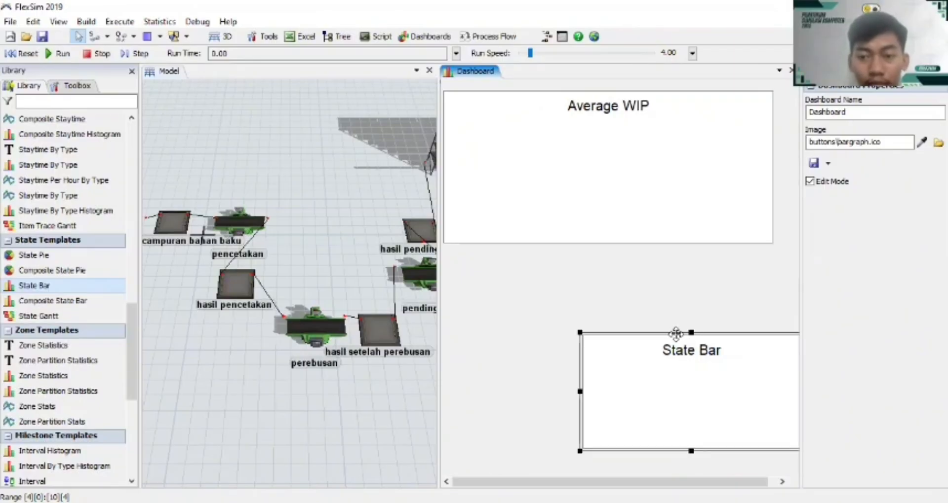
Place the State Bar chart directly below Average WIP, widen it to match and make both charts taller
{"action": "left_click_drag", "start_coordinate": [676, 334], "coordinate": [546, 284]}
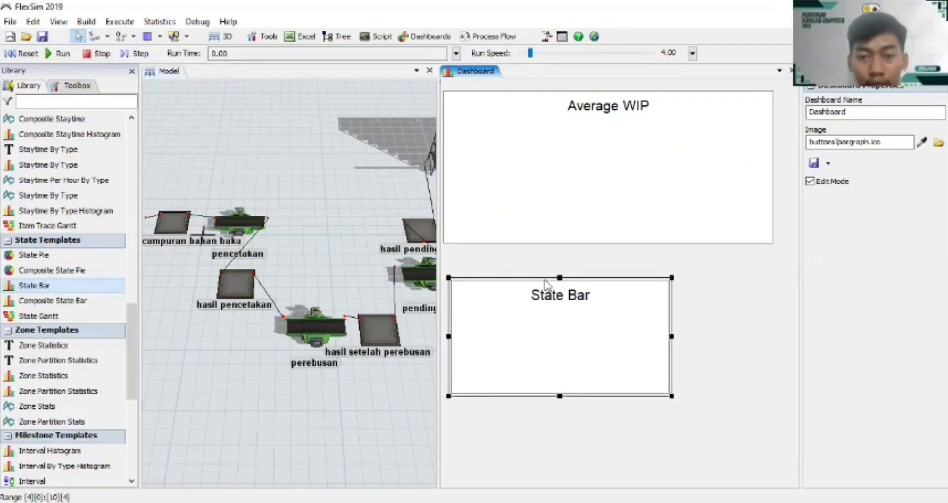
{"action": "left_click_drag", "start_coordinate": [670, 335], "coordinate": [774, 336]}
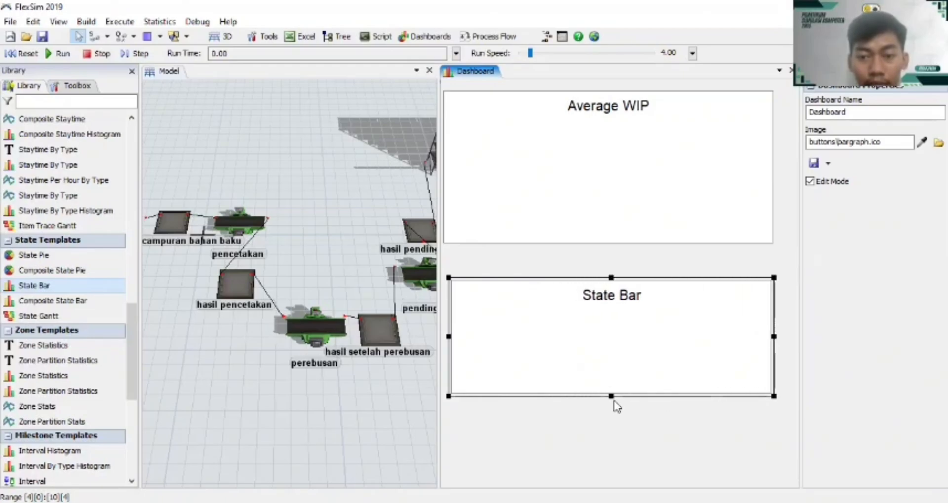
{"action": "left_click_drag", "start_coordinate": [611, 397], "coordinate": [612, 466]}
{"action": "left_click", "coordinate": [589, 213]}
{"action": "left_click_drag", "start_coordinate": [609, 243], "coordinate": [608, 250]}
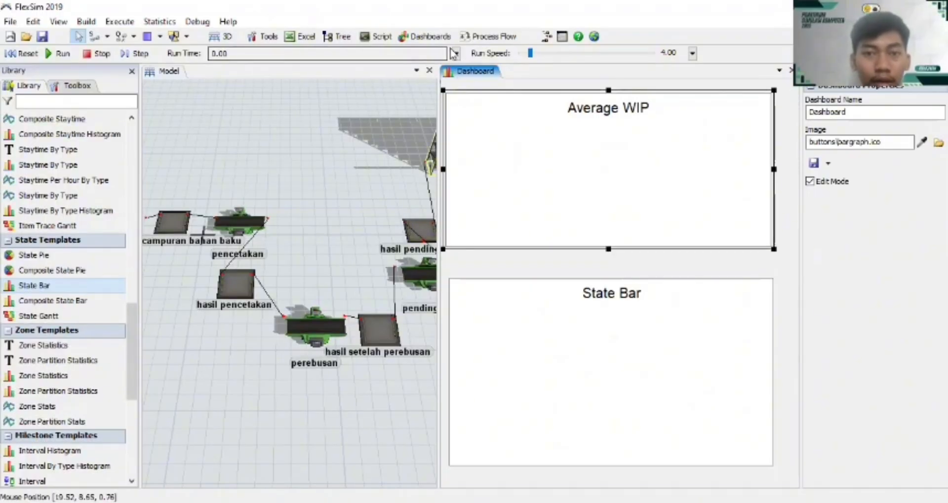
Enable a simulation stop time of 28800 seconds and switch the run time display mode to Date and Time
{"action": "left_click", "coordinate": [456, 56]}
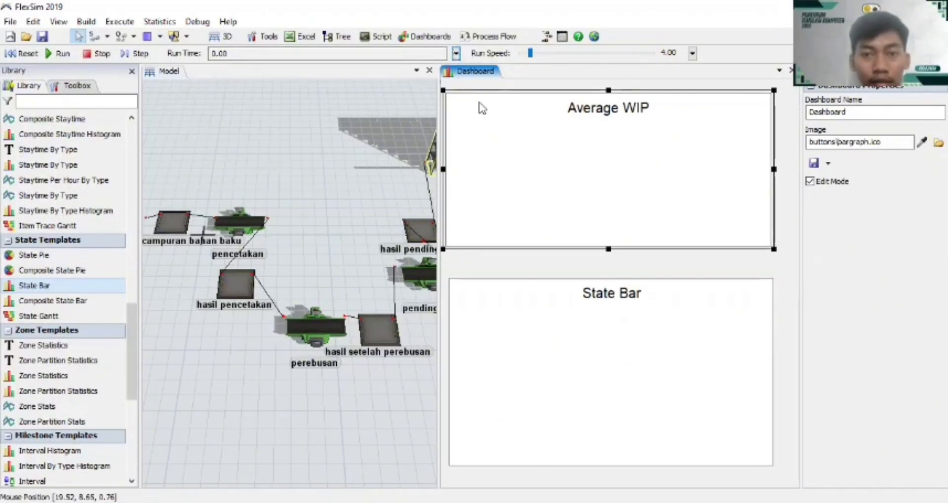
{"action": "left_click", "coordinate": [459, 114]}
{"action": "left_click", "coordinate": [499, 132]}
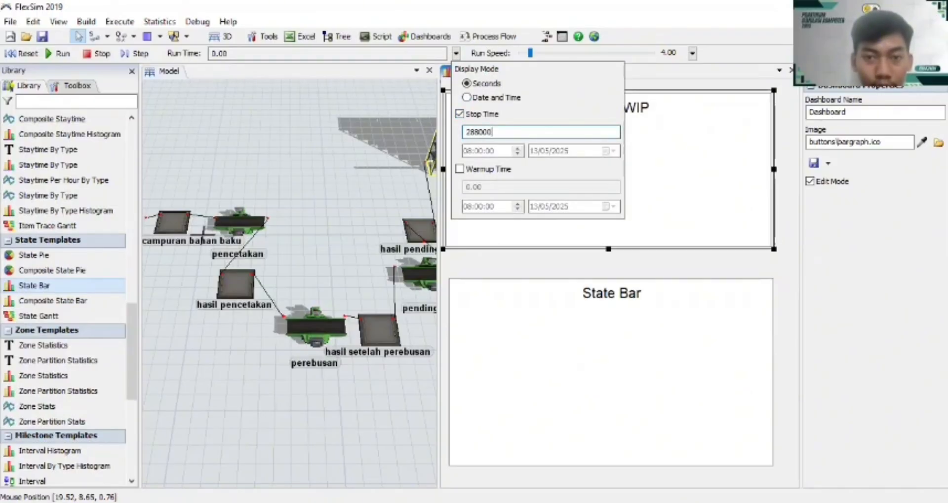
{"action": "type", "text": "2880"}
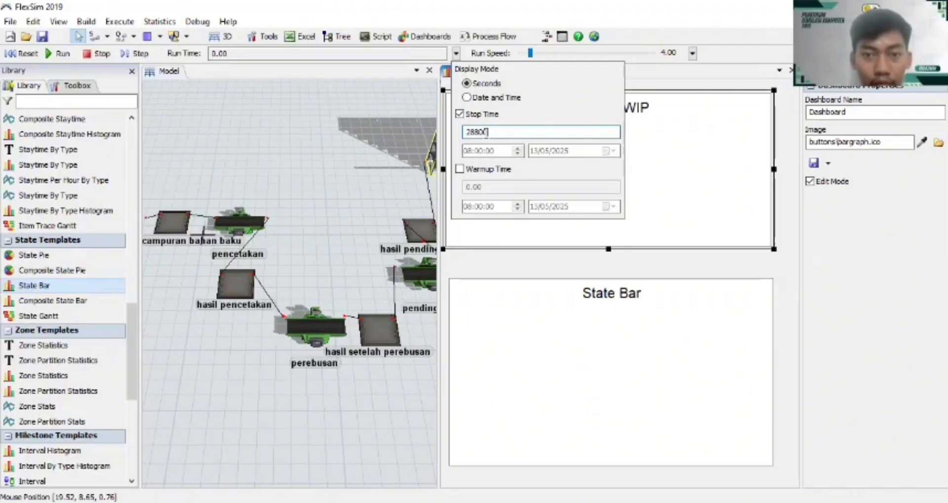
{"action": "type", "text": "0"}
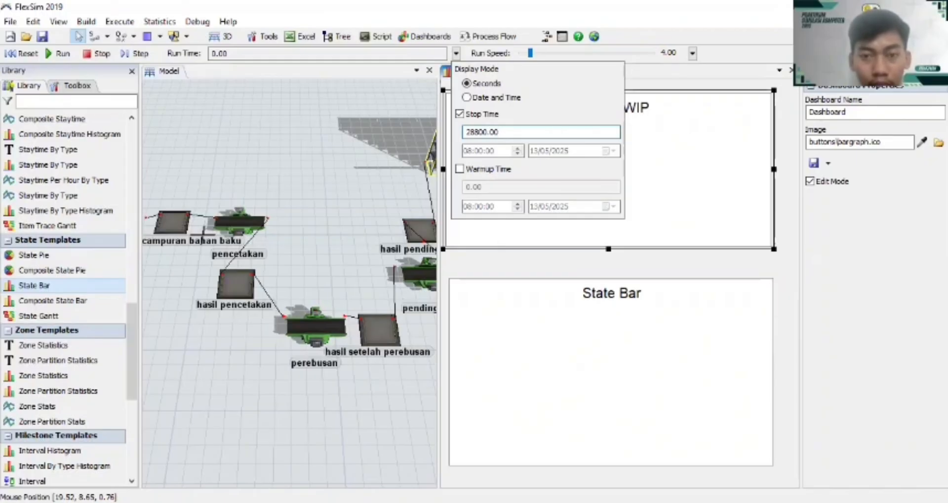
{"action": "left_click", "coordinate": [467, 97]}
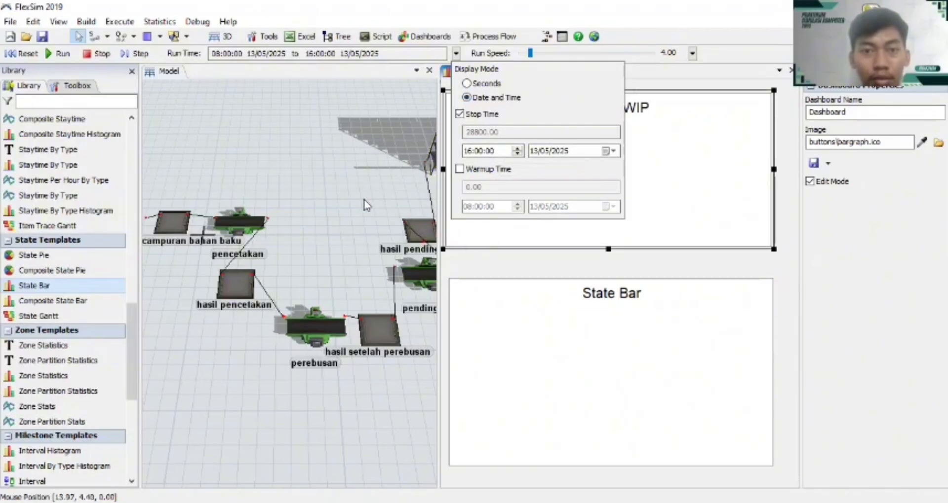
{"action": "left_click", "coordinate": [395, 187]}
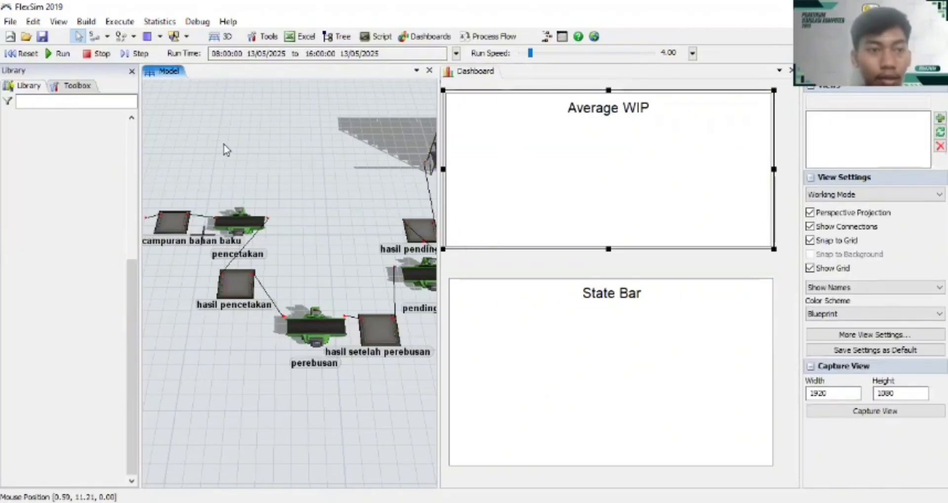
Run the simulation at a run speed of 283 and follow the flow along the production line to Rack1
{"action": "left_click_drag", "start_coordinate": [538, 55], "coordinate": [549, 54]}
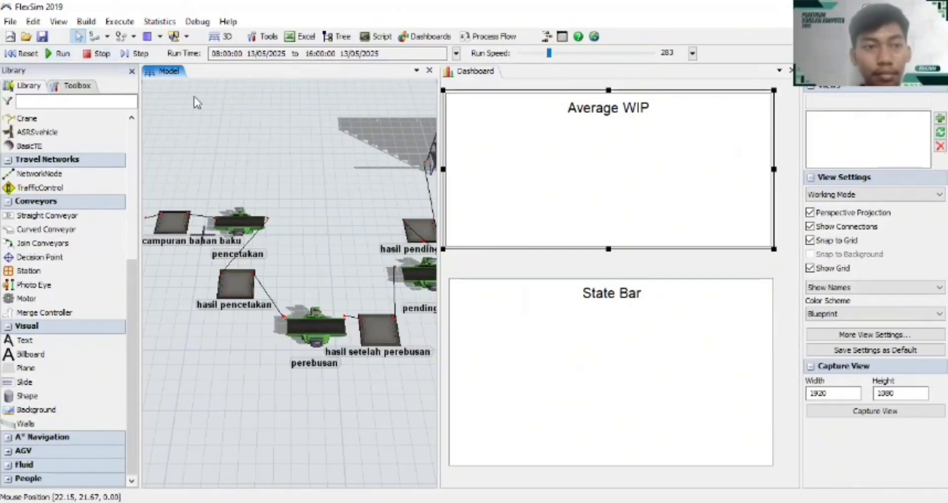
{"action": "left_click", "coordinate": [61, 54]}
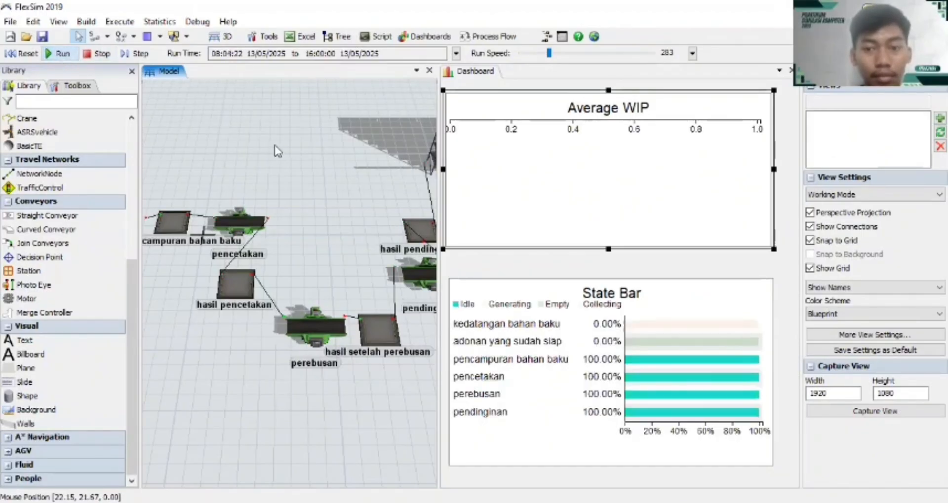
{"action": "left_click_drag", "start_coordinate": [321, 182], "coordinate": [457, 188]}
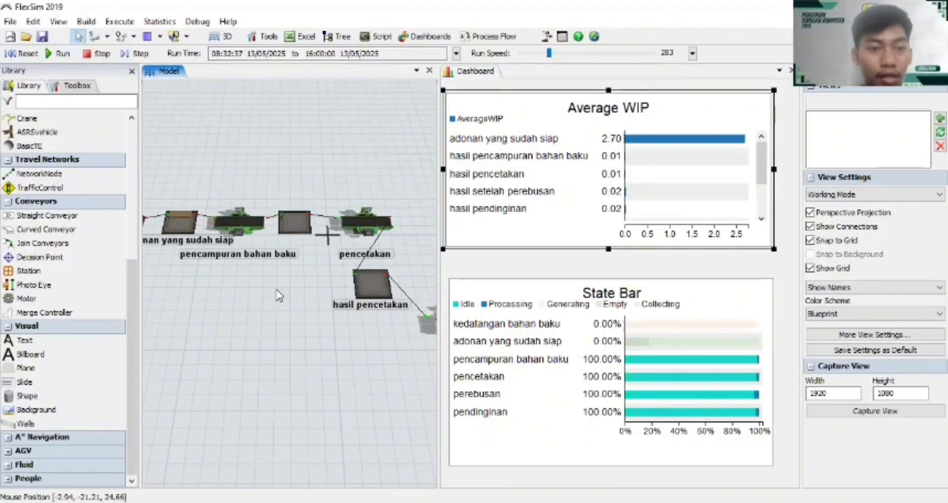
{"action": "left_click_drag", "start_coordinate": [275, 290], "coordinate": [146, 277]}
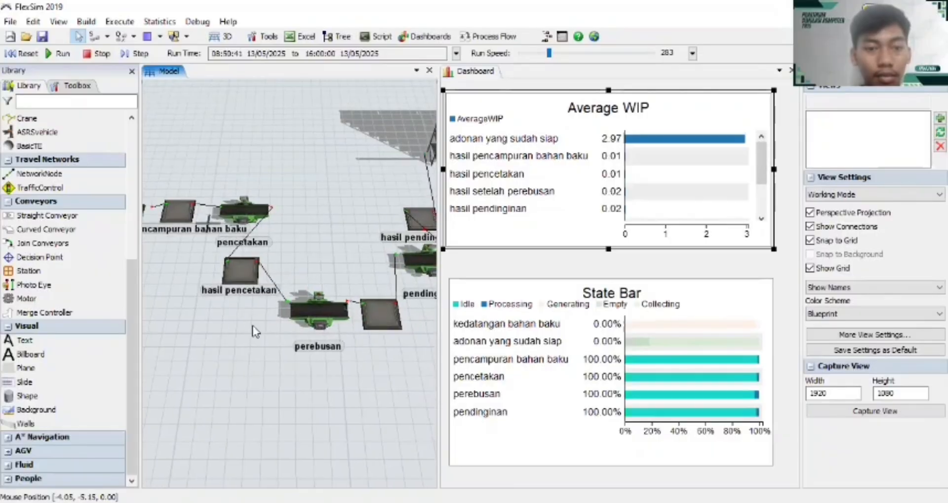
{"action": "left_click_drag", "start_coordinate": [284, 350], "coordinate": [138, 370]}
{"action": "left_click_drag", "start_coordinate": [344, 334], "coordinate": [224, 379]}
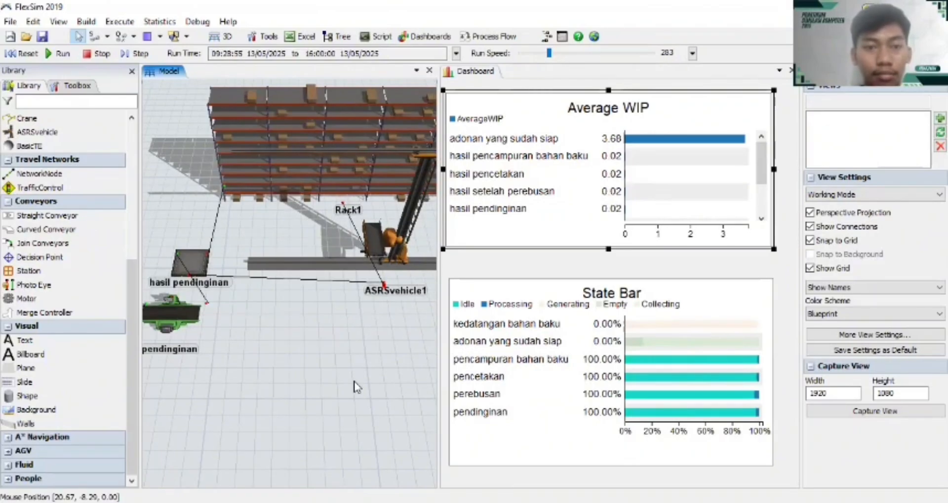
{"action": "left_click_drag", "start_coordinate": [356, 387], "coordinate": [430, 381]}
{"action": "left_click_drag", "start_coordinate": [369, 381], "coordinate": [343, 384]}
Raise the run speed to 79657 to carry the simulation through to its stop time
{"action": "left_click", "coordinate": [610, 56]}
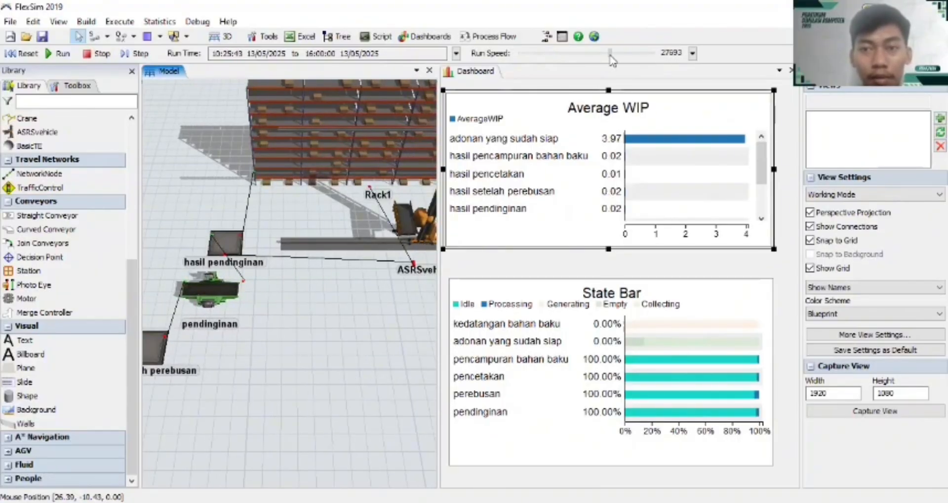
{"action": "left_click", "coordinate": [639, 55]}
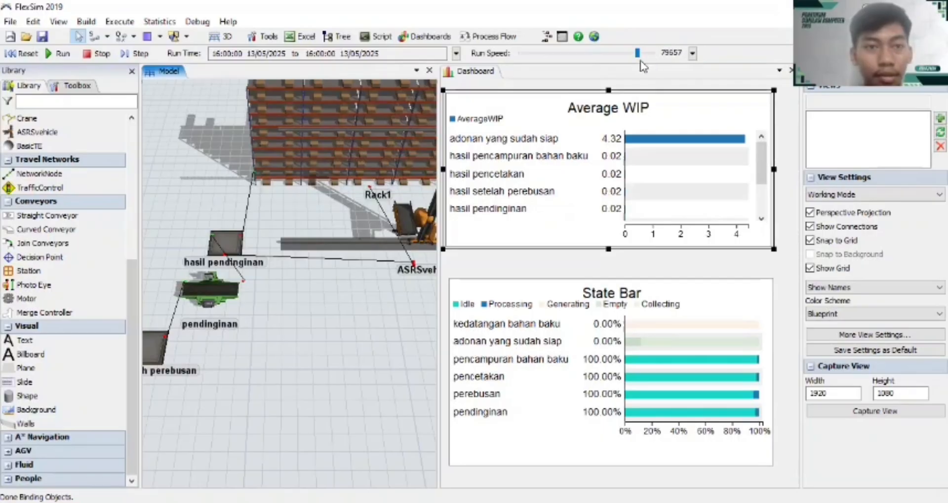
{"action": "left_click_drag", "start_coordinate": [327, 345], "coordinate": [114, 318]}
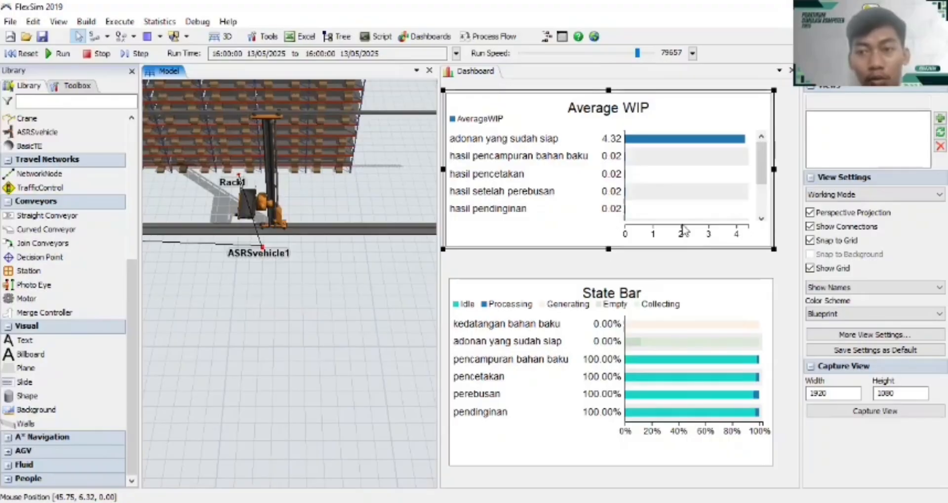
Examine the processors' values in the Average WIP chart and their idle and processing shares in the State Bar chart
{"action": "left_click_drag", "start_coordinate": [760, 168], "coordinate": [761, 198]}
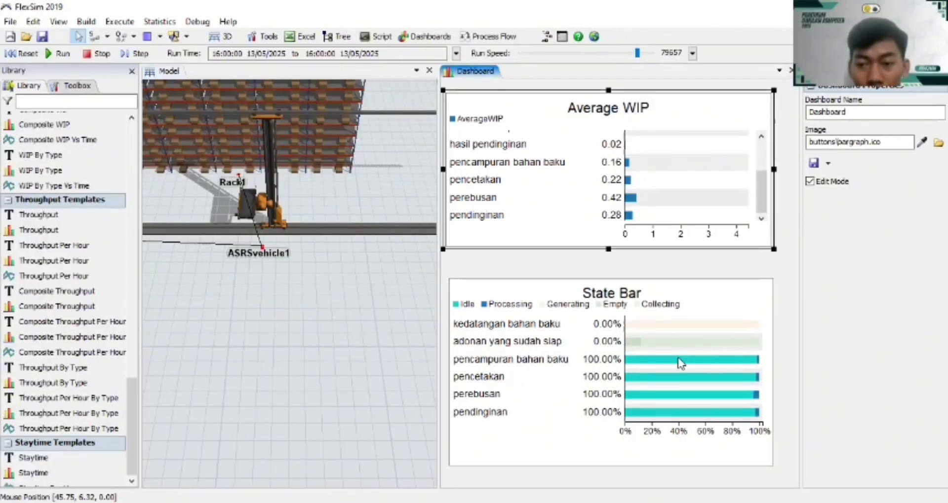
{"action": "left_click", "coordinate": [759, 364]}
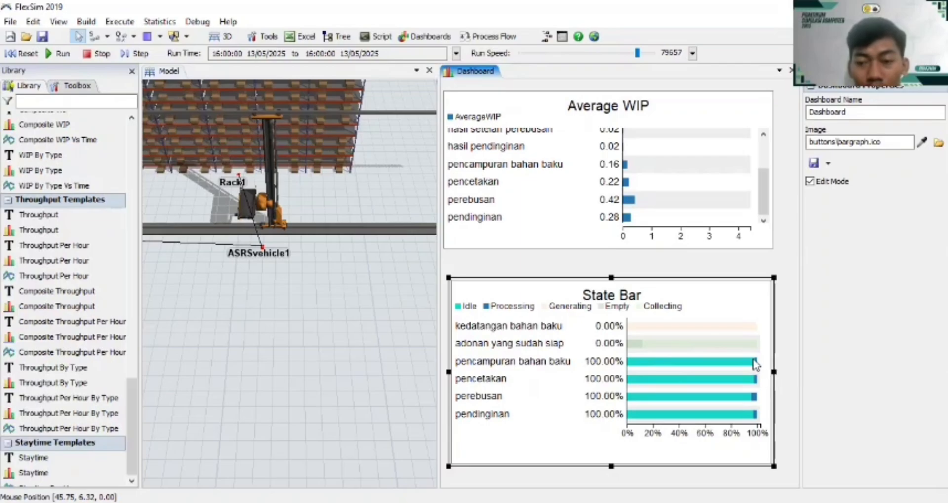
{"action": "mouse_move", "coordinate": [758, 365]}
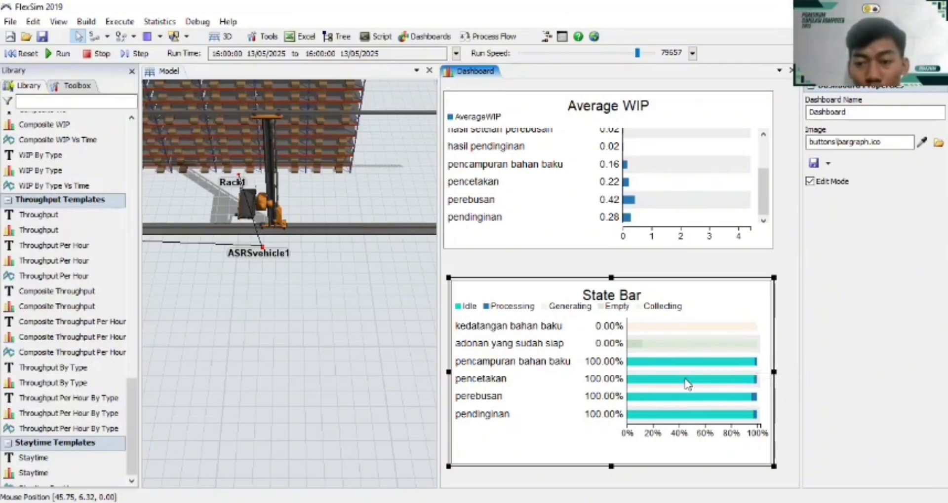
{"action": "mouse_move", "coordinate": [748, 381]}
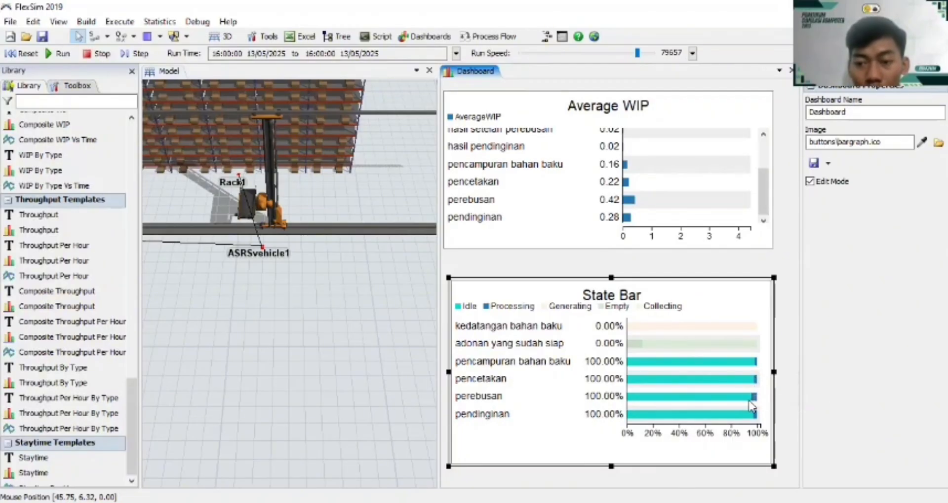
{"action": "mouse_move", "coordinate": [742, 399]}
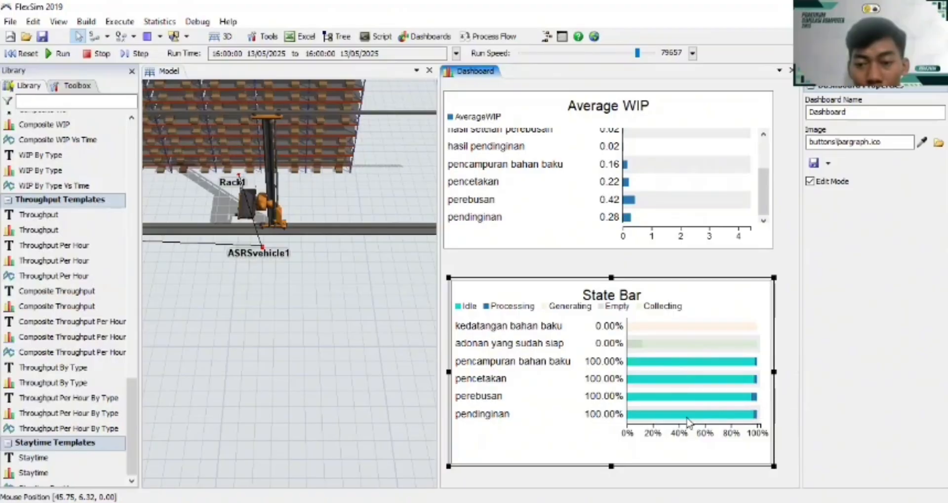
Trace the production line in the 3D model from Rack1 back to the kedatangan bahan baku source
{"action": "mouse_move", "coordinate": [694, 417]}
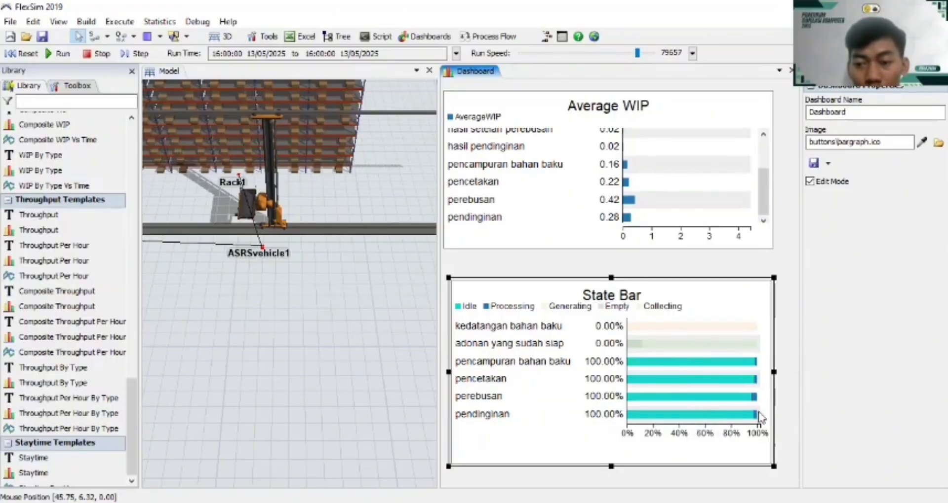
{"action": "mouse_move", "coordinate": [755, 418]}
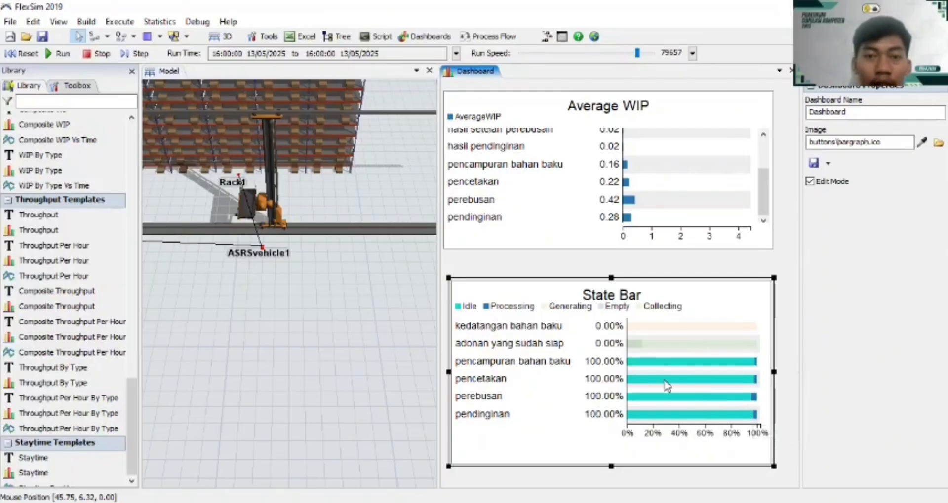
{"action": "left_click", "coordinate": [318, 342]}
{"action": "left_click_drag", "start_coordinate": [316, 337], "coordinate": [595, 345]}
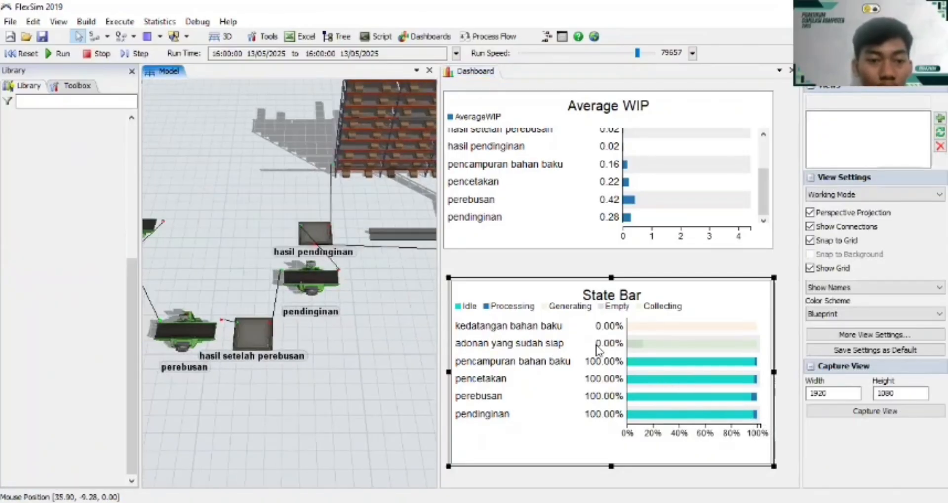
{"action": "left_click_drag", "start_coordinate": [340, 419], "coordinate": [507, 460]}
{"action": "left_click_drag", "start_coordinate": [225, 390], "coordinate": [416, 419]}
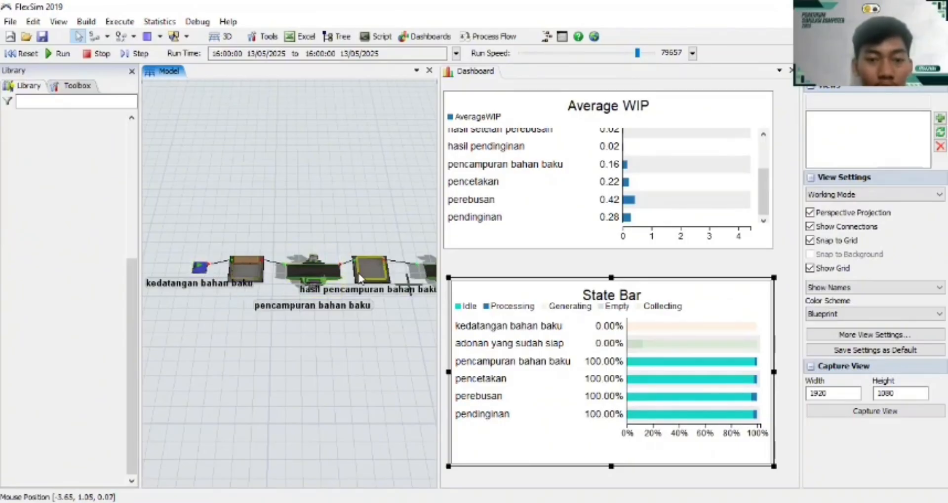
Follow the model's flow from pencampuran bahan baku through pencetakan, perebusan and pendinginan to Rack1 and ASRSvehicle1
{"action": "left_click_drag", "start_coordinate": [298, 325], "coordinate": [198, 322]}
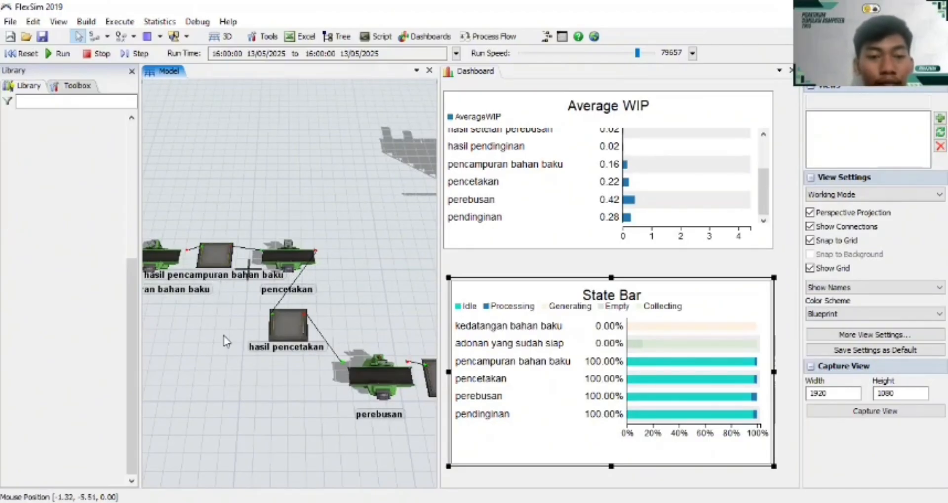
{"action": "left_click_drag", "start_coordinate": [223, 334], "coordinate": [306, 291]}
{"action": "left_click_drag", "start_coordinate": [187, 264], "coordinate": [124, 252]}
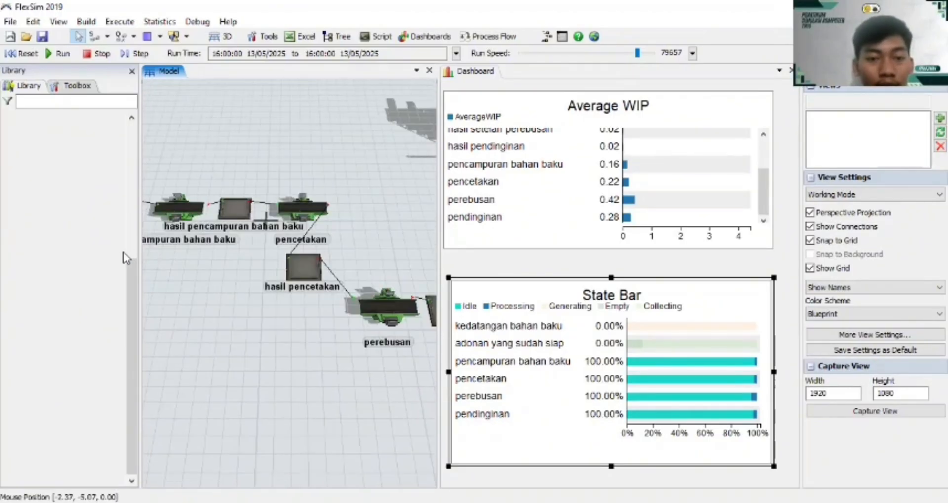
{"action": "left_click_drag", "start_coordinate": [323, 312], "coordinate": [209, 293]}
{"action": "left_click_drag", "start_coordinate": [153, 269], "coordinate": [382, 322]}
{"action": "left_click_drag", "start_coordinate": [297, 320], "coordinate": [218, 302]}
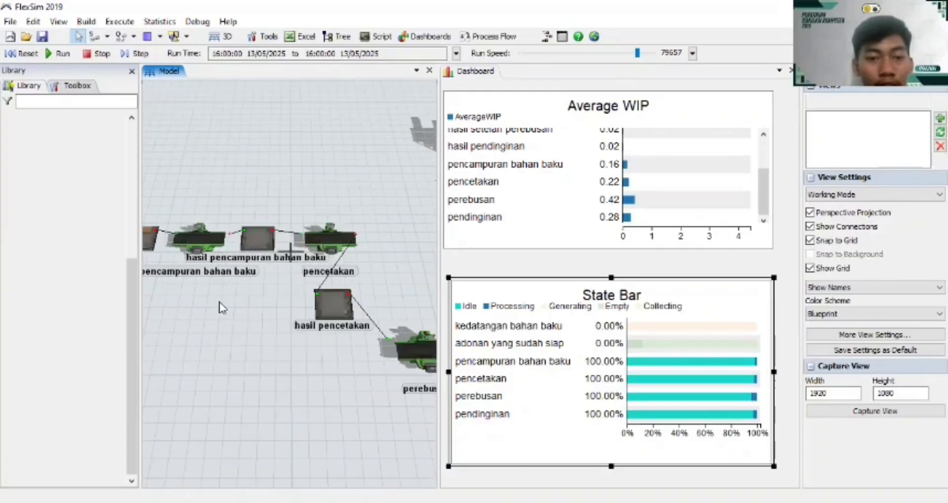
{"action": "left_click_drag", "start_coordinate": [253, 360], "coordinate": [123, 324]}
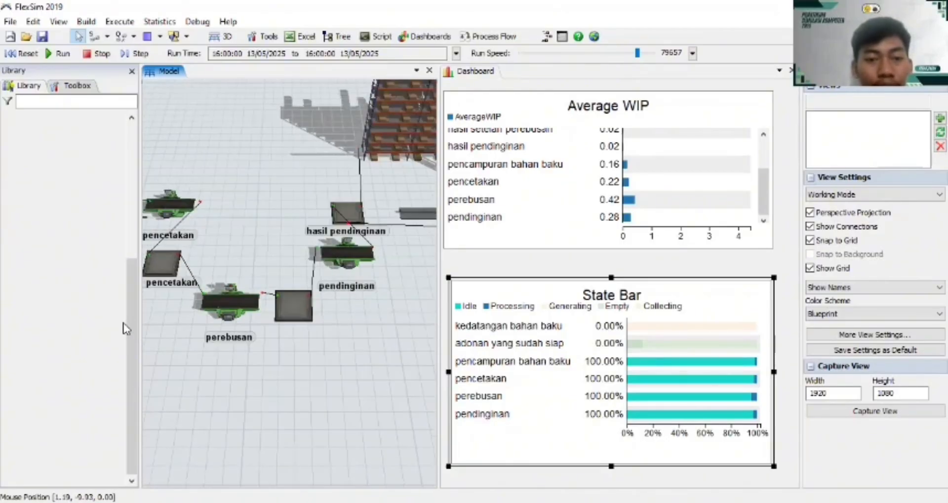
{"action": "left_click_drag", "start_coordinate": [330, 394], "coordinate": [428, 437]}
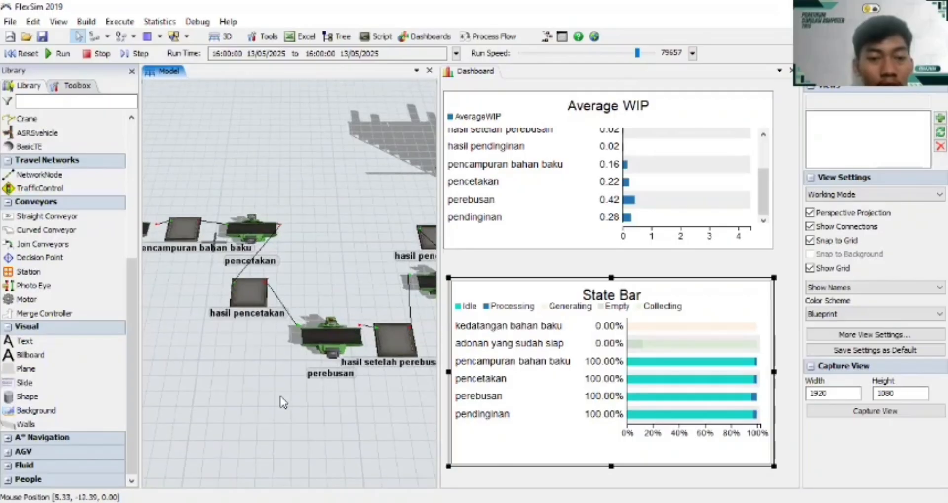
{"action": "left_click_drag", "start_coordinate": [280, 400], "coordinate": [417, 440]}
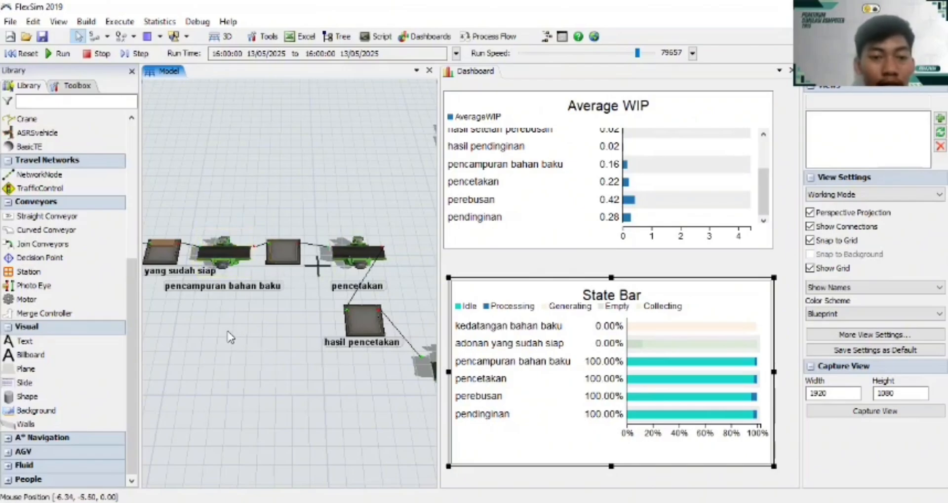
{"action": "left_click_drag", "start_coordinate": [257, 333], "coordinate": [232, 245]}
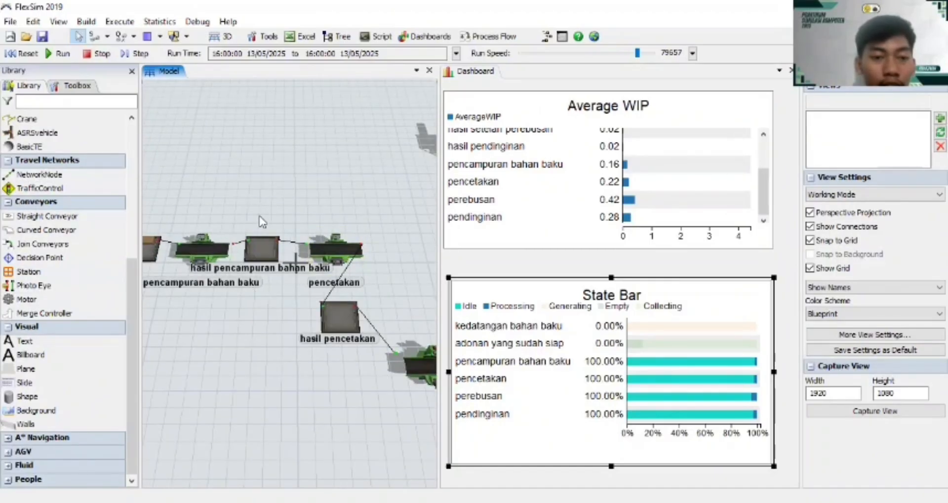
{"action": "left_click_drag", "start_coordinate": [235, 342], "coordinate": [123, 302]}
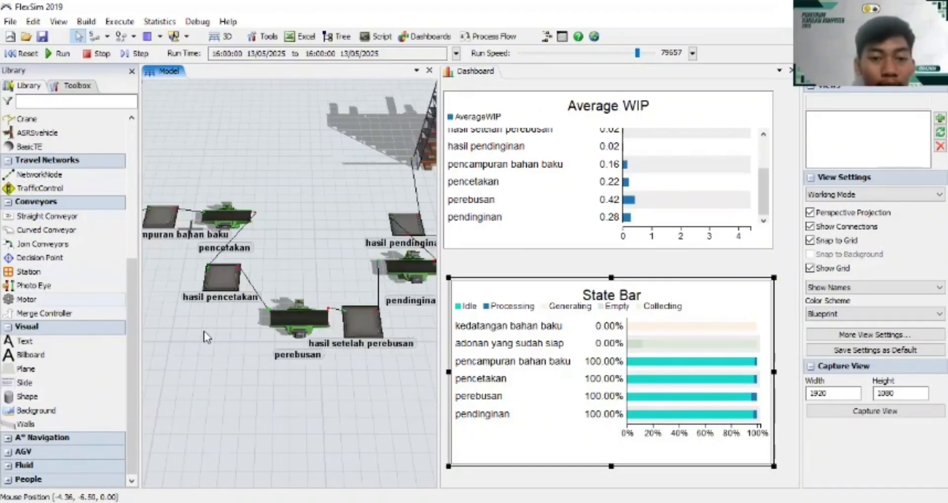
{"action": "left_click_drag", "start_coordinate": [227, 366], "coordinate": [124, 353]}
{"action": "left_click_drag", "start_coordinate": [366, 393], "coordinate": [212, 462]}
{"action": "left_click_drag", "start_coordinate": [392, 381], "coordinate": [182, 429]}
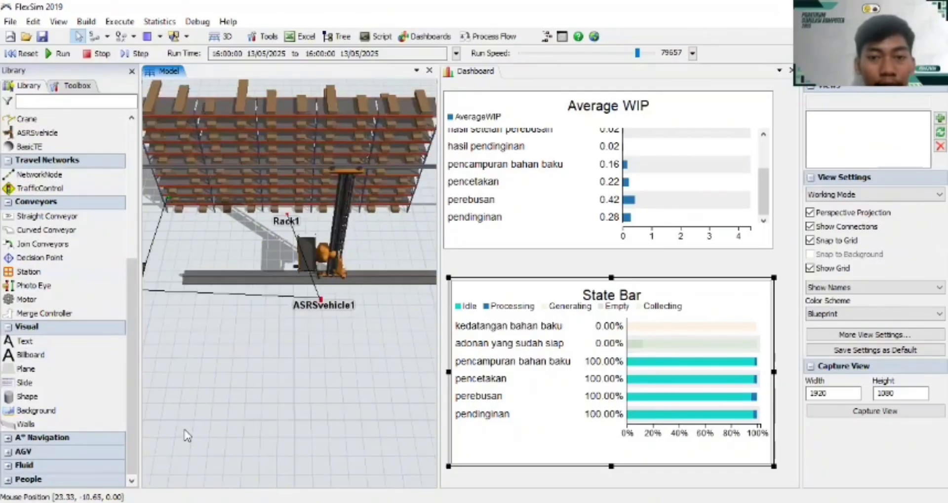
{"action": "left_click_drag", "start_coordinate": [350, 359], "coordinate": [383, 352]}
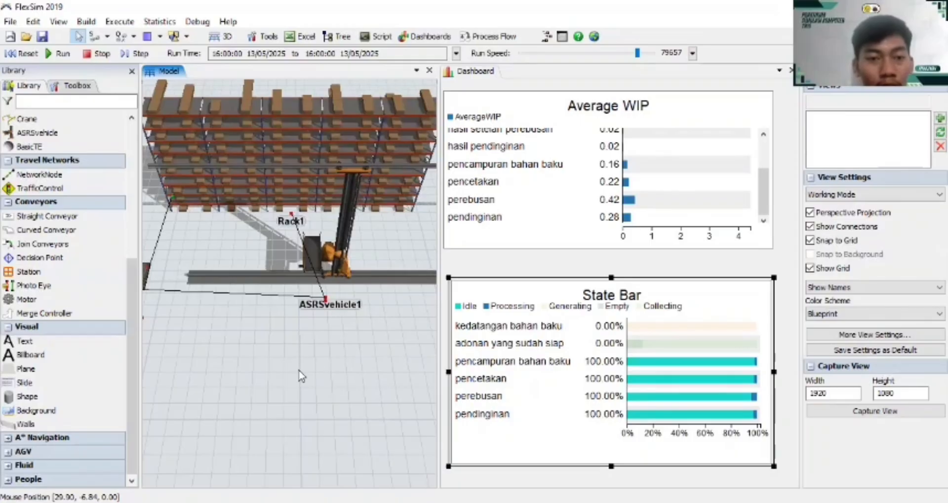
{"action": "left_click_drag", "start_coordinate": [301, 376], "coordinate": [318, 340]}
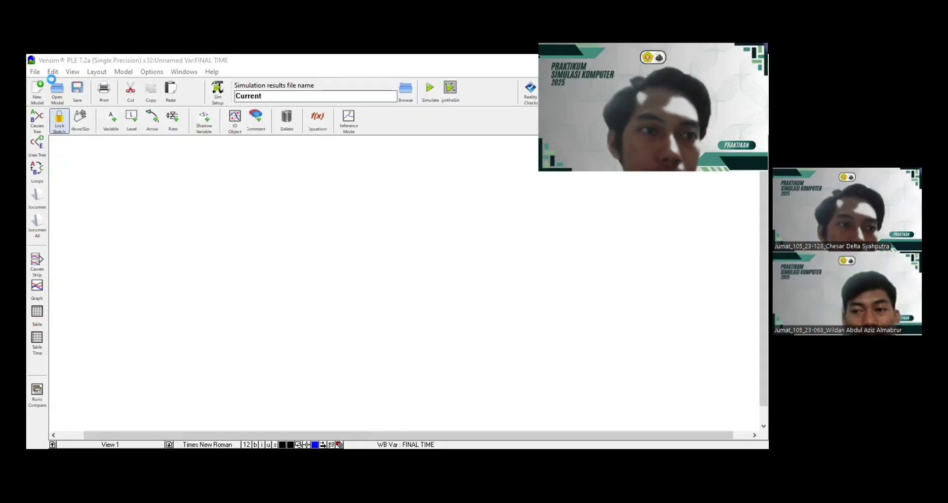
Switch to Vensim PLE and create a new model with initial time 12 2024 and final time 8 2025
{"action": "left_click", "coordinate": [52, 79]}
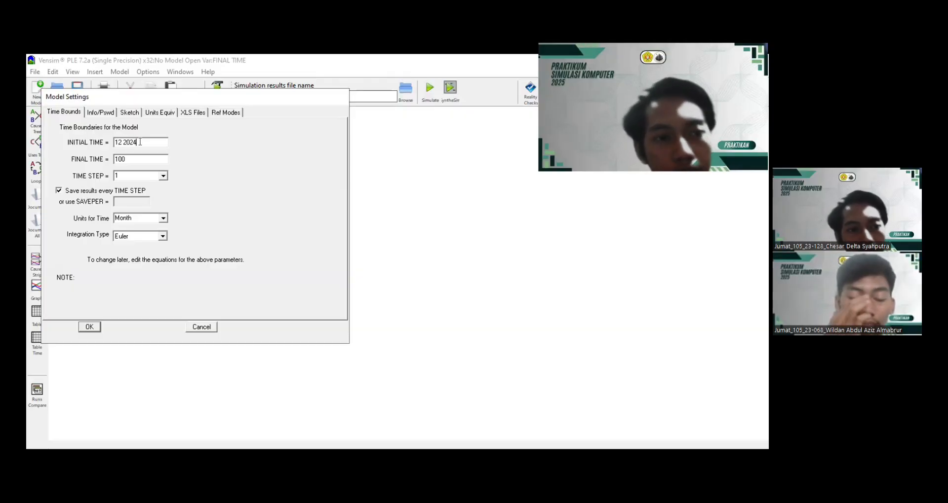
{"action": "key", "text": "Tab"}
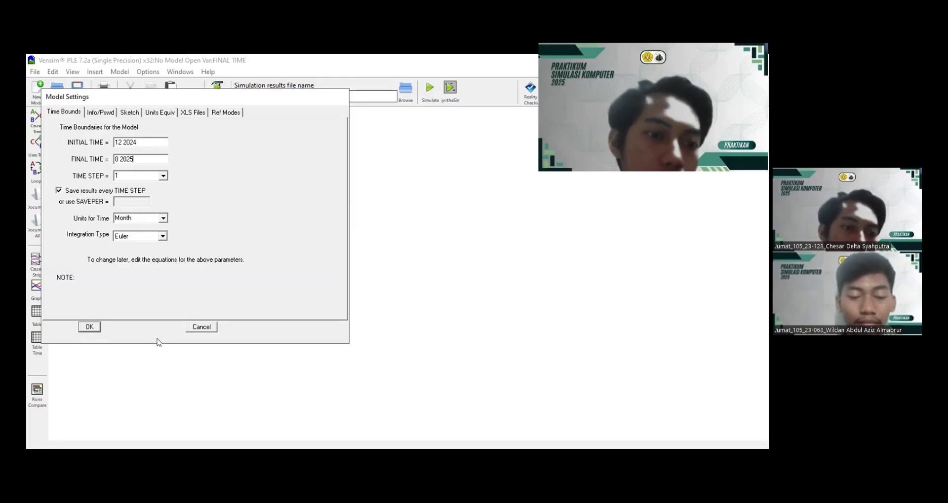
{"action": "left_click", "coordinate": [90, 329]}
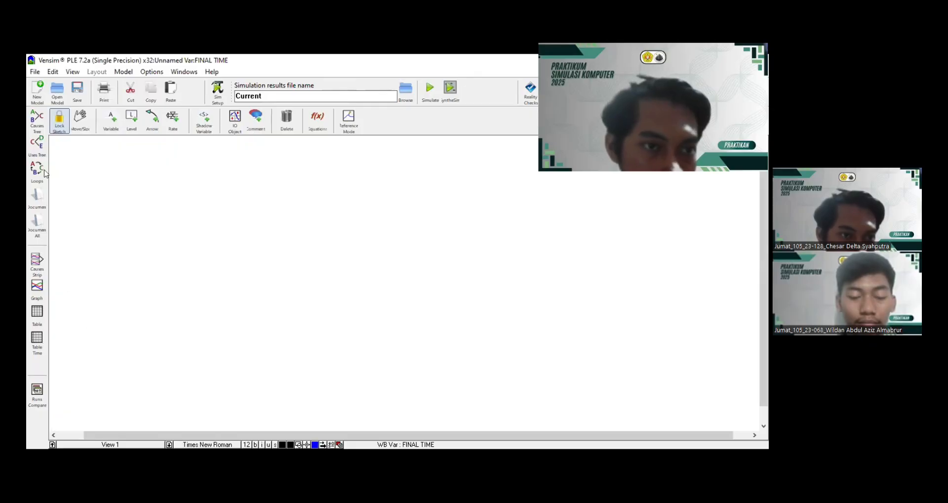
Add a variable named Ketersediaan Stok Pentol near the centre of the sketch
{"action": "left_click", "coordinate": [106, 127]}
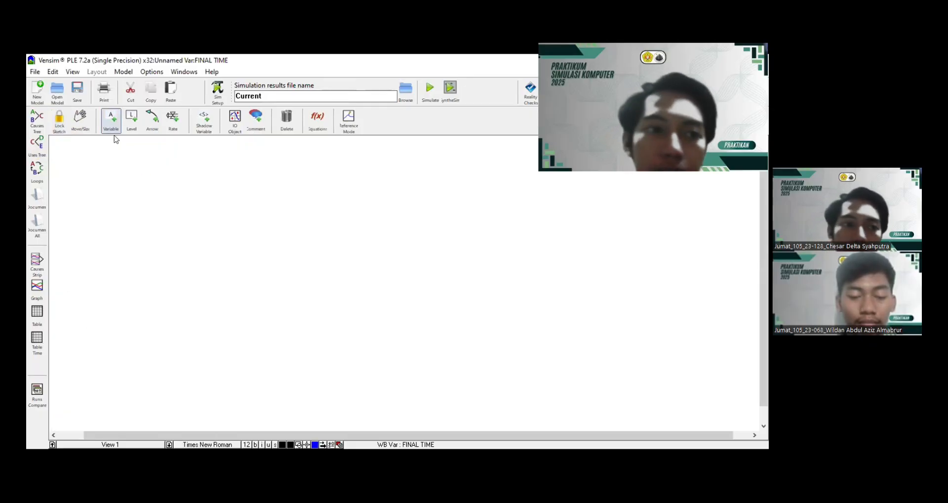
{"action": "left_click", "coordinate": [408, 282]}
{"action": "type", "text": "Keter"}
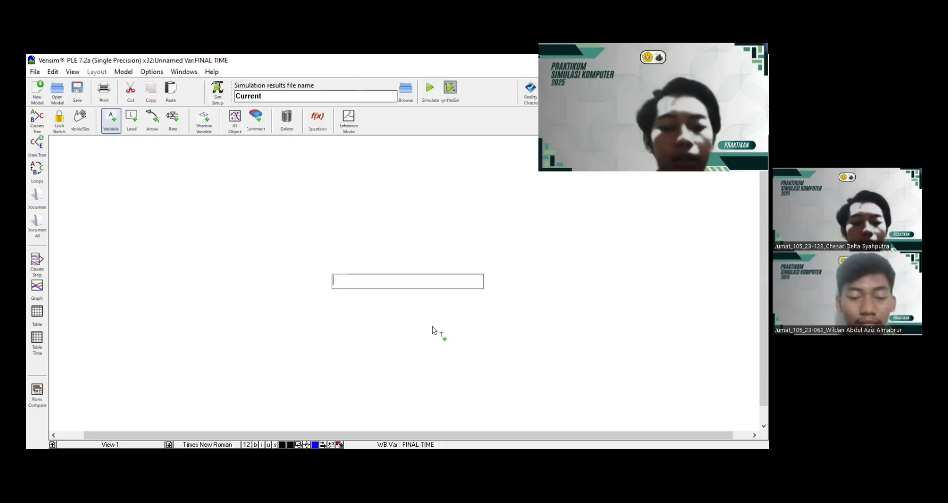
{"action": "type", "text": "sedi"}
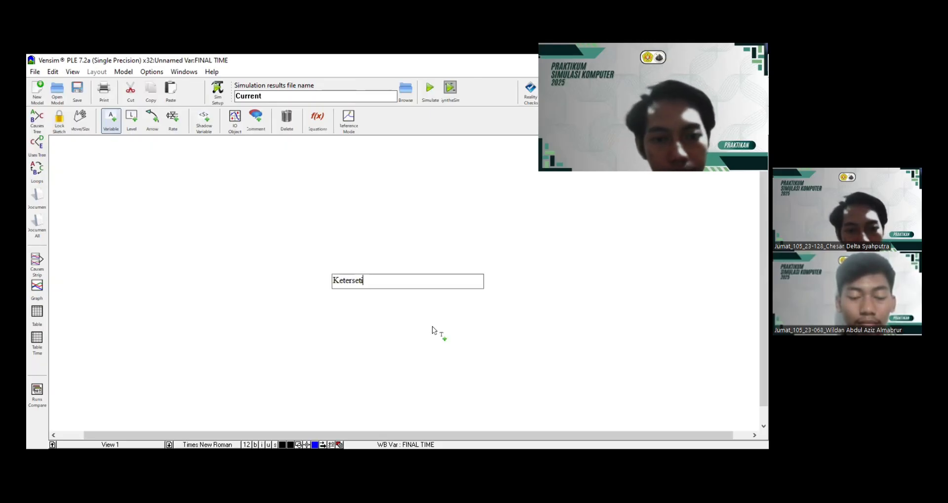
{"action": "type", "text": "diaan "}
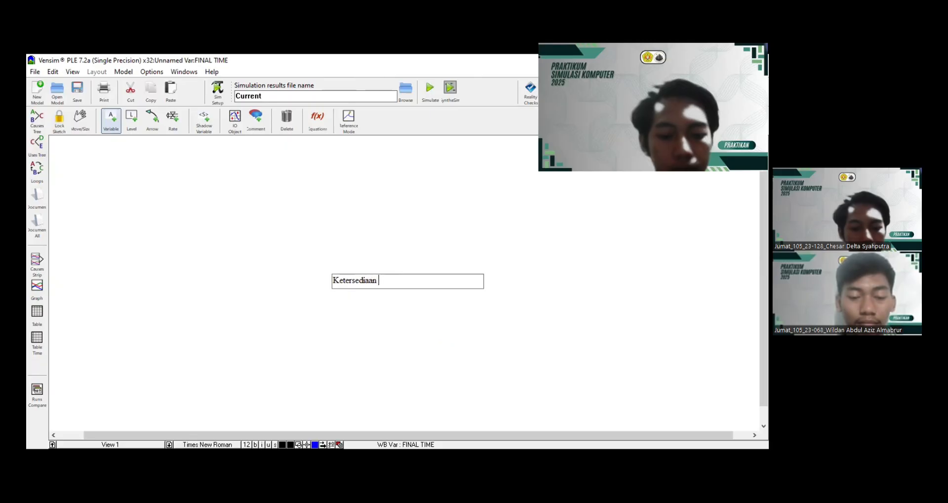
{"action": "type", "text": "Stok P"}
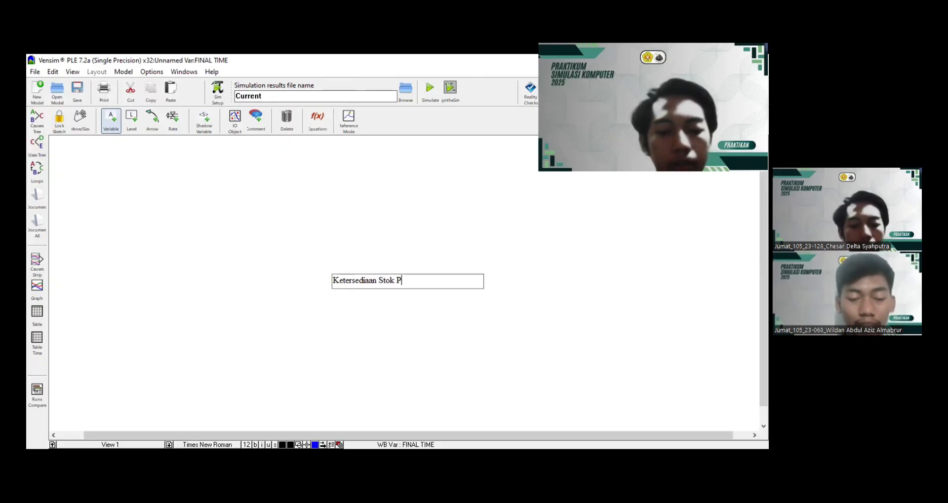
{"action": "type", "text": "entol"}
{"action": "key", "text": "Return"}
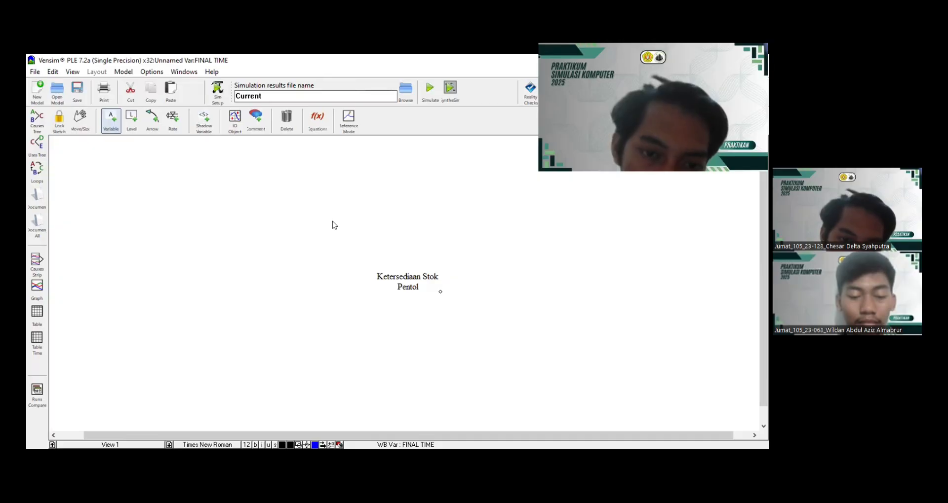
Add the variables Pentol hasil Produksi to the upper left and Permintaan Pelanggan to the lower left of Ketersediaan Stok Pentol
{"action": "left_click", "coordinate": [320, 242]}
{"action": "type", "text": "Pento"}
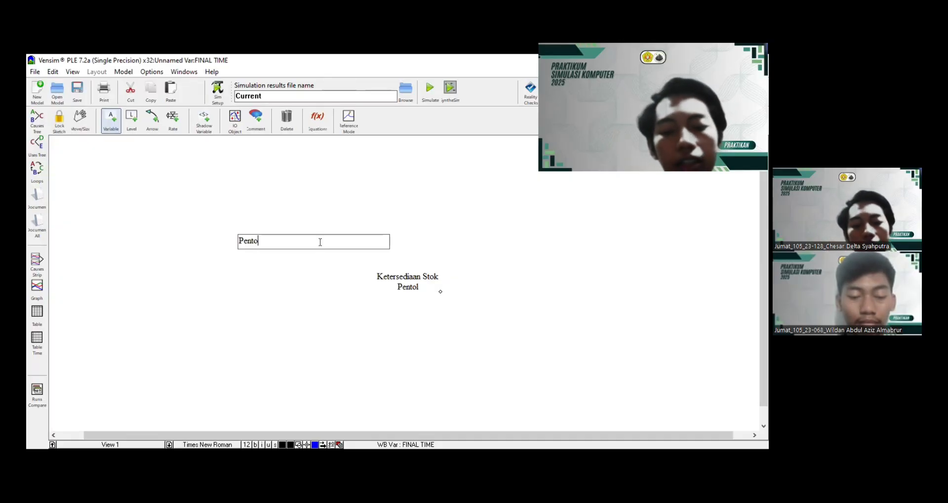
{"action": "type", "text": "l hasi"}
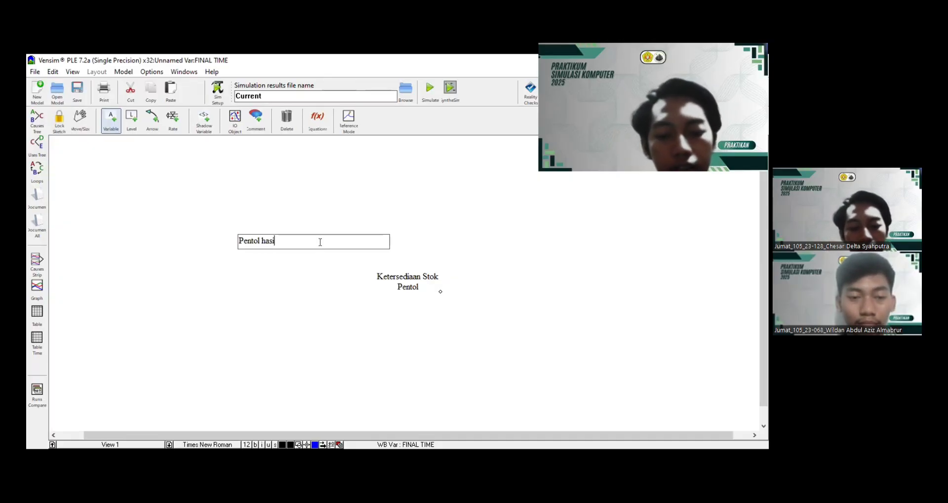
{"action": "type", "text": "l Produksi"}
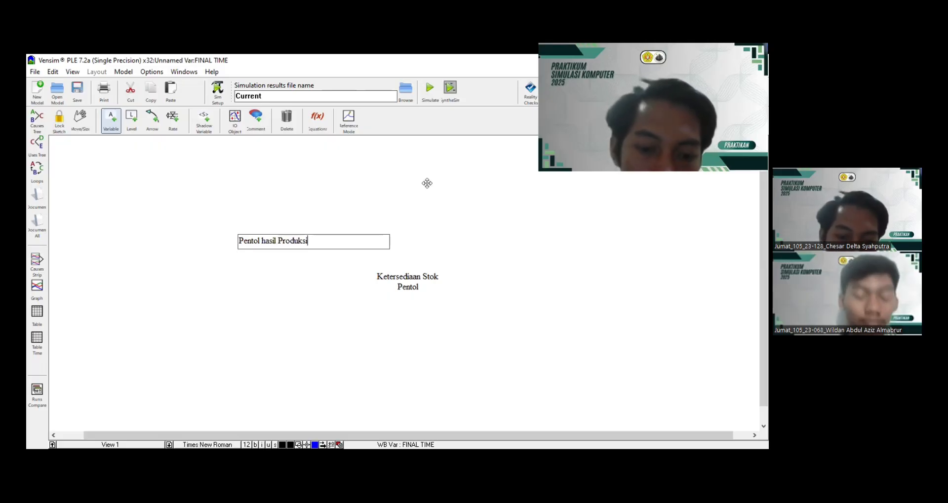
{"action": "left_click", "coordinate": [329, 333]}
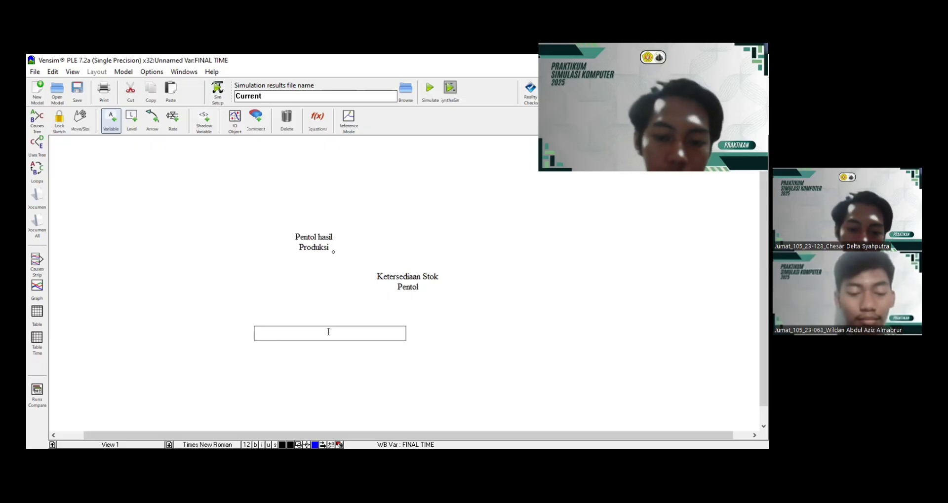
{"action": "type", "text": "Permin"}
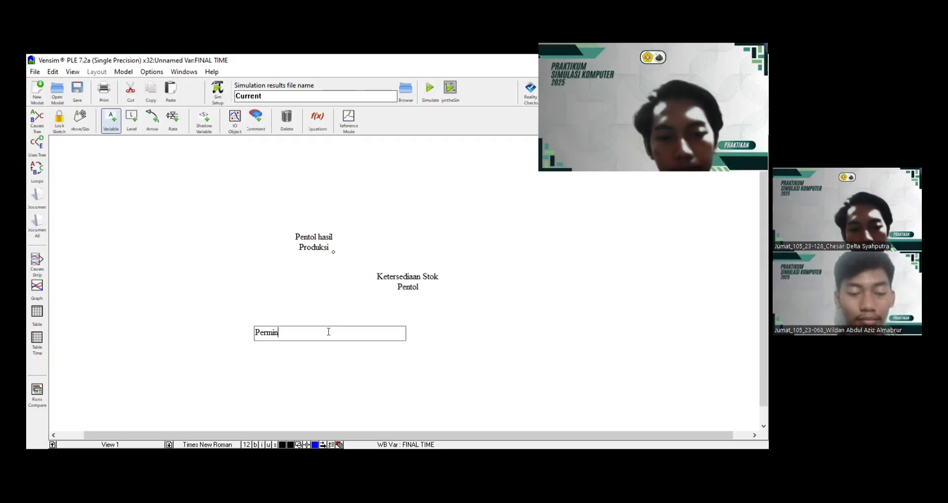
{"action": "type", "text": "taan Pelanggan"}
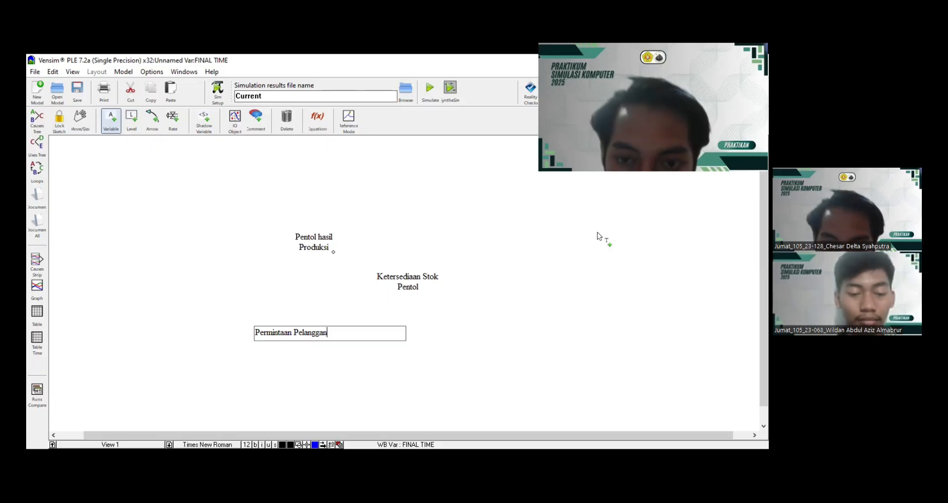
Add a variable named Pentol Demand to the upper right of Ketersediaan Stok Pentol
{"action": "left_click", "coordinate": [545, 247]}
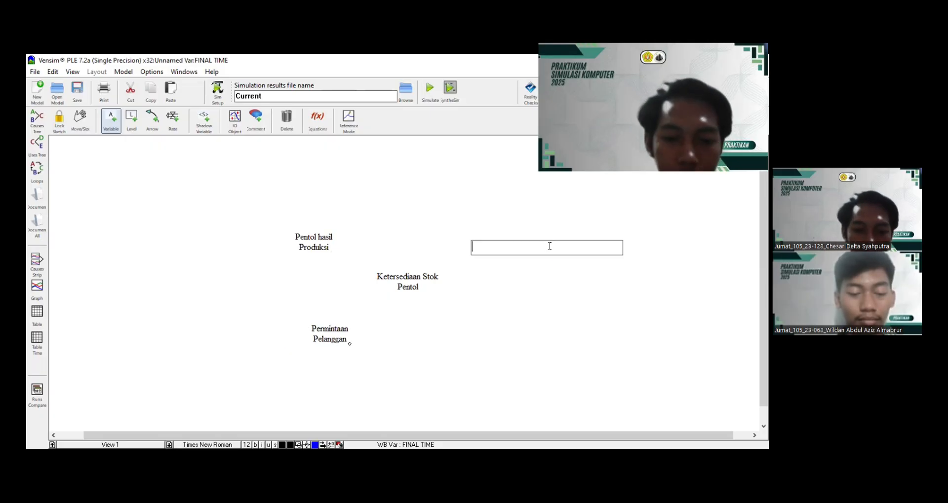
{"action": "type", "text": "Pe"}
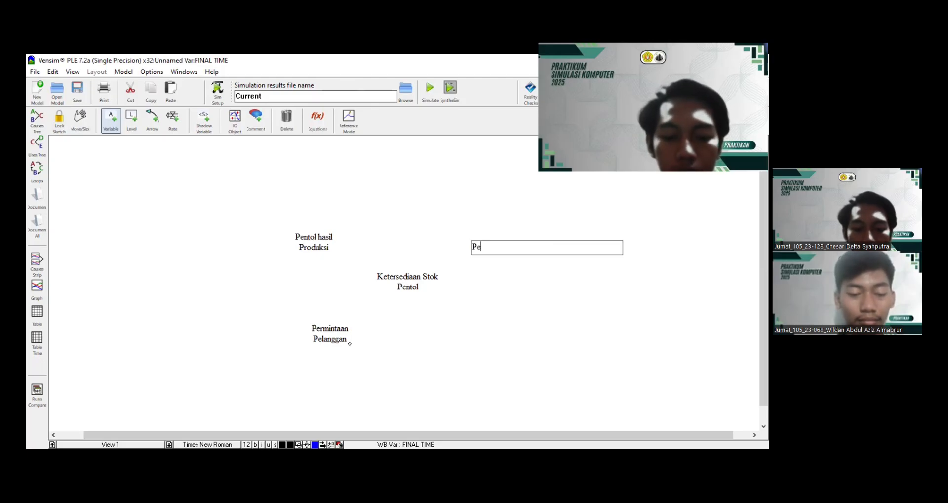
{"action": "type", "text": "ntol Demand"}
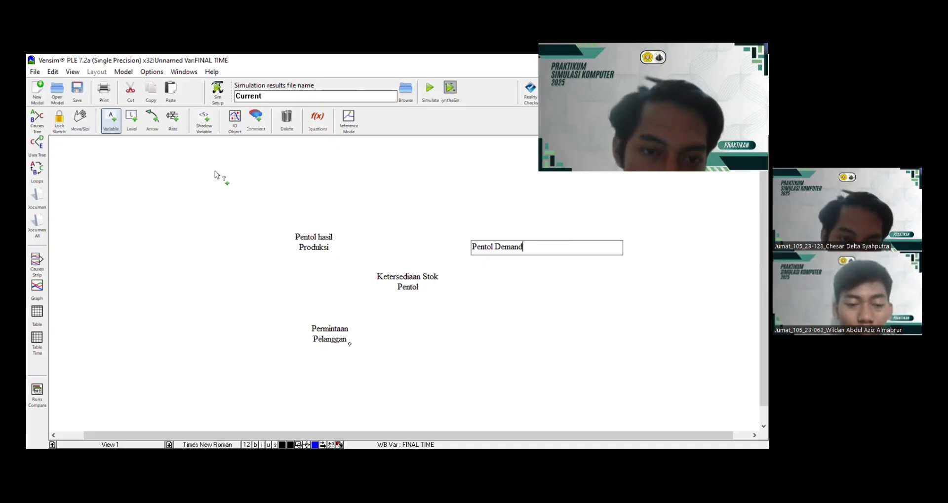
Add a variable named Jumlah Produksi Maksimum to the upper left of Pentol hasil Produksi
{"action": "left_click", "coordinate": [253, 183]}
{"action": "type", "text": "J"}
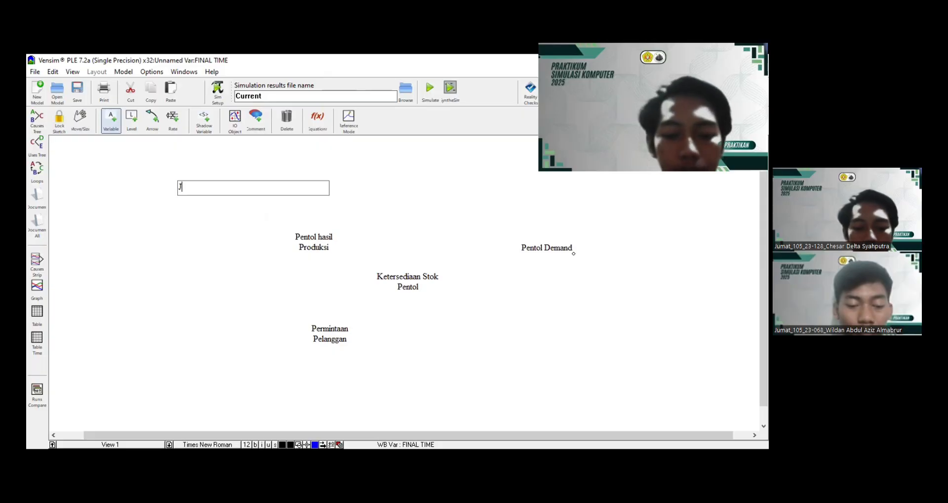
{"action": "type", "text": "umlah"}
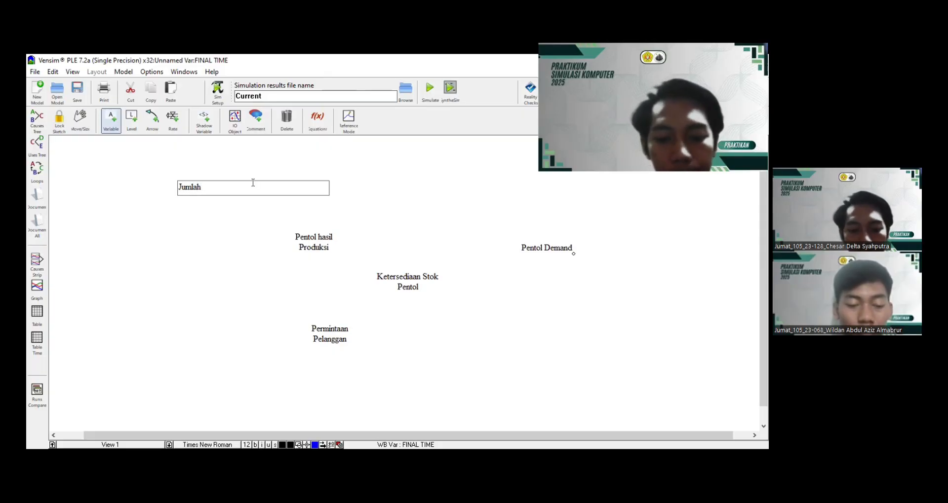
{"action": "type", "text": " Produksi M"}
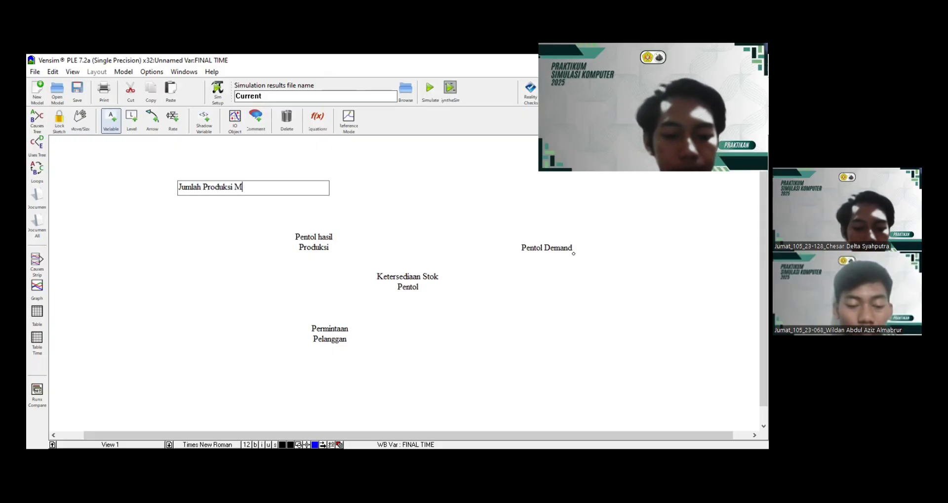
{"action": "type", "text": "aksimum"}
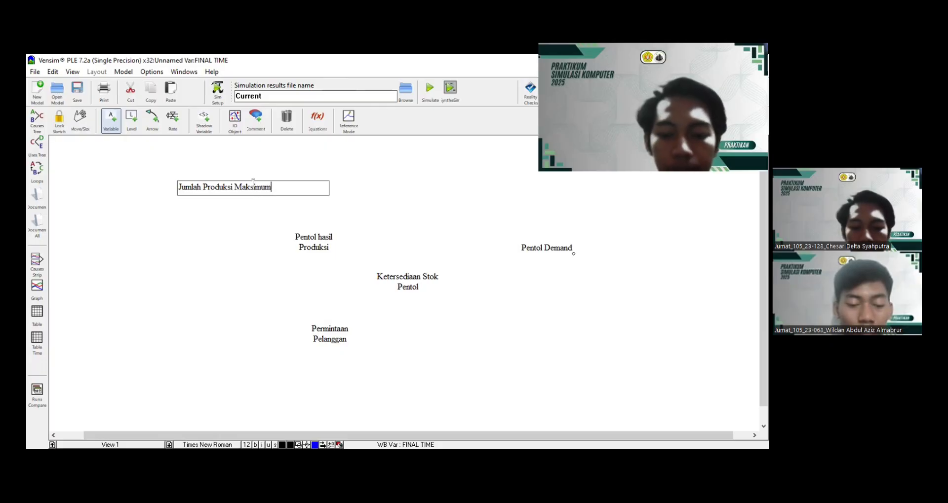
{"action": "key", "text": "Return"}
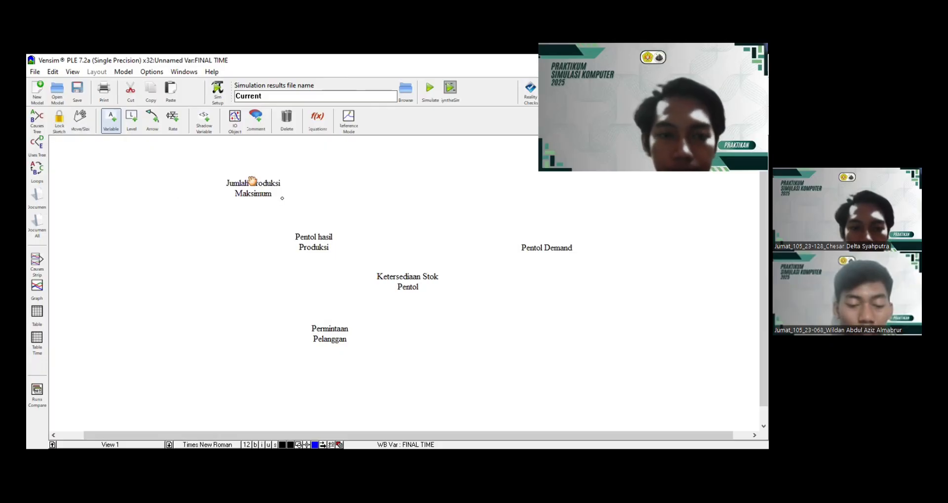
Add a variable to the left of Pentol hasil Produksi with a name starting with Presentase
{"action": "left_click", "coordinate": [207, 236]}
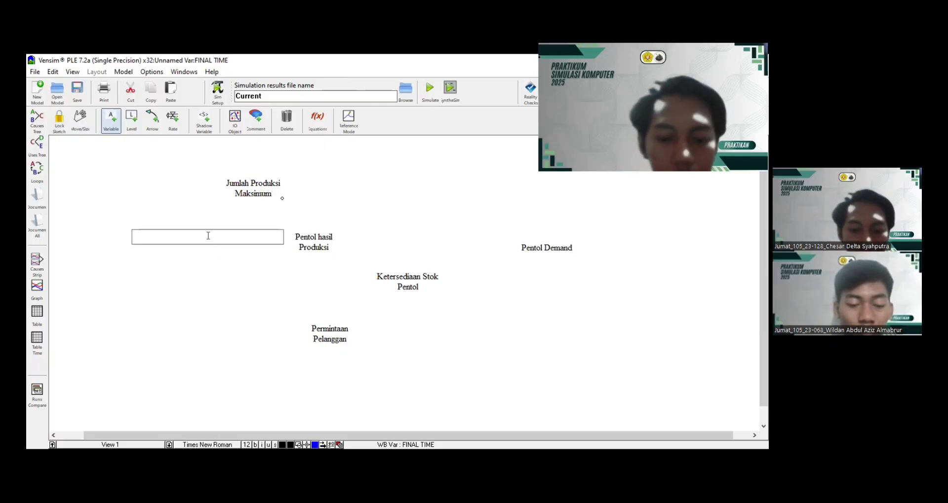
{"action": "type", "text": "Pr"}
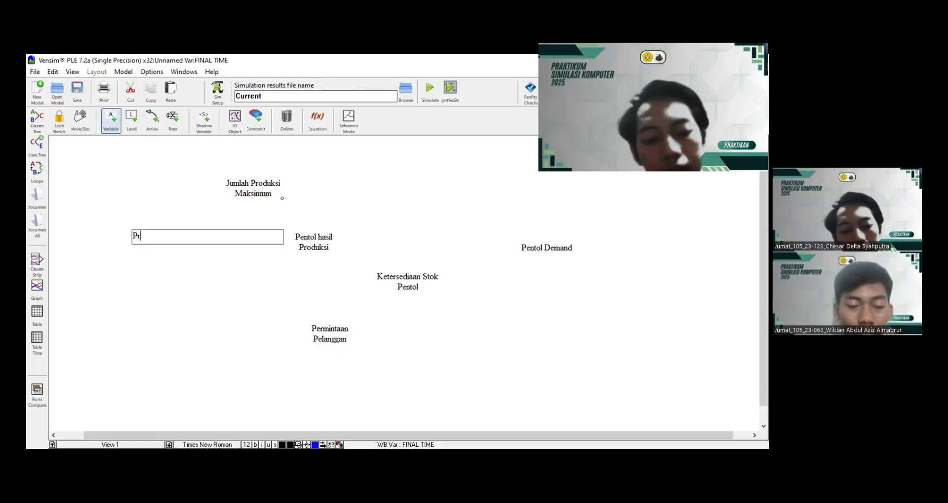
{"action": "type", "text": "esentase "}
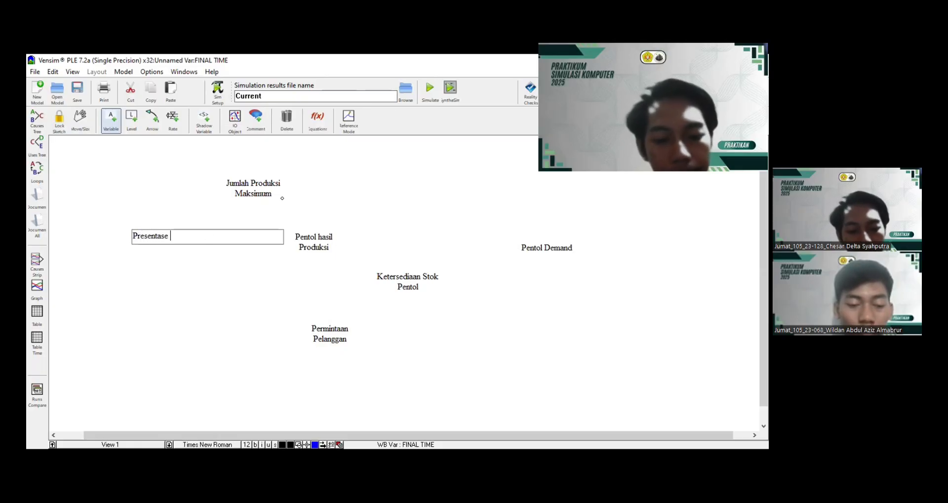
Complete the variable name as Presentase Keberhasilan Produksi and add a variable Rasio Permintaan Perbulan beside Permintaan Pelanggan
{"action": "type", "text": "Keberhas"}
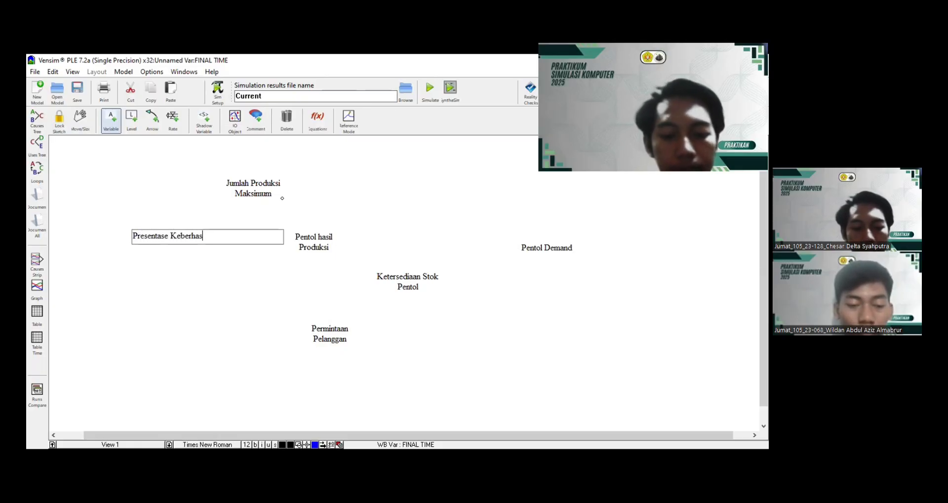
{"action": "type", "text": "ilan Produksi"}
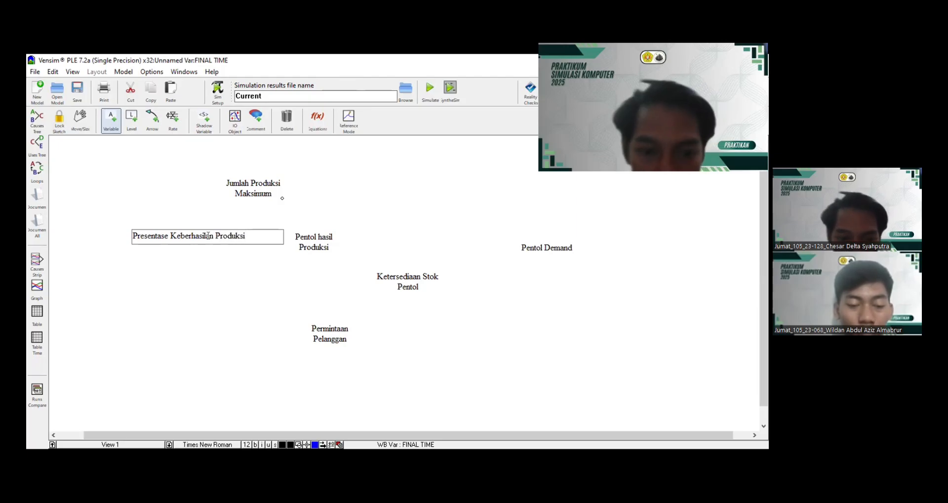
{"action": "left_click", "coordinate": [210, 339]}
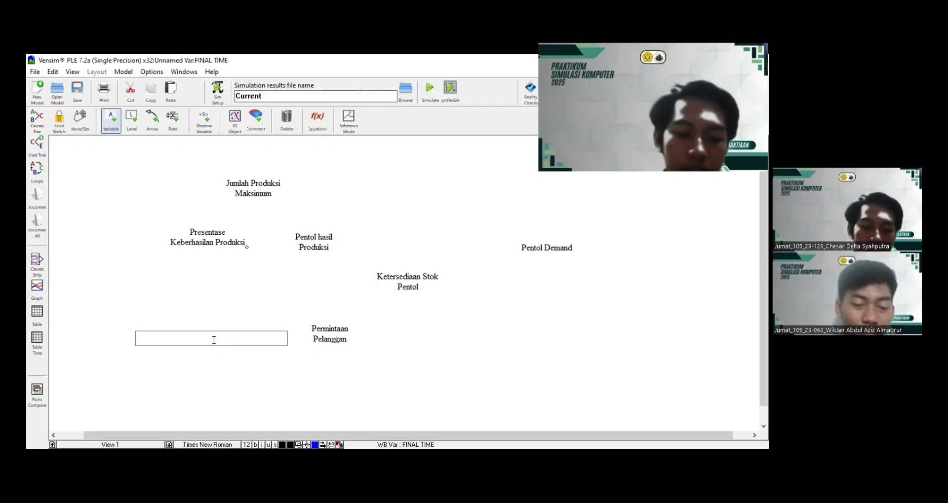
{"action": "type", "text": "Rasio Pe"}
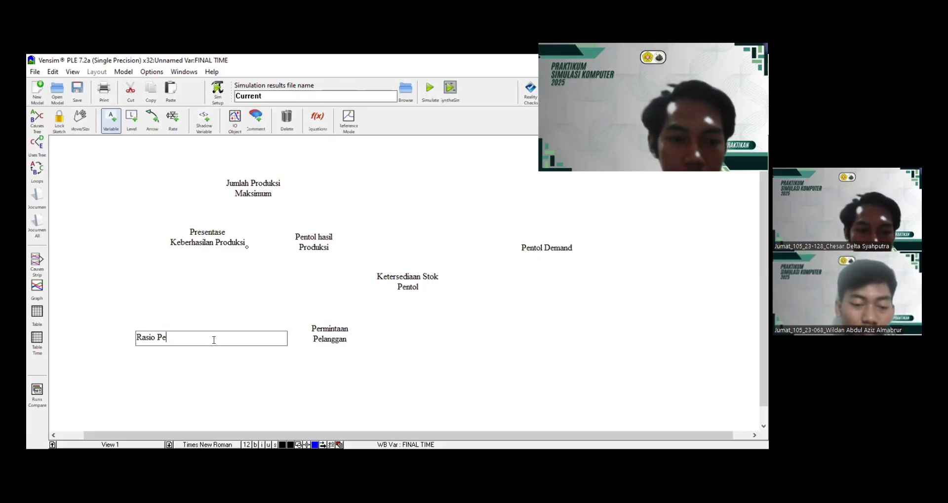
{"action": "type", "text": "rmintaan"}
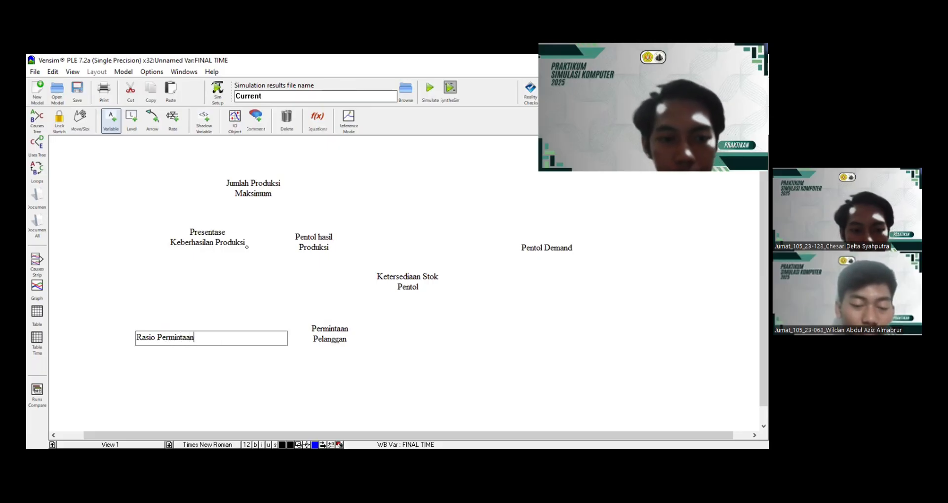
{"action": "type", "text": " Perbulan"}
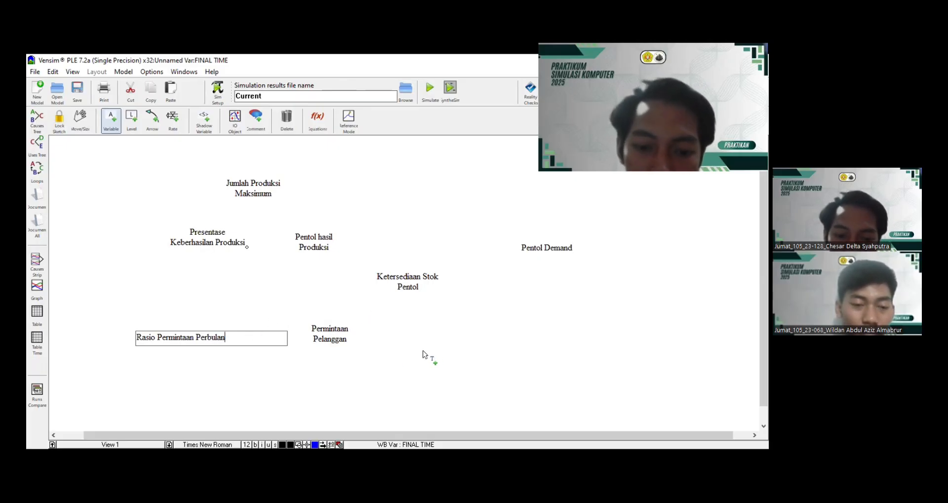
{"action": "key", "text": "Return"}
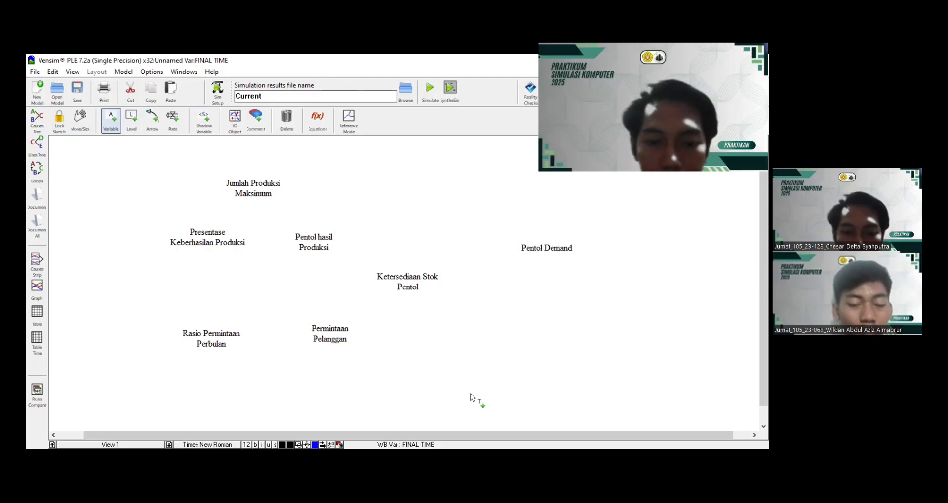
Add a variable named Presentase Demand Pentol above Pentol Demand
{"action": "left_click", "coordinate": [594, 176]}
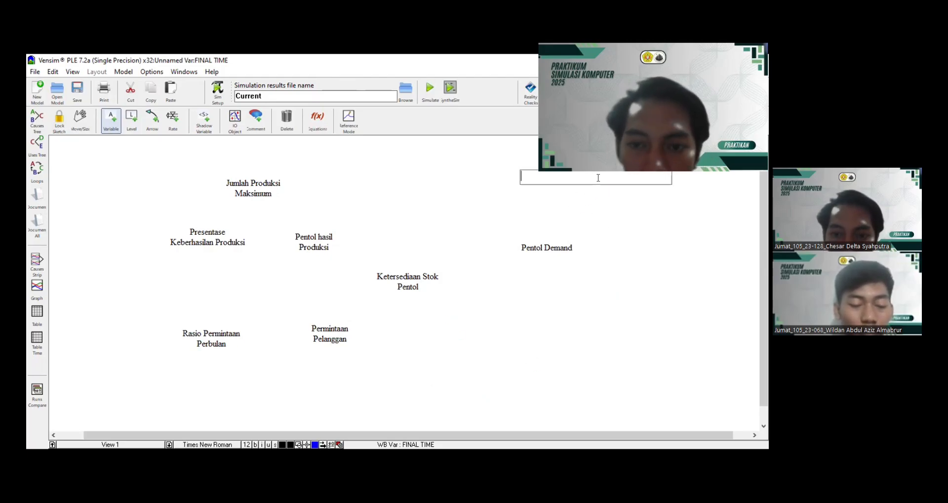
{"action": "type", "text": "Pre"}
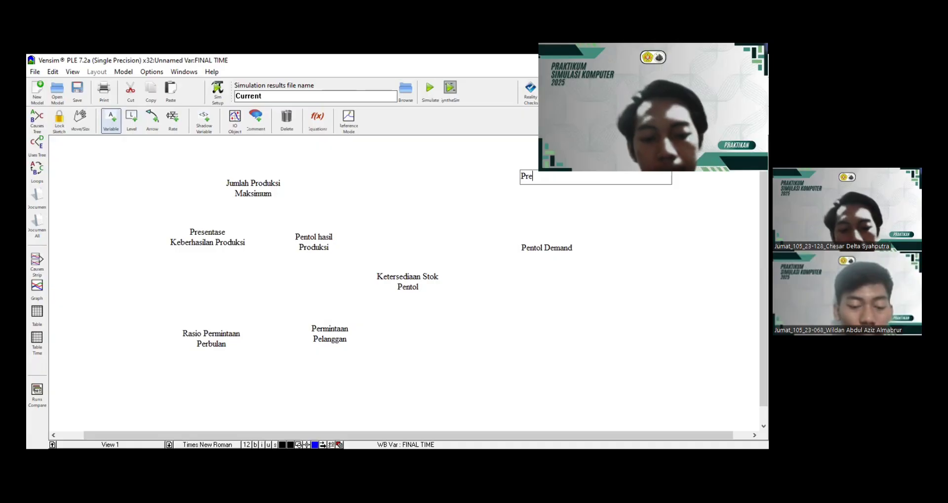
{"action": "type", "text": "sentase "}
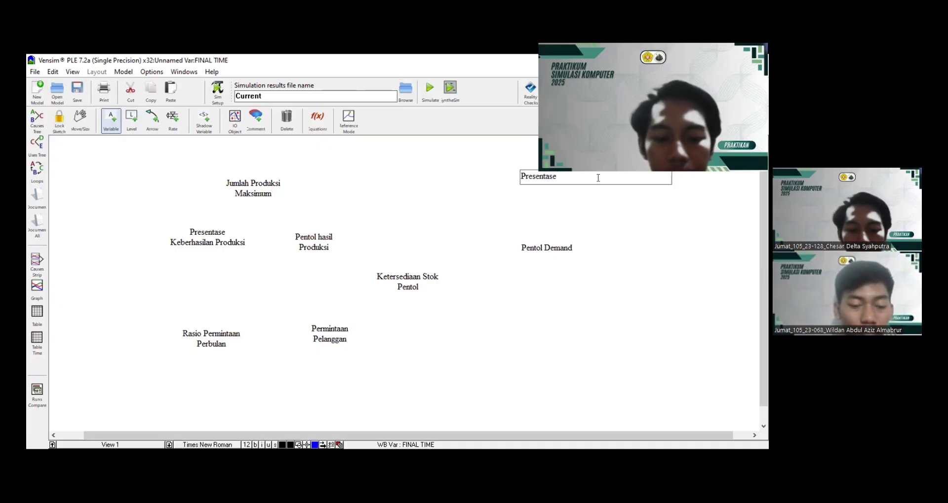
{"action": "type", "text": "Demand "}
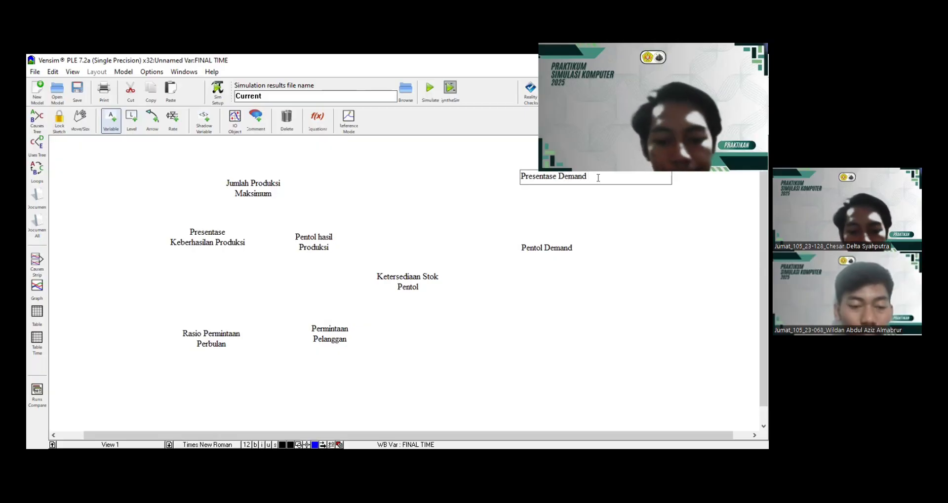
{"action": "type", "text": "Pentol"}
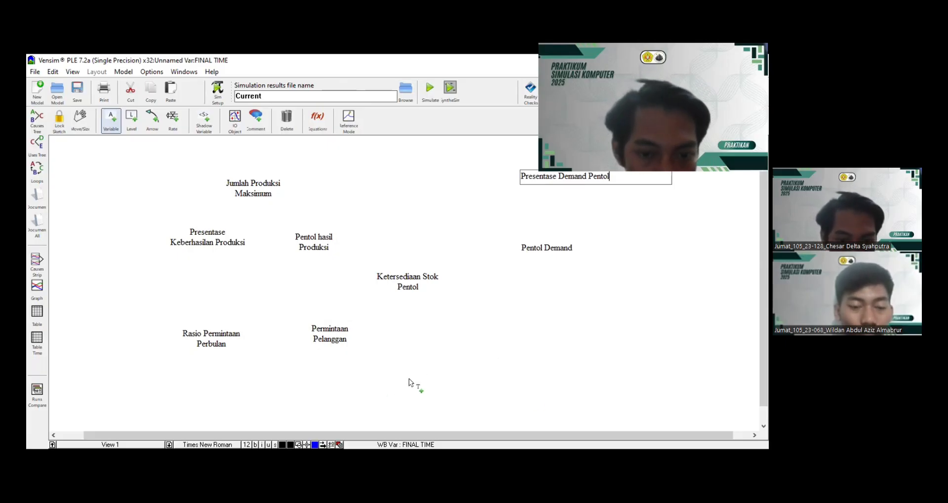
{"action": "scroll", "coordinate": [444, 379], "scroll_direction": "down", "scroll_amount": 1}
{"action": "scroll", "coordinate": [444, 378], "scroll_direction": "up", "scroll_amount": 3}
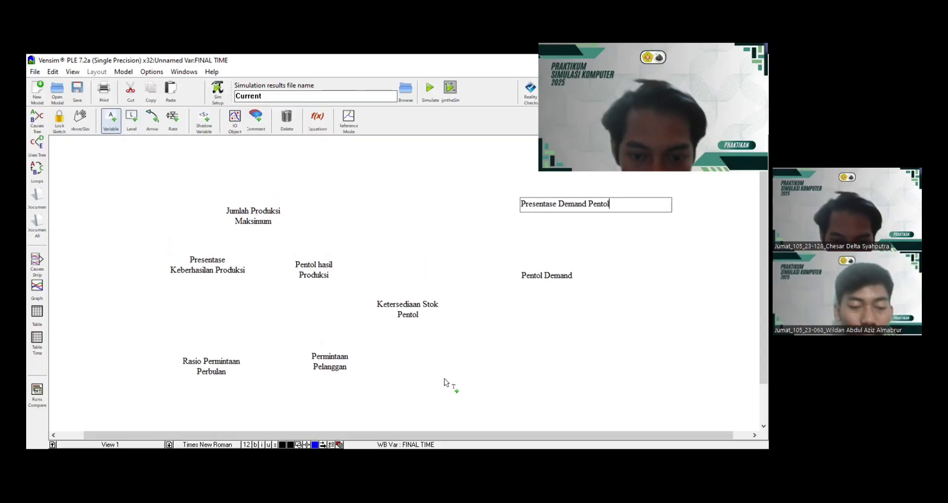
Add a variable named Jumlah Permintaan below and slightly beside Permintaan Pelanggan
{"action": "scroll", "coordinate": [444, 378], "scroll_direction": "down", "scroll_amount": 3}
{"action": "left_click", "coordinate": [404, 351]}
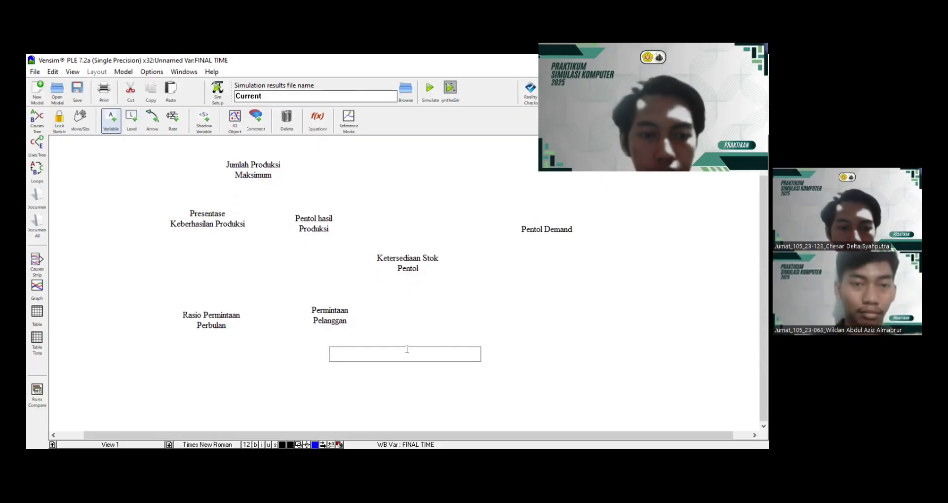
{"action": "type", "text": "Ju"}
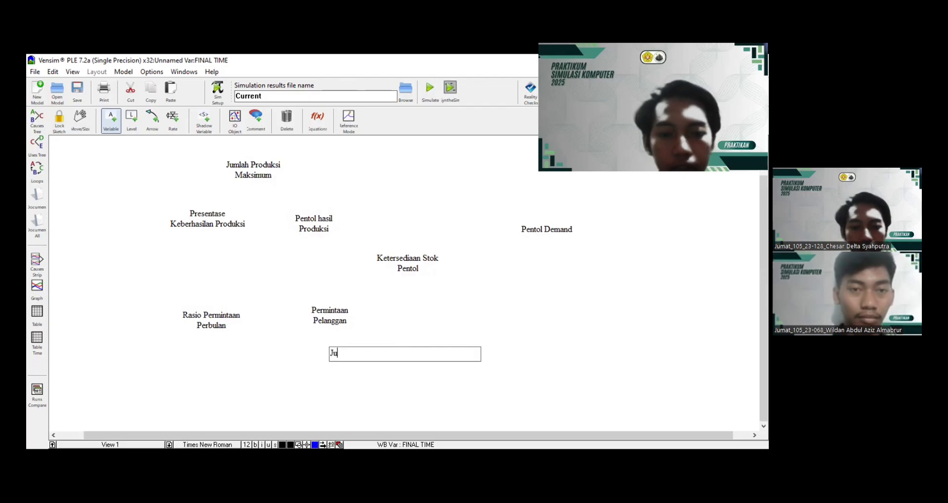
{"action": "type", "text": "mlah P"}
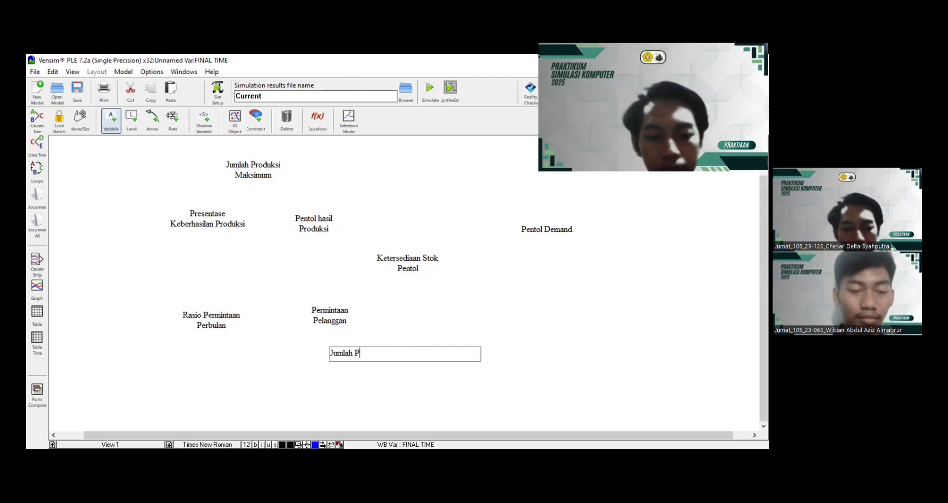
{"action": "type", "text": "ermintaan"}
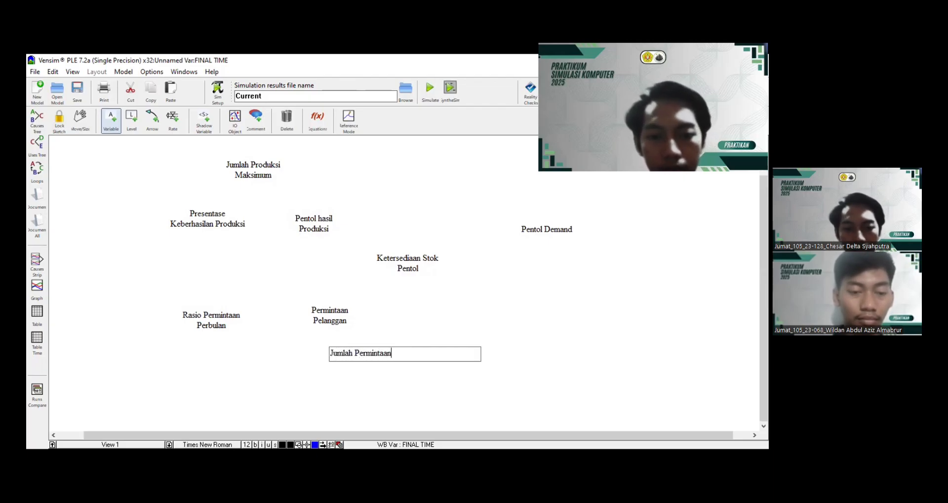
Add the variables Peningkatan Permintaan and Pernurunan Permintaan, one above the other, to the right of Jumlah Permintaan
{"action": "left_click", "coordinate": [511, 309]}
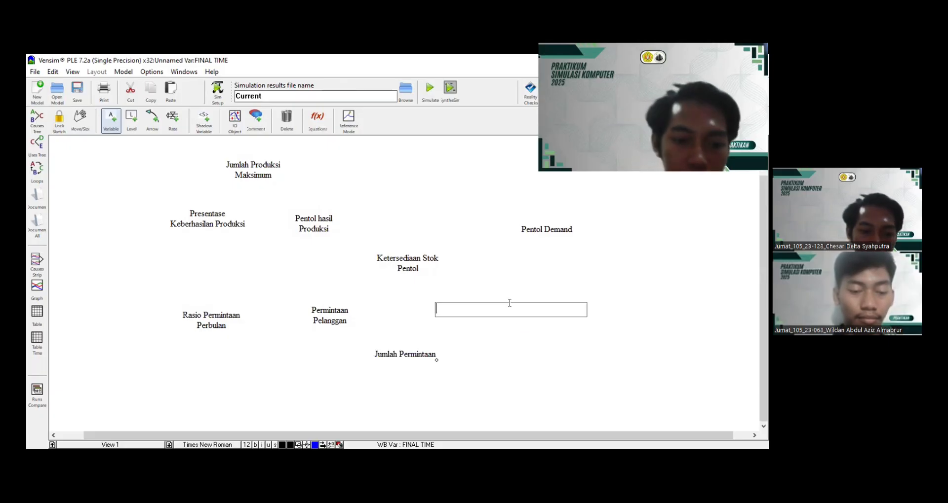
{"action": "type", "text": "Penin"}
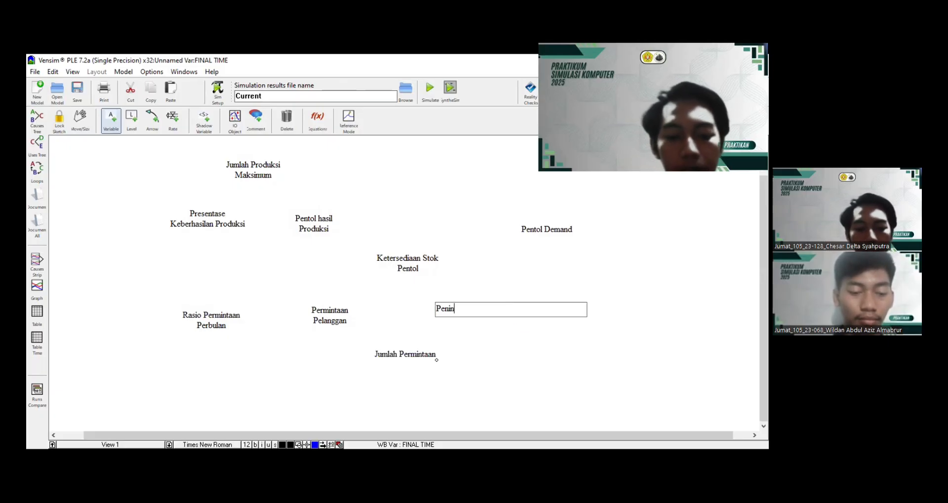
{"action": "type", "text": "gkatan"}
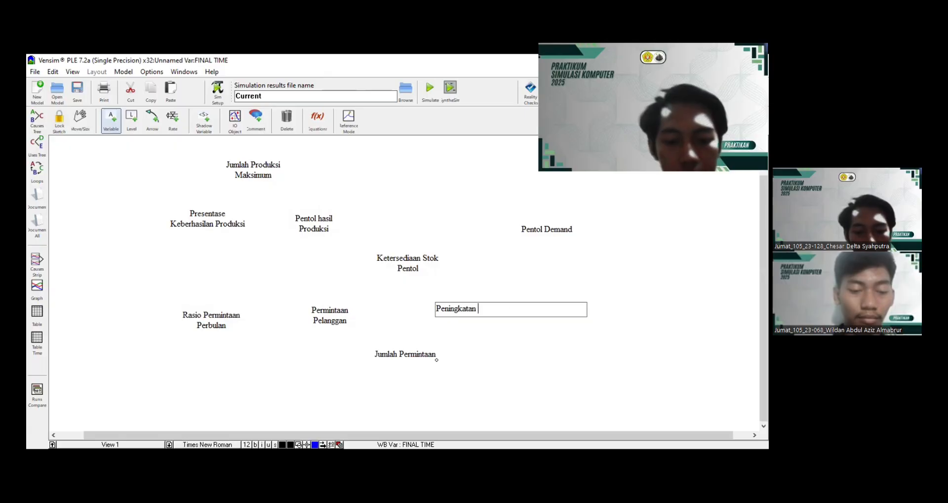
{"action": "type", "text": " Permintaan"}
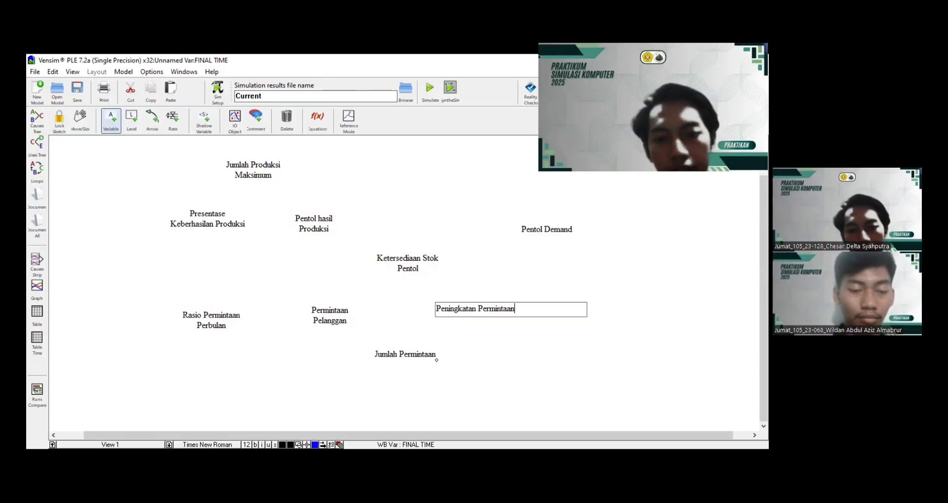
{"action": "left_click", "coordinate": [510, 393]}
{"action": "type", "text": "Pe"}
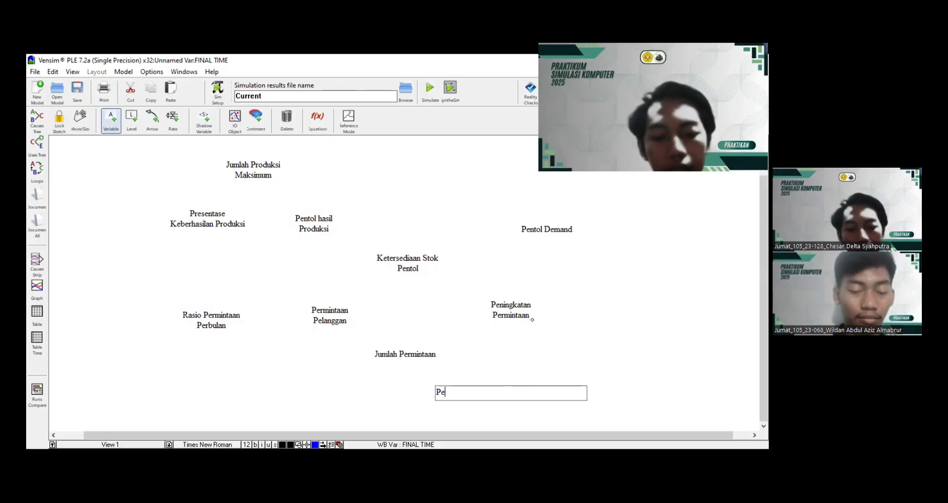
{"action": "type", "text": "rnurunan "}
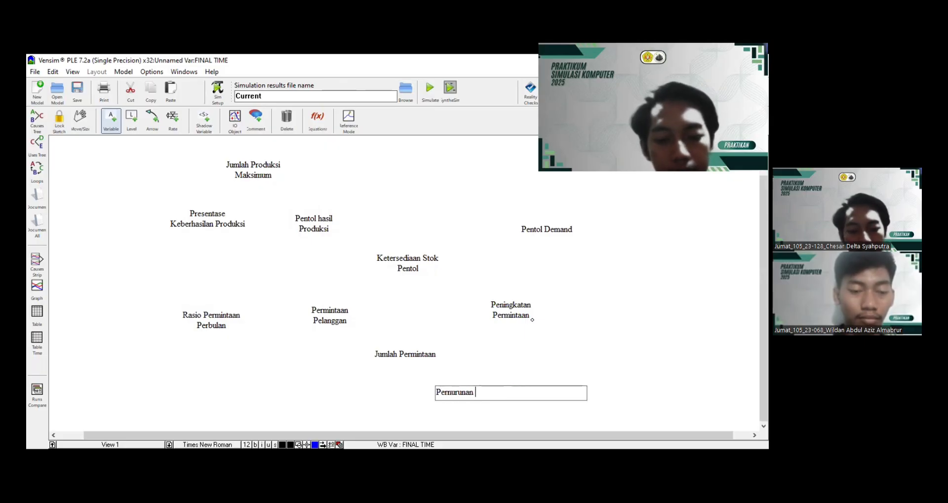
{"action": "type", "text": "Permintaan"}
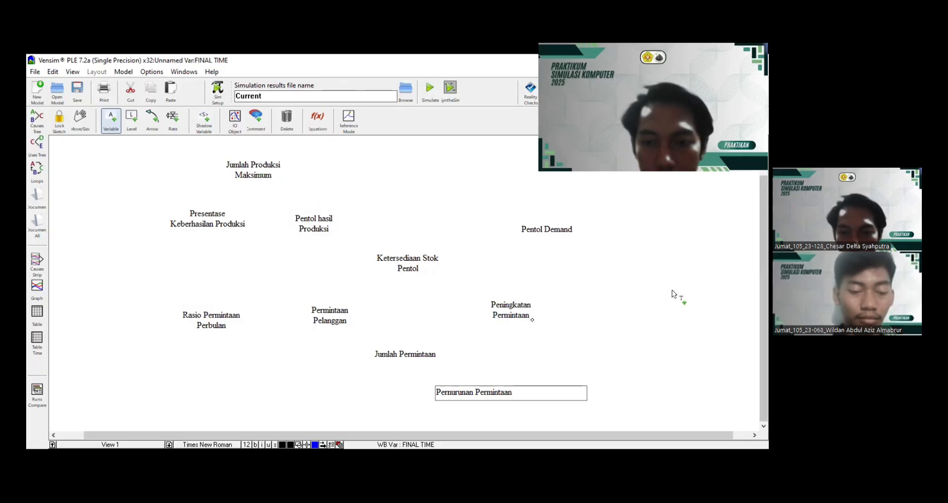
Add the variables Presentase Peningkatan beside Peningkatan Permintaan and Presenase Penurunan beside Pernurunan Permintaan
{"action": "left_click", "coordinate": [658, 313]}
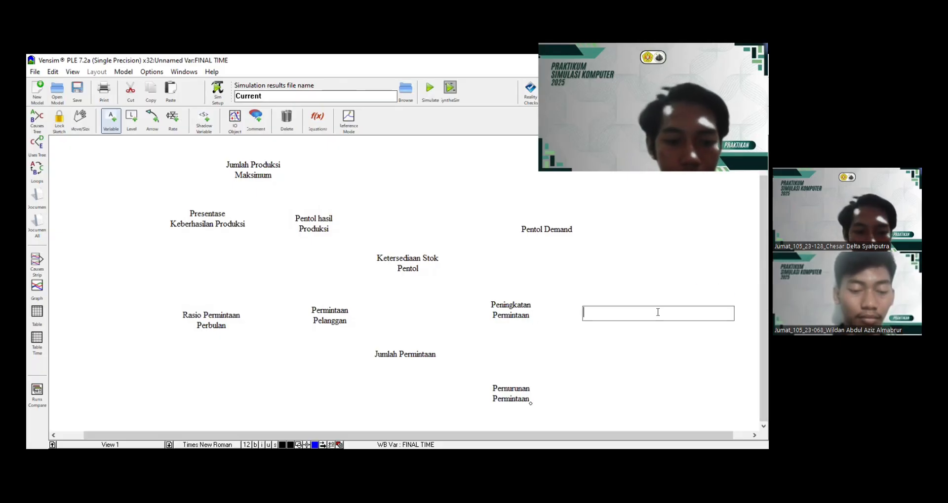
{"action": "type", "text": "Prese"}
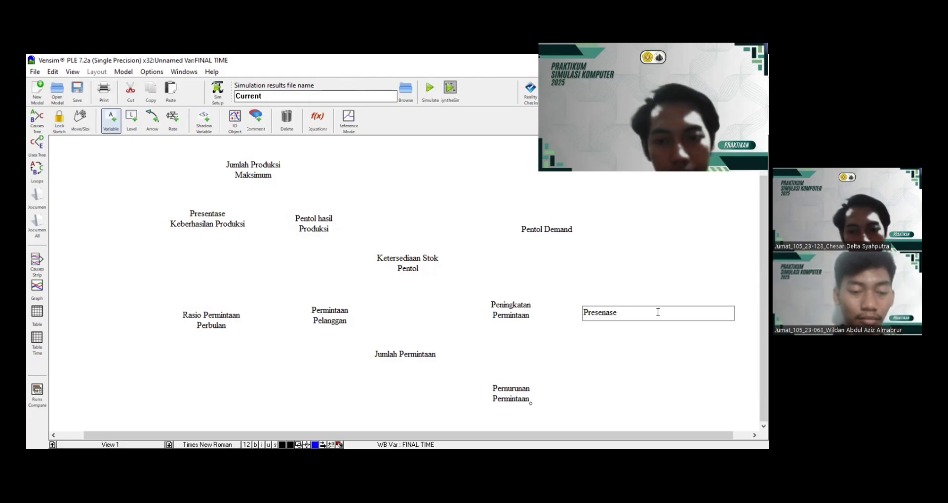
{"action": "type", "text": "nta"}
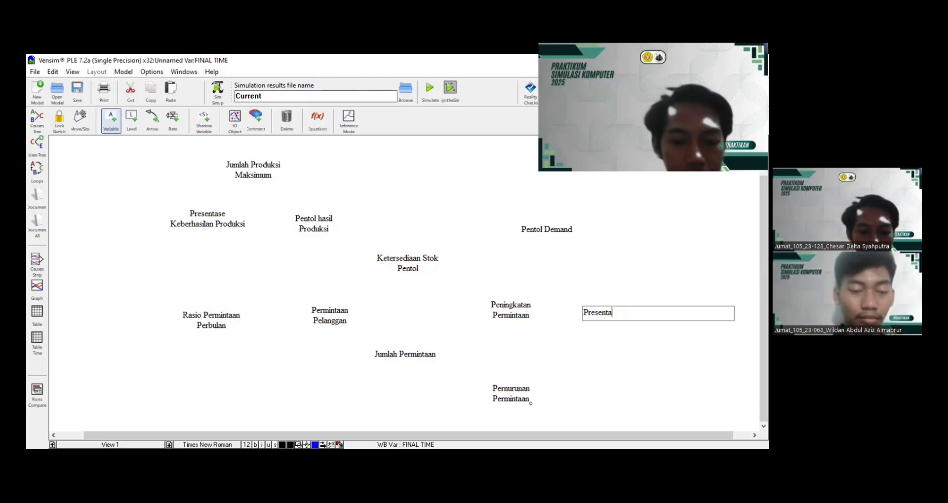
{"action": "type", "text": "se Peningkatan"}
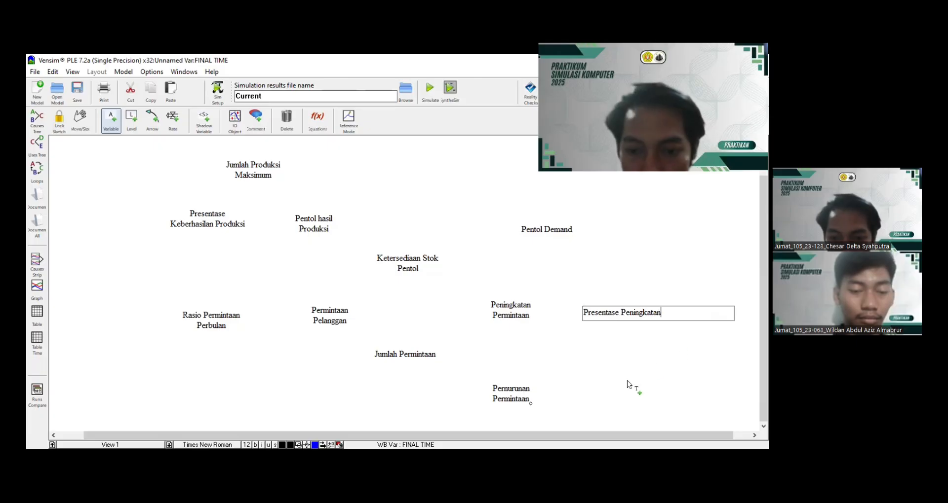
{"action": "left_click", "coordinate": [643, 393]}
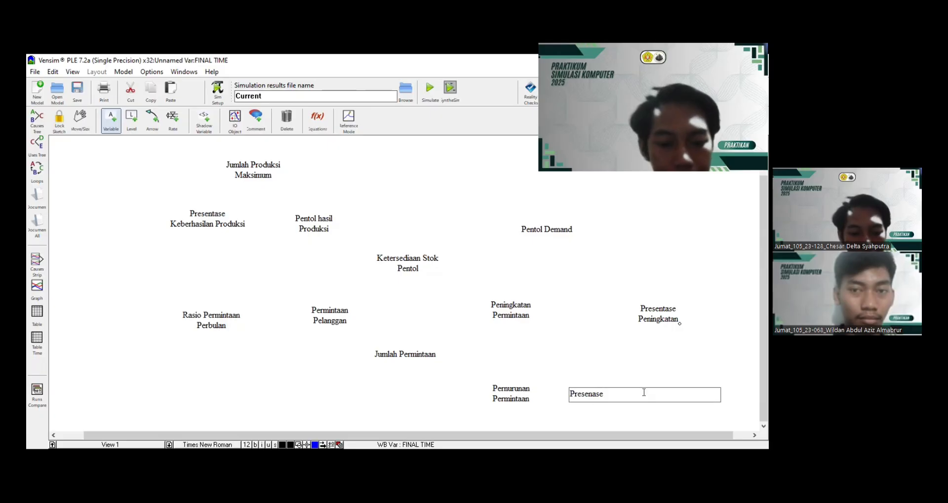
{"action": "type", "text": "Presenase Penurunan"}
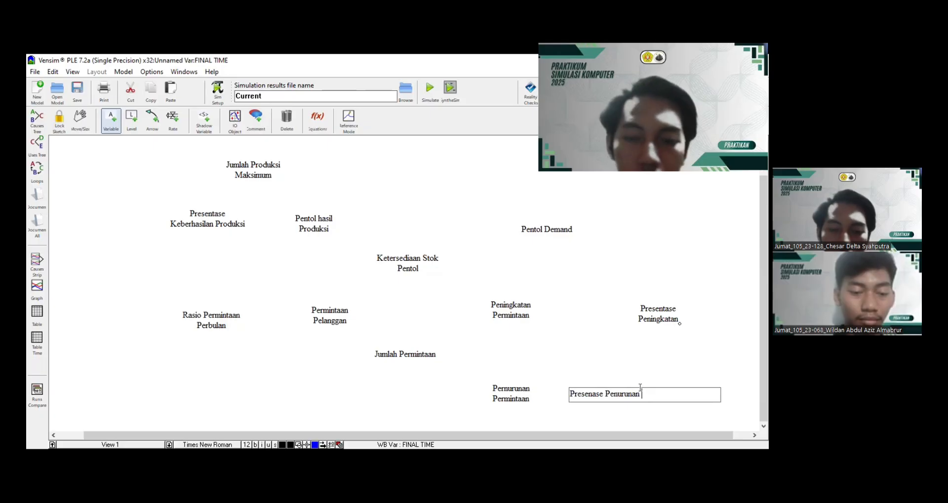
Draw curved causal arrows from Pentol hasil Produksi, Permintaan Pelanggan and Pentol Demand to Ketersediaan Stok Pentol
{"action": "left_click", "coordinate": [149, 122]}
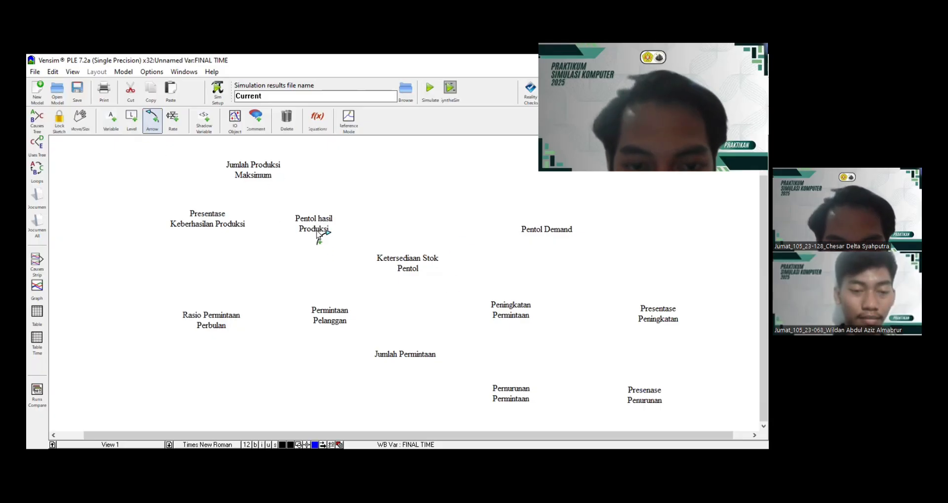
{"action": "left_click_drag", "start_coordinate": [317, 229], "coordinate": [371, 225]}
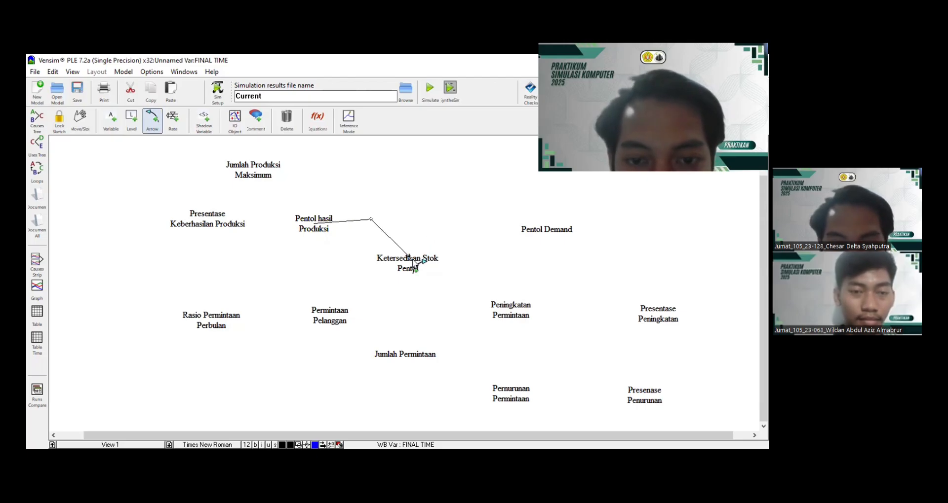
{"action": "left_click", "coordinate": [406, 261]}
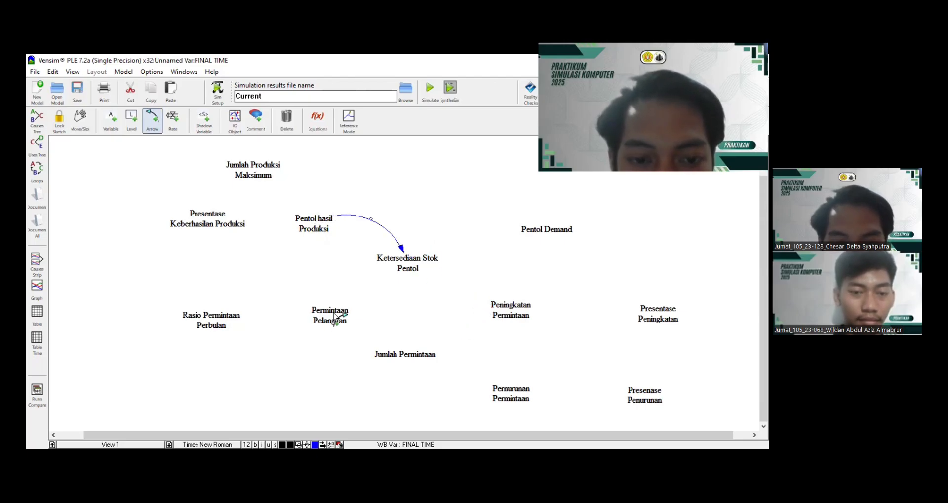
{"action": "left_click_drag", "start_coordinate": [330, 316], "coordinate": [414, 270]}
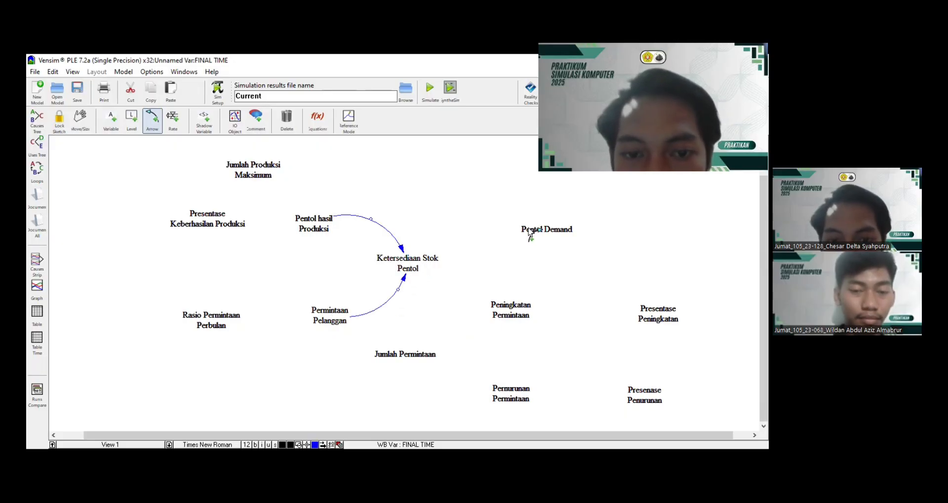
{"action": "left_click_drag", "start_coordinate": [530, 235], "coordinate": [415, 267]}
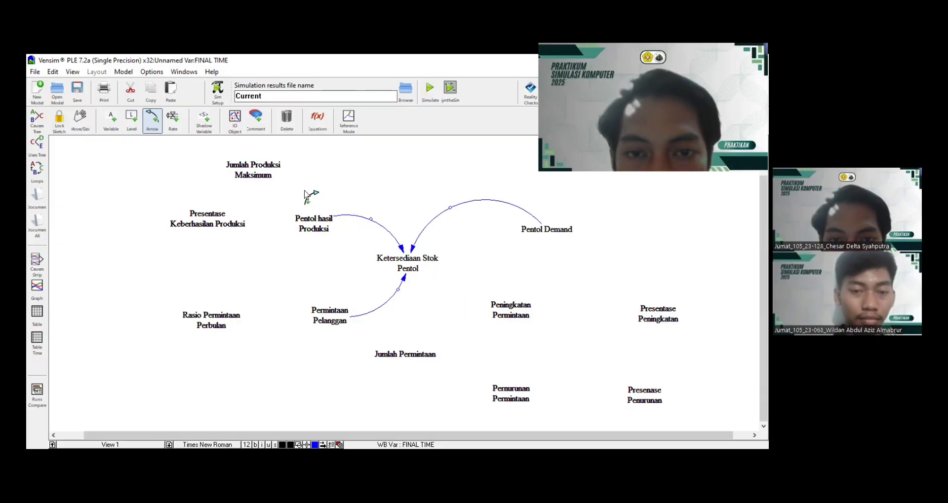
Move Pentol Demand closer to Ketersediaan Stok Pentol and draw a curved return arrow from Ketersediaan Stok Pentol to Pentol Demand, bowing below
{"action": "left_click", "coordinate": [78, 119]}
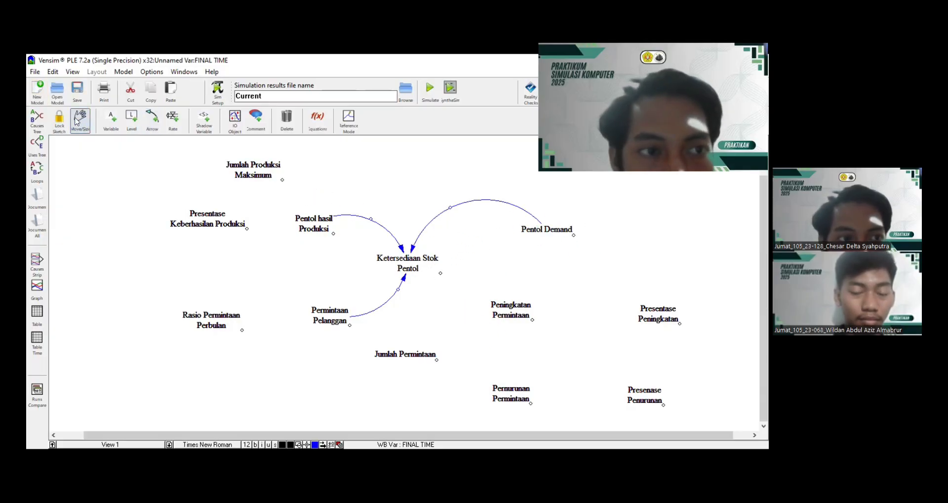
{"action": "left_click_drag", "start_coordinate": [533, 229], "coordinate": [492, 229]}
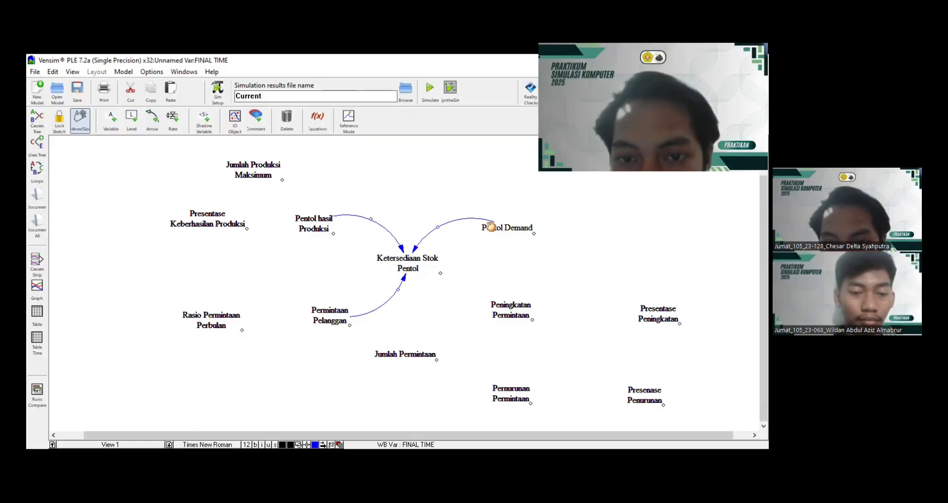
{"action": "left_click", "coordinate": [151, 120]}
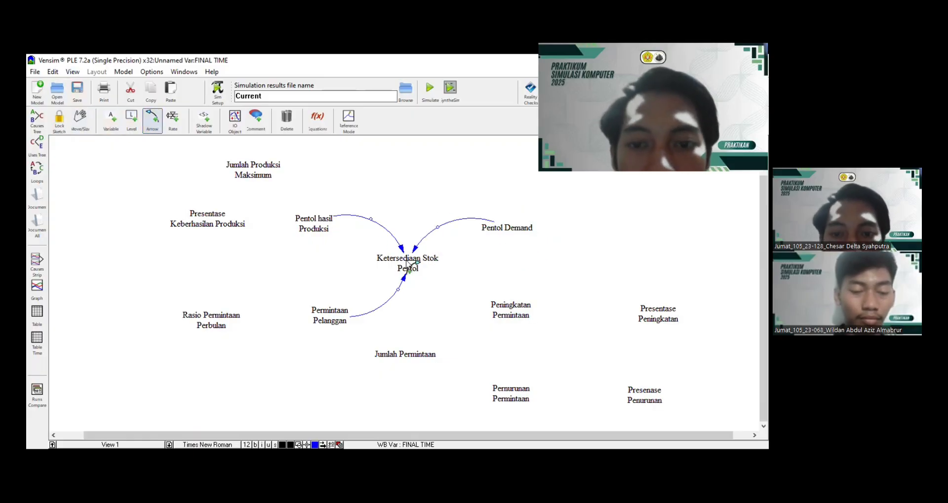
{"action": "left_click", "coordinate": [408, 267]}
{"action": "left_click", "coordinate": [482, 269]}
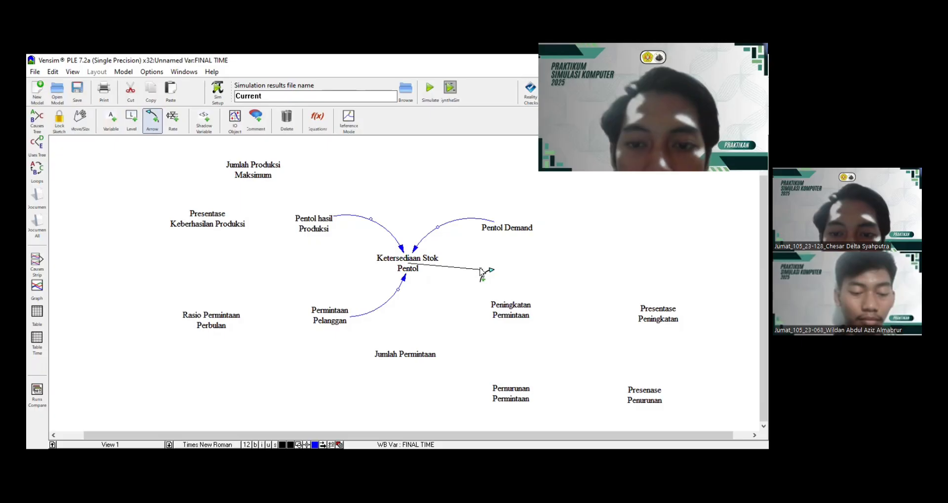
{"action": "left_click", "coordinate": [499, 234]}
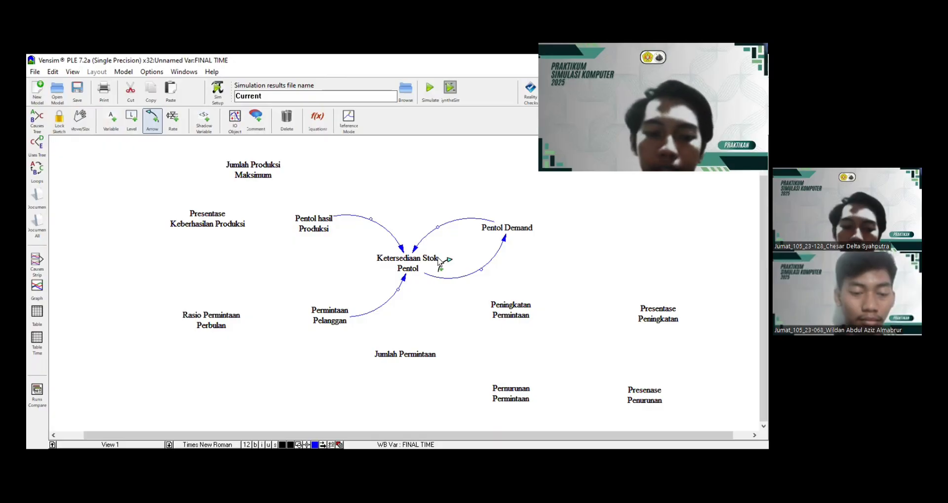
Draw curved causal arrows from Jumlah Produksi Maksimum and Presentase Keberhasilan Produksi to Pentol hasil Produksi
{"action": "left_click", "coordinate": [254, 171]}
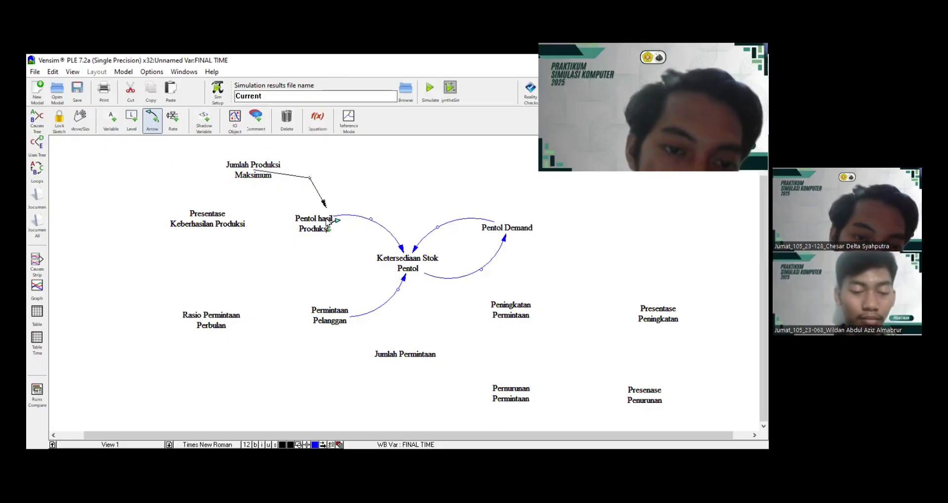
{"action": "left_click", "coordinate": [314, 222]}
{"action": "left_click", "coordinate": [203, 227]}
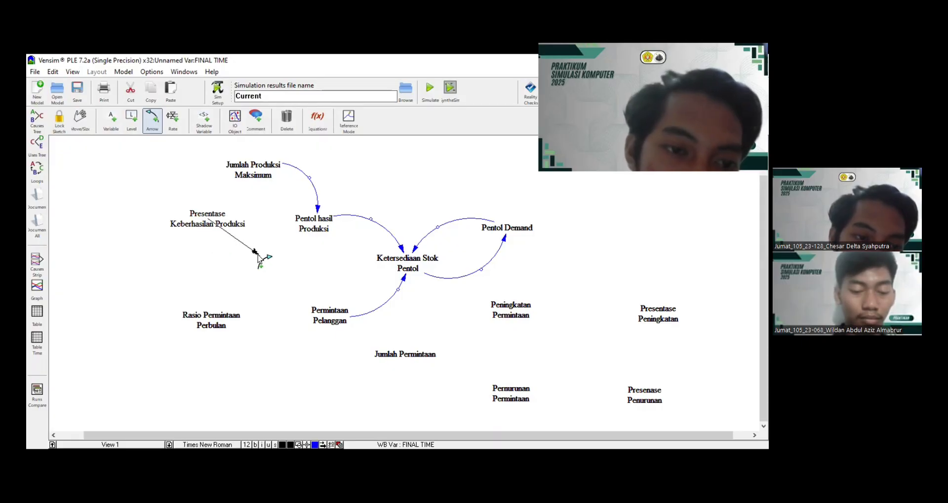
{"action": "left_click", "coordinate": [328, 227]}
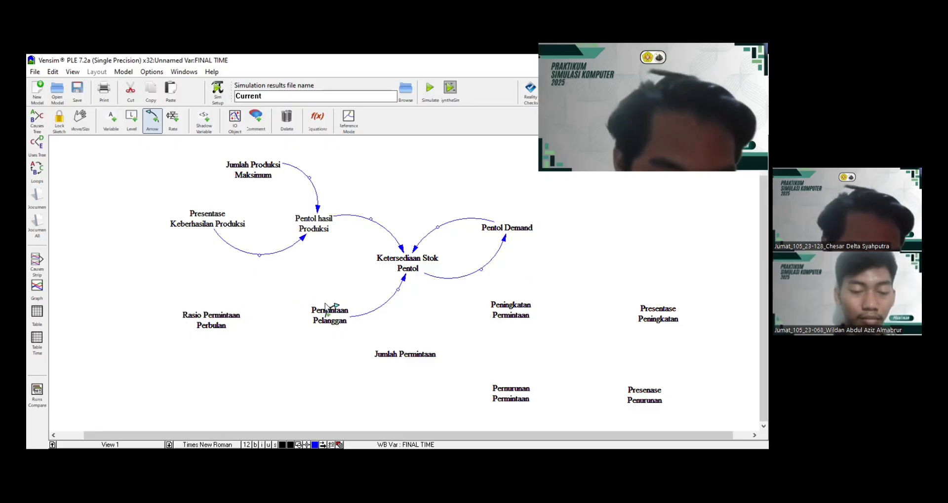
Draw arrows from Rasio Permintaan Perbulan and Jumlah Permintaan to Permintaan Pelanggan, tightening the curve of the arrow from Jumlah Permintaan
{"action": "left_click", "coordinate": [208, 323]}
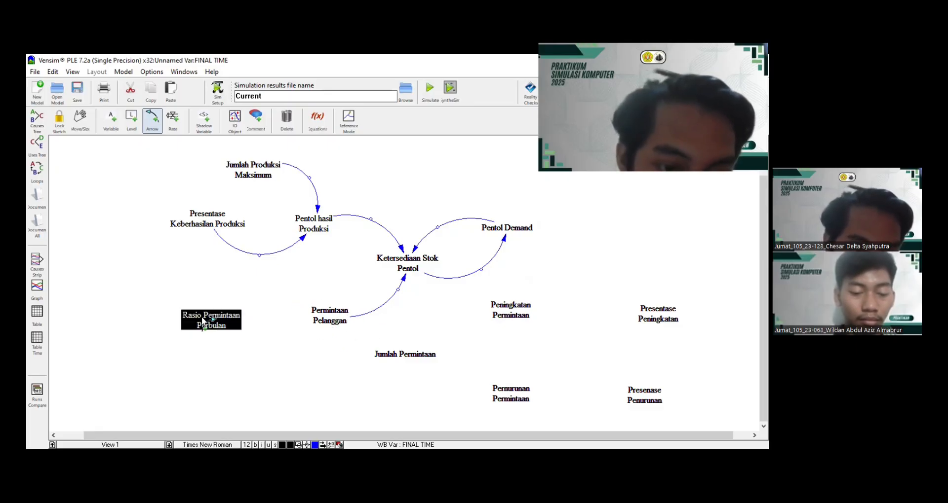
{"action": "left_click", "coordinate": [274, 295]}
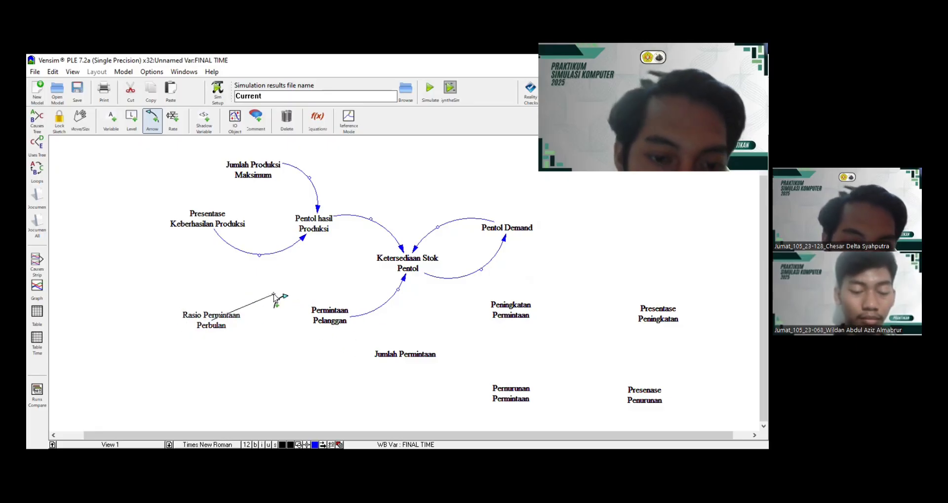
{"action": "left_click", "coordinate": [337, 324]}
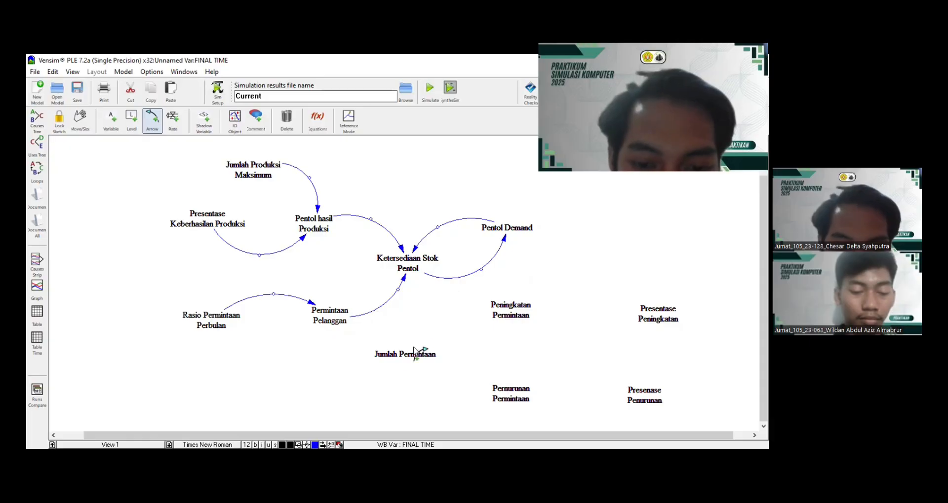
{"action": "left_click", "coordinate": [402, 352]}
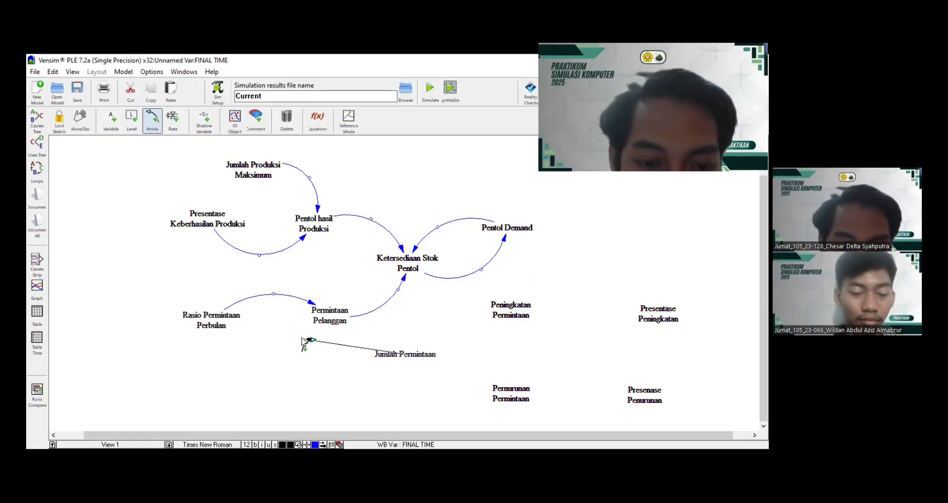
{"action": "left_click", "coordinate": [302, 355]}
{"action": "left_click", "coordinate": [321, 321]}
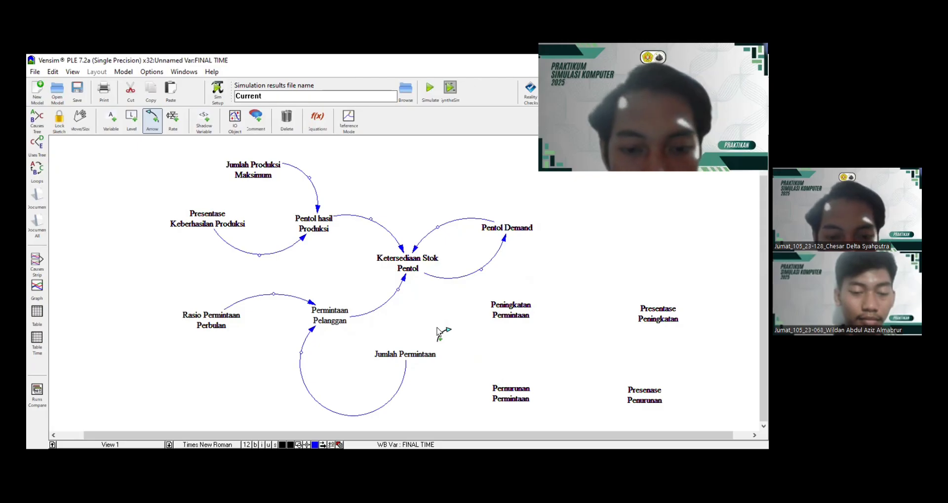
{"action": "left_click_drag", "start_coordinate": [301, 353], "coordinate": [330, 351]}
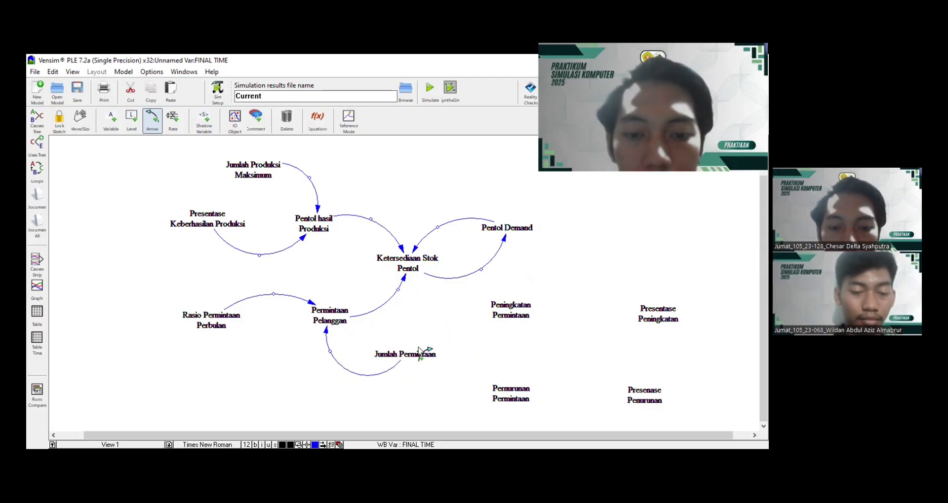
Link Peningkatan Permintaan and Jumlah Permintaan with curved arrows in both directions, forming a loop
{"action": "left_click", "coordinate": [506, 312]}
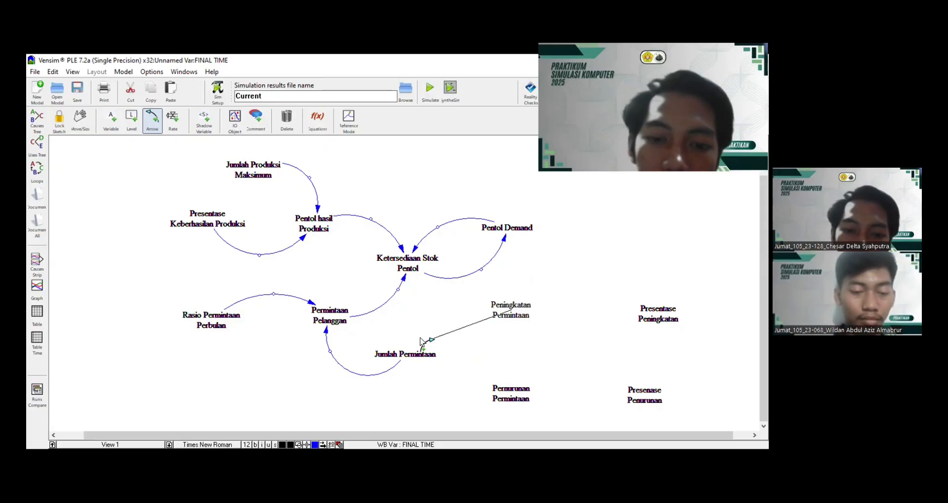
{"action": "left_click", "coordinate": [426, 314]}
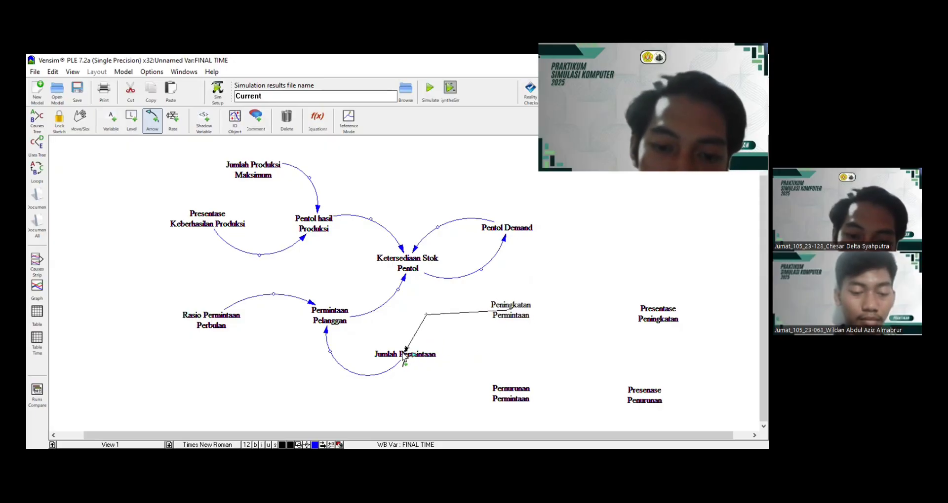
{"action": "left_click", "coordinate": [405, 354]}
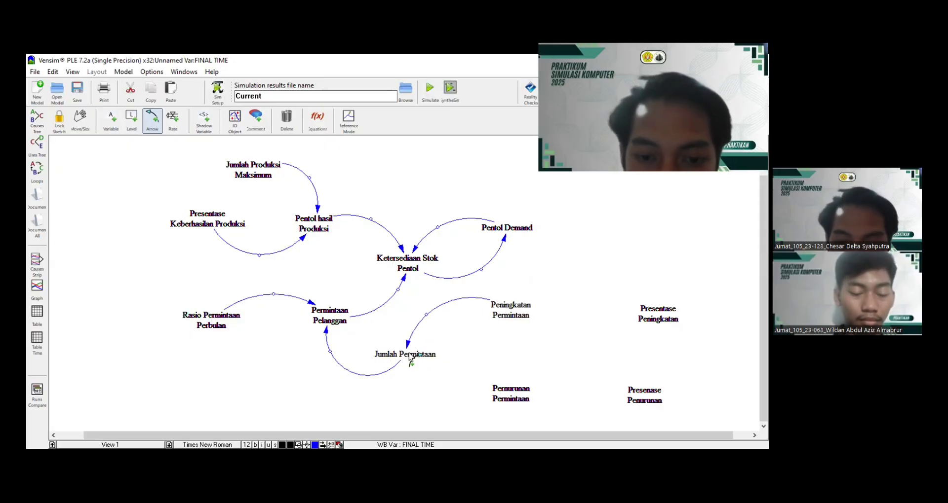
{"action": "left_click", "coordinate": [405, 357]}
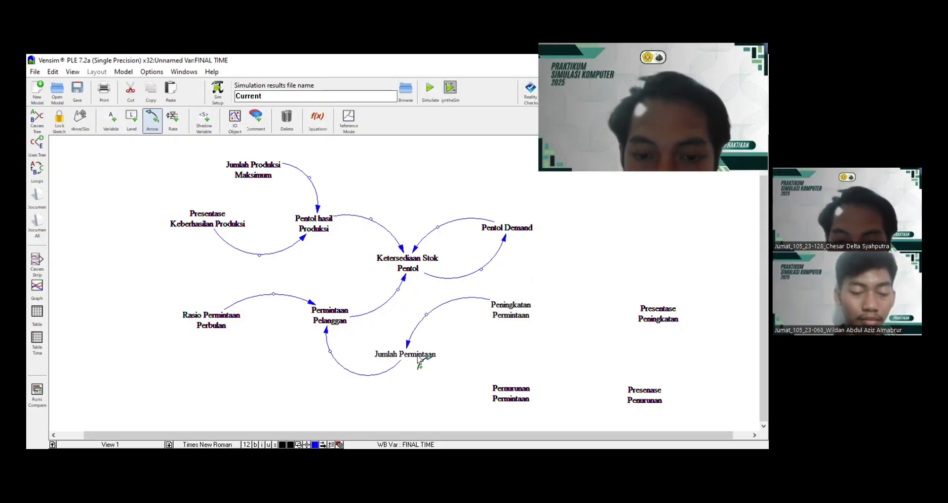
{"action": "left_click", "coordinate": [489, 355]}
{"action": "left_click", "coordinate": [512, 317]}
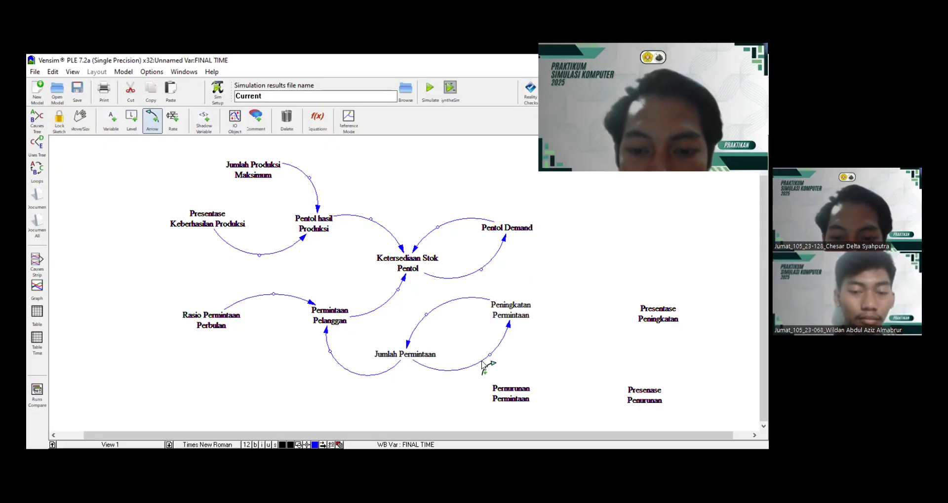
Link Pernurunan Permintaan and Jumlah Permintaan with arrows in both directions, bending the arrow into Jumlah Permintaan below the existing loop
{"action": "left_click", "coordinate": [503, 395]}
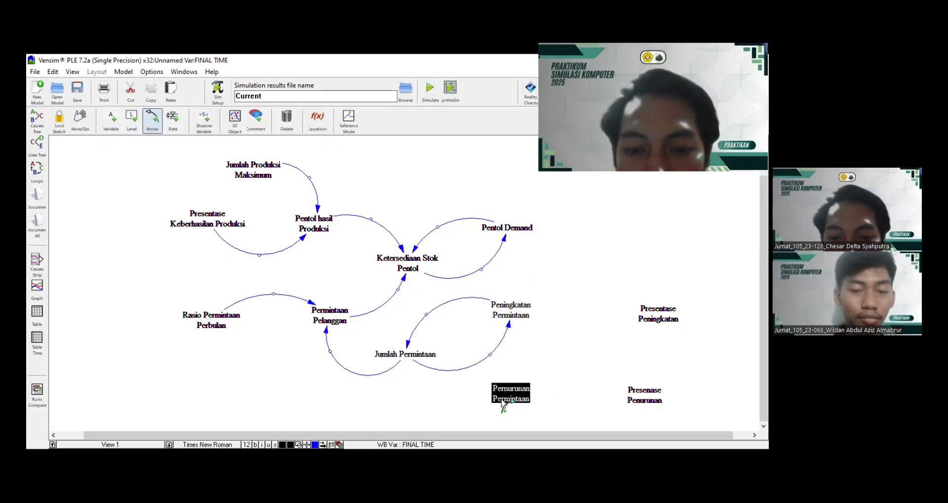
{"action": "left_click", "coordinate": [478, 363]}
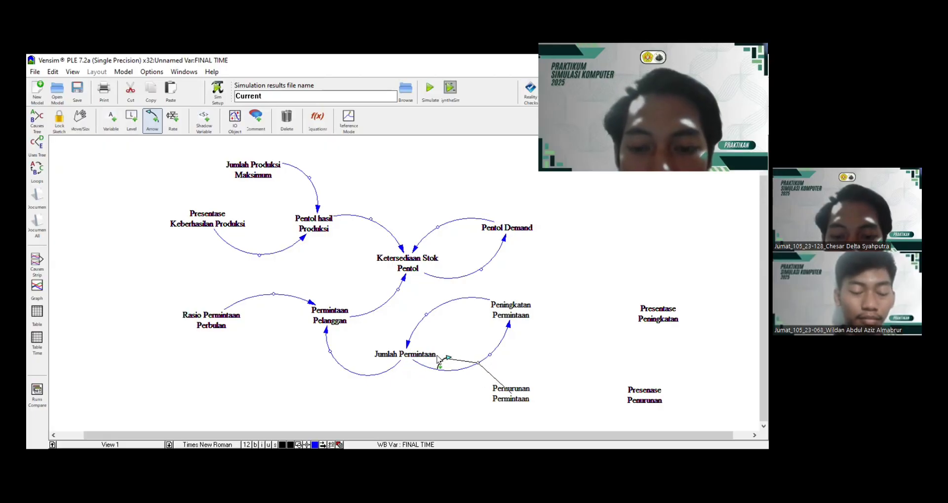
{"action": "left_click", "coordinate": [428, 358]}
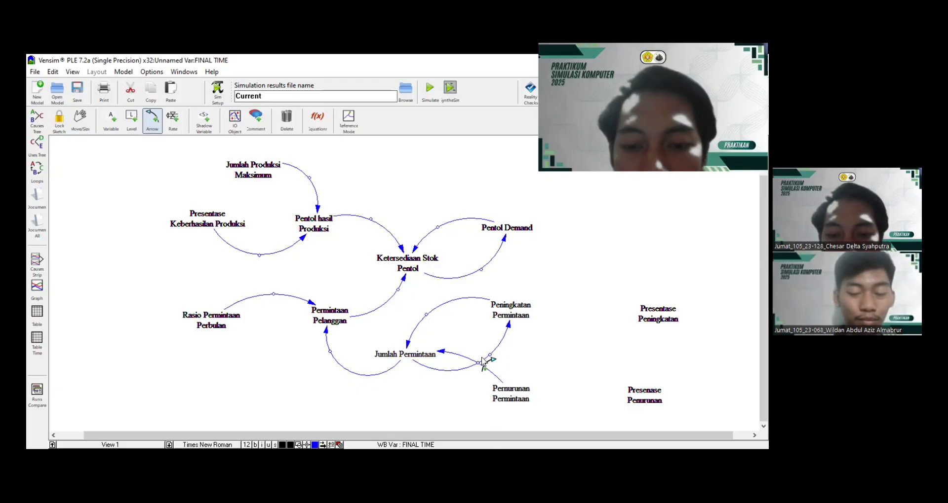
{"action": "left_click_drag", "start_coordinate": [476, 361], "coordinate": [429, 389]}
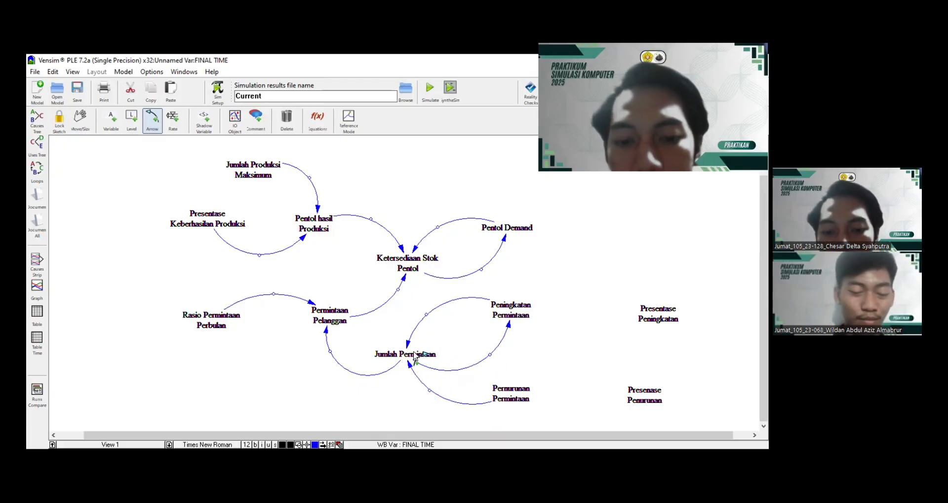
{"action": "mouse_move", "coordinate": [414, 355]}
{"action": "left_mouse_down"}
{"action": "mouse_move", "coordinate": [518, 376]}
{"action": "mouse_move", "coordinate": [499, 372]}
{"action": "mouse_move", "coordinate": [496, 359]}
{"action": "mouse_move", "coordinate": [508, 394]}
{"action": "mouse_move", "coordinate": [501, 402]}
{"action": "left_mouse_up"}
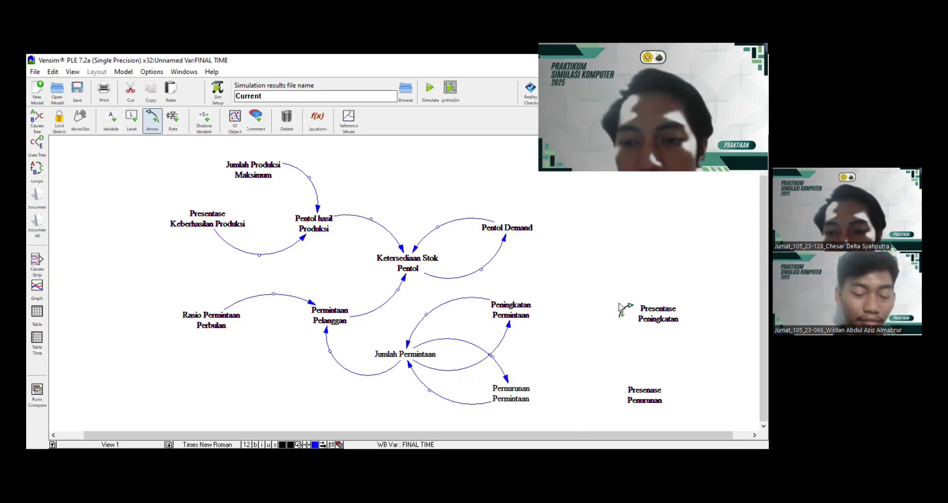
Draw arrows from Presentase Peningkatan to Peningkatan Permintaan, Presenase Penurunan to Pernurunan Permintaan, and the variable above Pentol Demand to Pentol Demand
{"action": "left_click_drag", "start_coordinate": [644, 313], "coordinate": [514, 307]}
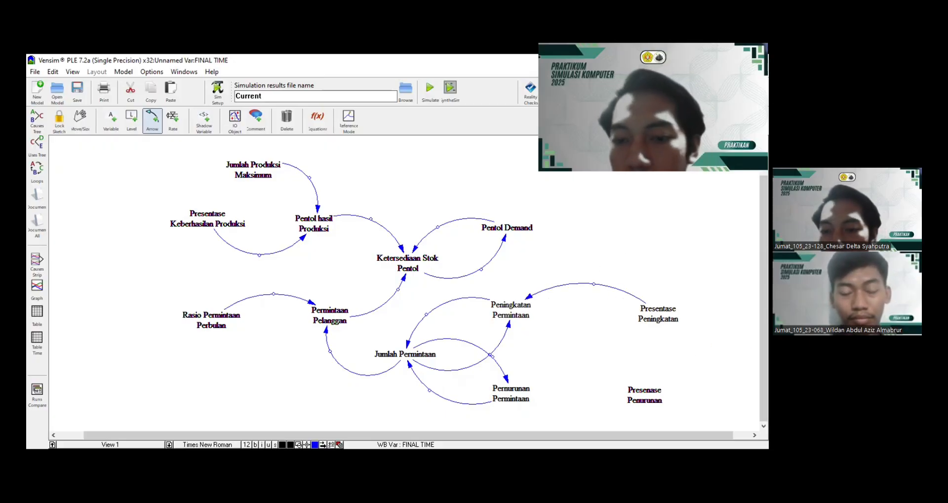
{"action": "left_click_drag", "start_coordinate": [644, 400], "coordinate": [520, 403]}
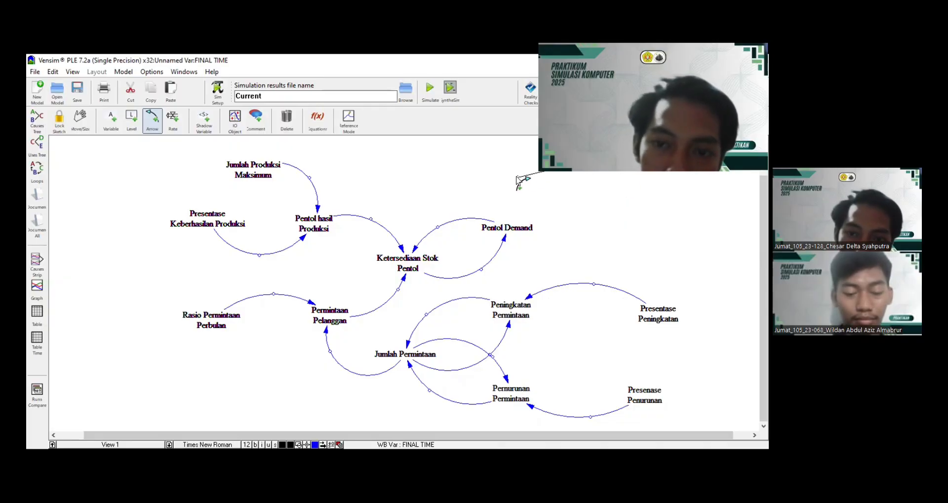
{"action": "left_click", "coordinate": [516, 177]}
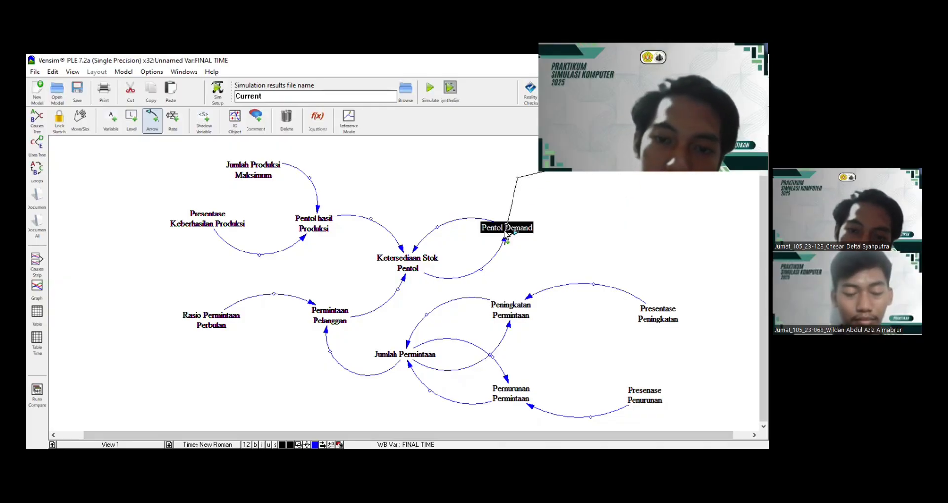
{"action": "left_click", "coordinate": [506, 231]}
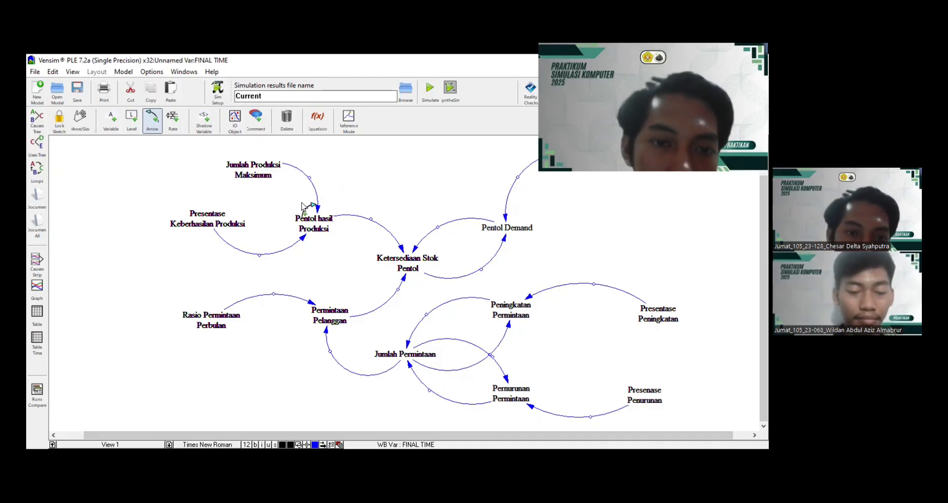
Set + polarity on the arrows from Jumlah Produksi Maksimum and Presentase Keberhasilan Produksi to Pentol hasil Produksi
{"action": "left_click", "coordinate": [81, 121]}
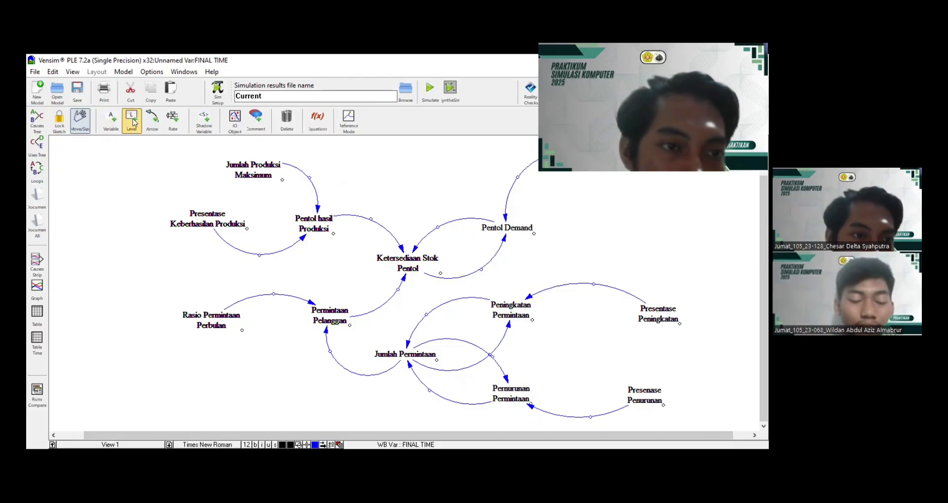
{"action": "left_click", "coordinate": [152, 121]}
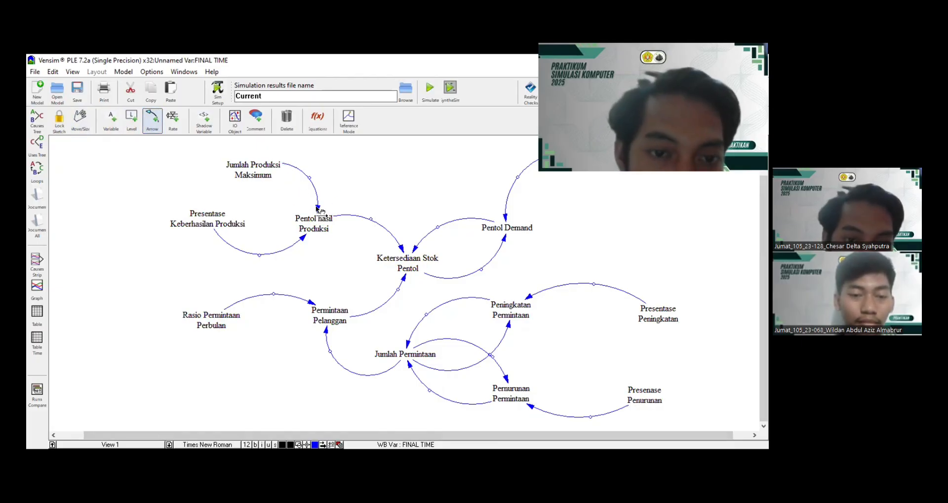
{"action": "left_click", "coordinate": [317, 207]}
{"action": "key", "text": "Delete"}
{"action": "right_click", "coordinate": [317, 210]}
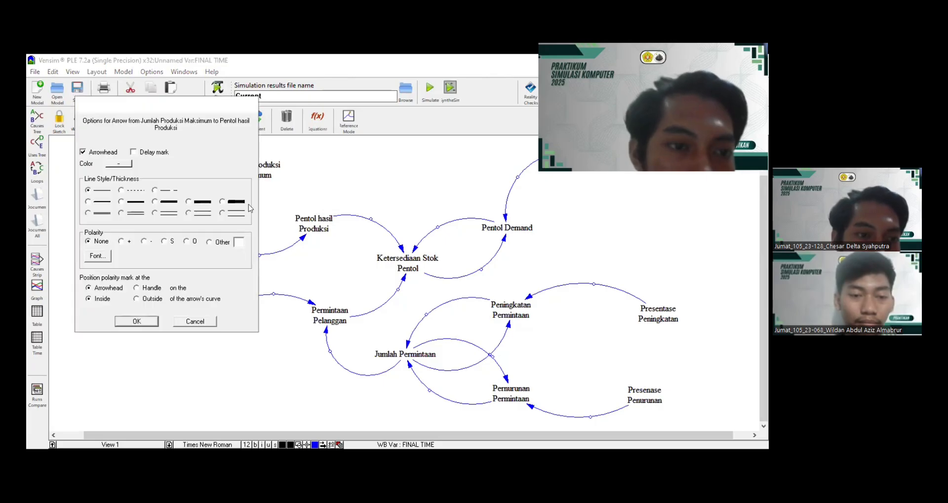
{"action": "left_click", "coordinate": [121, 242]}
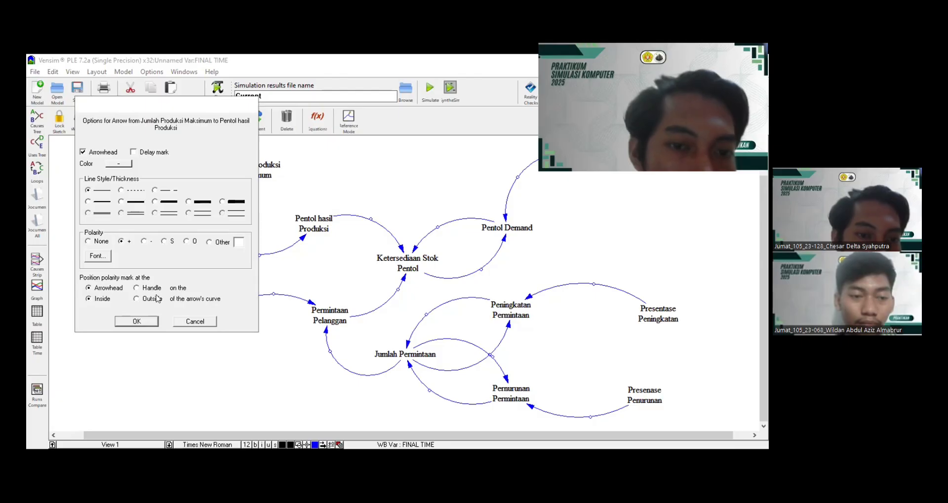
{"action": "left_click", "coordinate": [151, 322]}
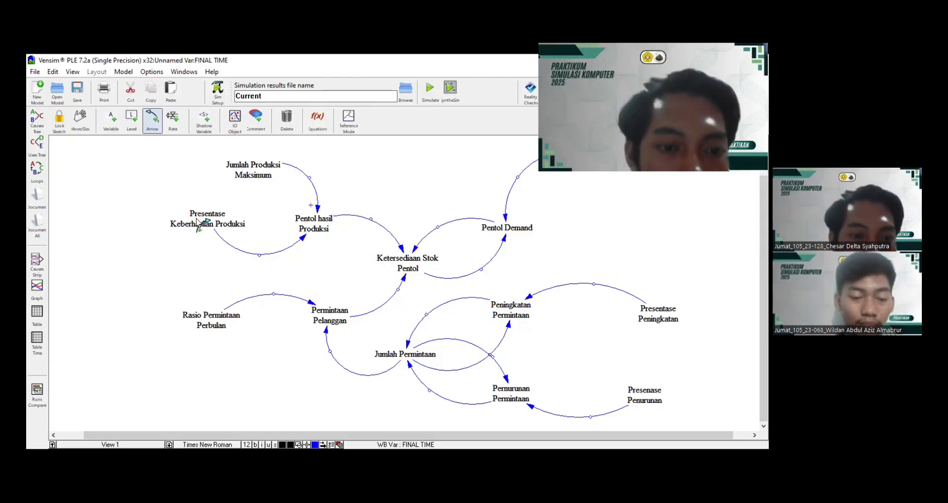
{"action": "right_click", "coordinate": [303, 240]}
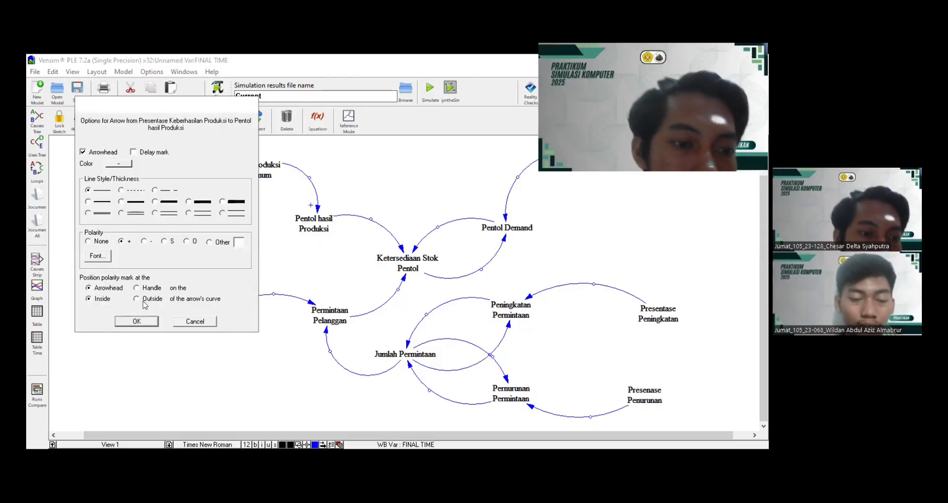
{"action": "left_click", "coordinate": [137, 322]}
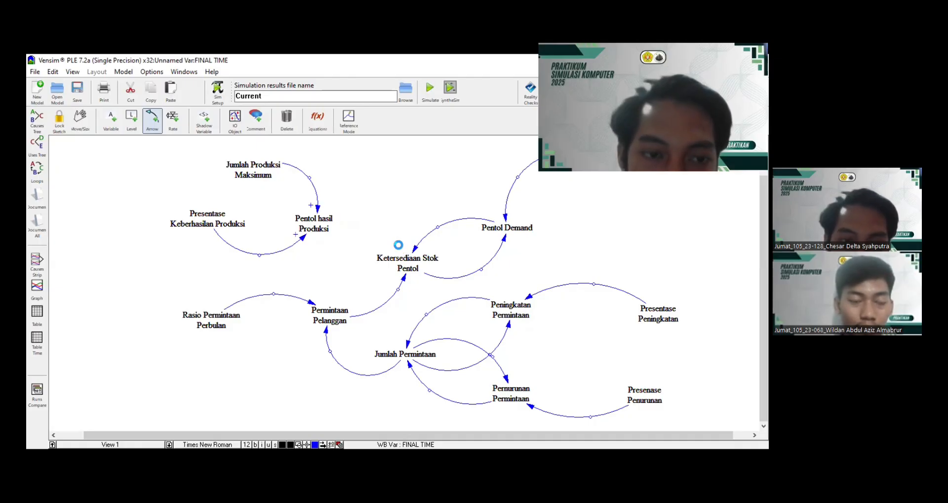
Set + polarity on the arrows from Pentol hasil Produksi to Ketersediaan Stok Pentol and from Presentase Demand Pentol to Pentol Demand
{"action": "right_click", "coordinate": [393, 245]}
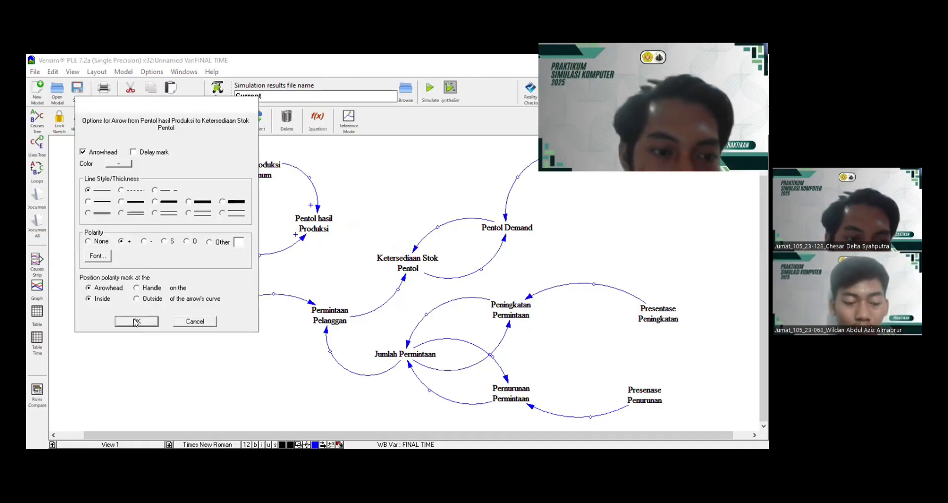
{"action": "left_click", "coordinate": [136, 322]}
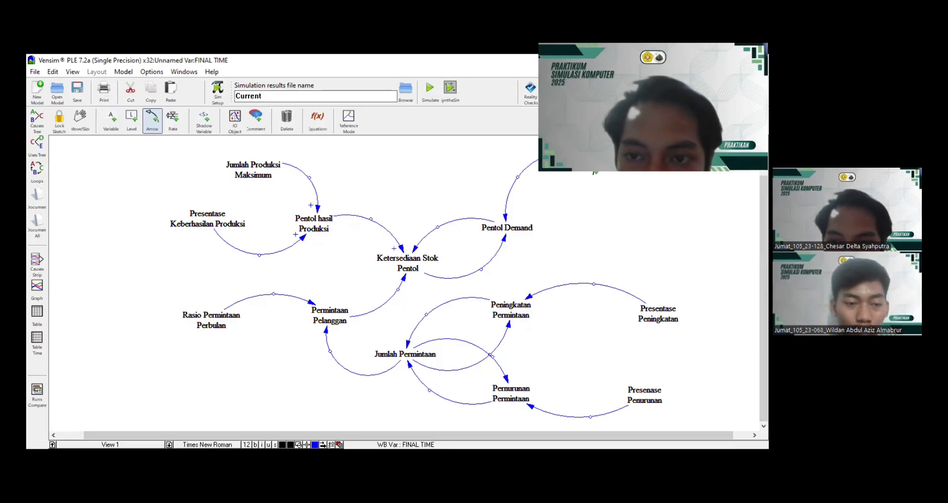
{"action": "right_click", "coordinate": [565, 161]}
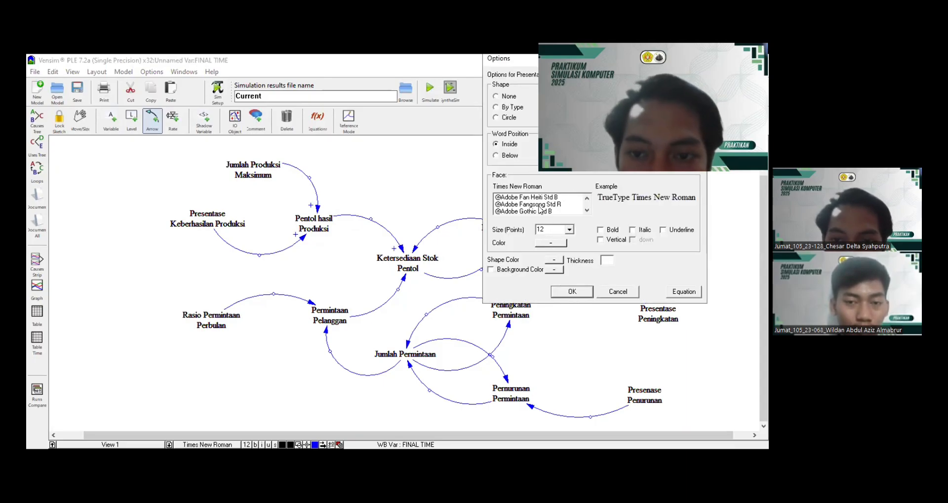
{"action": "left_click", "coordinate": [632, 296]}
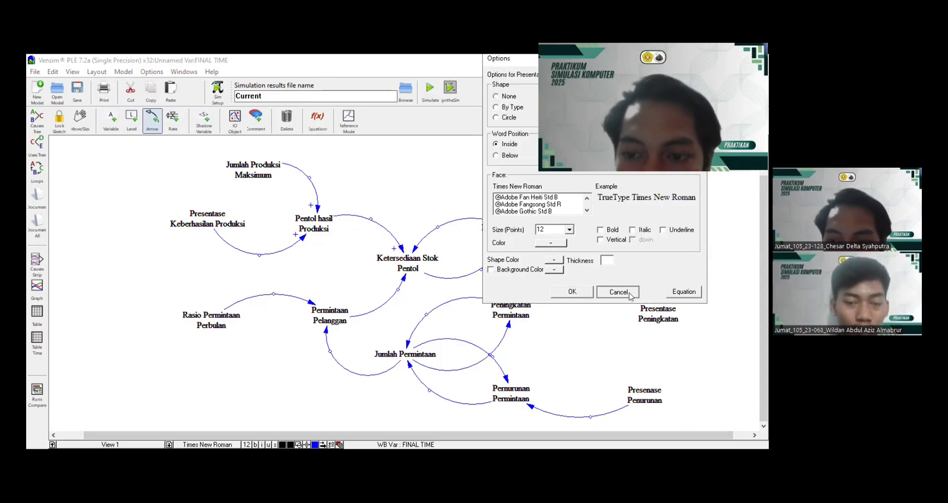
{"action": "right_click", "coordinate": [506, 218]}
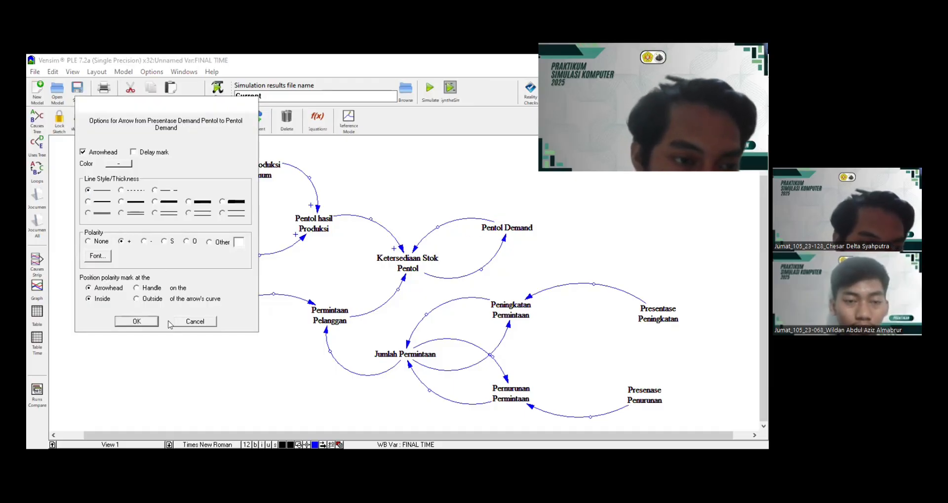
{"action": "left_click", "coordinate": [137, 321]}
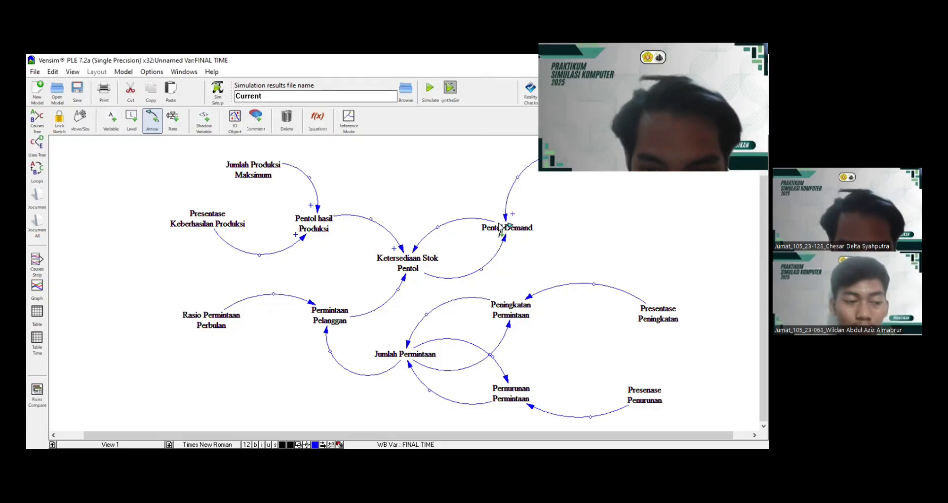
Set - polarity on the arrow from Pentol Demand to Ketersediaan Stok Pentol and + on the arrow going back to Pentol Demand
{"action": "left_click_drag", "start_coordinate": [412, 249], "coordinate": [497, 244]}
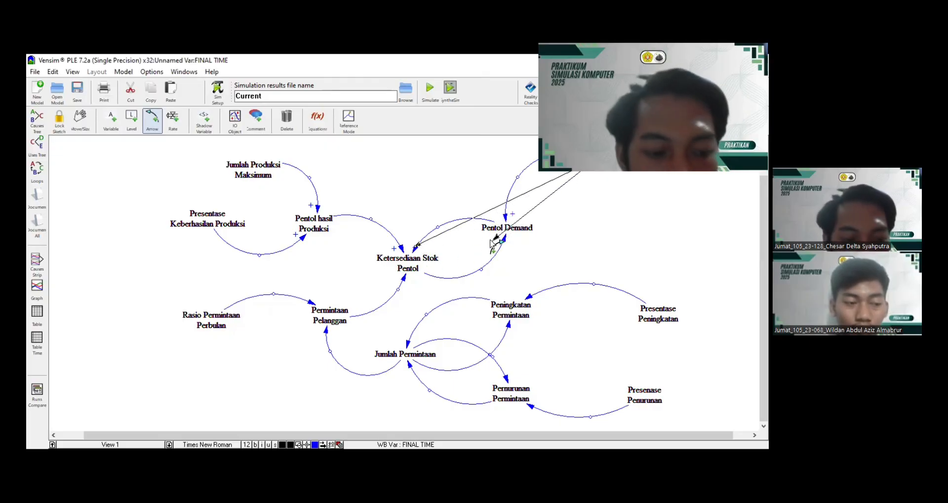
{"action": "key", "text": "1"}
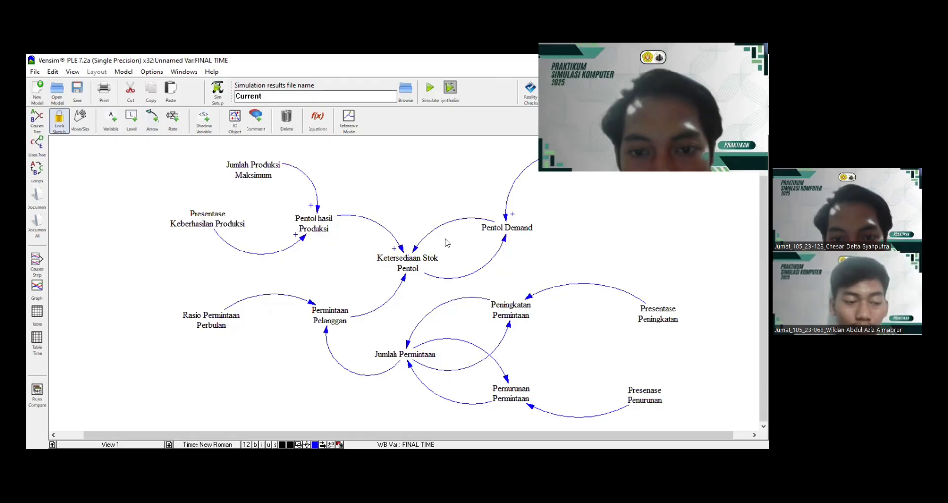
{"action": "right_click", "coordinate": [415, 249]}
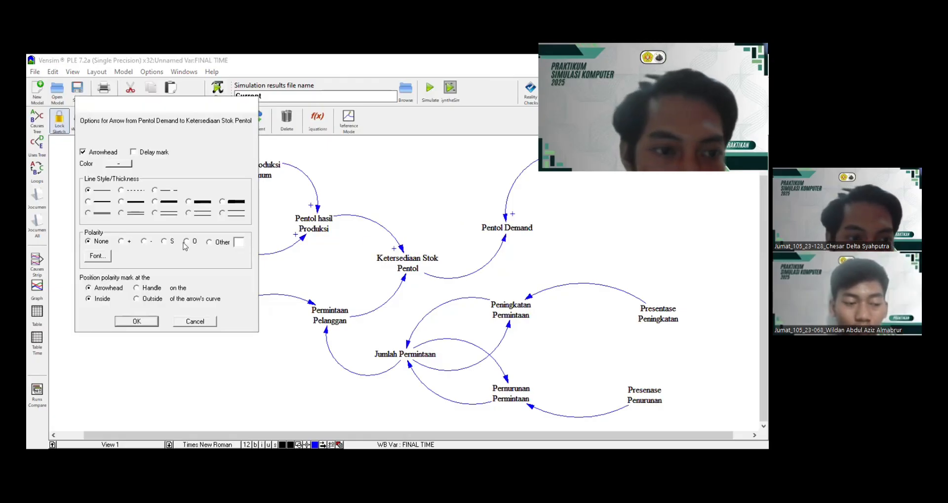
{"action": "left_click", "coordinate": [137, 322]}
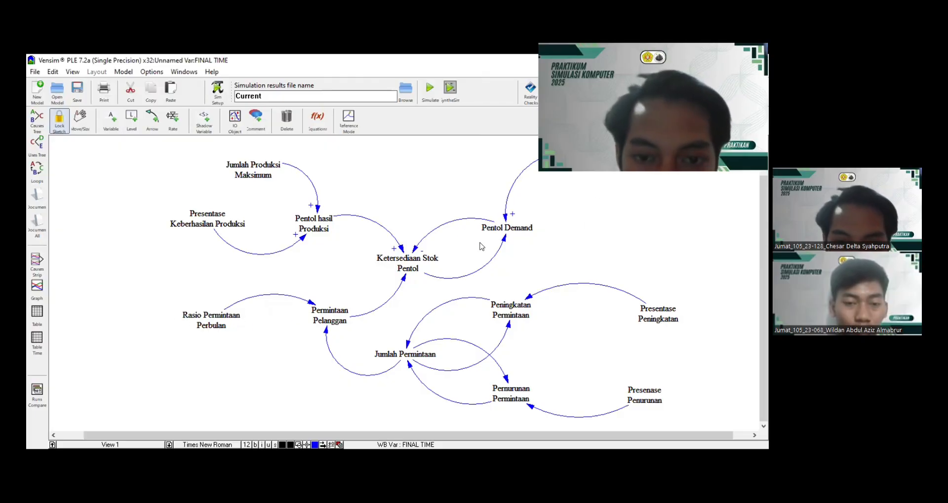
{"action": "right_click", "coordinate": [499, 232]}
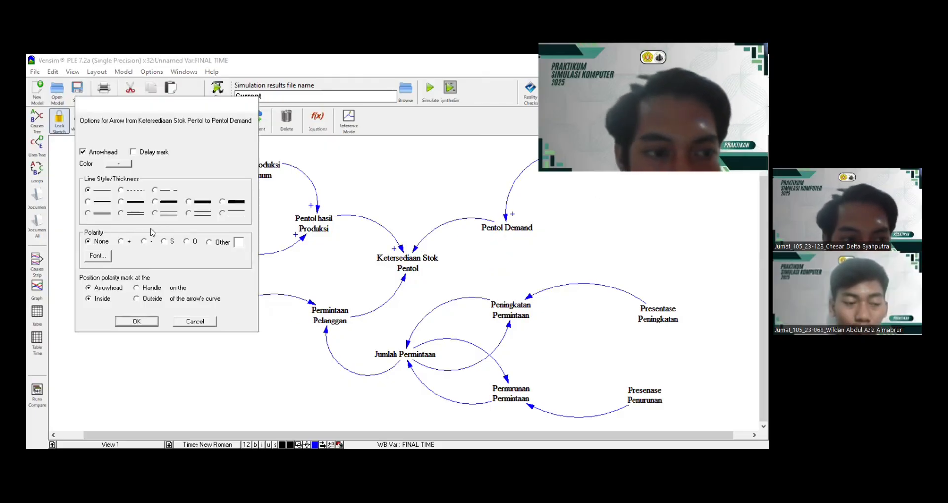
{"action": "left_click", "coordinate": [121, 242]}
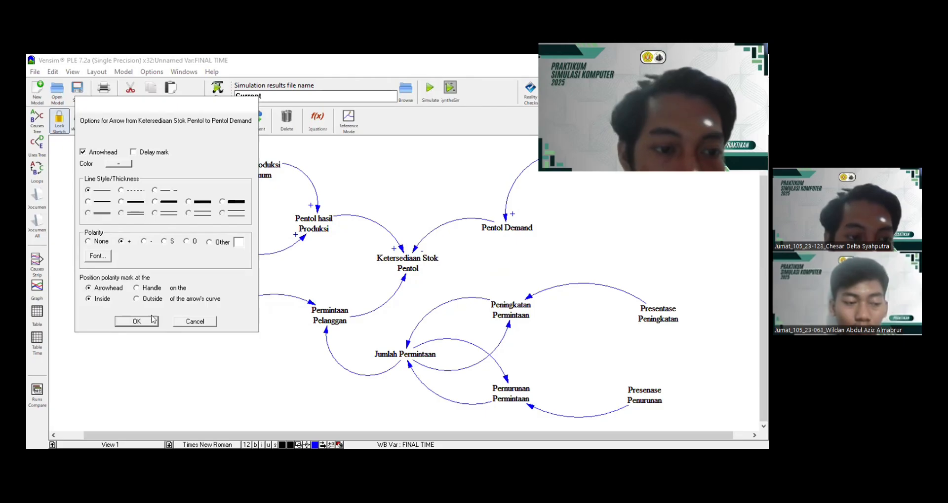
{"action": "left_click", "coordinate": [137, 322]}
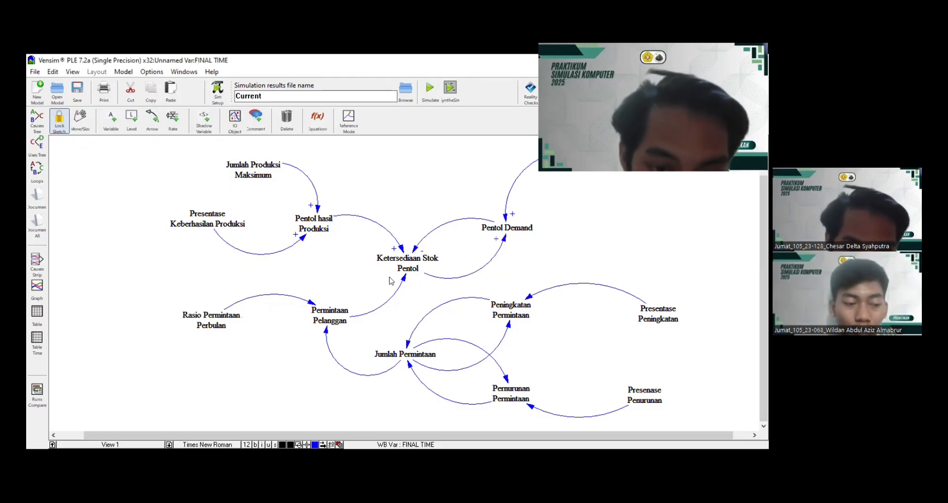
Set + polarity on the arrows from Rasio Permintaan Perbulan and Jumlah Permintaan to Permintaan Pelanggan, and - on its arrow to Ketersediaan Stok Pentol
{"action": "right_click", "coordinate": [310, 303]}
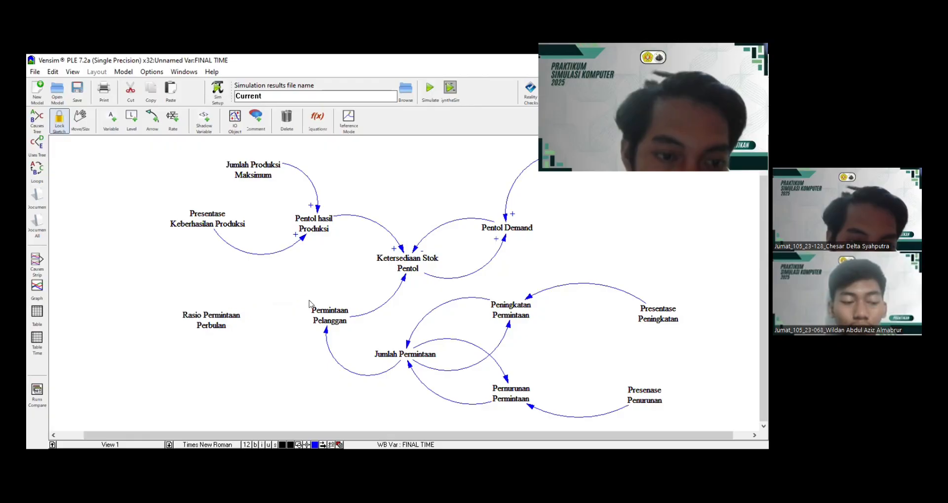
{"action": "left_click", "coordinate": [120, 241]}
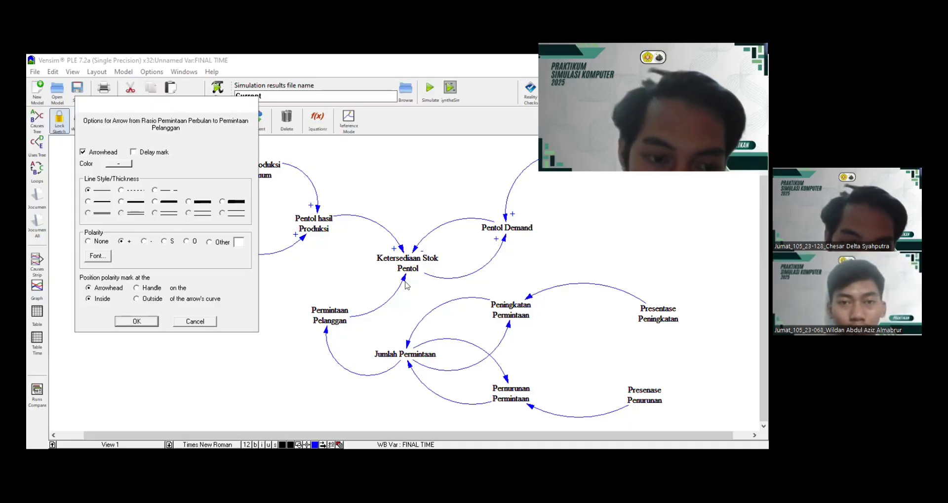
{"action": "left_click", "coordinate": [138, 322]}
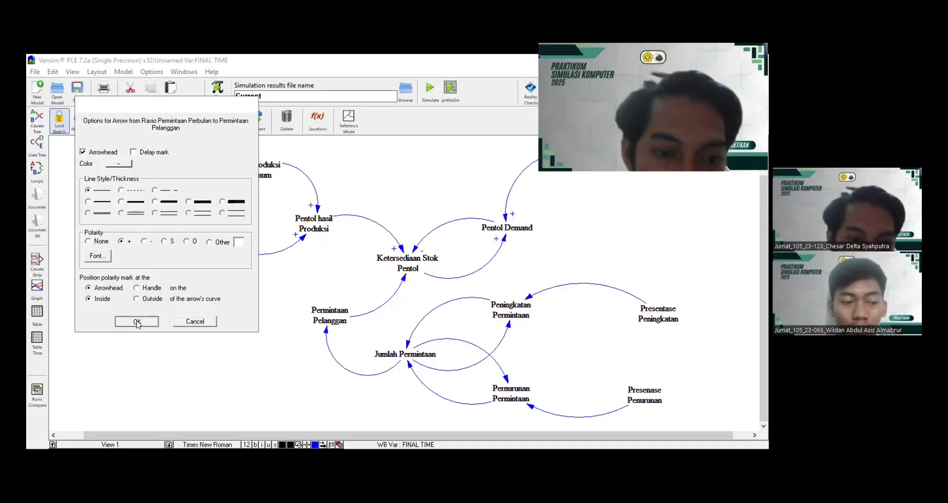
{"action": "right_click", "coordinate": [403, 278]}
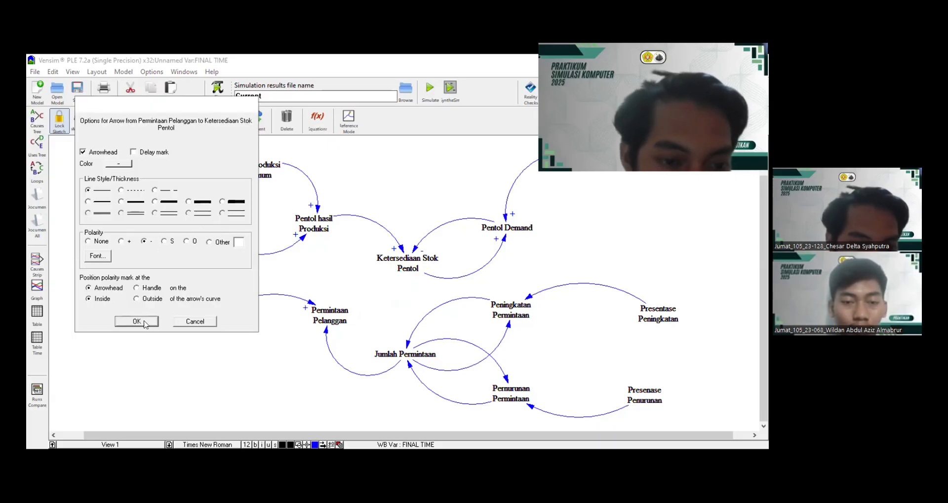
{"action": "left_click", "coordinate": [146, 323]}
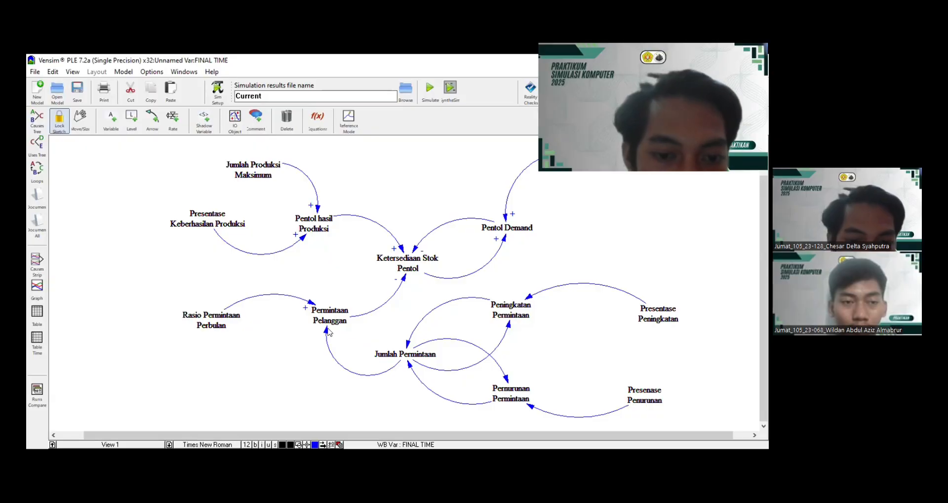
{"action": "right_click", "coordinate": [321, 325]}
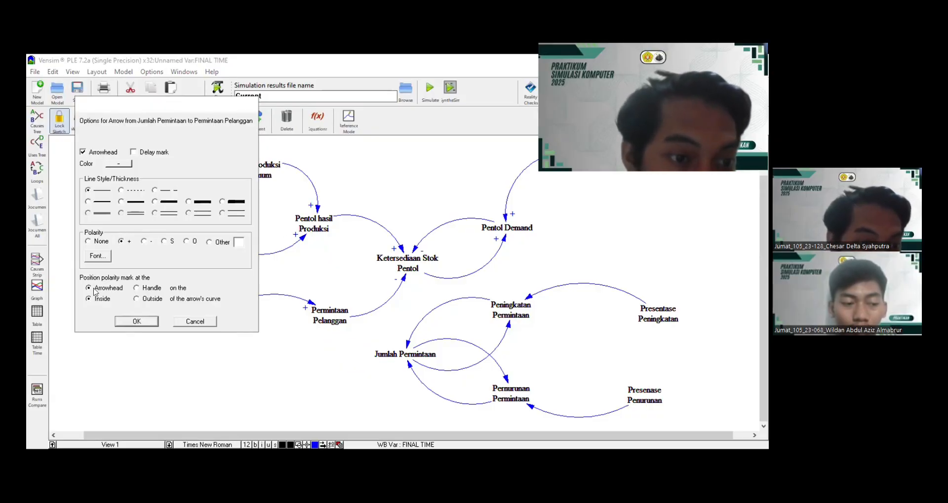
{"action": "left_click", "coordinate": [138, 324]}
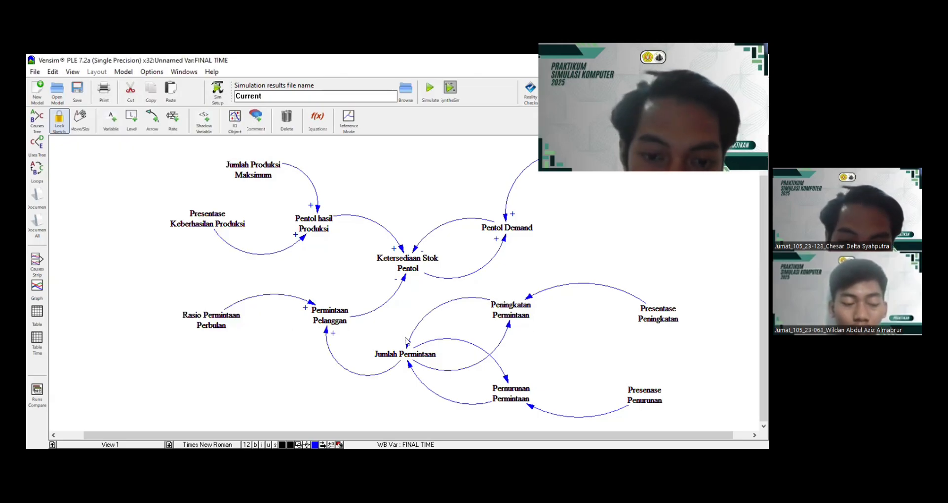
Set + polarity on the arrow from Peningkatan Permintaan to Jumlah Permintaan and - on the arrow from Pernurunan Permintaan to Jumlah Permintaan
{"action": "right_click", "coordinate": [405, 338]}
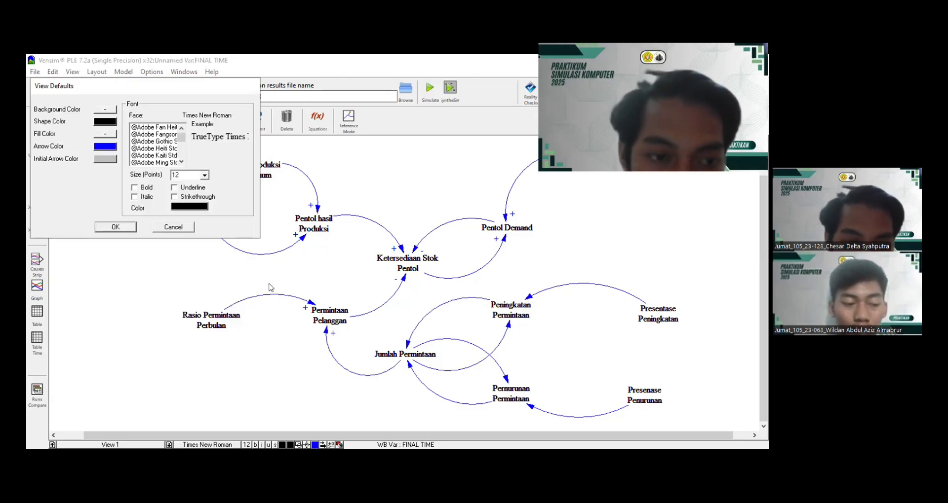
{"action": "left_click", "coordinate": [171, 228]}
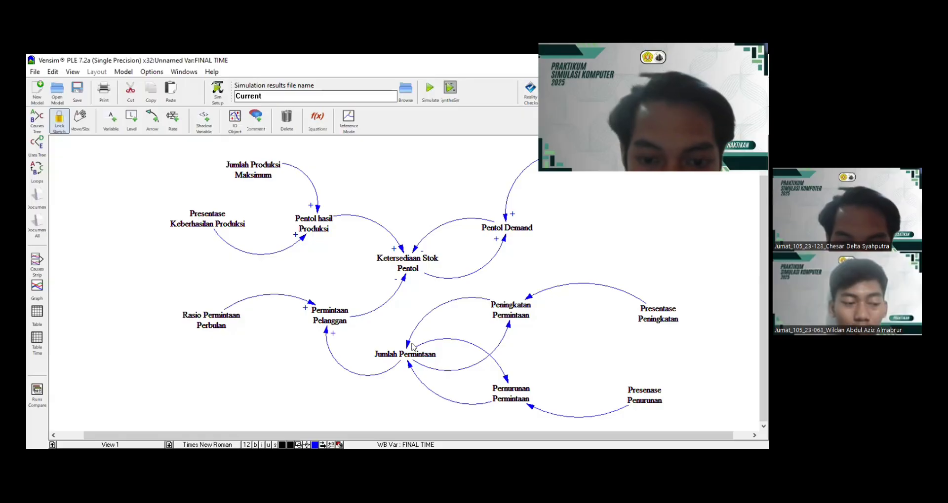
{"action": "right_click", "coordinate": [408, 345]}
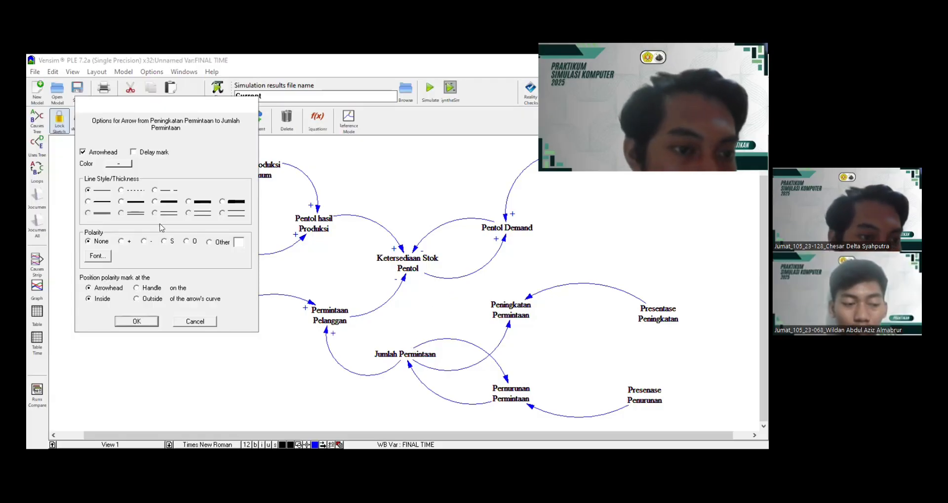
{"action": "left_click", "coordinate": [148, 324]}
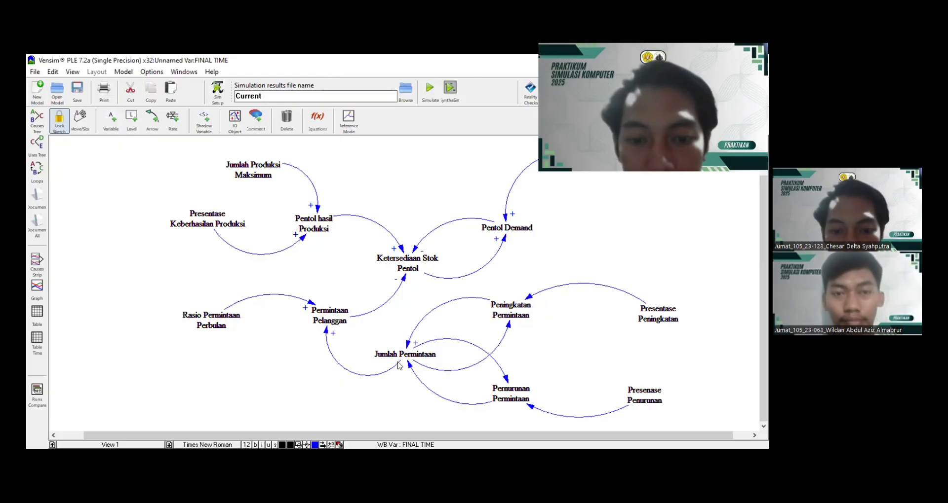
{"action": "right_click", "coordinate": [409, 364]}
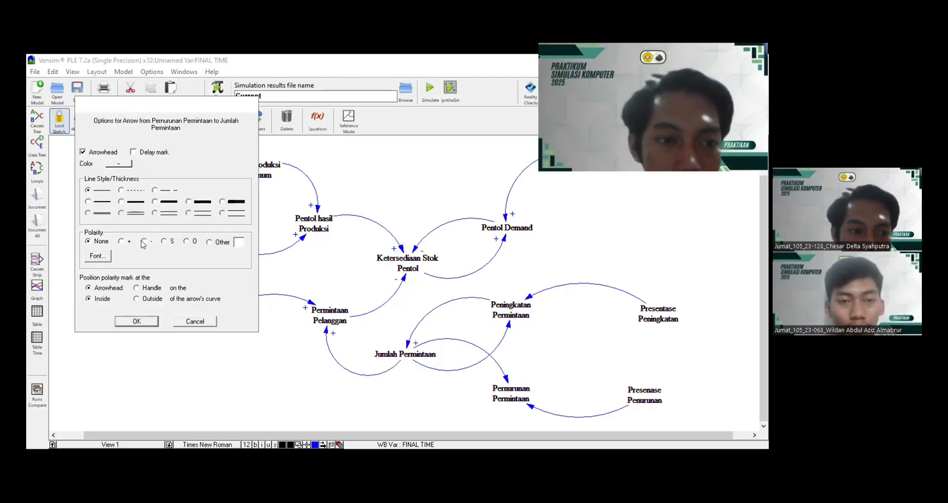
{"action": "left_click", "coordinate": [143, 242]}
{"action": "left_click", "coordinate": [137, 322]}
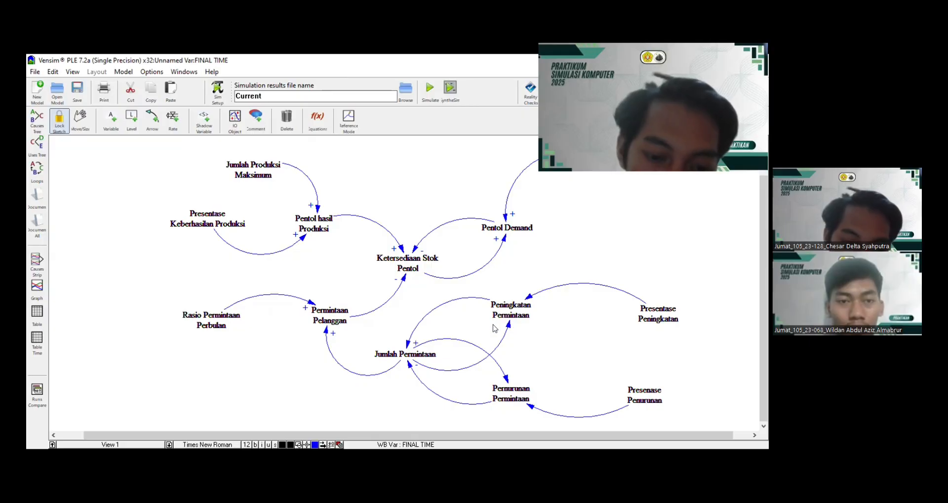
Set + polarity on the arrows from Jumlah Permintaan to Peningkatan Permintaan and to Pernurunan Permintaan
{"action": "left_click", "coordinate": [509, 325]}
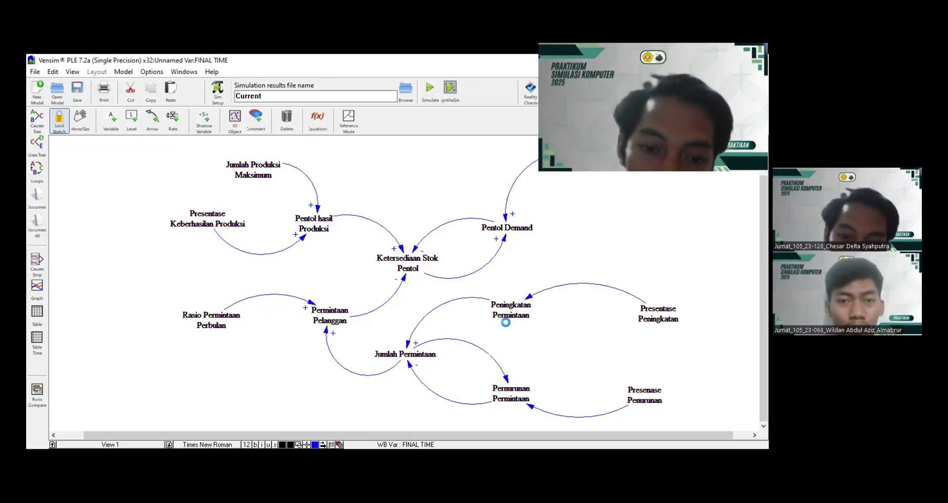
{"action": "right_click", "coordinate": [505, 320]}
{"action": "left_click", "coordinate": [121, 241]}
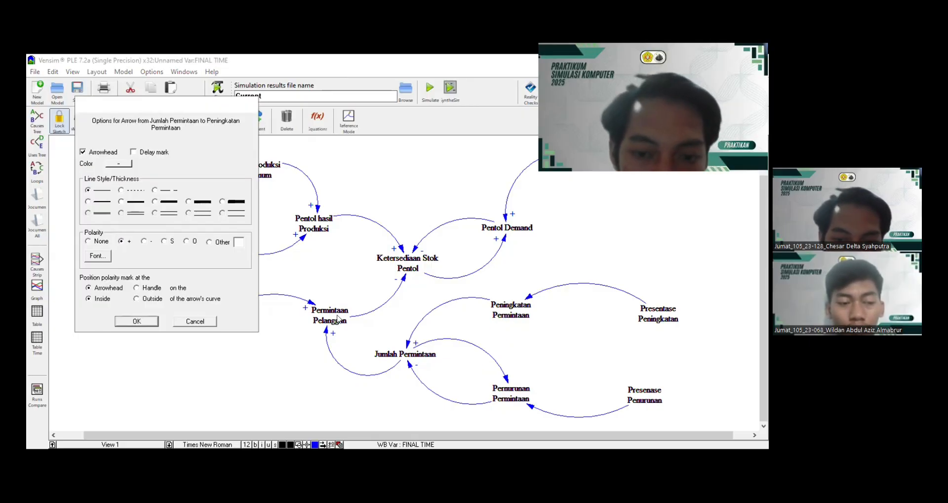
{"action": "left_click", "coordinate": [137, 322]}
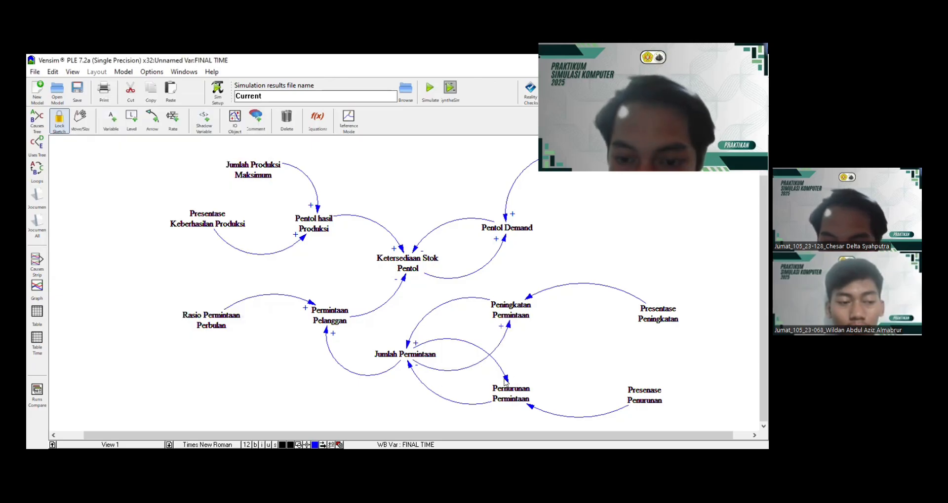
{"action": "right_click", "coordinate": [503, 377]}
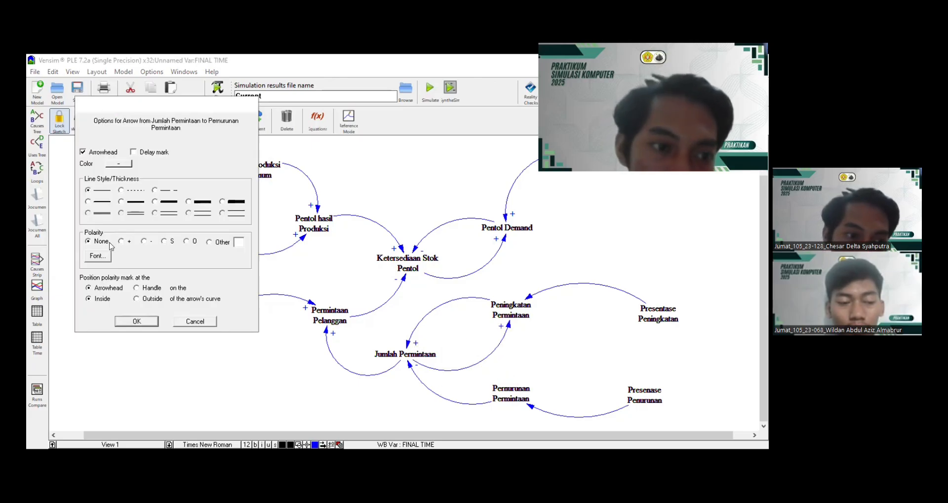
{"action": "left_click", "coordinate": [137, 322]}
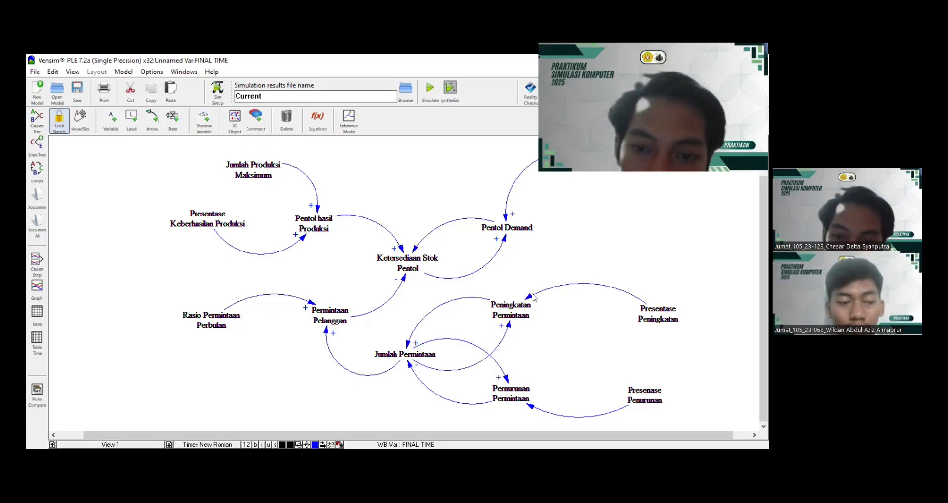
Set + polarity on the arrows from Presentase Peningkatan to Peningkatan Permintaan and from Presenase Penurunan to Pernurunan Permintaan
{"action": "right_click", "coordinate": [531, 296]}
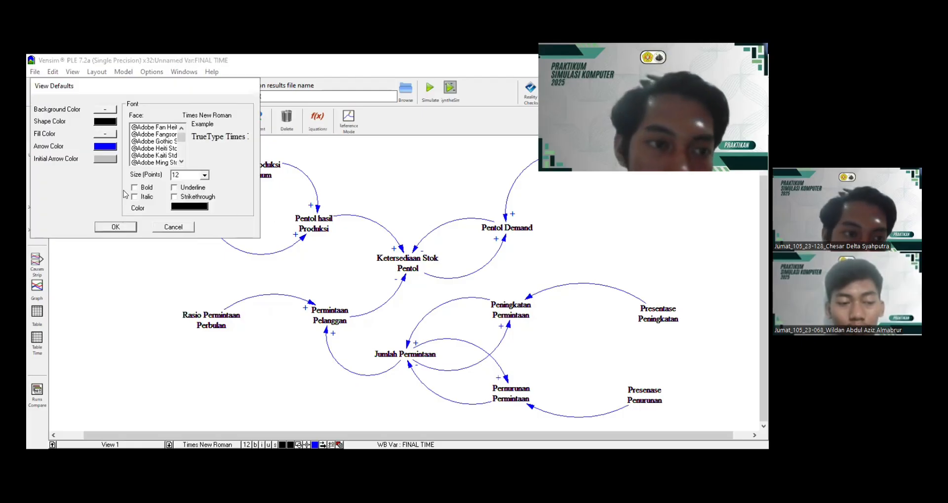
{"action": "left_click", "coordinate": [183, 228]}
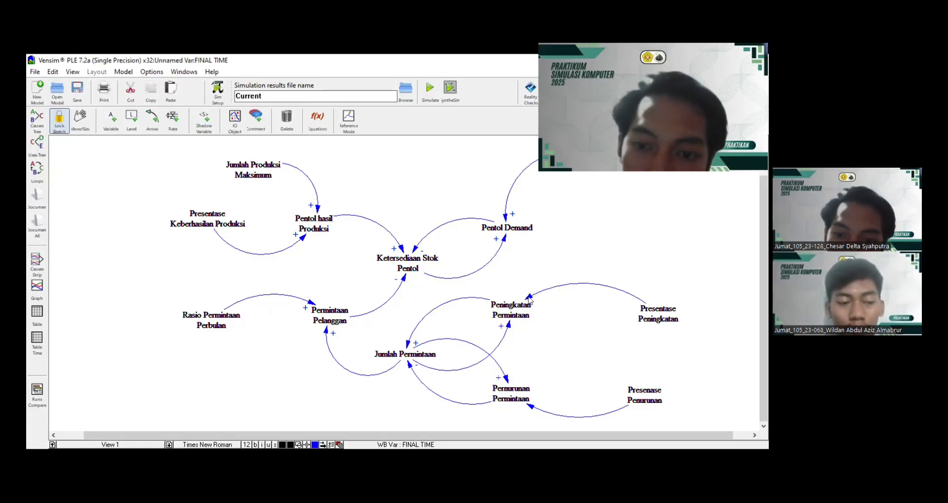
{"action": "right_click", "coordinate": [528, 295]}
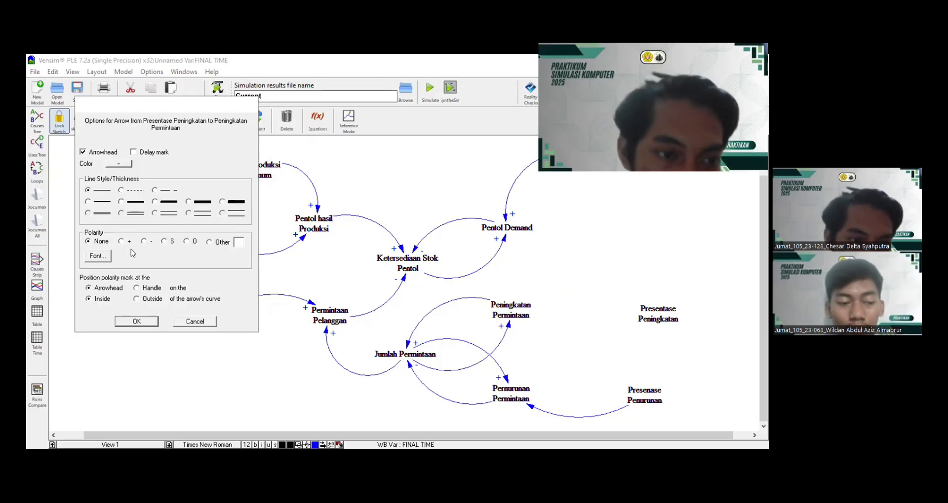
{"action": "left_click", "coordinate": [136, 322]}
{"action": "right_click", "coordinate": [532, 408]}
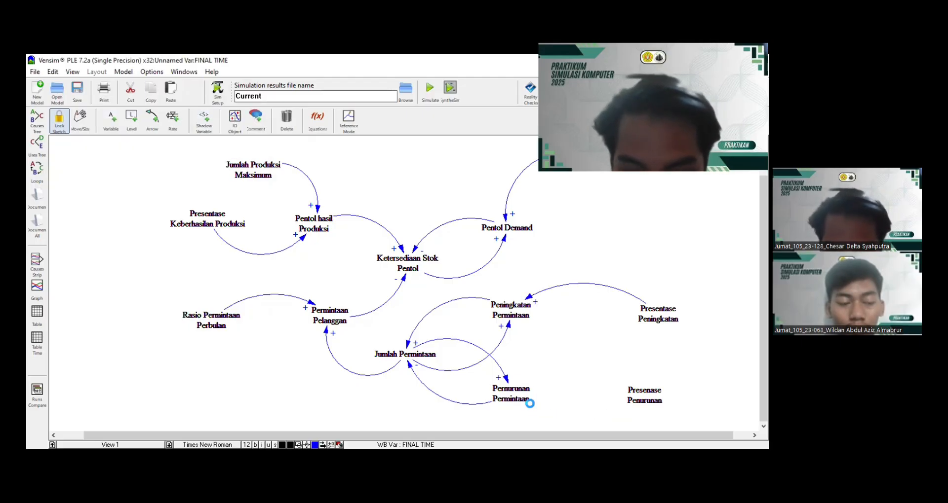
{"action": "left_click", "coordinate": [127, 245]}
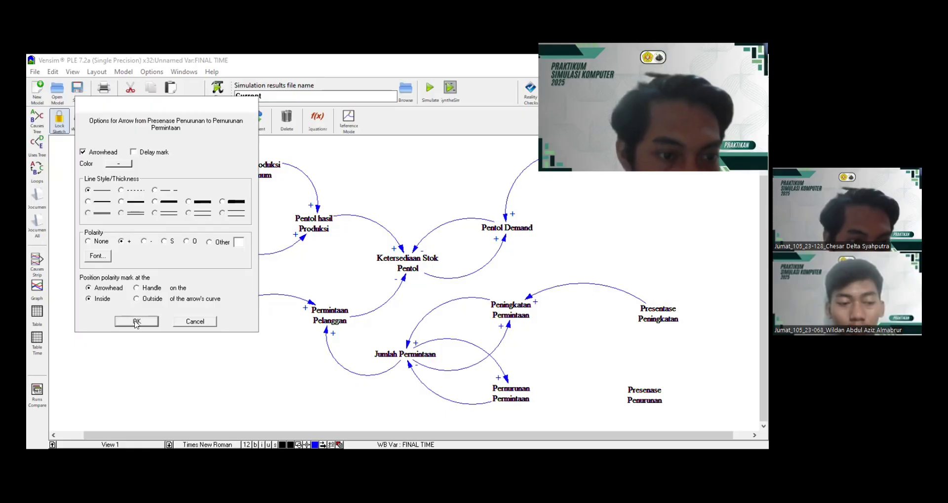
{"action": "left_click", "coordinate": [136, 323]}
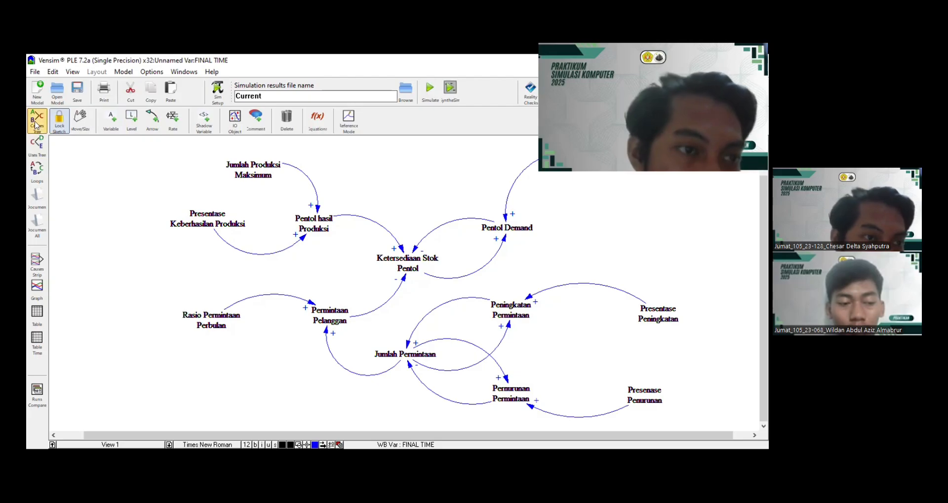
View the causes tree of Ketersediaan Stok Pentol at an enlarged size without saving the sketch, and close it
{"action": "left_click", "coordinate": [385, 262]}
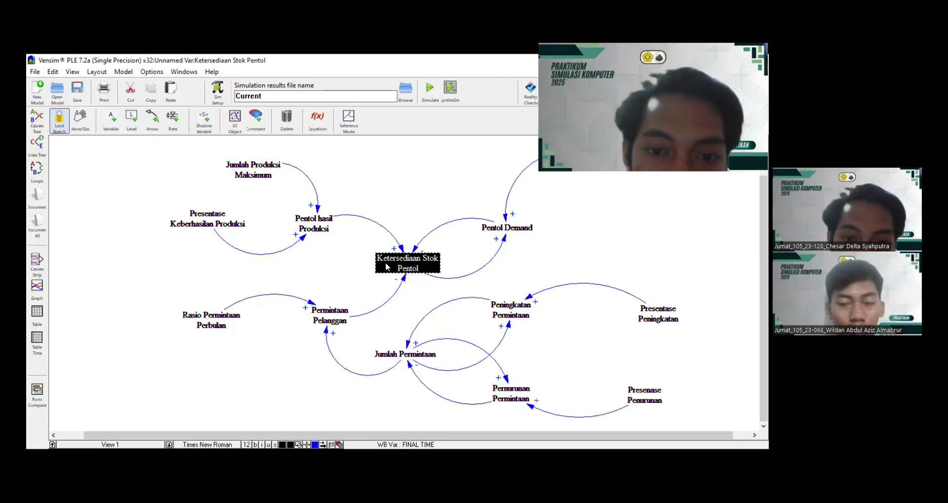
{"action": "left_click", "coordinate": [30, 122]}
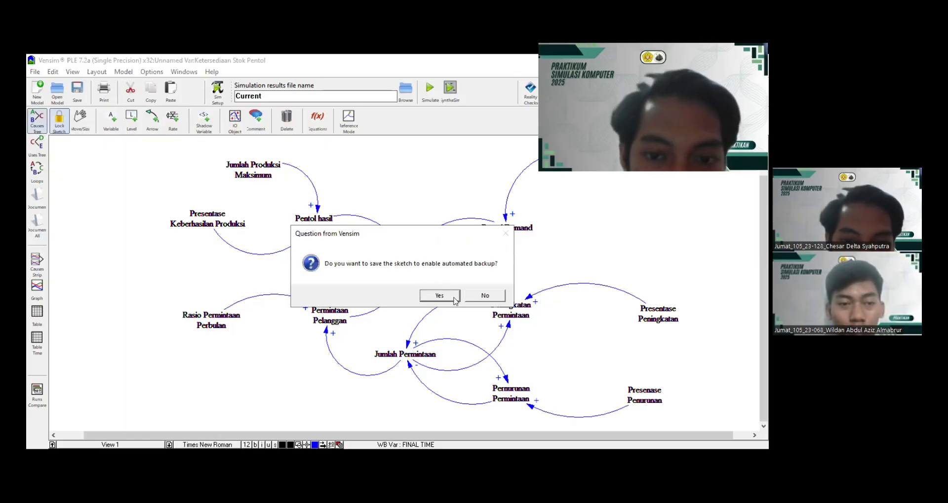
{"action": "left_click", "coordinate": [477, 296]}
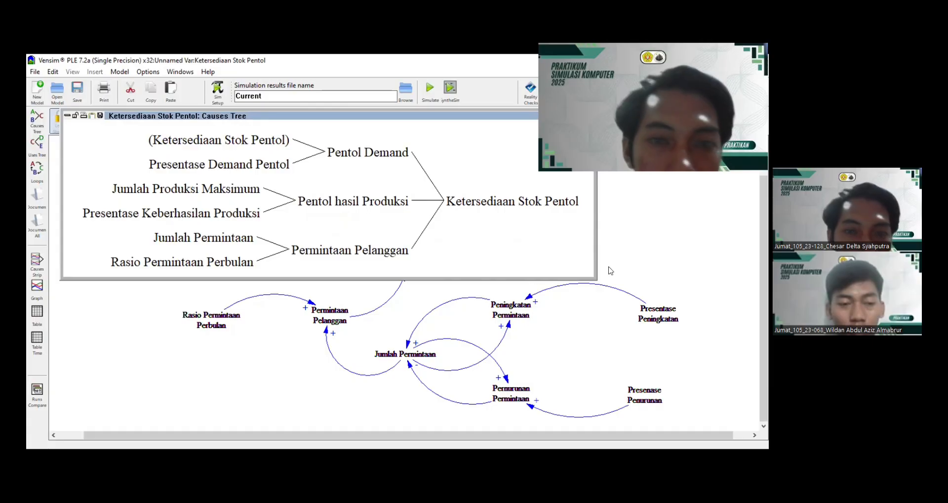
{"action": "left_click_drag", "start_coordinate": [592, 275], "coordinate": [624, 317]}
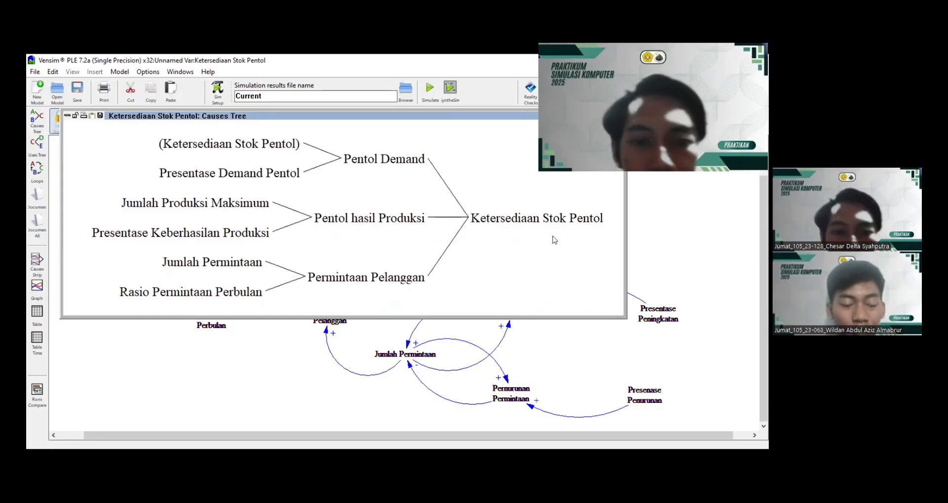
{"action": "key", "text": "Escape"}
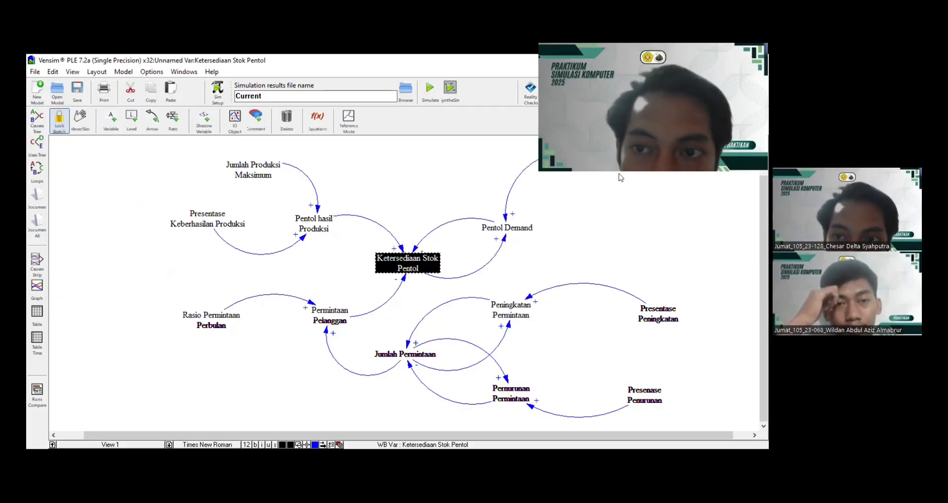
Start a new model and agree to save the current causal loop sketch first
{"action": "scroll", "coordinate": [346, 225], "scroll_direction": "up", "scroll_amount": 2}
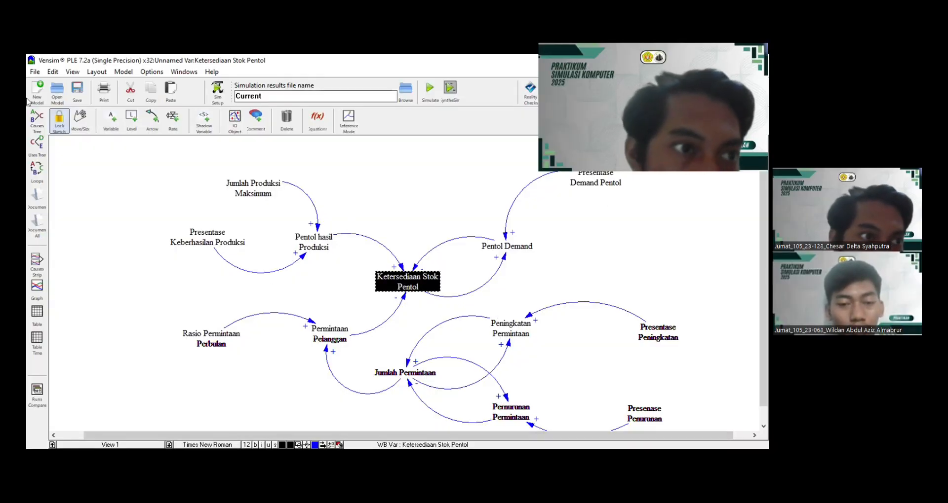
{"action": "left_click", "coordinate": [34, 74]}
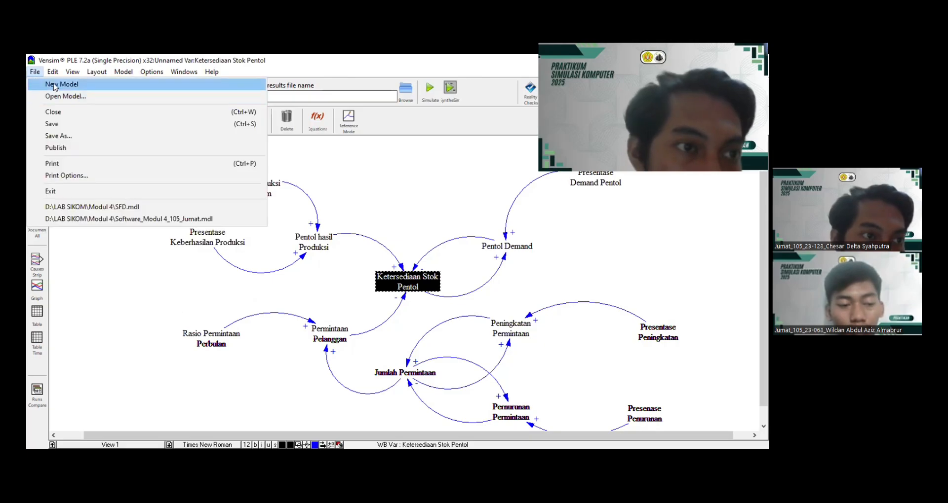
{"action": "left_click", "coordinate": [54, 85]}
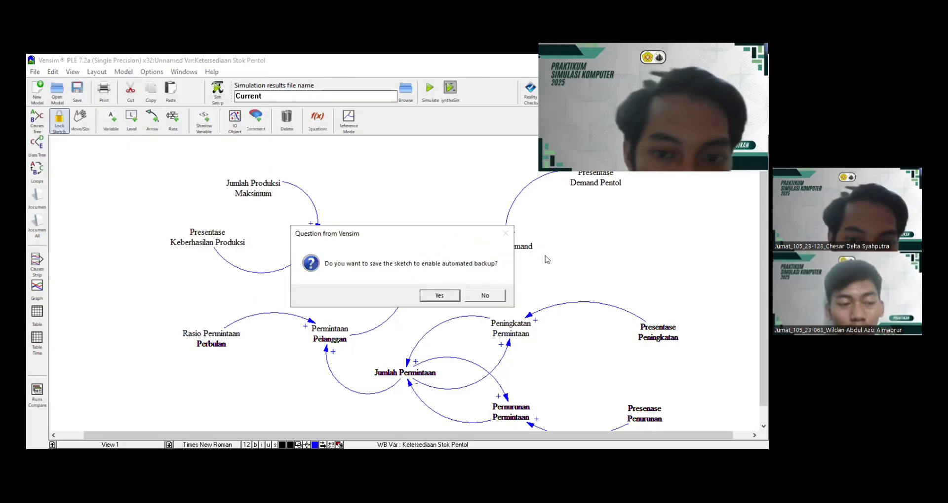
{"action": "left_click", "coordinate": [446, 297]}
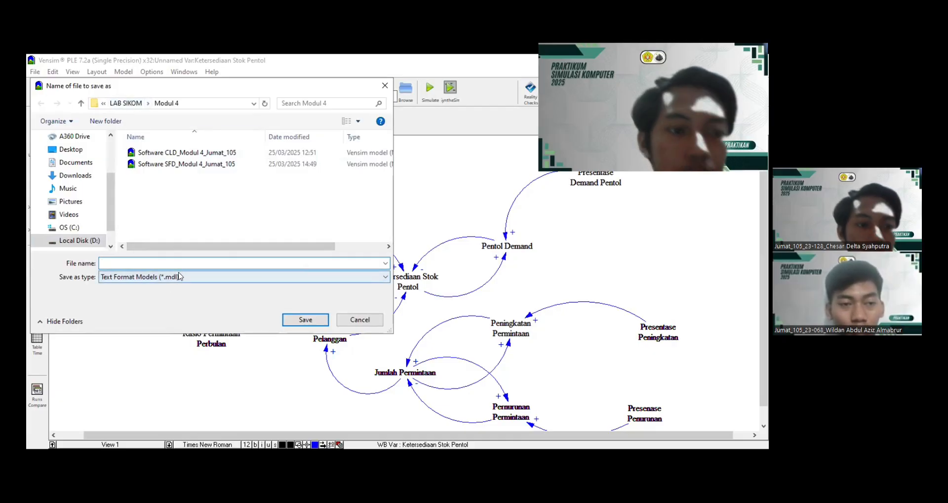
Save the causal loop diagram in the Modul 4 folder as "Software CLD_Tugas Besar_Jumat_105"
{"action": "left_click", "coordinate": [179, 277]}
{"action": "type", "text": "S"}
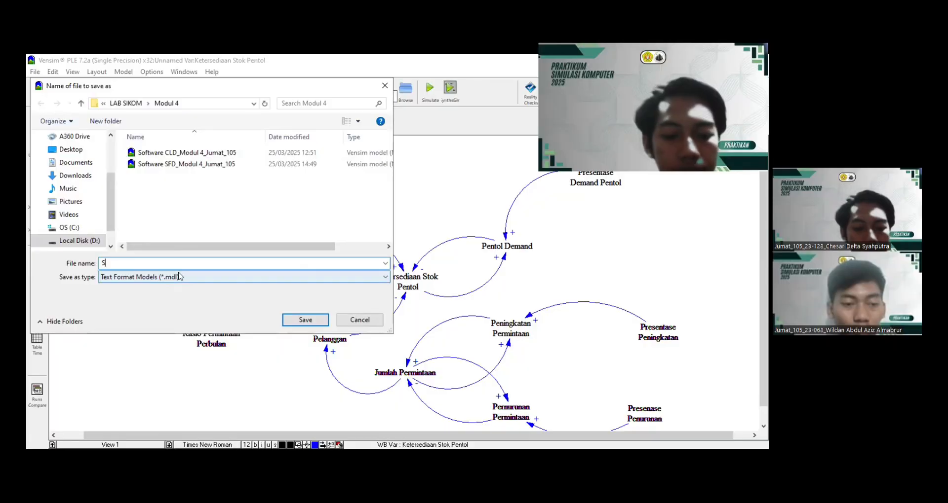
{"action": "type", "text": "oftware"}
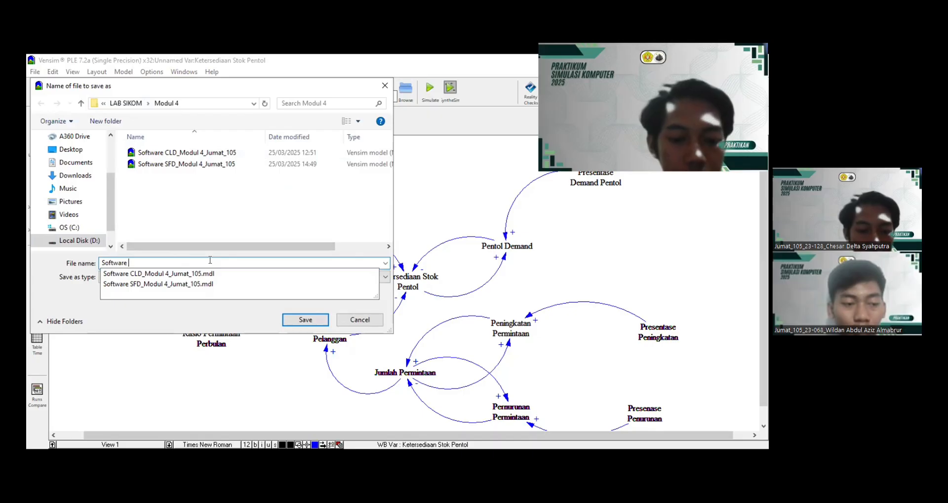
{"action": "type", "text": " CLD"}
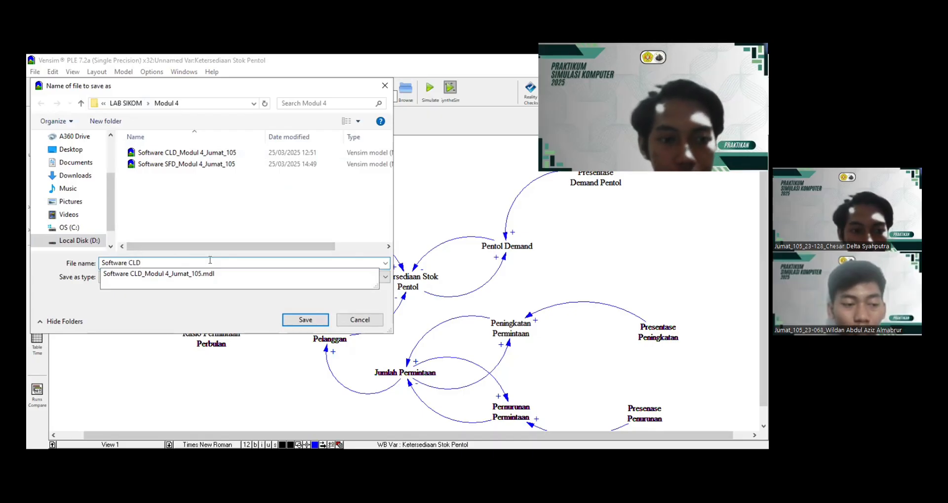
{"action": "type", "text": "_T"}
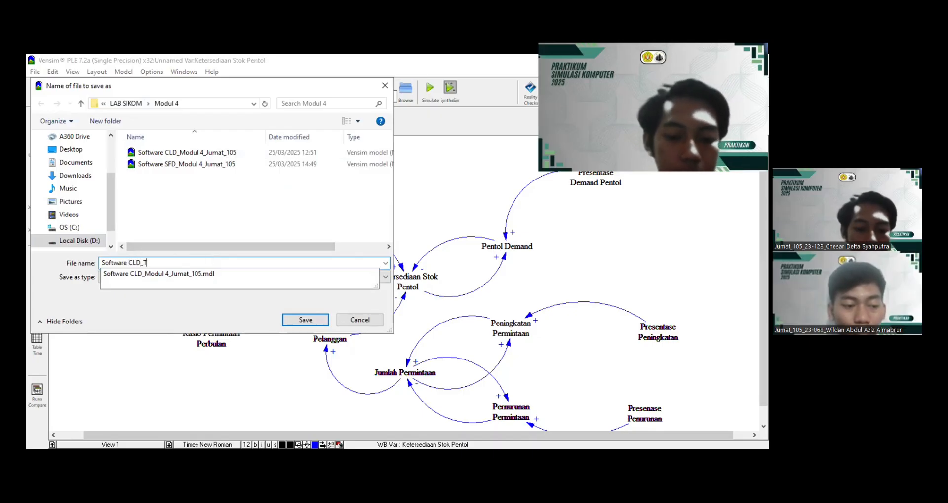
{"action": "type", "text": "u"}
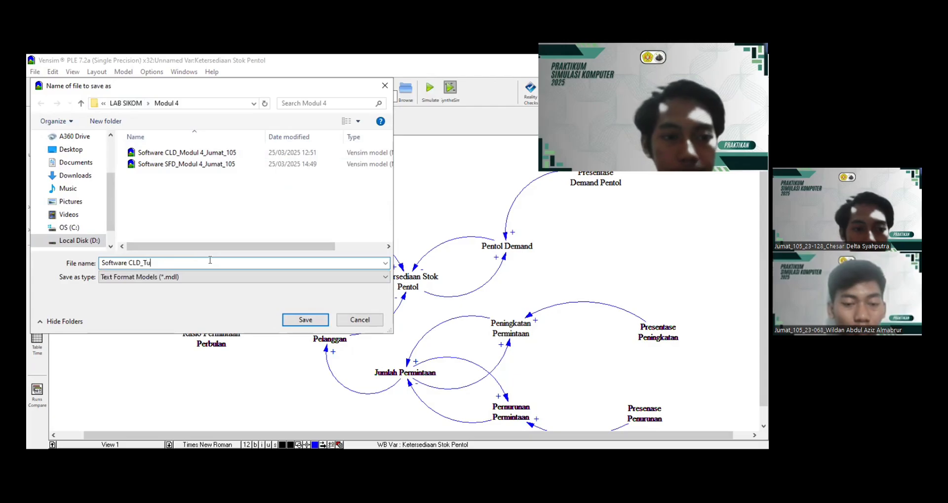
{"action": "type", "text": "yggas Besar_"}
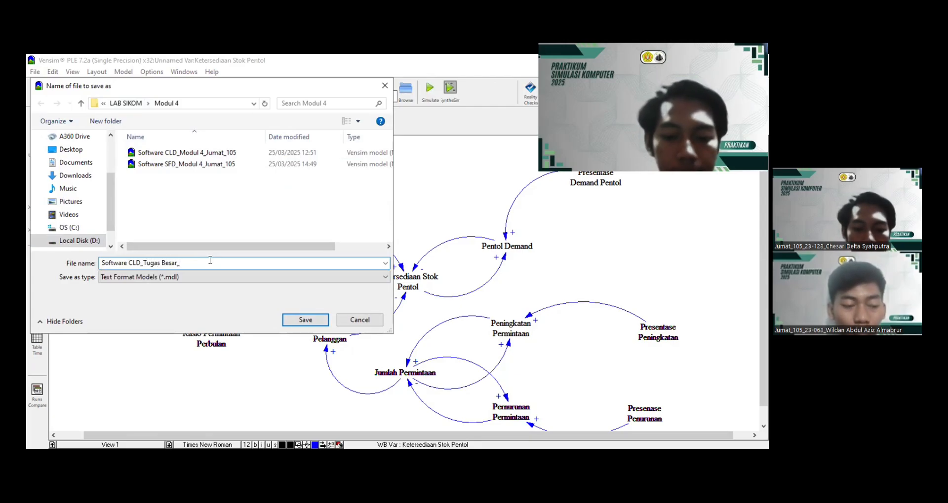
{"action": "type", "text": "10"}
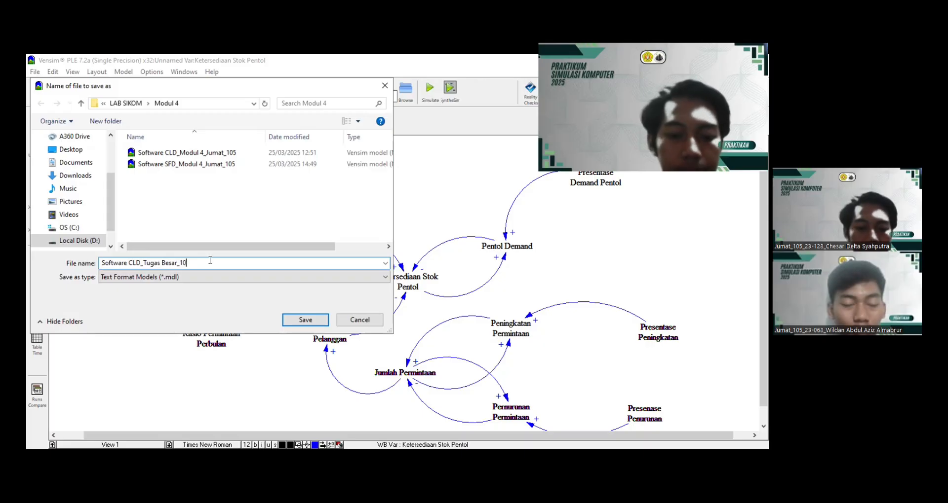
{"action": "key", "text": "BackSpace"}
{"action": "key", "text": "BackSpace"}
{"action": "type", "text": "05"}
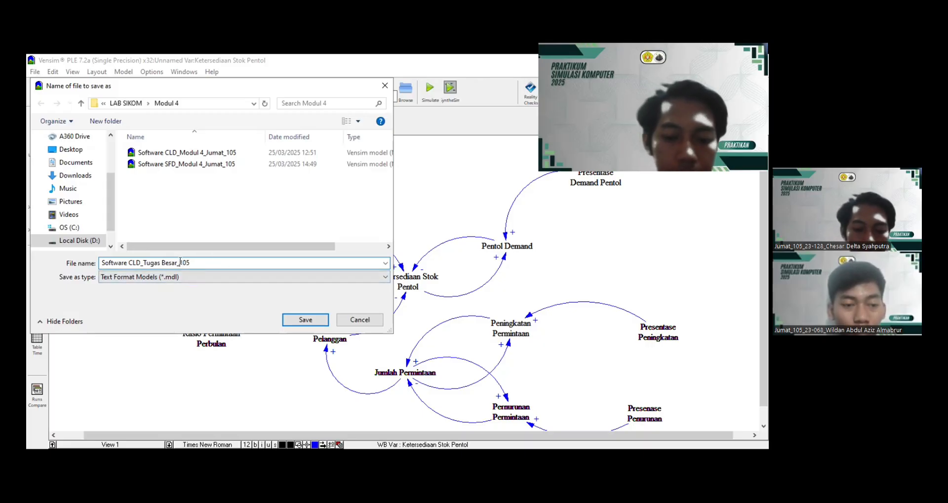
{"action": "type", "text": "Jumat_"}
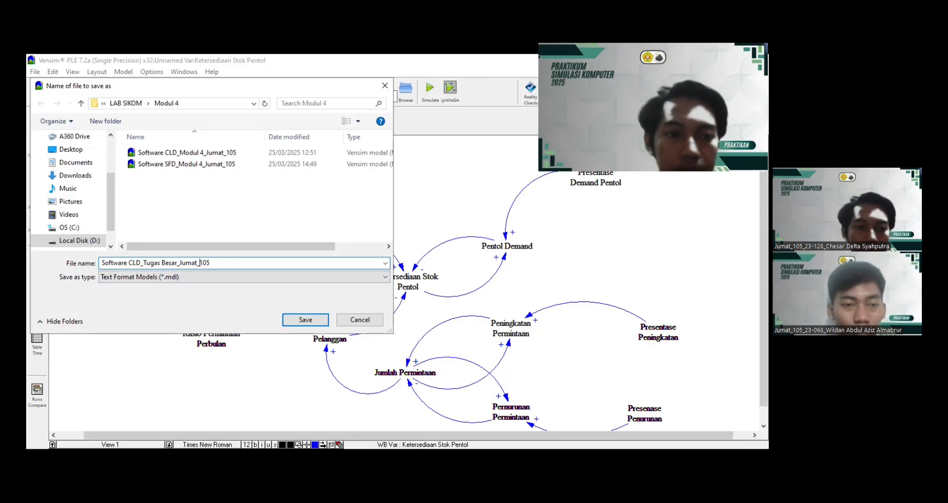
{"action": "left_click", "coordinate": [299, 320]}
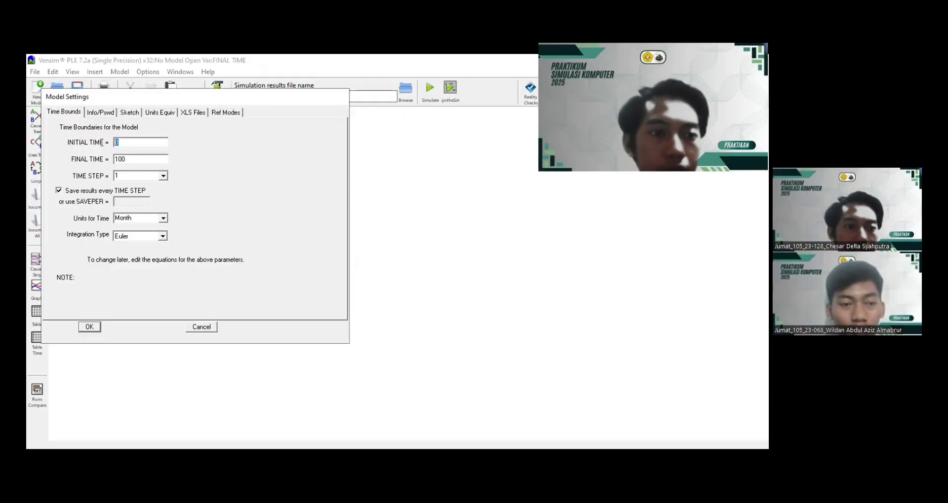
Create the new model with an initial time of 12 2024 and a final time of 8 2025
{"action": "type", "text": "12"}
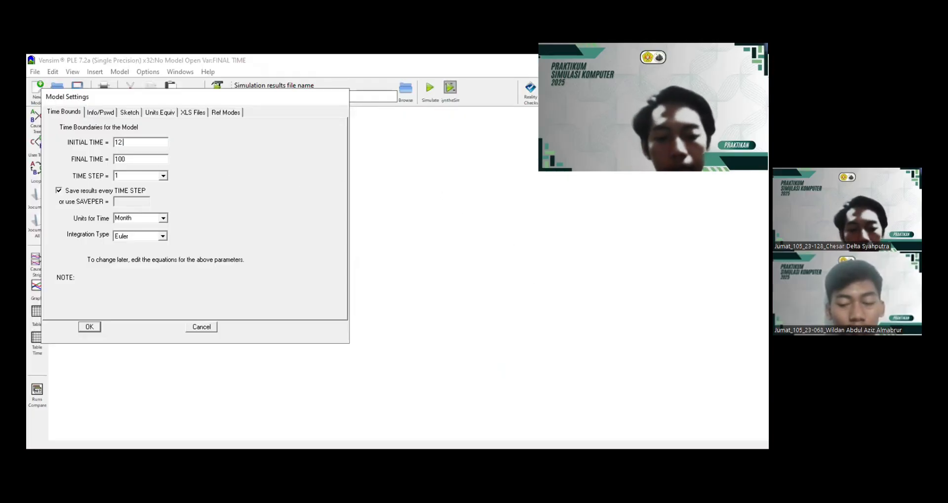
{"action": "type", "text": " 2024"}
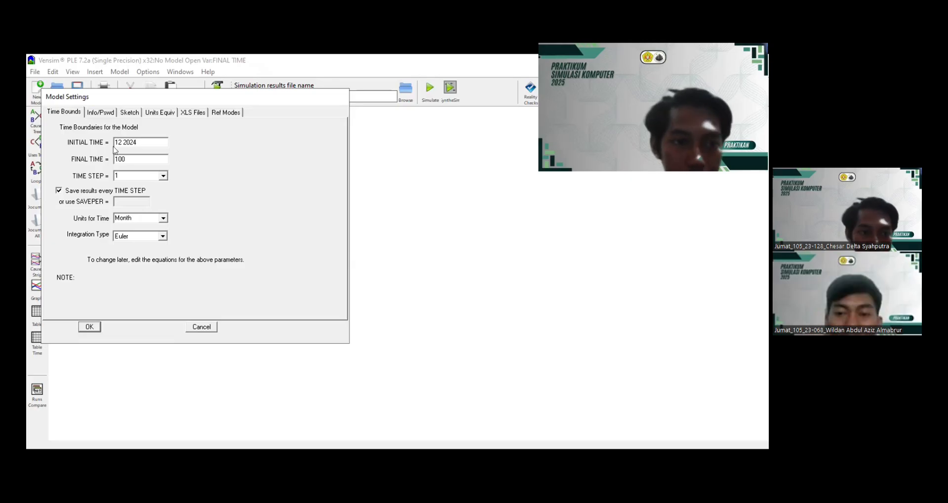
{"action": "left_click_drag", "start_coordinate": [127, 158], "coordinate": [113, 159]}
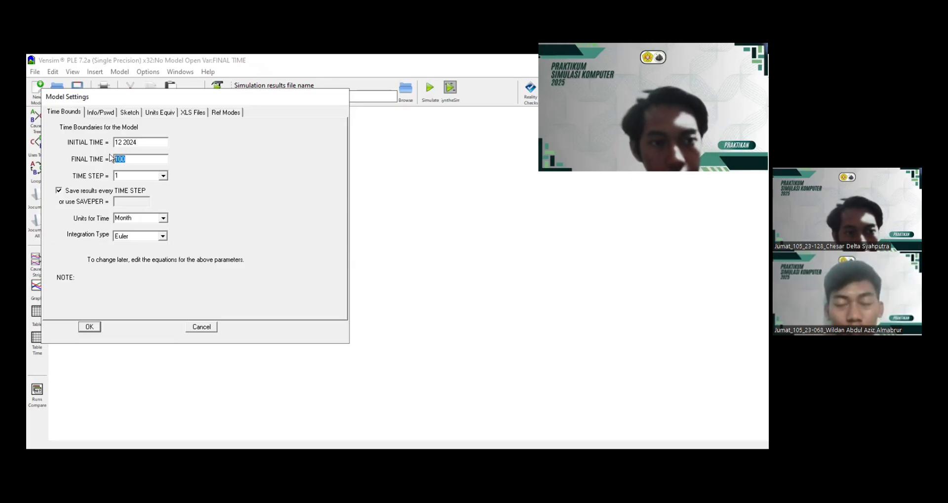
{"action": "type", "text": "8 2025"}
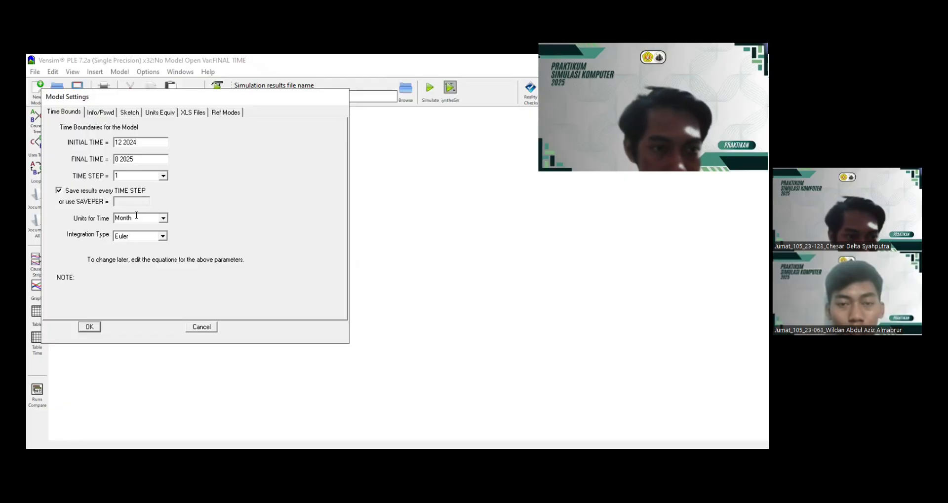
{"action": "left_click", "coordinate": [89, 327]}
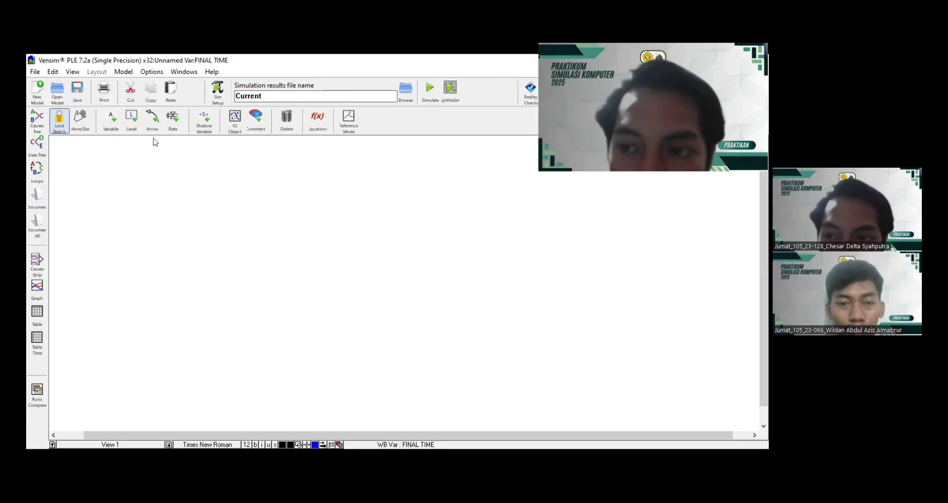
Add a level named "Jumlah Permintaan" in the upper middle of the empty sketch
{"action": "left_click", "coordinate": [131, 121]}
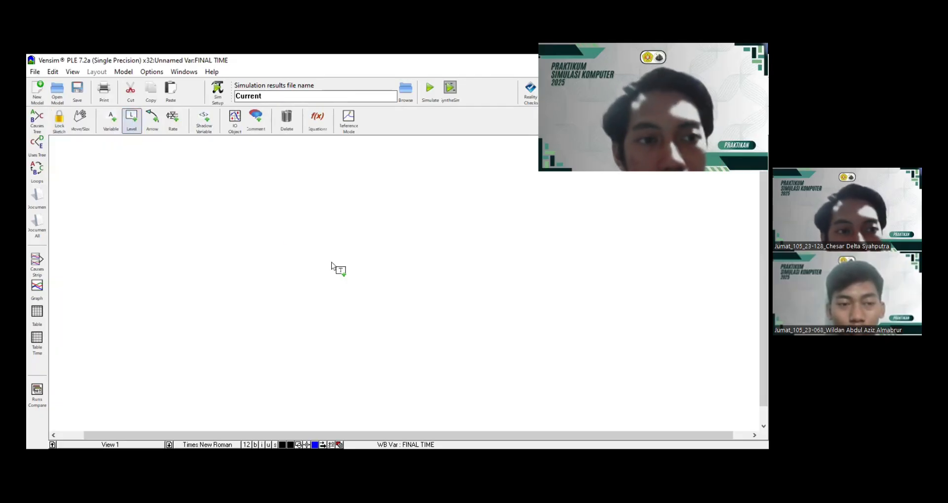
{"action": "left_click", "coordinate": [335, 223]}
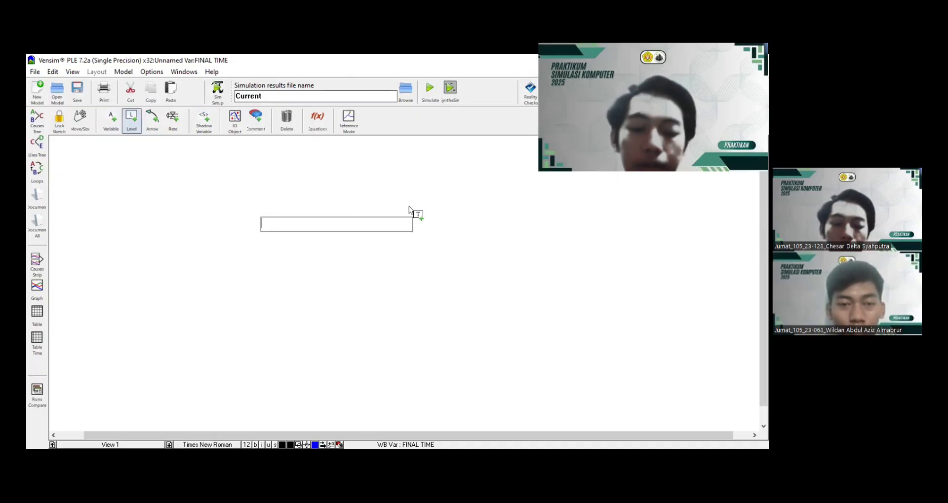
{"action": "type", "text": "Jumlah"}
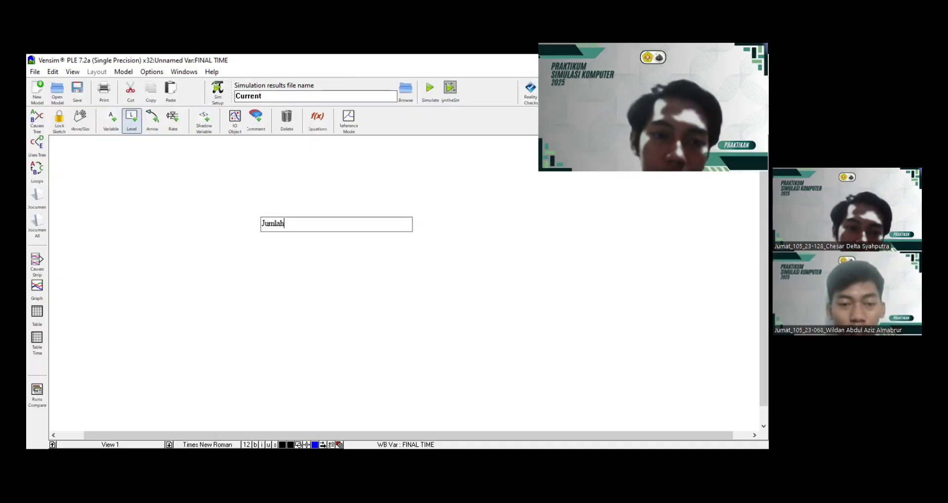
{"action": "type", "text": " Permint"}
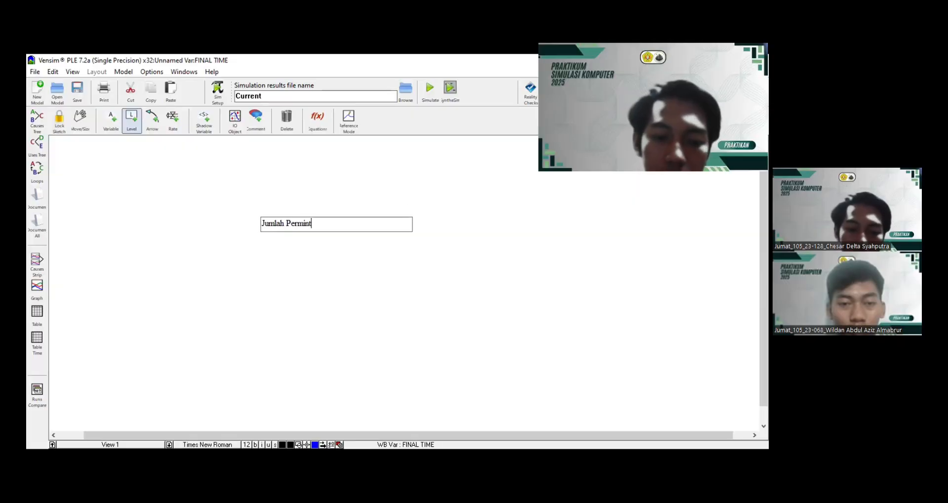
{"action": "type", "text": "aan"}
{"action": "key", "text": "Return"}
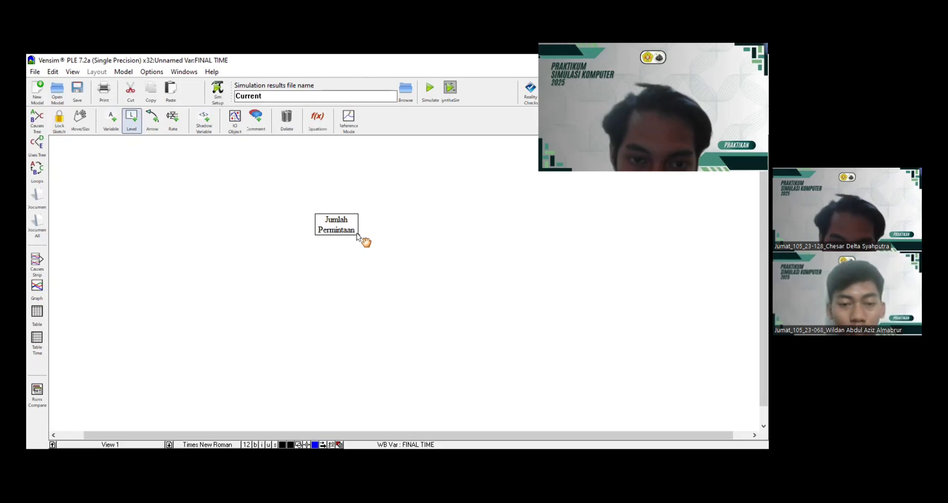
Enlarge the "Jumlah Permintaan" level box and add a similarly large level named "Ketersediaan Stok Pentol" below it
{"action": "left_click_drag", "start_coordinate": [357, 234], "coordinate": [426, 241]}
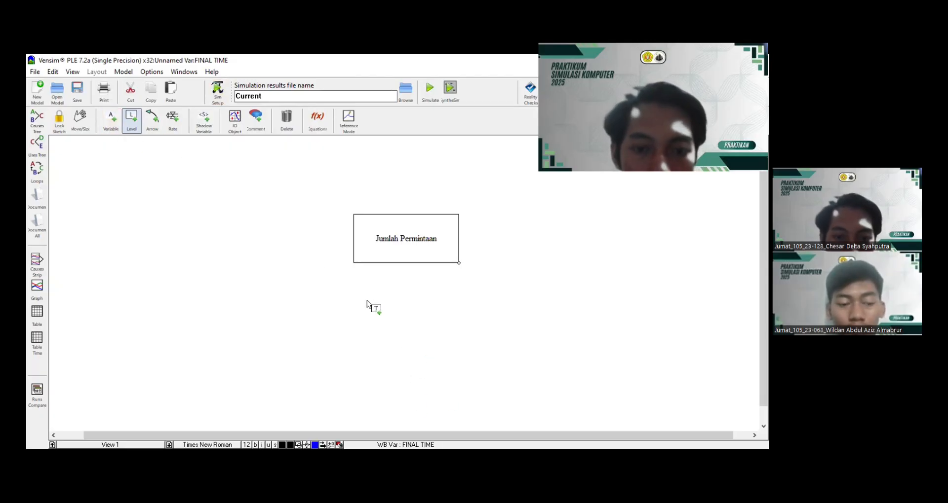
{"action": "left_click", "coordinate": [402, 327]}
{"action": "type", "text": "K"}
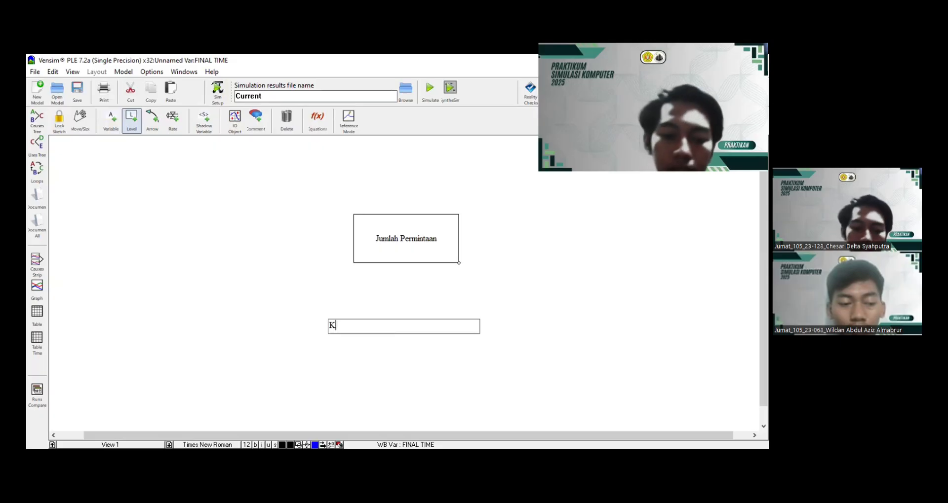
{"action": "type", "text": "etersediaa"}
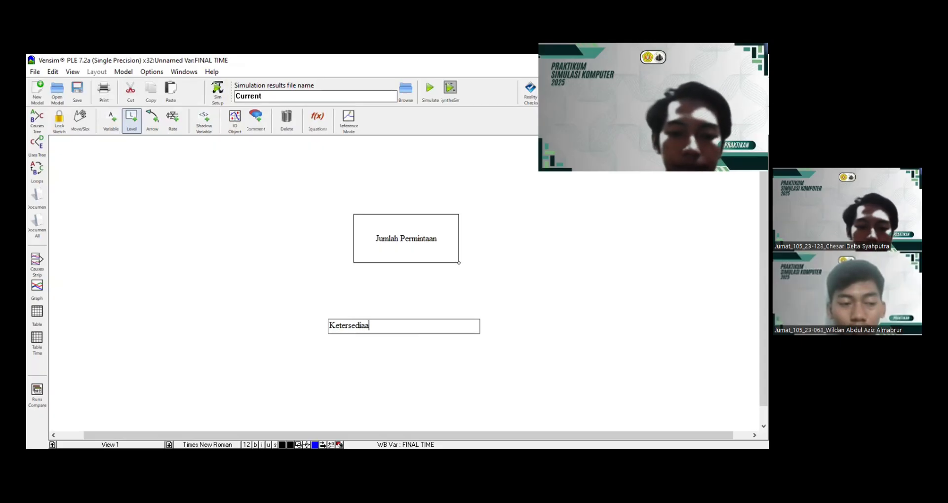
{"action": "type", "text": "n Stok"}
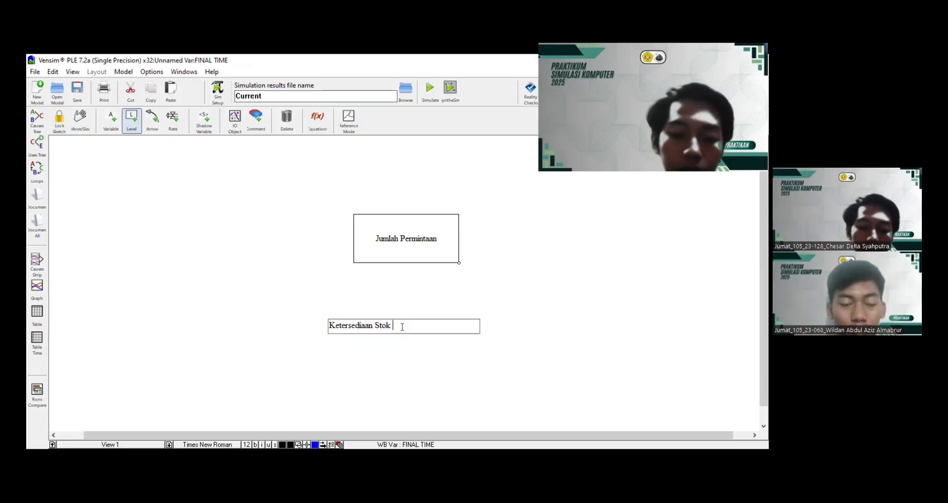
{"action": "type", "text": " Pentol"}
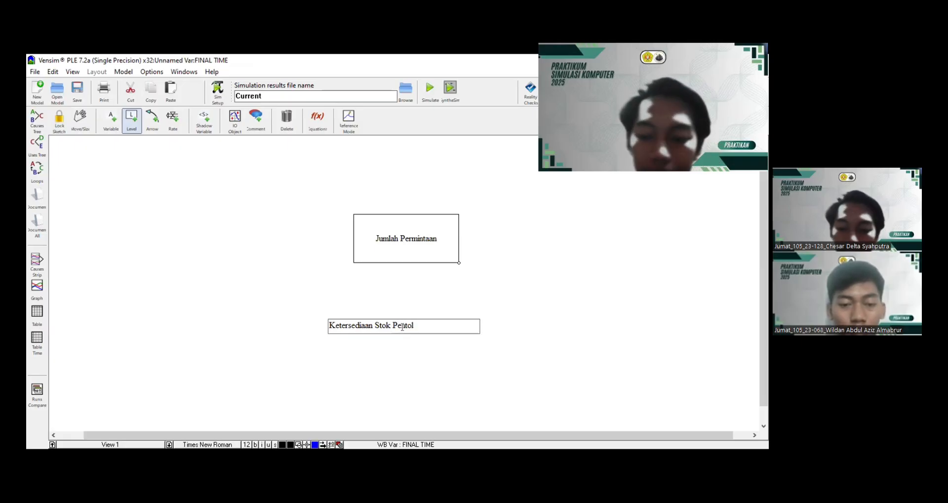
{"action": "key", "text": "Return"}
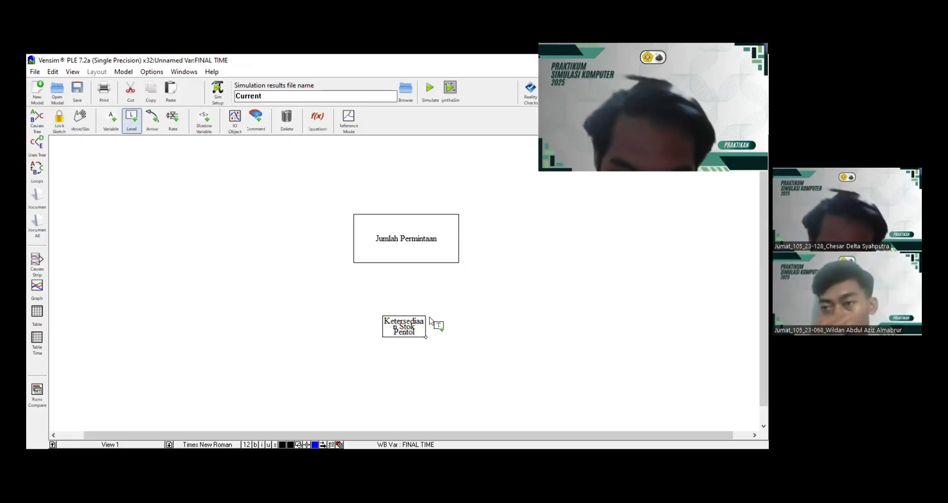
{"action": "mouse_move", "coordinate": [426, 337]}
{"action": "left_mouse_down"}
{"action": "mouse_move", "coordinate": [484, 371]}
{"action": "mouse_move", "coordinate": [409, 339]}
{"action": "mouse_move", "coordinate": [424, 338]}
{"action": "left_mouse_up"}
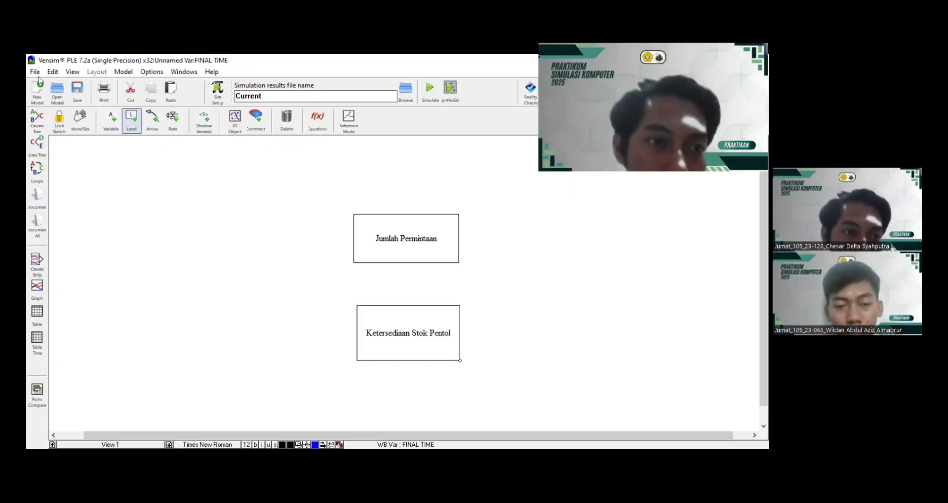
Add an inflow rate named "Peningkatan Permintaan" from a cloud left of "Jumlah Permintaan" into that level
{"action": "left_click", "coordinate": [174, 122]}
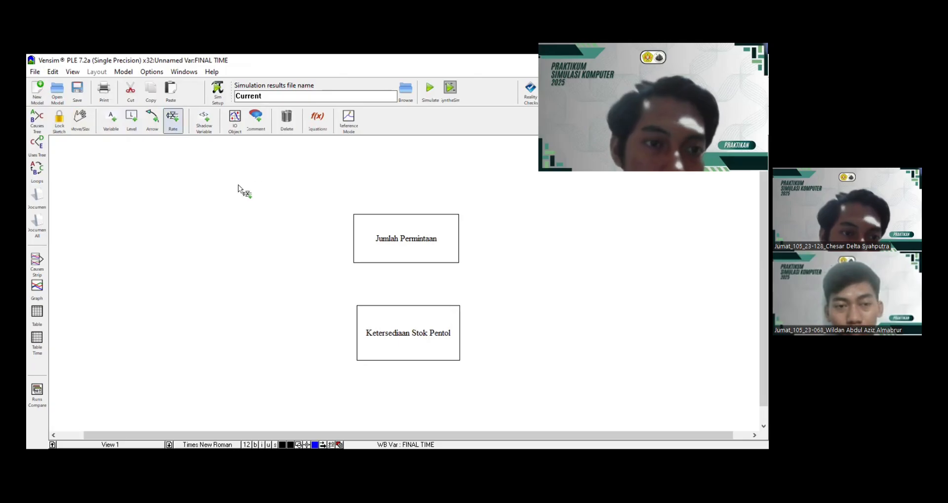
{"action": "left_click", "coordinate": [253, 237]}
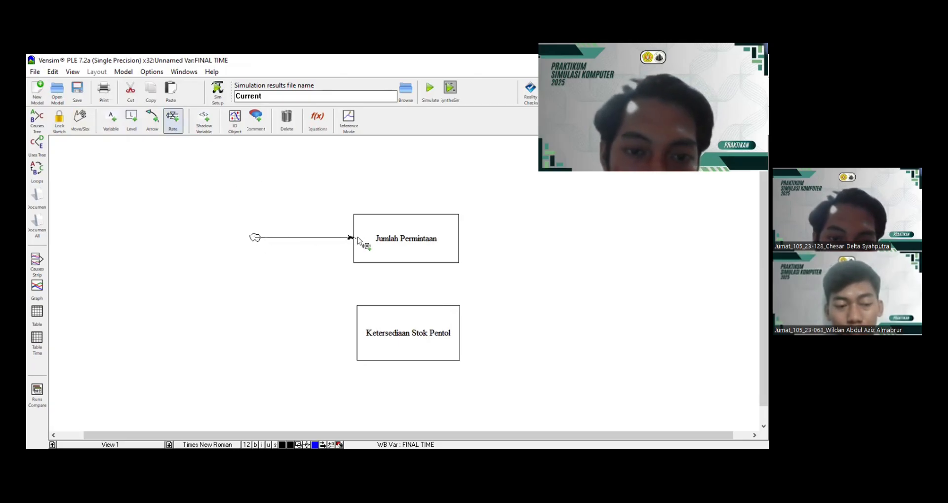
{"action": "left_click", "coordinate": [388, 241]}
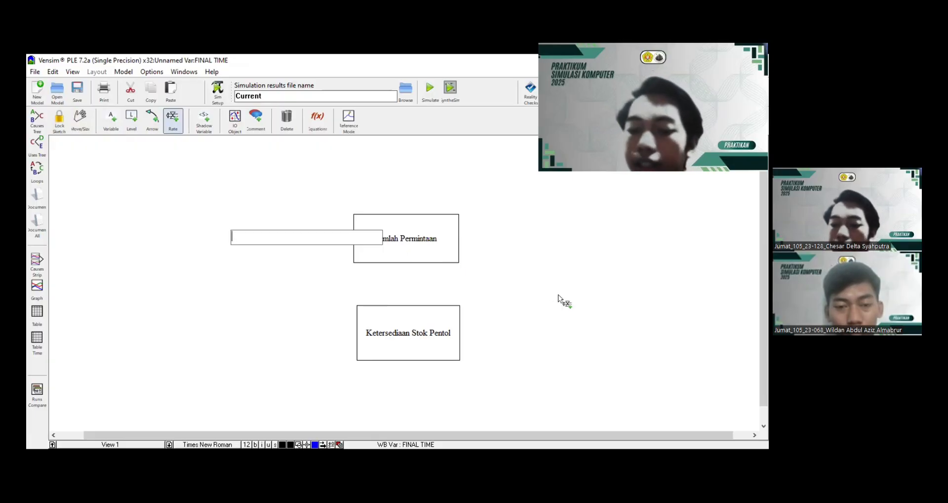
{"action": "type", "text": "Peni"}
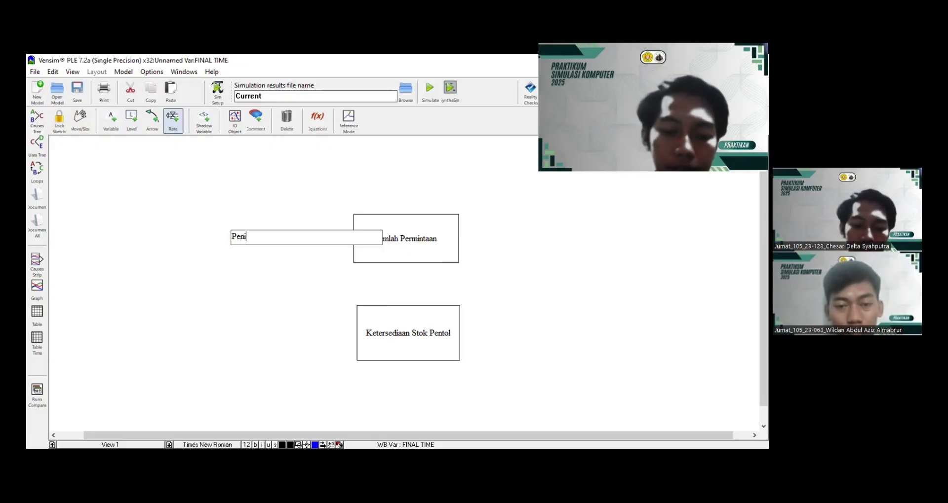
{"action": "type", "text": "ngkatan "}
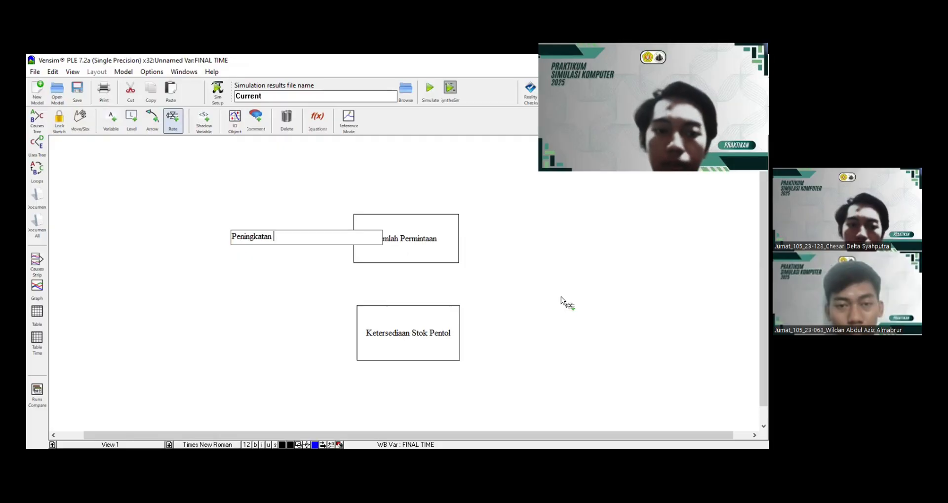
{"action": "type", "text": "Permn"}
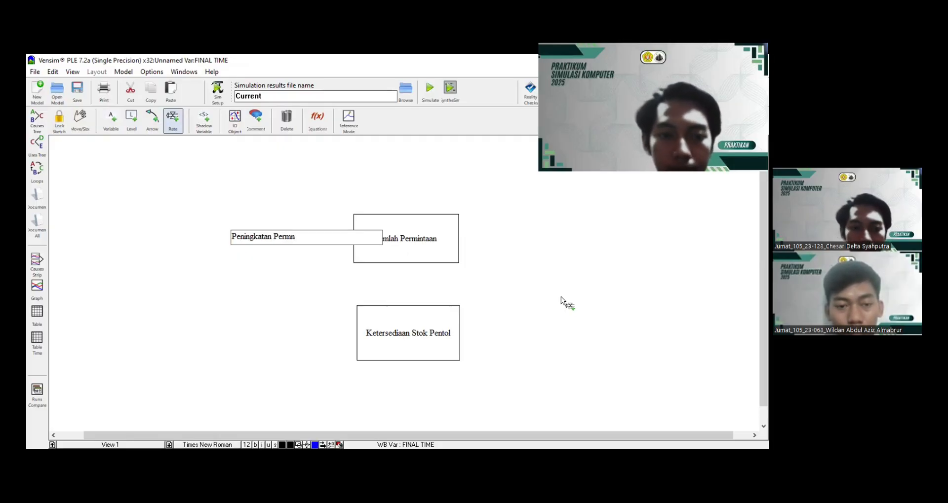
{"action": "key", "text": "BackSpace"}
{"action": "type", "text": "intaan"}
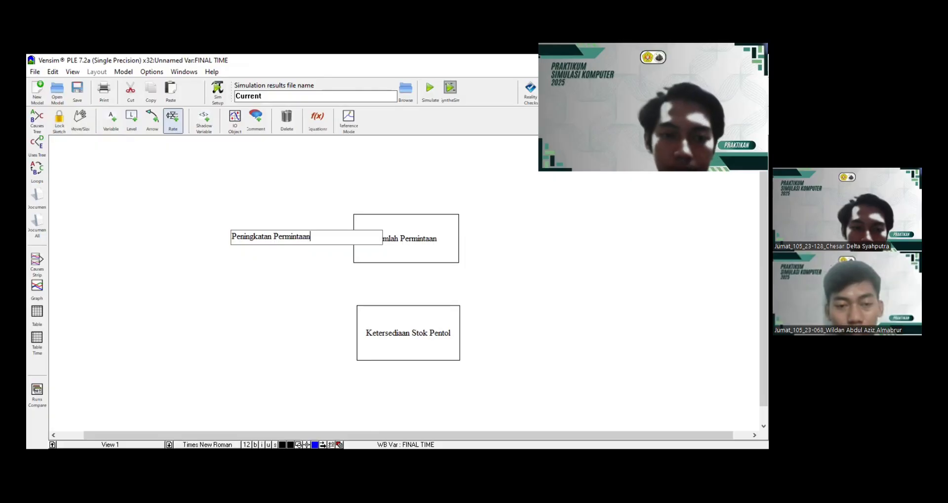
{"action": "left_click", "coordinate": [428, 240]}
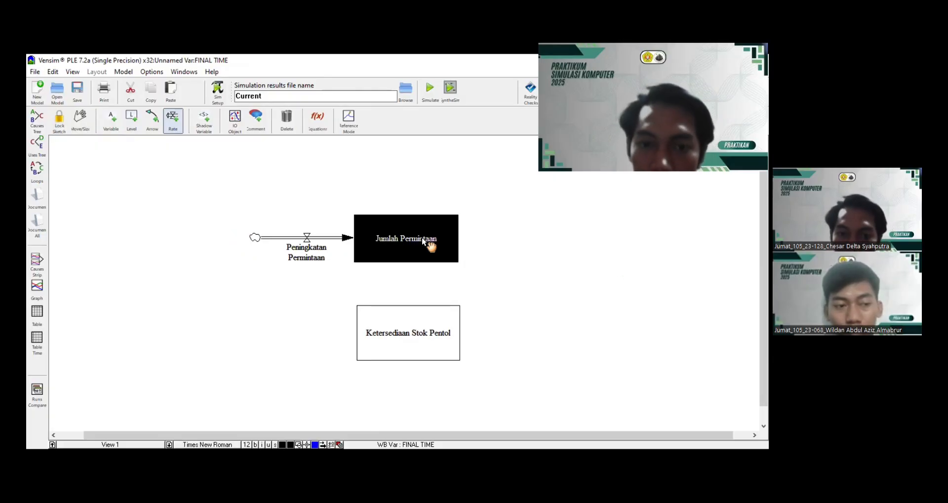
Add an outflow rate named "Penurunan Permintaan" from "Jumlah Permintaan" to a cloud on its right
{"action": "left_click", "coordinate": [430, 241]}
{"action": "left_click", "coordinate": [546, 238]}
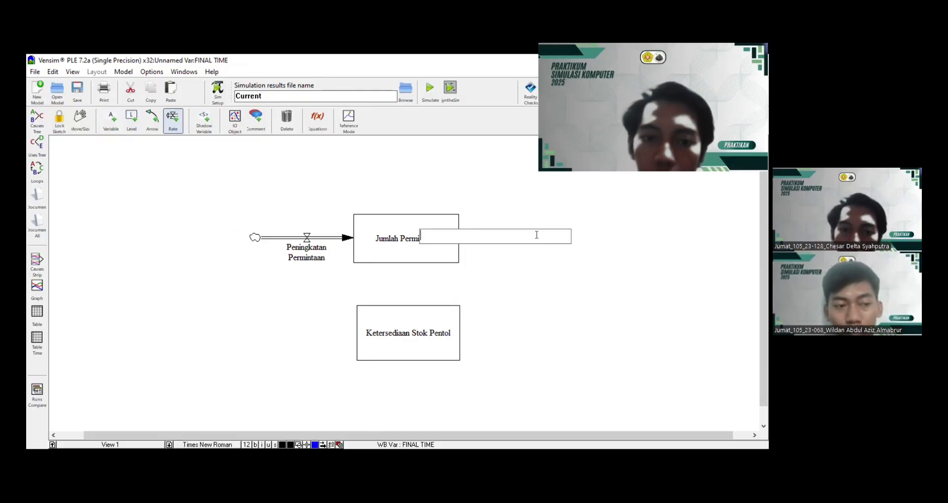
{"action": "type", "text": "Pen"}
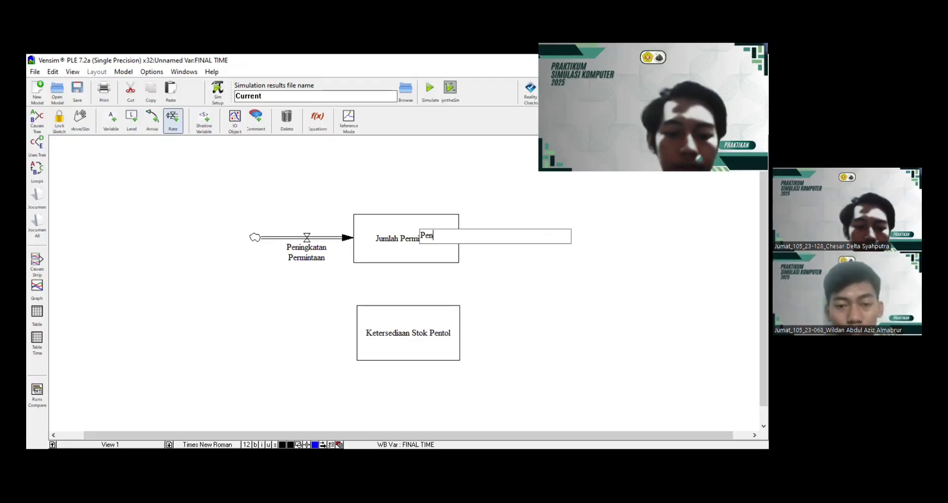
{"action": "type", "text": "urunan P"}
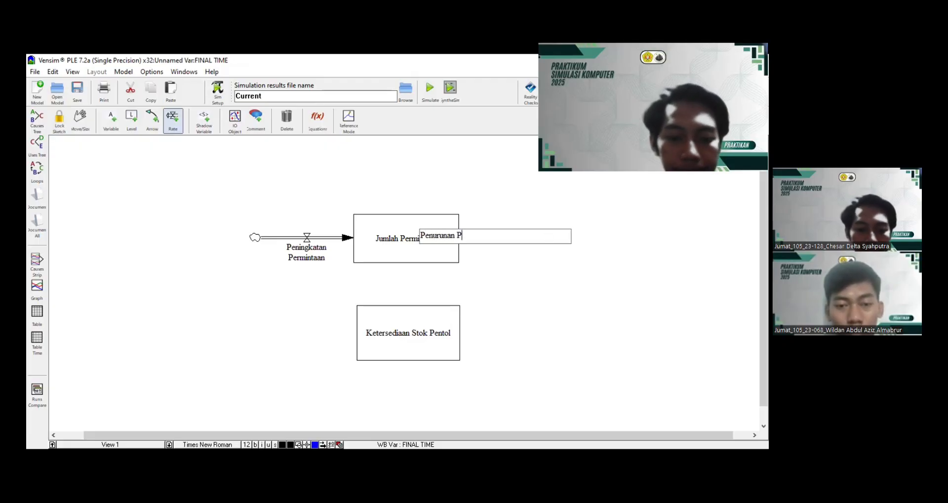
{"action": "type", "text": "ermin"}
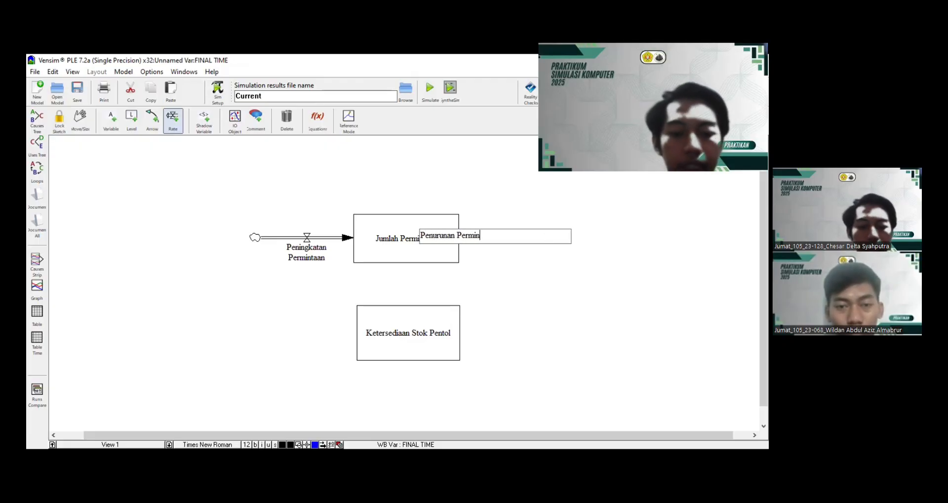
{"action": "type", "text": "taan"}
{"action": "key", "text": "Return"}
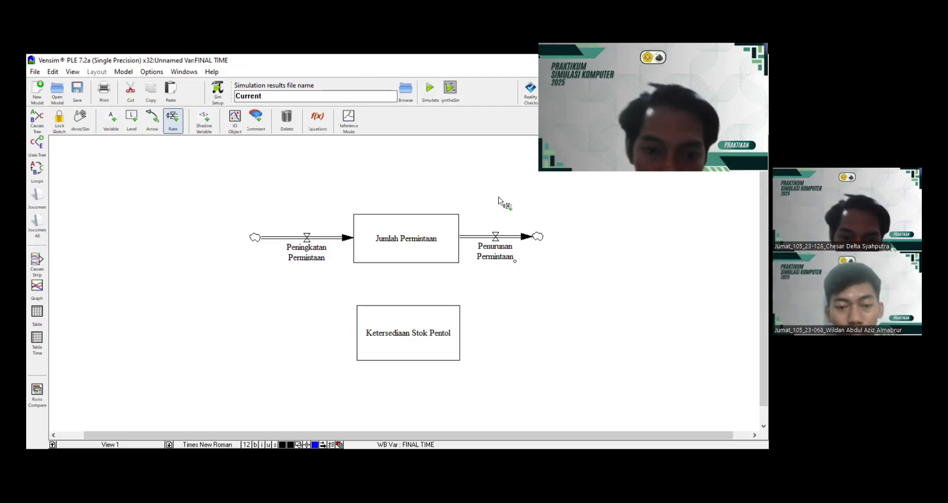
Add an inflow rate named "Hasil Produksi" from a cloud on the left into the "Ketersediaan Stok Pentol" level
{"action": "left_click", "coordinate": [260, 330]}
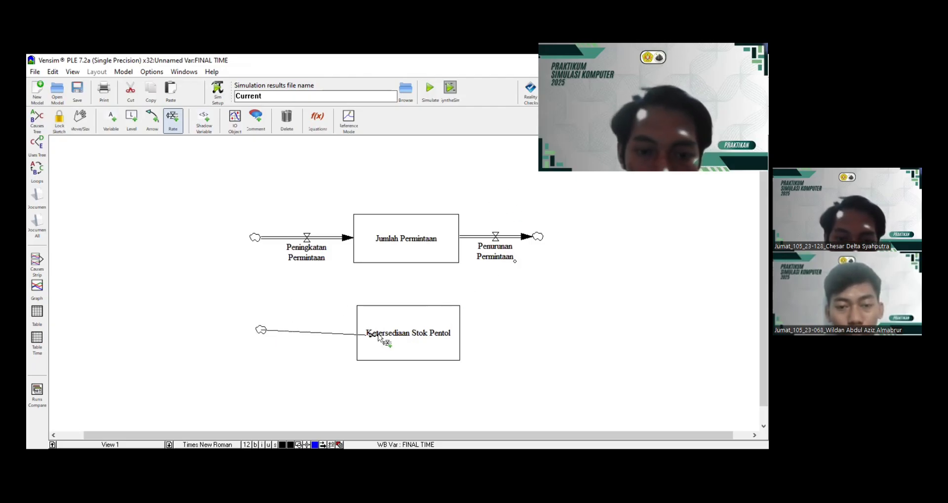
{"action": "left_click", "coordinate": [406, 337]}
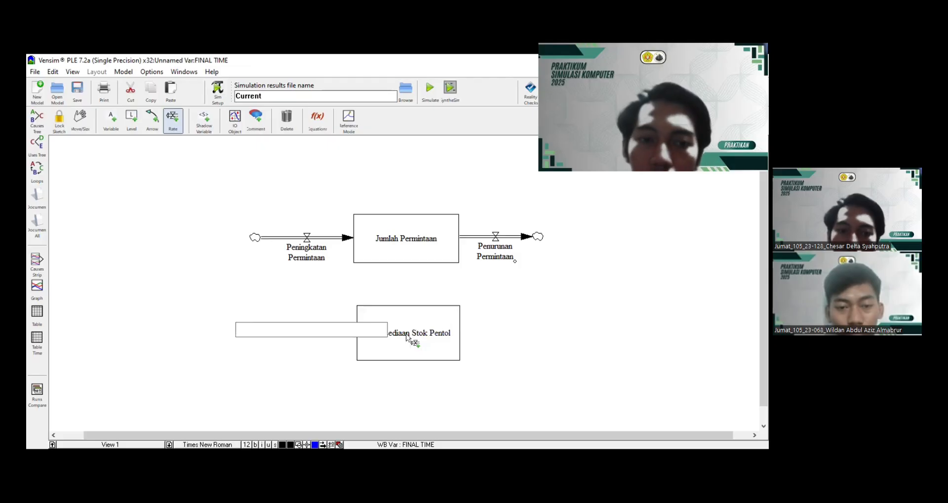
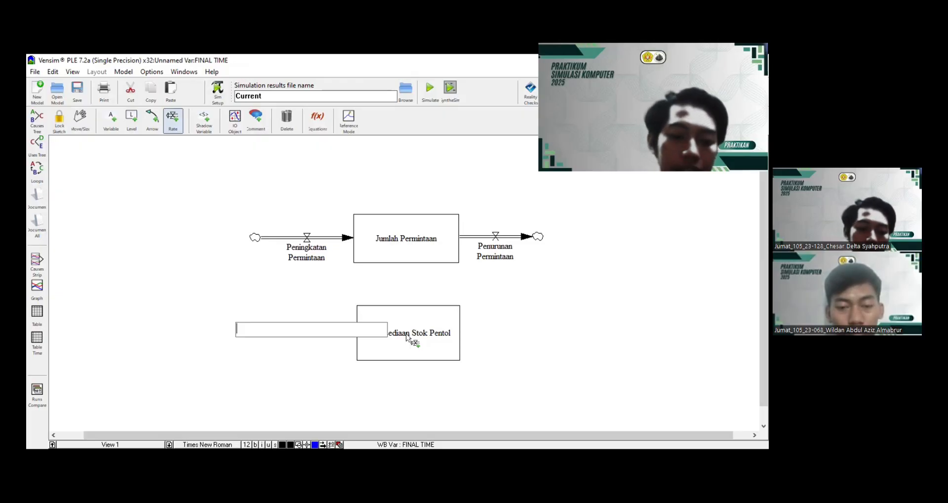
{"action": "type", "text": "hasil"}
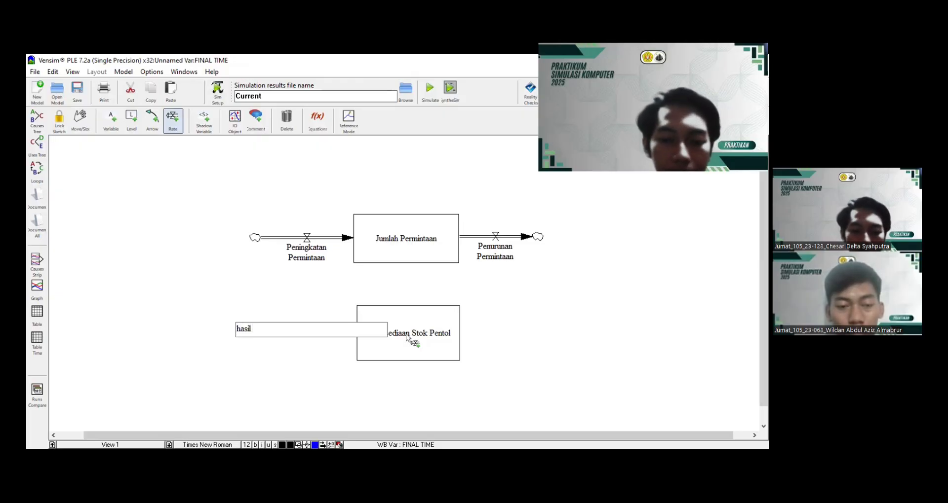
{"action": "key", "text": "BackSpace"}
{"action": "key", "text": "BackSpace"}
{"action": "key", "text": "BackSpace"}
{"action": "key", "text": "BackSpace"}
{"action": "key", "text": "BackSpace"}
{"action": "type", "text": "Ha"}
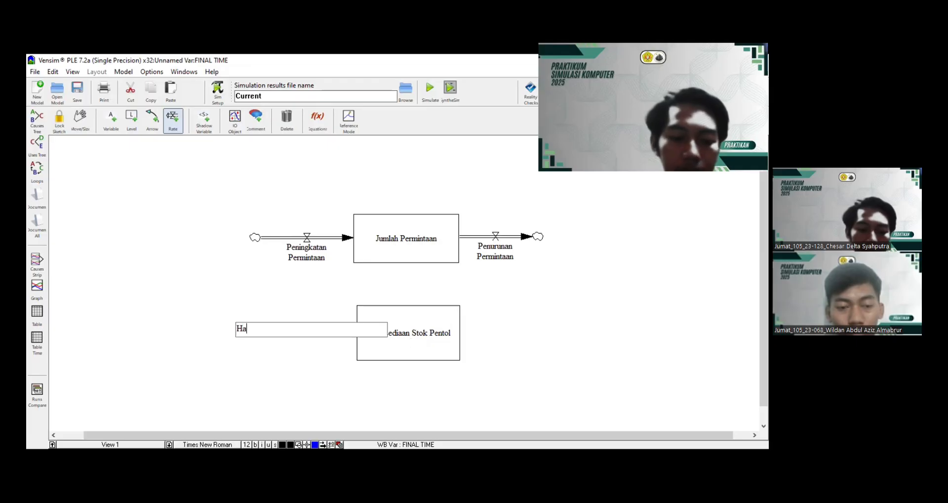
{"action": "type", "text": "sil P"}
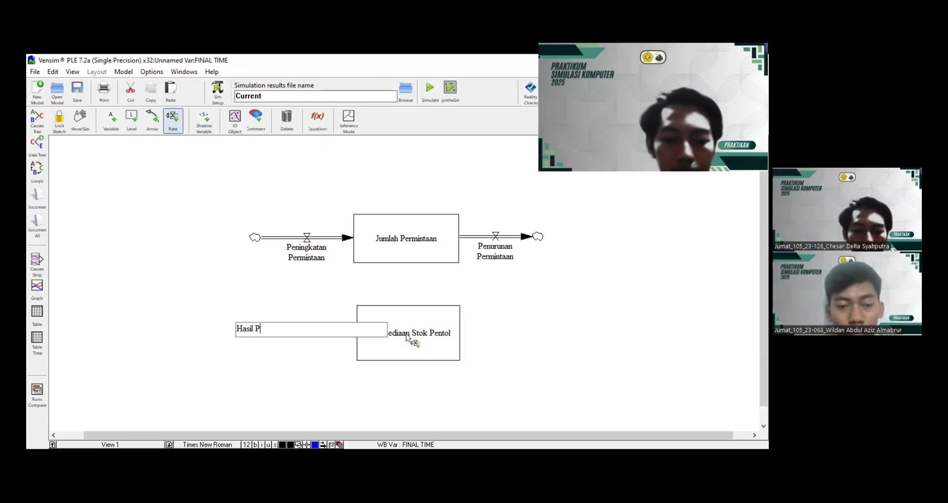
{"action": "type", "text": "roduksi"}
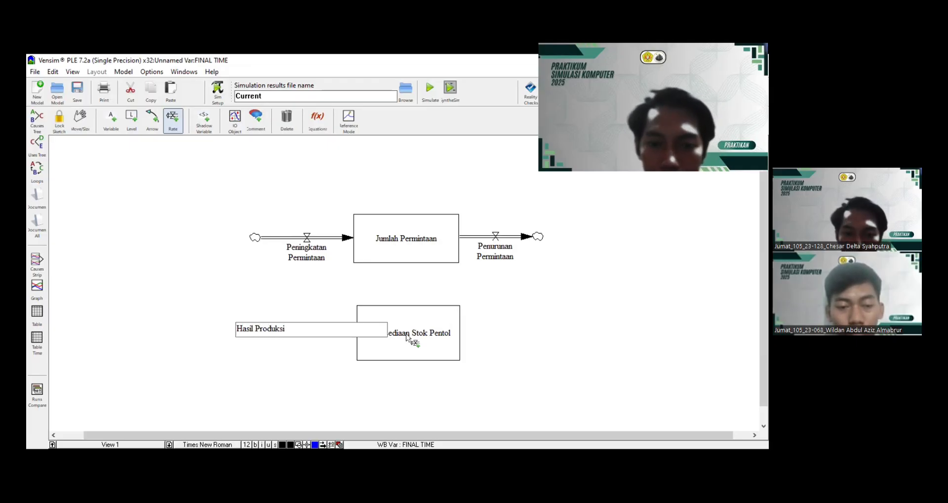
{"action": "key", "text": "Return"}
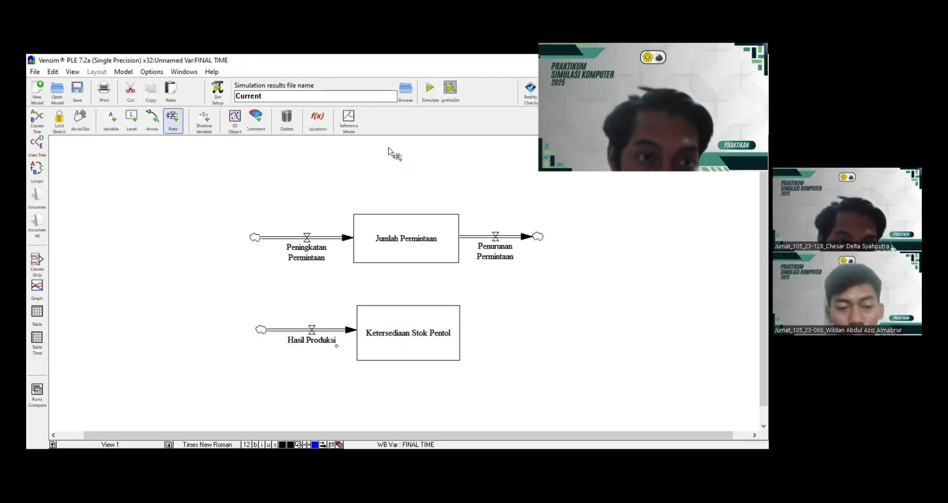
Add an outflow rate named "Pentol Demand" from "Ketersediaan Stok Pentol" to a cloud on its right
{"action": "left_click", "coordinate": [179, 124]}
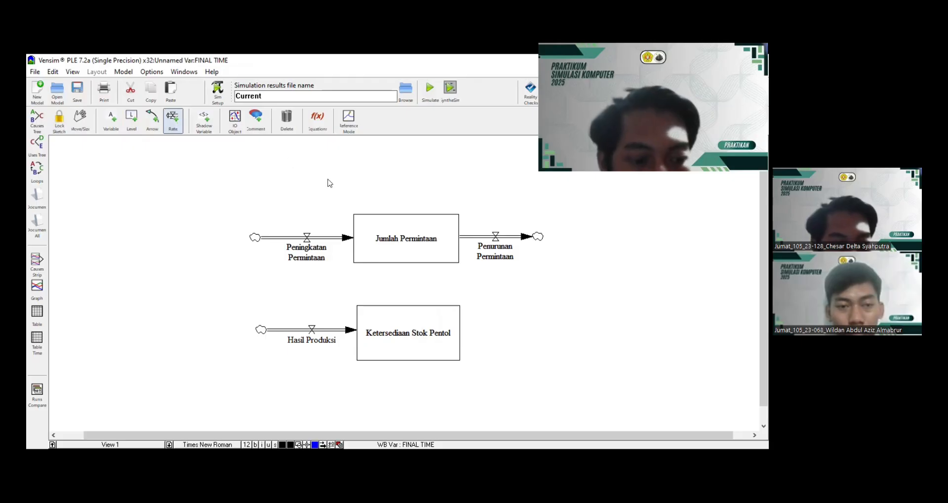
{"action": "key", "text": "1"}
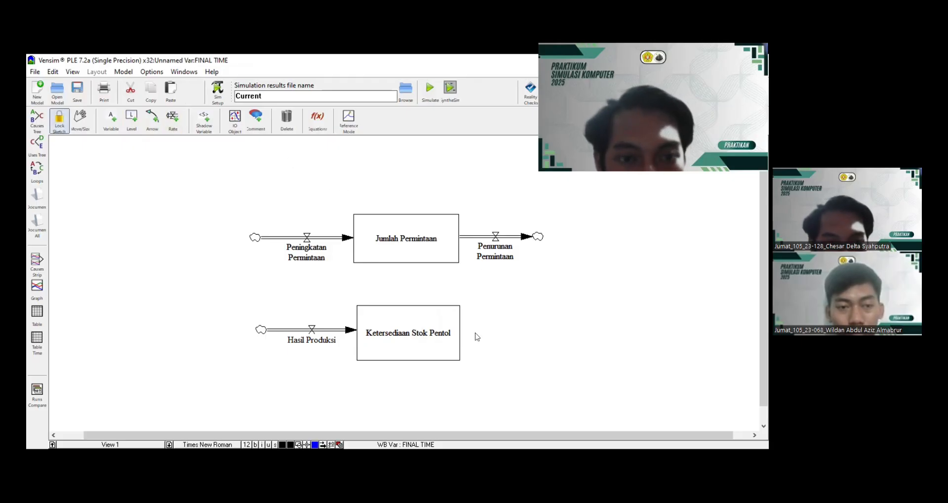
{"action": "left_click", "coordinate": [173, 120]}
{"action": "left_click", "coordinate": [417, 328]}
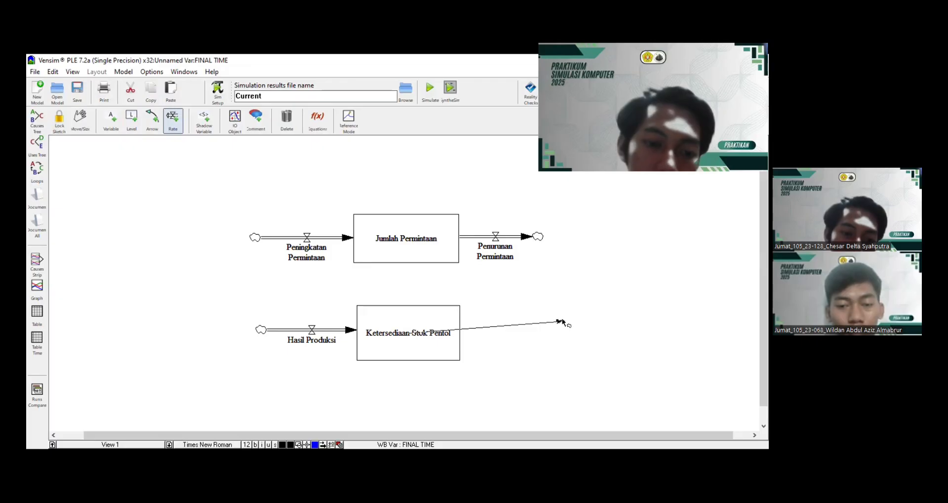
{"action": "left_click", "coordinate": [562, 322]}
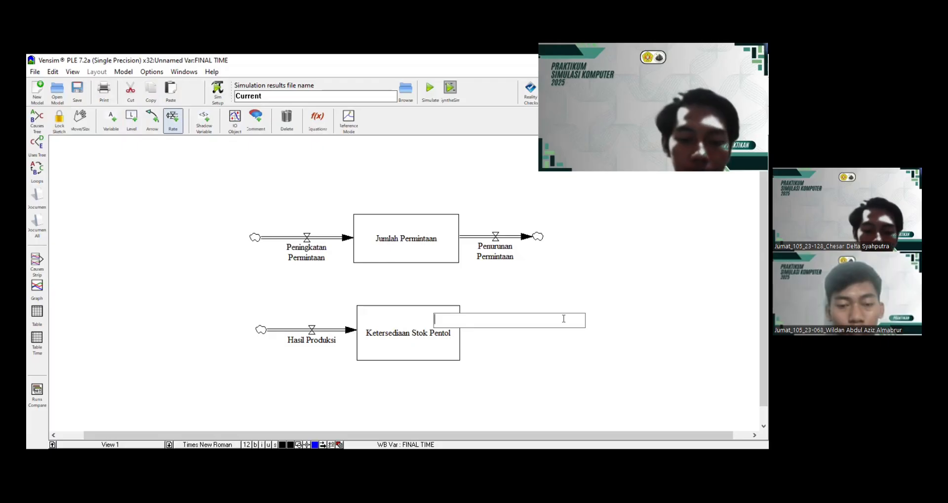
{"action": "type", "text": "Pentol"}
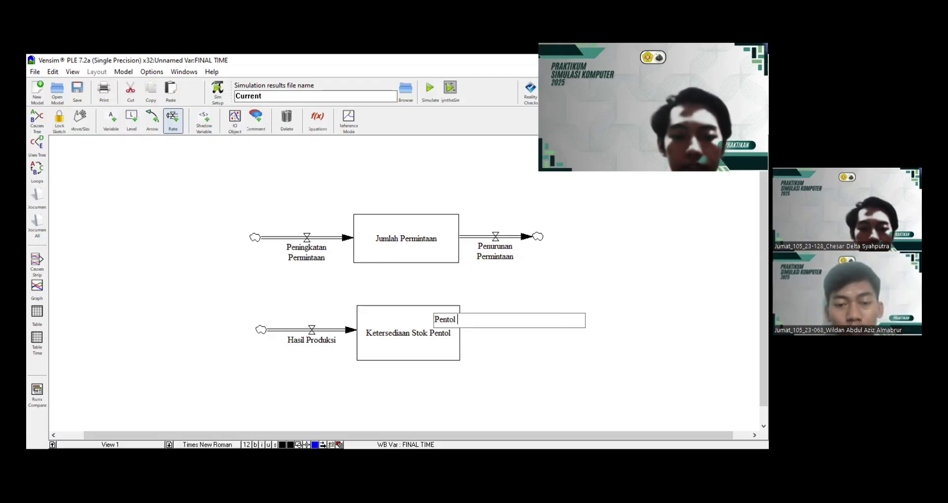
{"action": "type", "text": " Demand"}
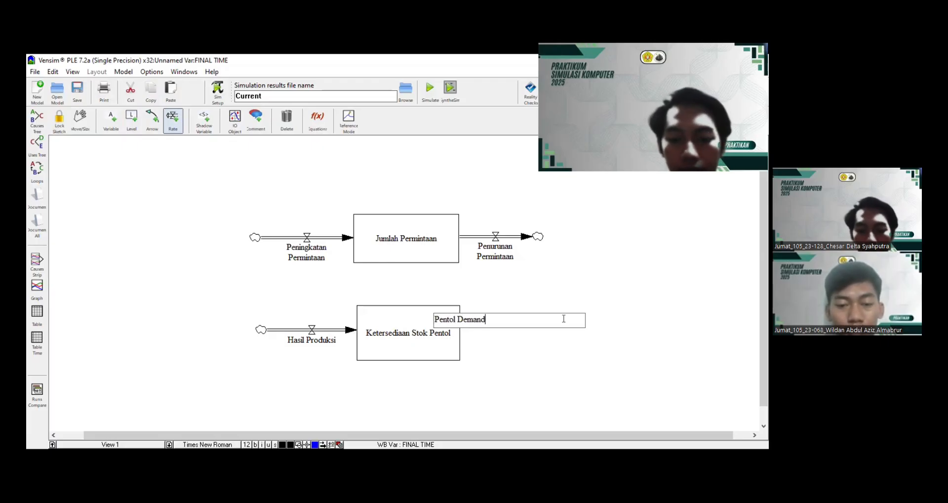
{"action": "key", "text": "Return"}
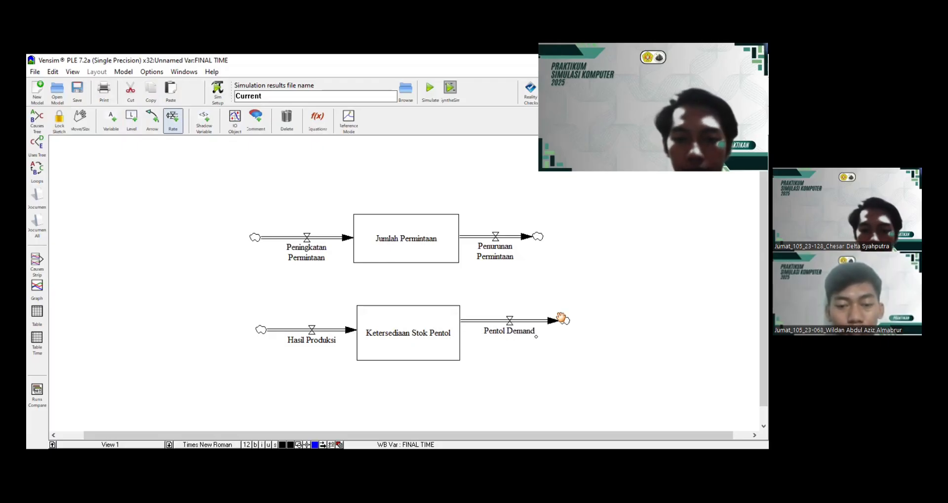
Add a second outflow rate named "Permintaan Pelanggan" from "Ketersediaan Stok Pentol" to a cloud on its right, below "Pentol Demand"
{"action": "left_click", "coordinate": [411, 344]}
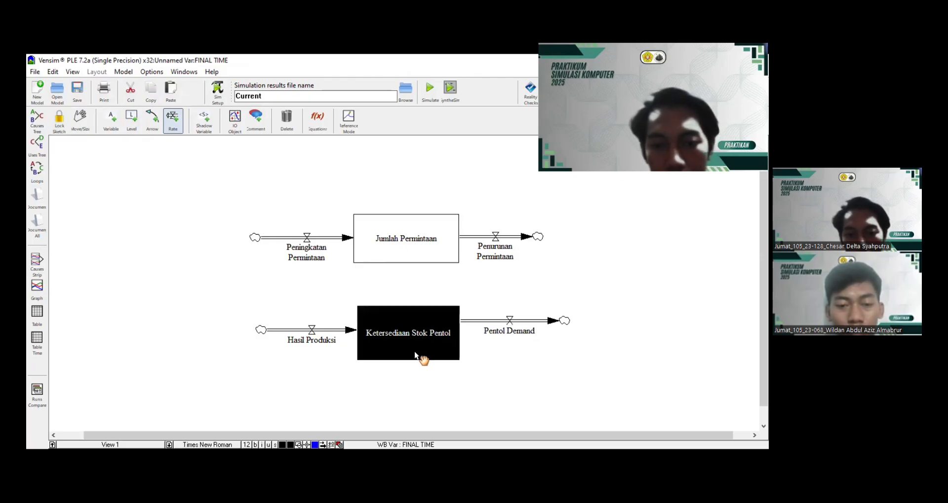
{"action": "left_click", "coordinate": [567, 348]}
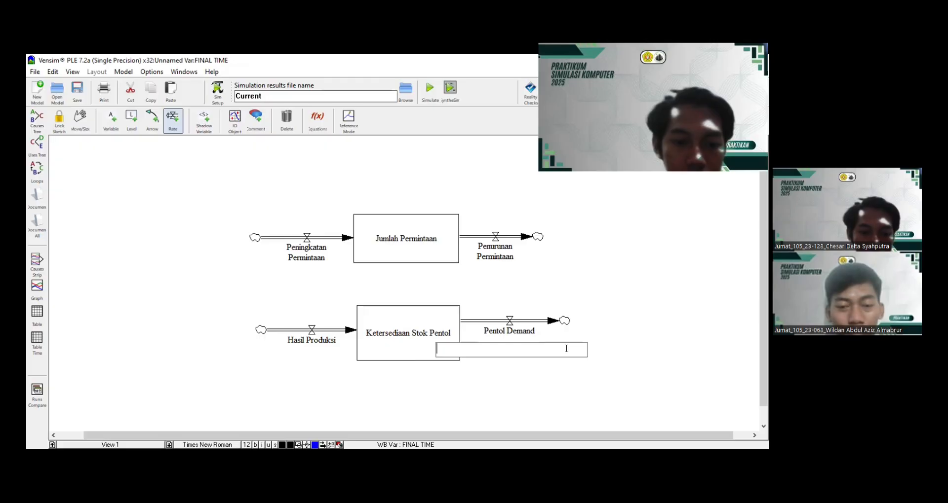
{"action": "type", "text": "Permi"}
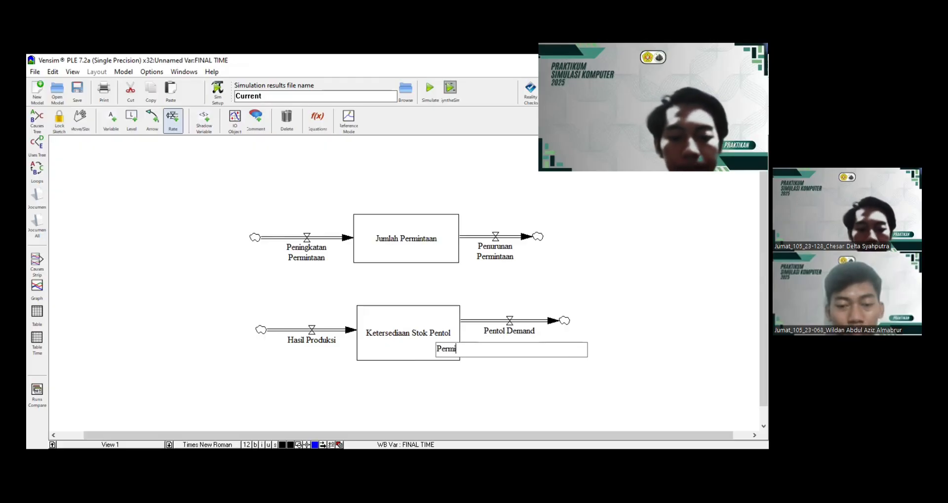
{"action": "type", "text": "ntaan Pel"}
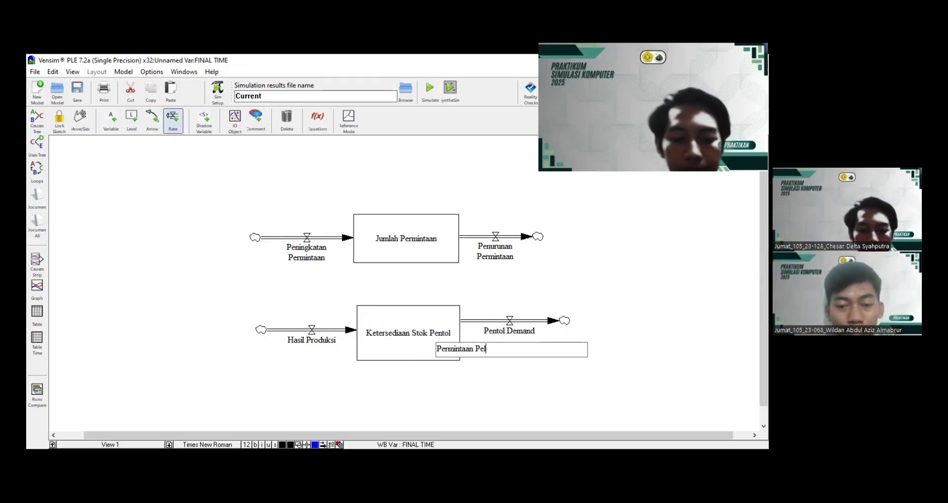
{"action": "type", "text": "anggan"}
{"action": "key", "text": "Return"}
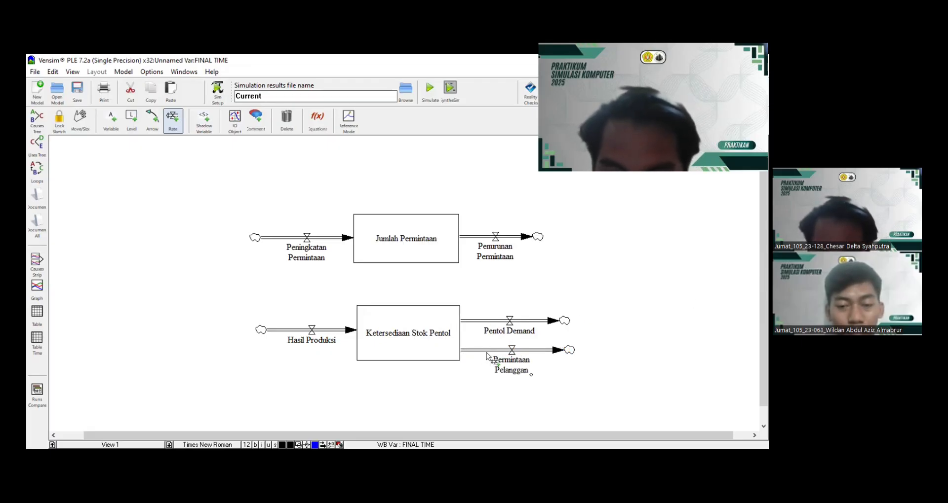
Move the "Permintaan Pelanggan" valve and its cloud above the "Pentol Demand" flow
{"action": "left_click_drag", "start_coordinate": [508, 349], "coordinate": [506, 305]}
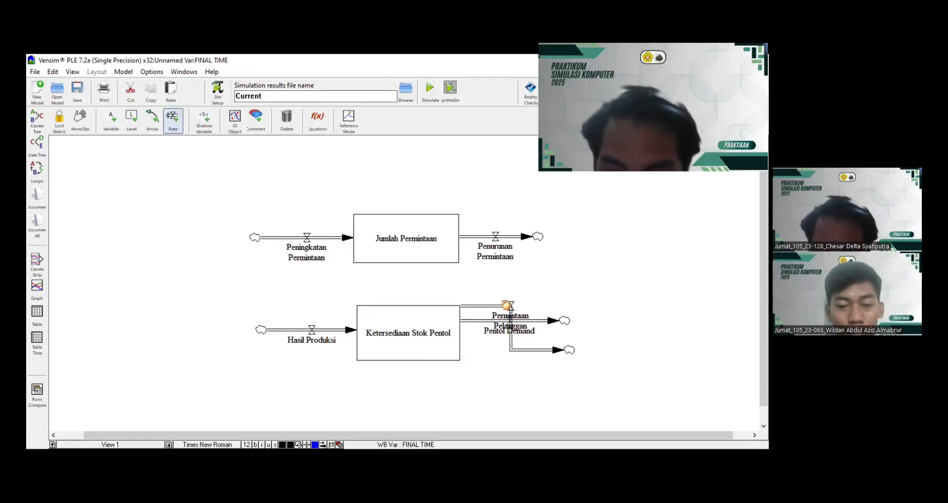
{"action": "left_click", "coordinate": [570, 350]}
{"action": "left_click_drag", "start_coordinate": [570, 325], "coordinate": [564, 304]}
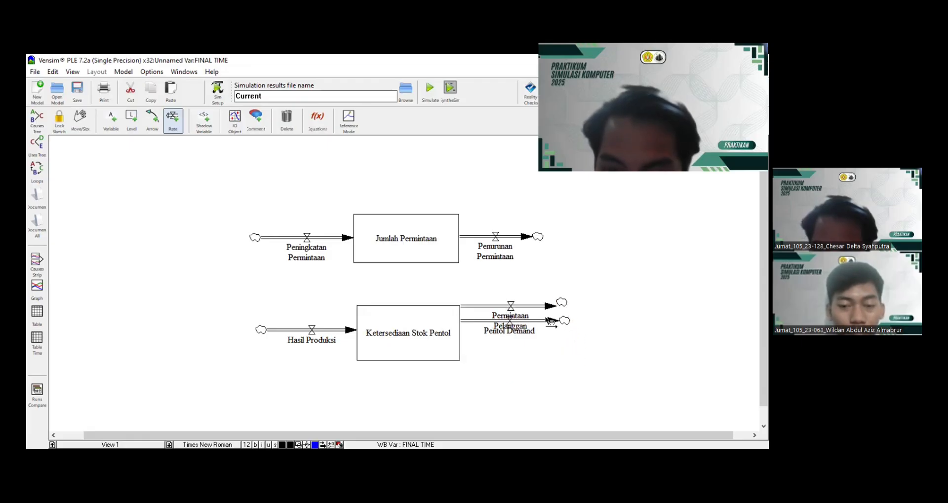
{"action": "left_click", "coordinate": [507, 322]}
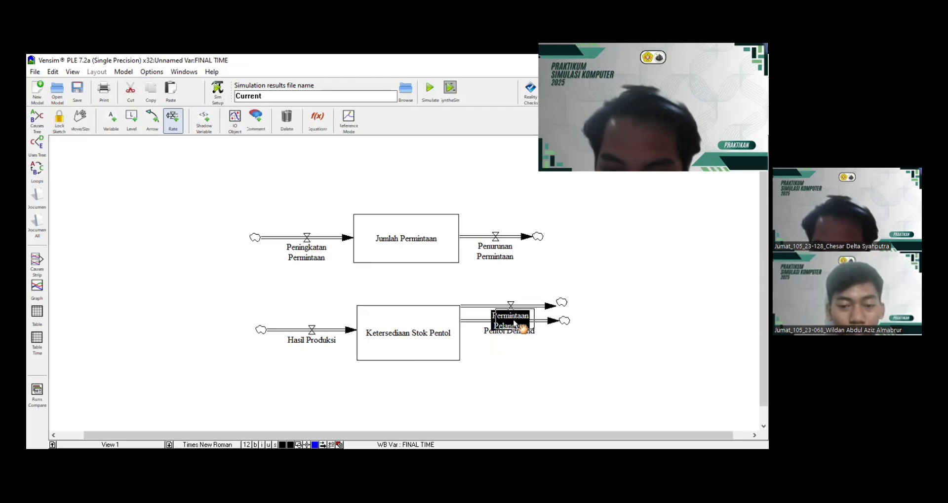
{"action": "left_click_drag", "start_coordinate": [510, 320], "coordinate": [515, 296]}
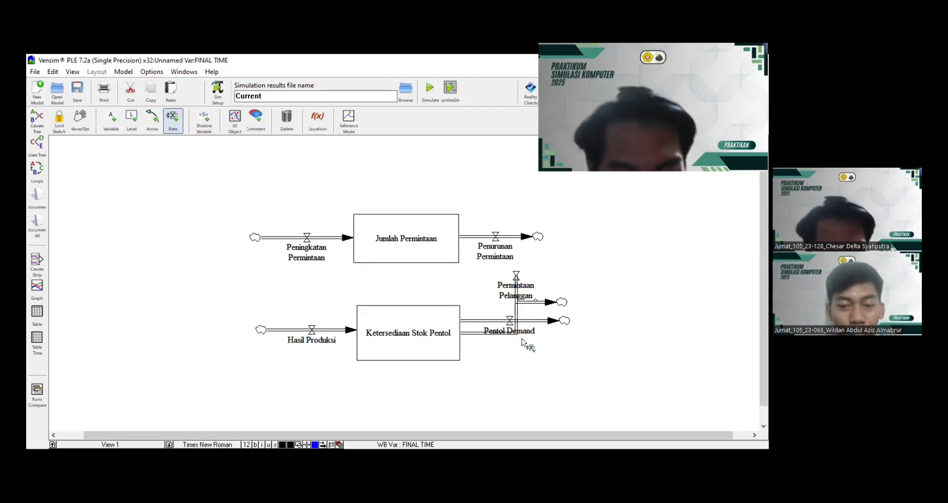
{"action": "key", "text": "ctrl+z"}
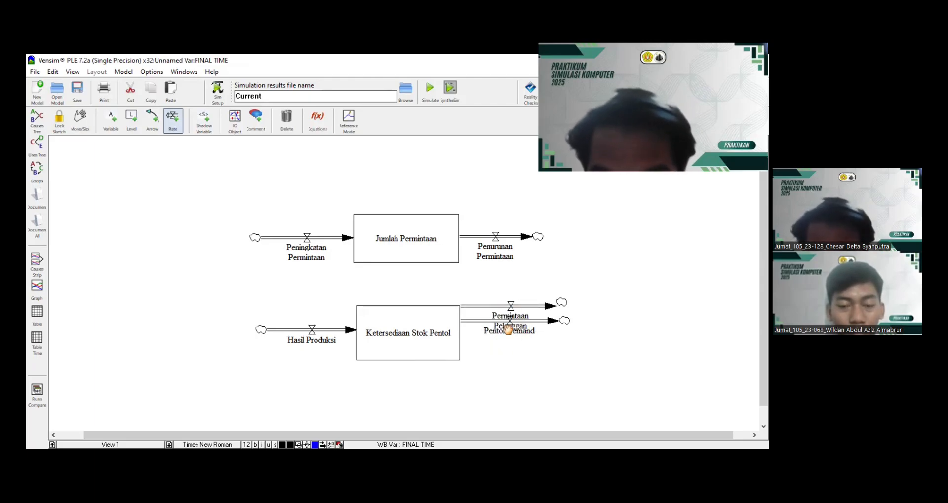
Move the "Pentol Demand" valve and cloud down near the stock's lower edge and align the "Permintaan Pelanggan" flow above it, keeping both pipes straight
{"action": "left_click_drag", "start_coordinate": [564, 321], "coordinate": [567, 363]}
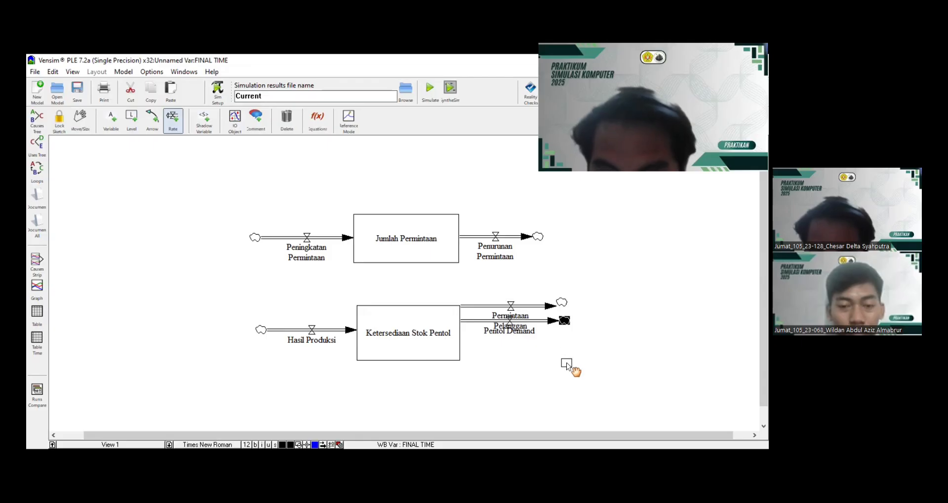
{"action": "left_click_drag", "start_coordinate": [510, 334], "coordinate": [511, 351]}
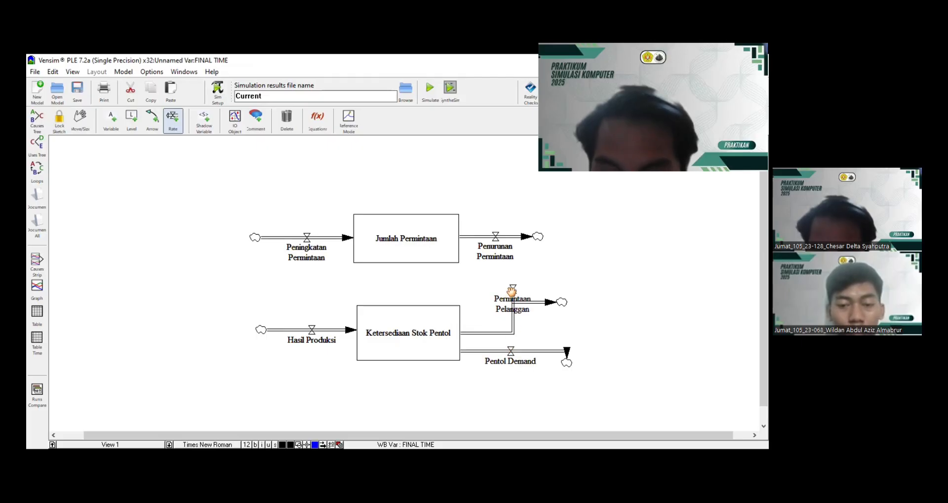
{"action": "left_click_drag", "start_coordinate": [513, 294], "coordinate": [565, 311]}
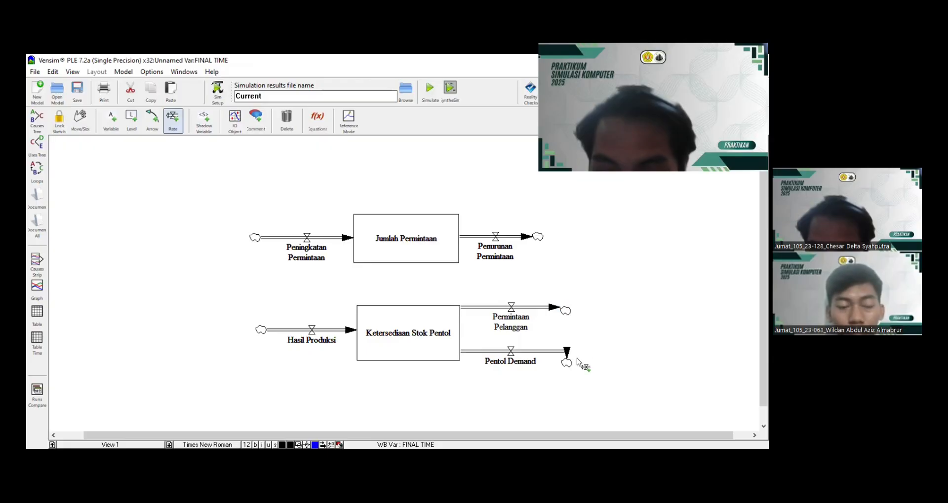
{"action": "mouse_move", "coordinate": [567, 362]}
{"action": "left_mouse_down"}
{"action": "mouse_move", "coordinate": [593, 355]}
{"action": "mouse_move", "coordinate": [568, 351]}
{"action": "left_mouse_up"}
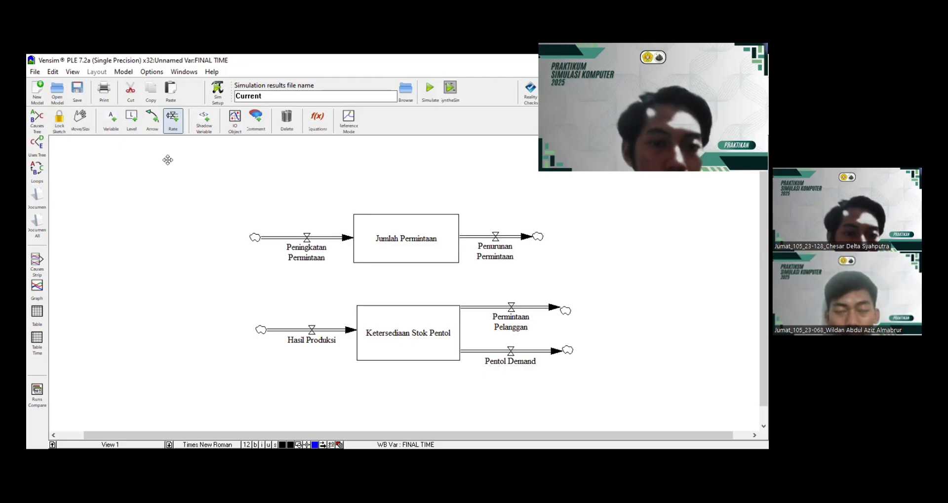
Add a variable named "Presentase Peningkatan" above and to the left of the "Peningkatan Permintaan" rate
{"action": "key", "text": "3"}
{"action": "left_click", "coordinate": [237, 216]}
{"action": "type", "text": "P"}
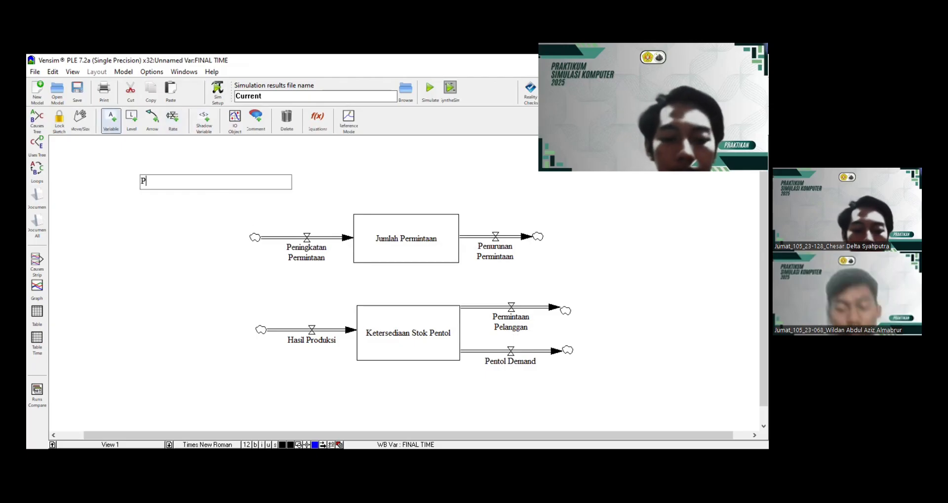
{"action": "type", "text": "resentas"}
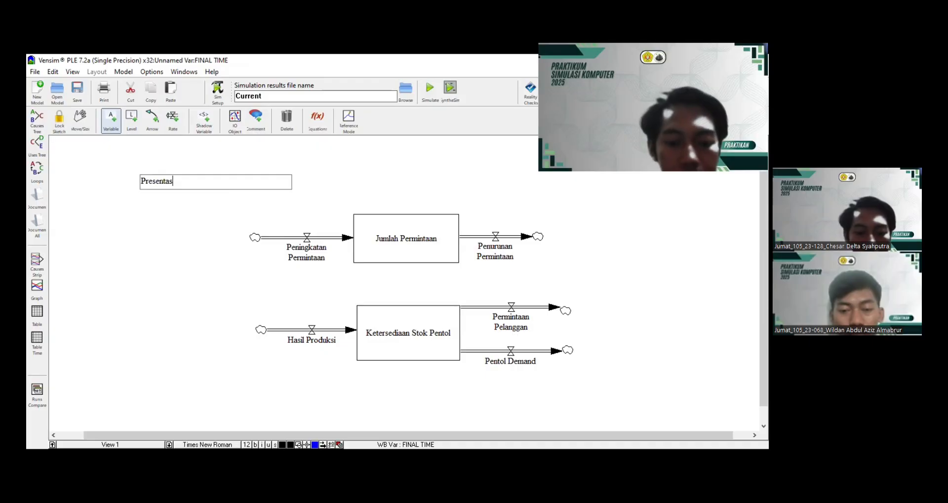
{"action": "type", "text": "e Peningkatan"}
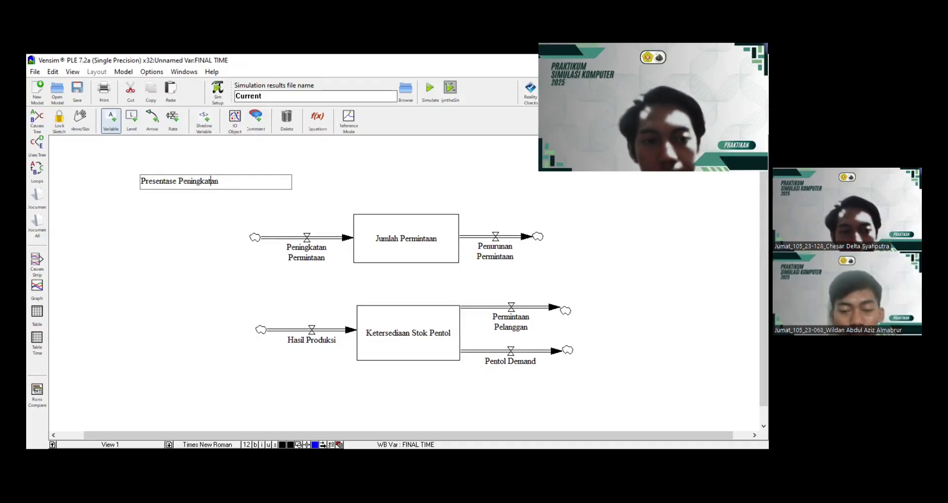
{"action": "key", "text": "Return"}
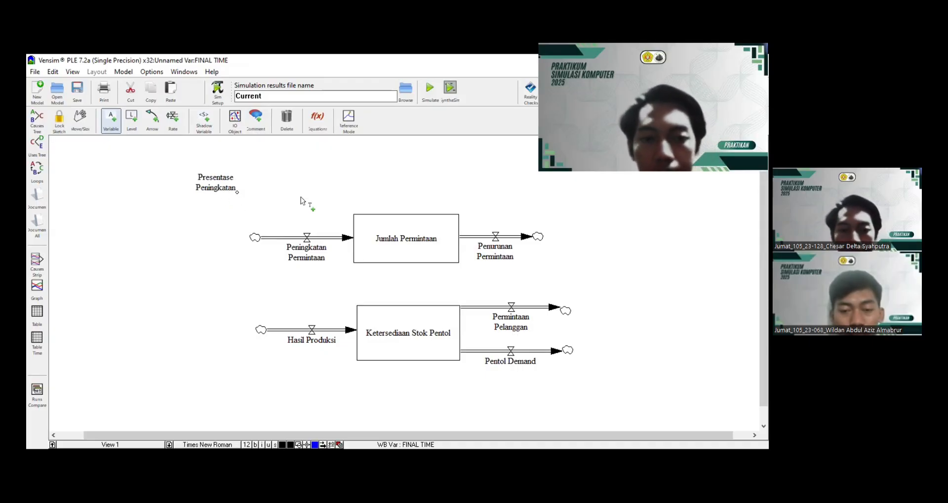
Add a variable named "Presentase Penurunan" above and to the right of the "Penurunan Permintaan" rate
{"action": "left_click", "coordinate": [527, 193]}
{"action": "type", "text": "P"}
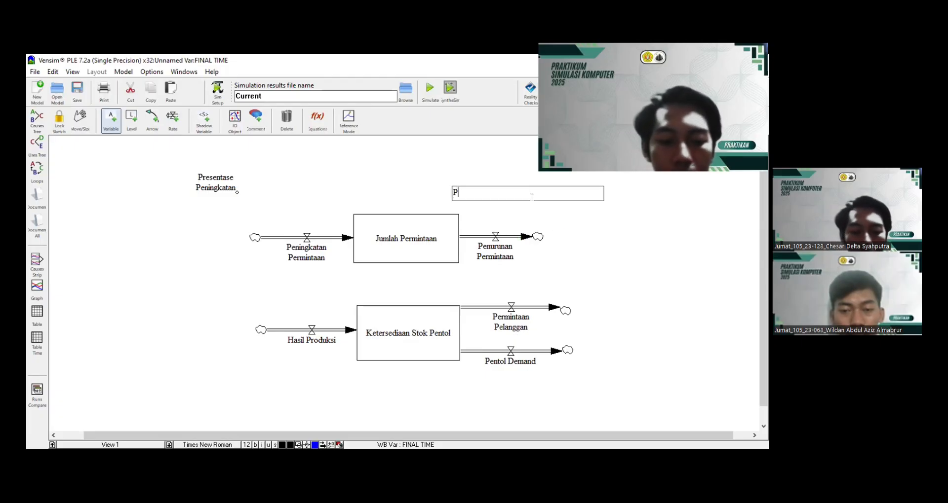
{"action": "type", "text": "resentas"}
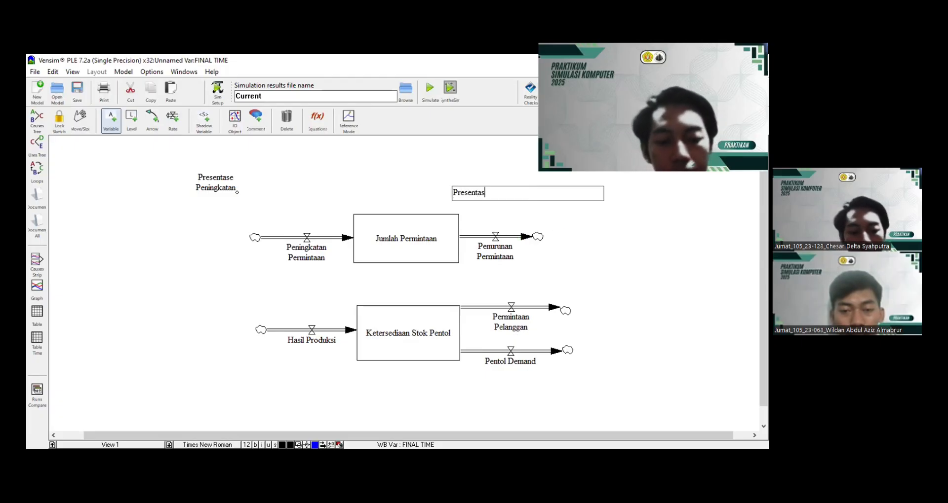
{"action": "type", "text": "e Penurunan"}
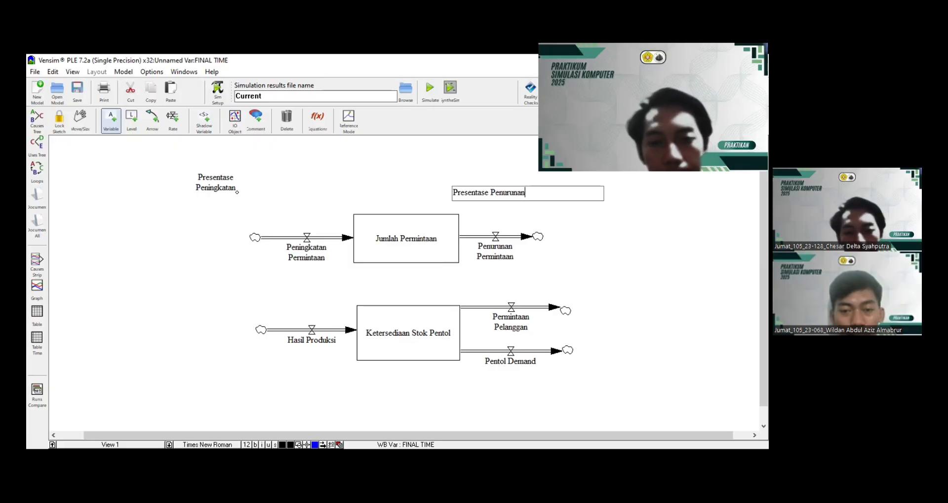
Add a variable named "Jumlah Maksimum Produksi" above and to the left of the "Hasil Produksi" rate
{"action": "left_click", "coordinate": [209, 302]}
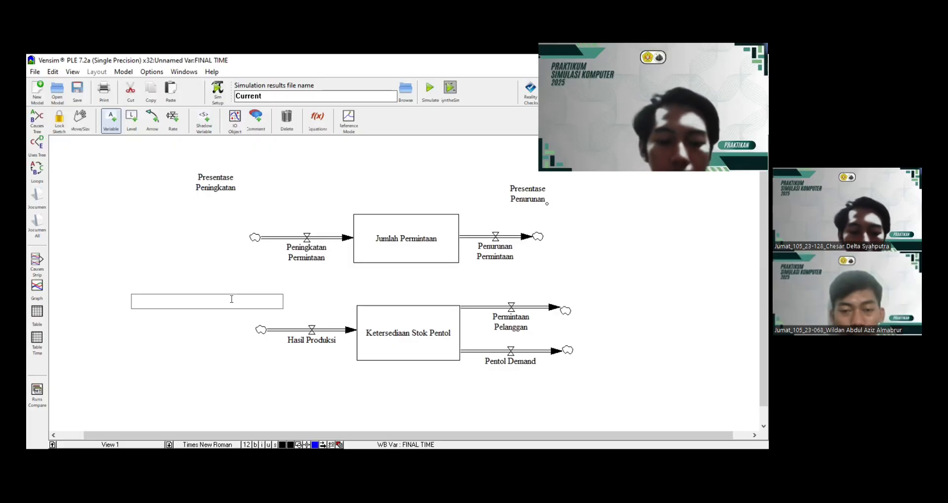
{"action": "type", "text": "Jumlah M"}
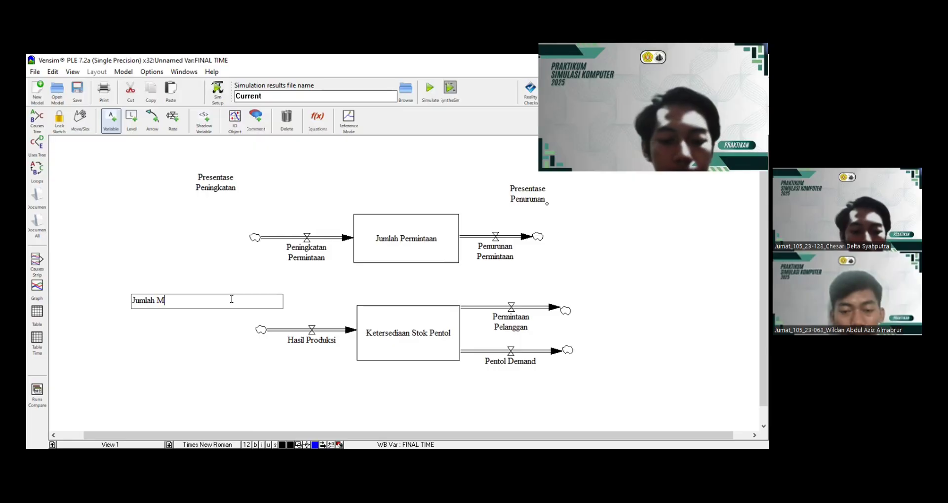
{"action": "type", "text": "aksim"}
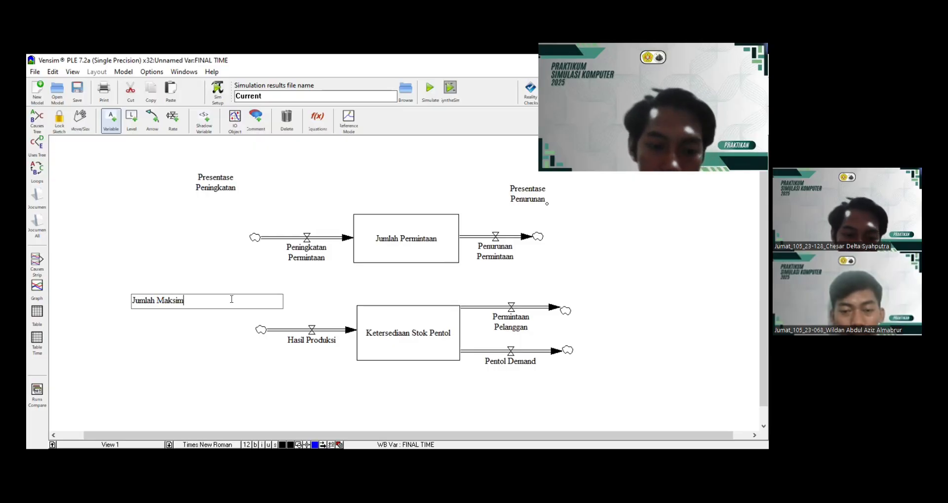
{"action": "type", "text": "um Produksi"}
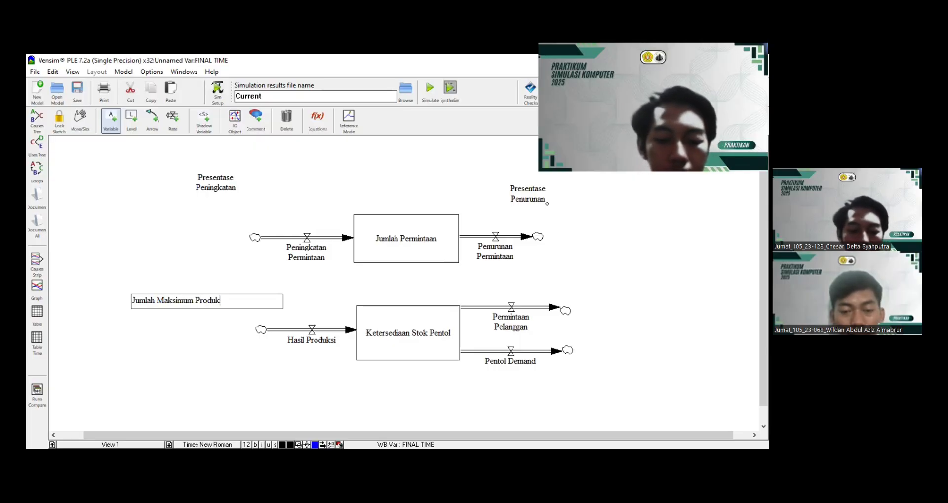
Add a variable named "Rasio Keberhasilan" to the left of "Hasil Produksi", below "Jumlah Maksimum Produksi"
{"action": "left_click", "coordinate": [175, 352]}
{"action": "type", "text": "R"}
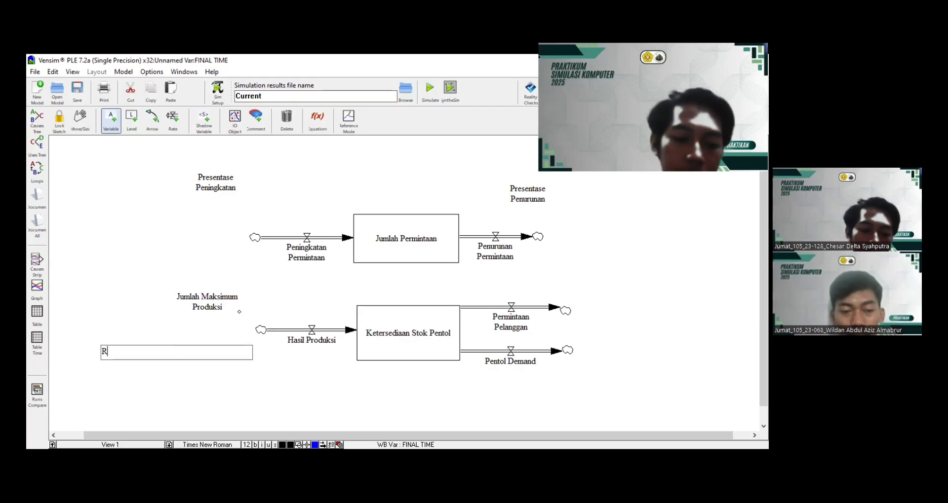
{"action": "type", "text": "asio K"}
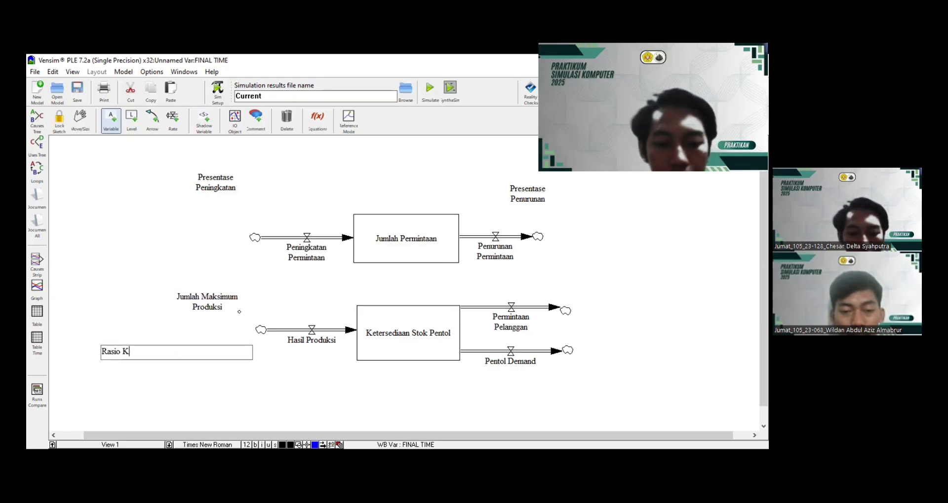
{"action": "type", "text": "eberhasi"}
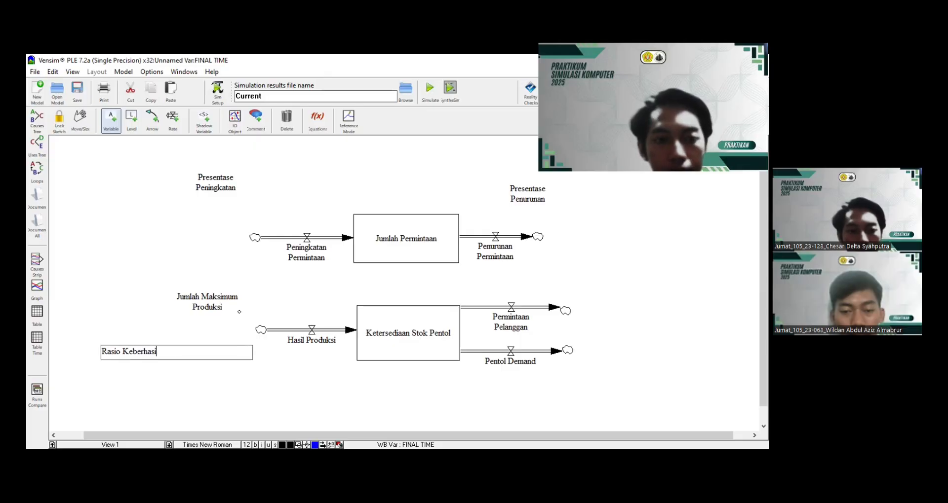
{"action": "type", "text": "lan"}
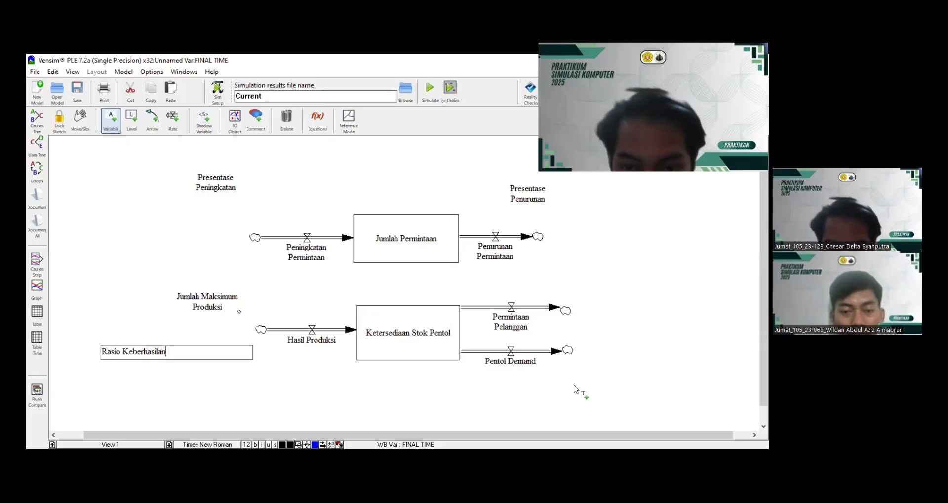
Add the variables "Rasio Demand" below right of "Pentol Demand" and "Rasio Permintaan Perbulan" above right of "Permintaan Pelanggan"
{"action": "left_click", "coordinate": [594, 392]}
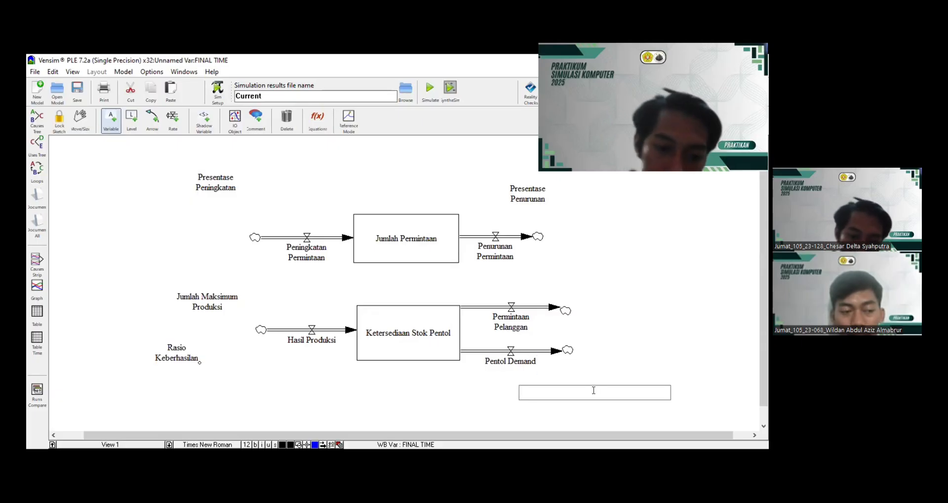
{"action": "type", "text": "Rasio "}
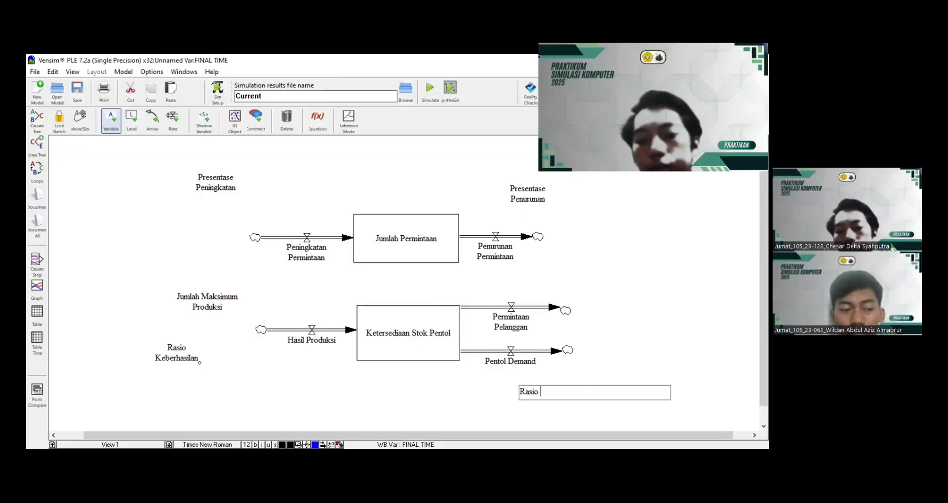
{"action": "type", "text": "Demand"}
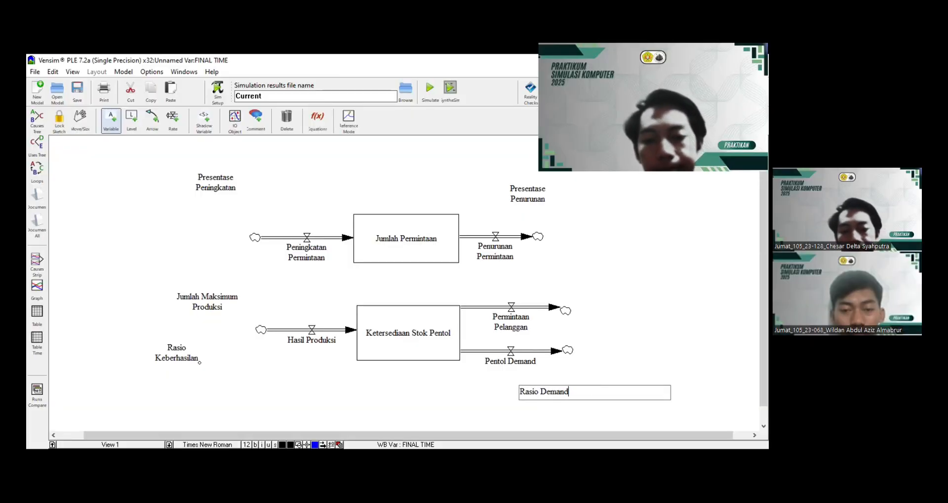
{"action": "left_click", "coordinate": [595, 285]}
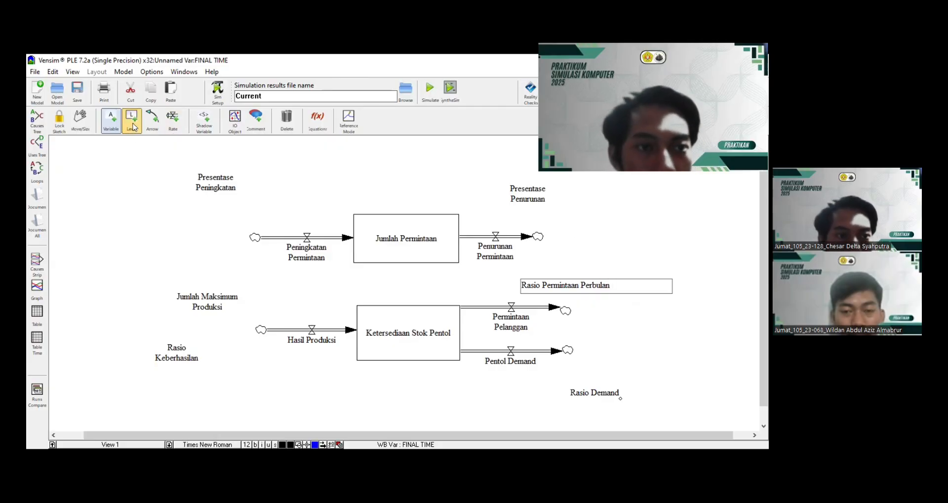
Draw curved arrows from "Presentase Peningkatan" to the "Peningkatan Permintaan" valve and from "Presentase Penurunan" to the "Penurunan Permintaan" valve
{"action": "left_click", "coordinate": [152, 121]}
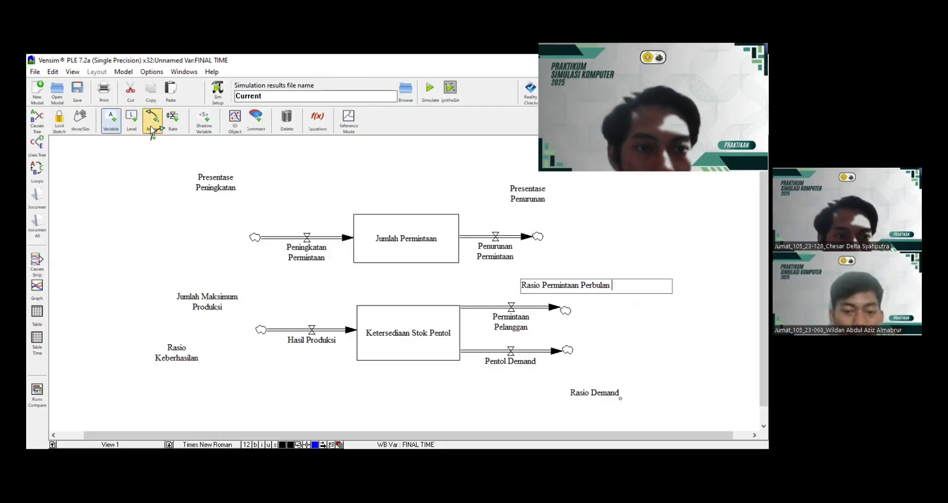
{"action": "left_click", "coordinate": [217, 186]}
{"action": "left_click", "coordinate": [296, 194]}
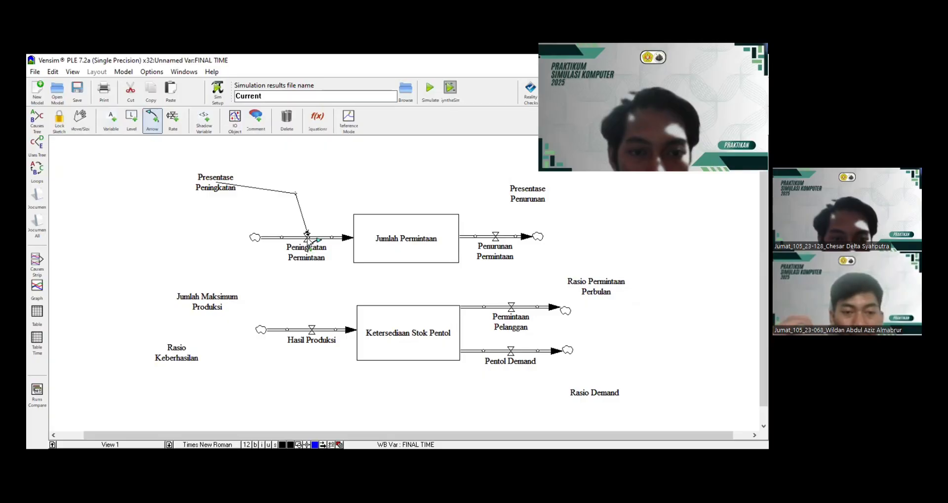
{"action": "left_click", "coordinate": [307, 236]}
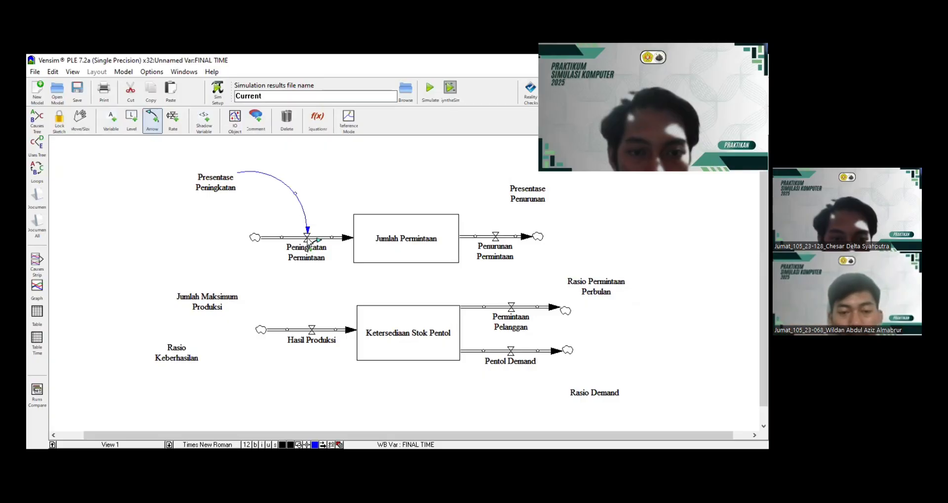
{"action": "left_click", "coordinate": [532, 193]}
{"action": "left_click", "coordinate": [501, 215]}
{"action": "left_click", "coordinate": [496, 238]}
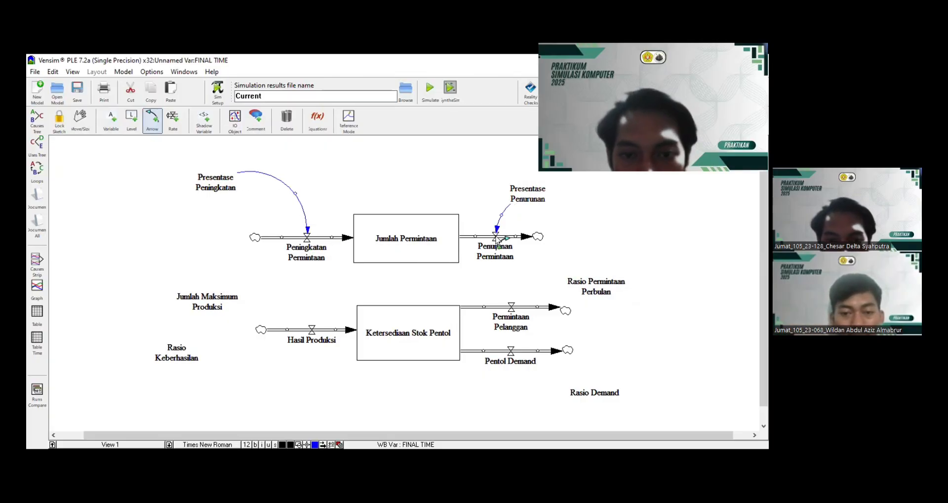
Draw arrows from the "Jumlah Permintaan" level to the valves of "Peningkatan Permintaan", "Penurunan Permintaan" and "Permintaan Pelanggan"
{"action": "left_click", "coordinate": [405, 237]}
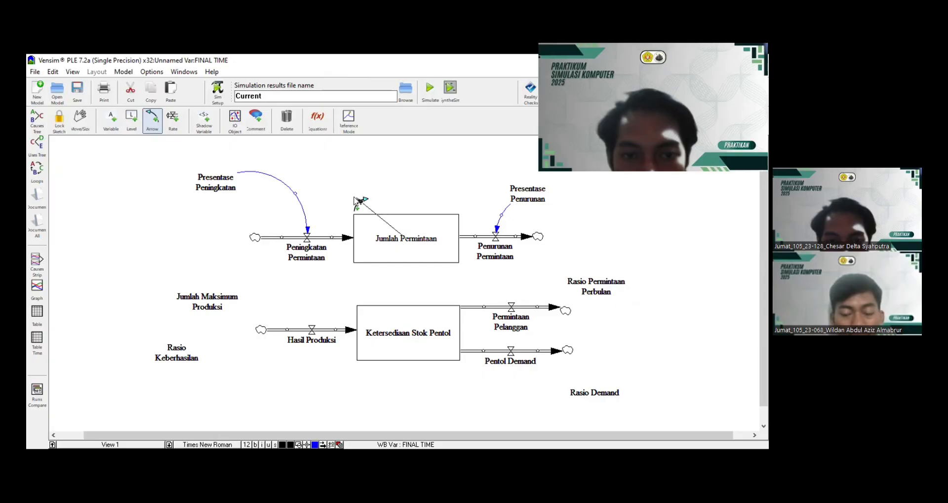
{"action": "left_click", "coordinate": [356, 198]}
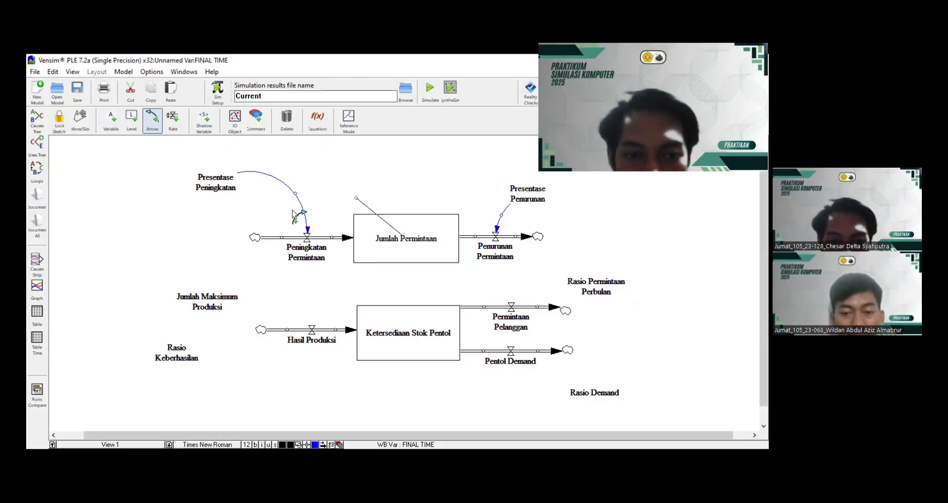
{"action": "left_click", "coordinate": [308, 235]}
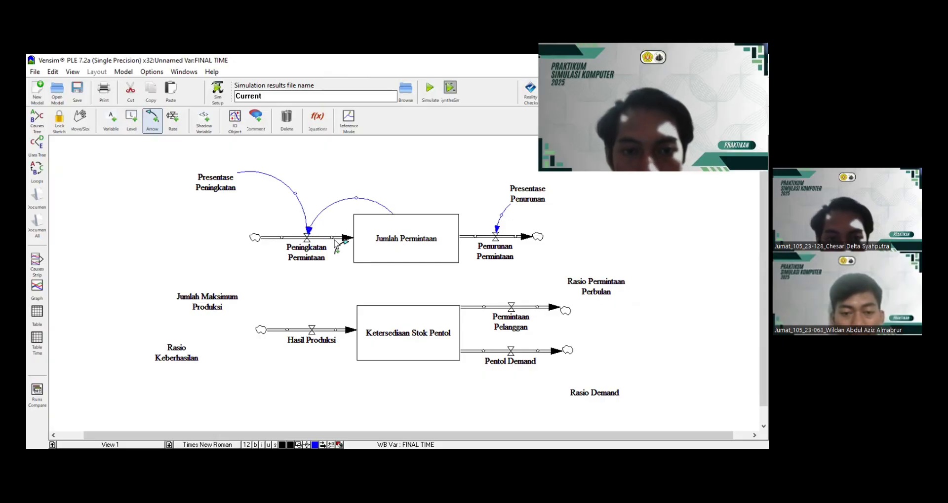
{"action": "left_click", "coordinate": [410, 236]}
{"action": "left_click", "coordinate": [496, 232]}
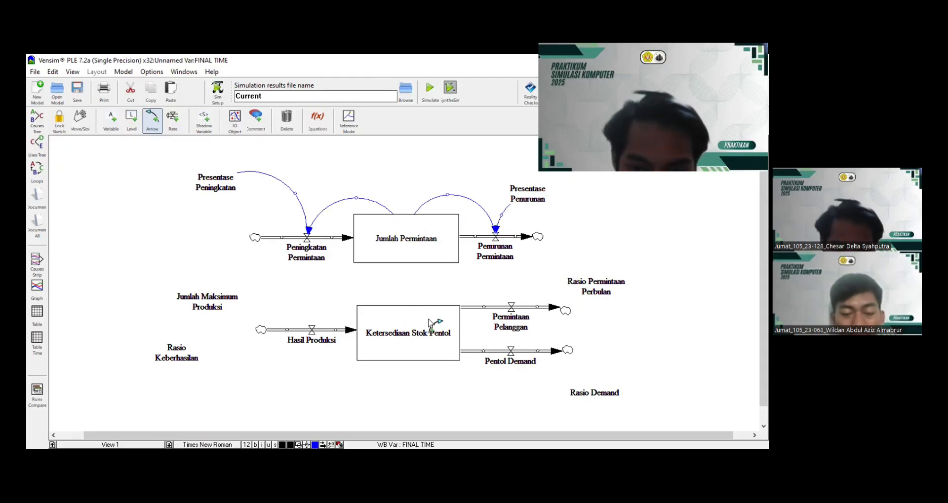
{"action": "left_click", "coordinate": [403, 247]}
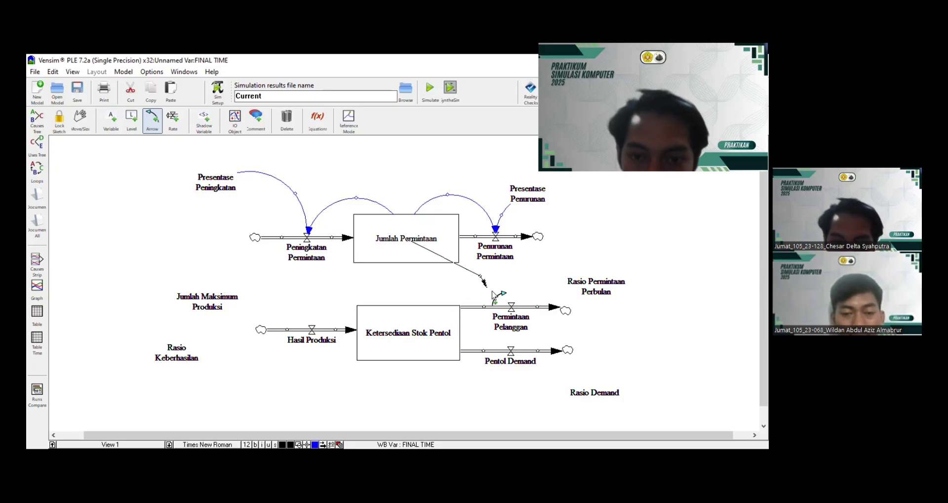
{"action": "left_click", "coordinate": [511, 306]}
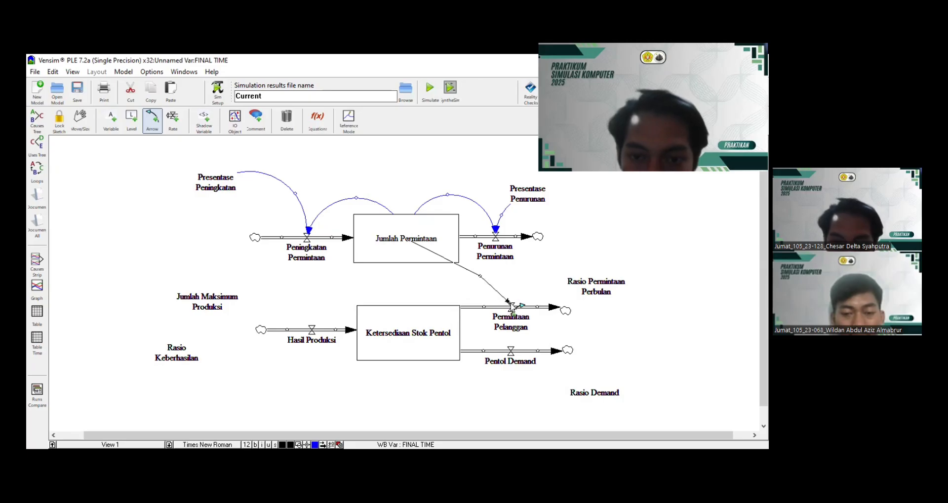
Draw a curved arrow from "Rasio Permintaan Perbulan" to the "Permintaan Pelanggan" rate and leave the Arrow tool
{"action": "left_click", "coordinate": [595, 284]}
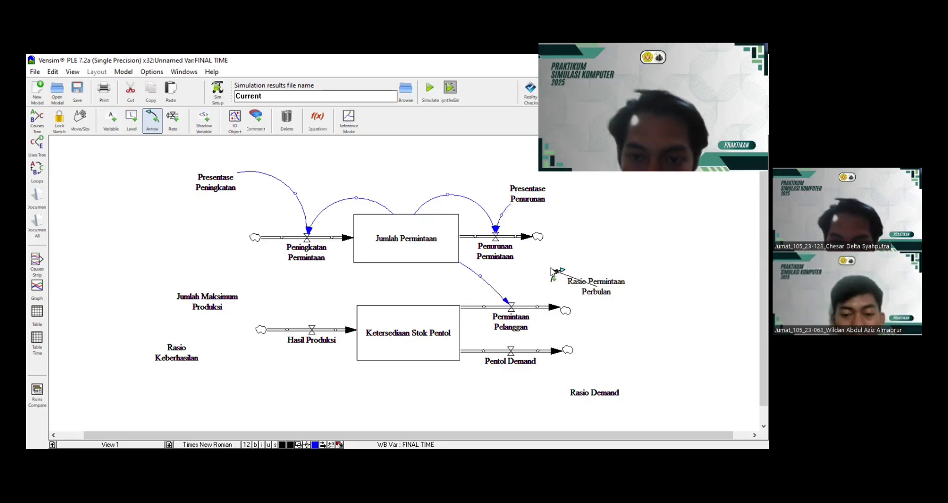
{"action": "left_click", "coordinate": [509, 302]}
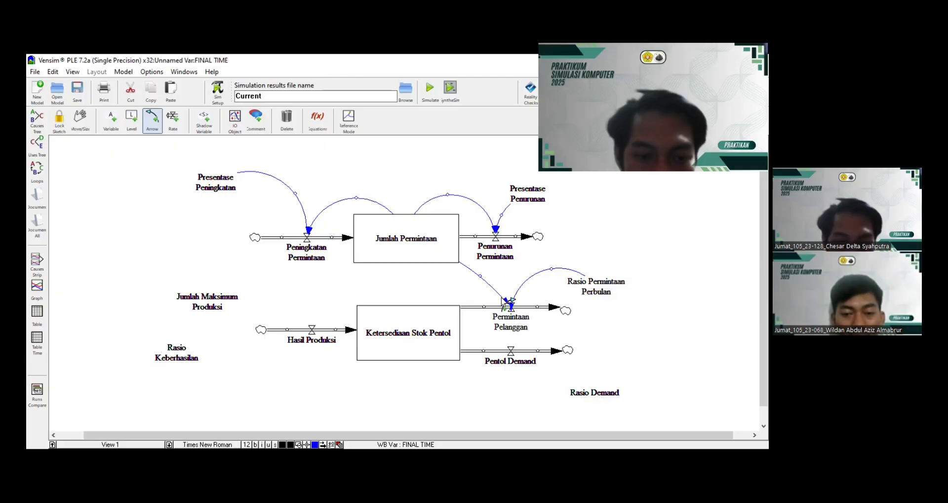
{"action": "key", "text": "1"}
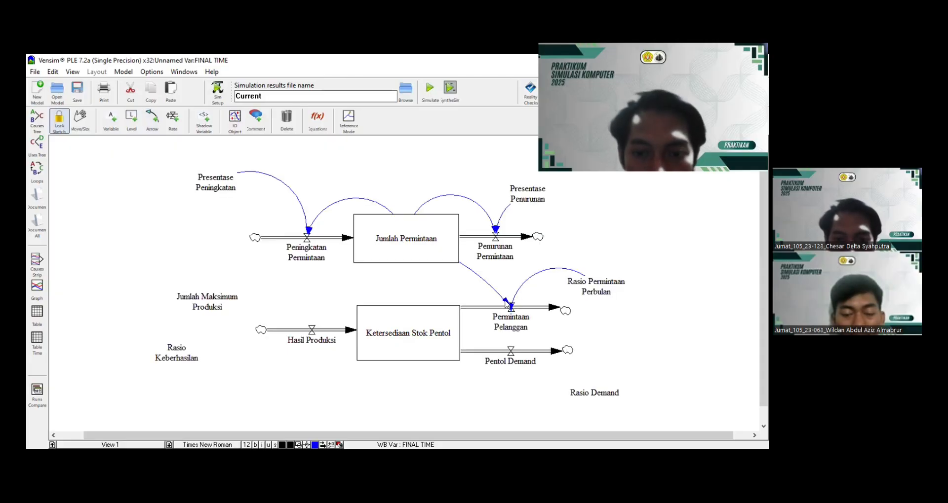
Delete the three arrows leaving "Jumlah Permintaan" and the arrows from "Presentase Penurunan" and "Presentase Peningkatan", changing the model structure
{"action": "left_click", "coordinate": [505, 301]}
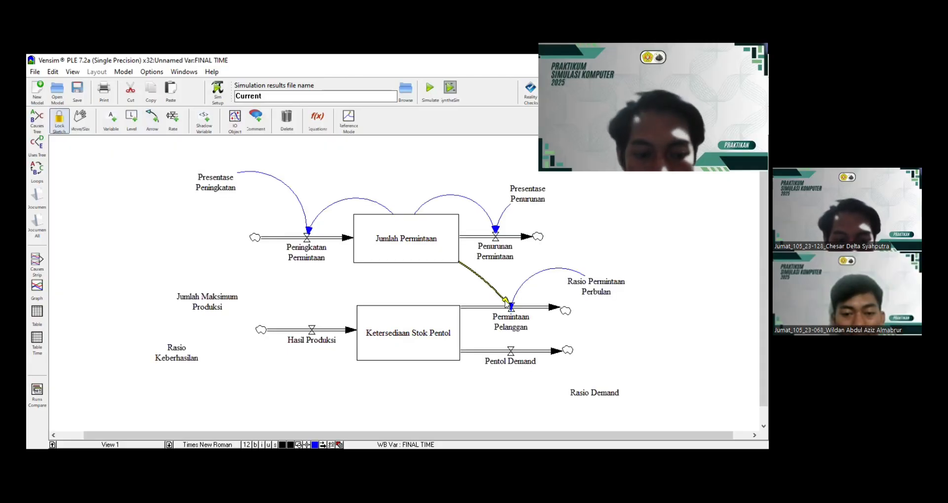
{"action": "left_click", "coordinate": [498, 232], "text": "shift"}
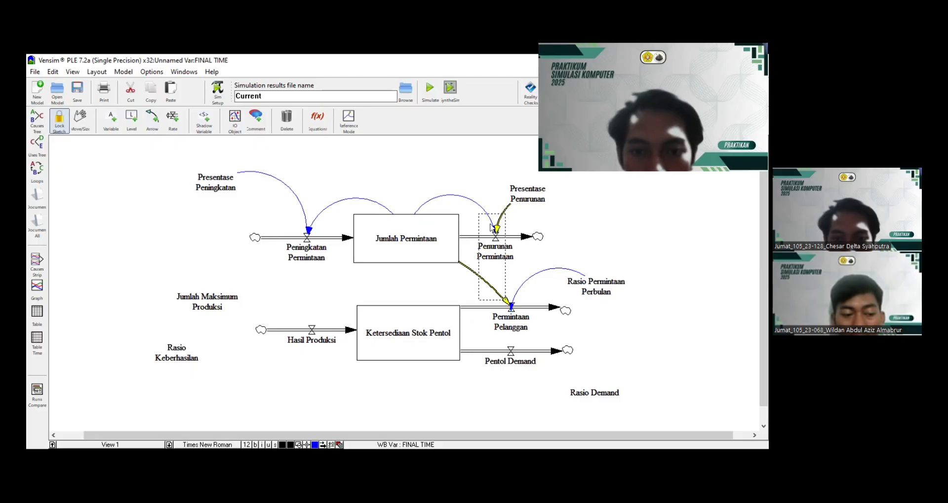
{"action": "left_click", "coordinate": [492, 231], "text": "shift"}
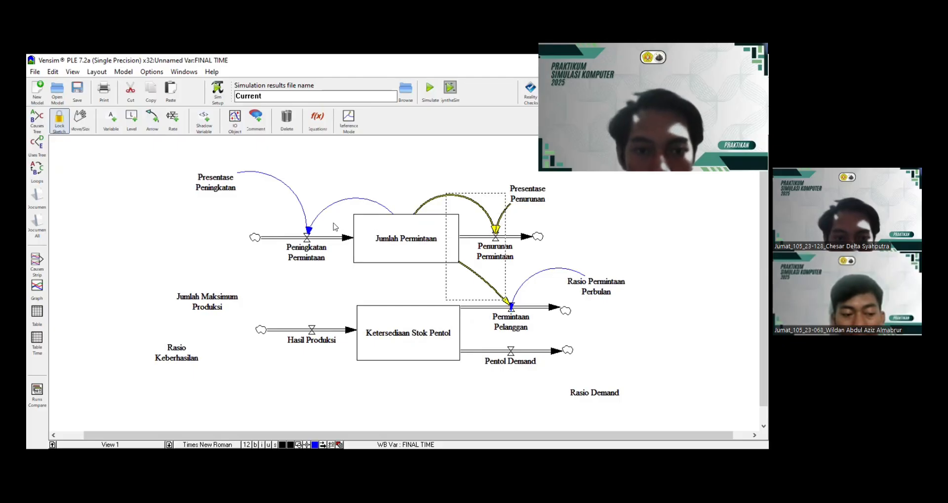
{"action": "left_click", "coordinate": [310, 231], "text": "shift"}
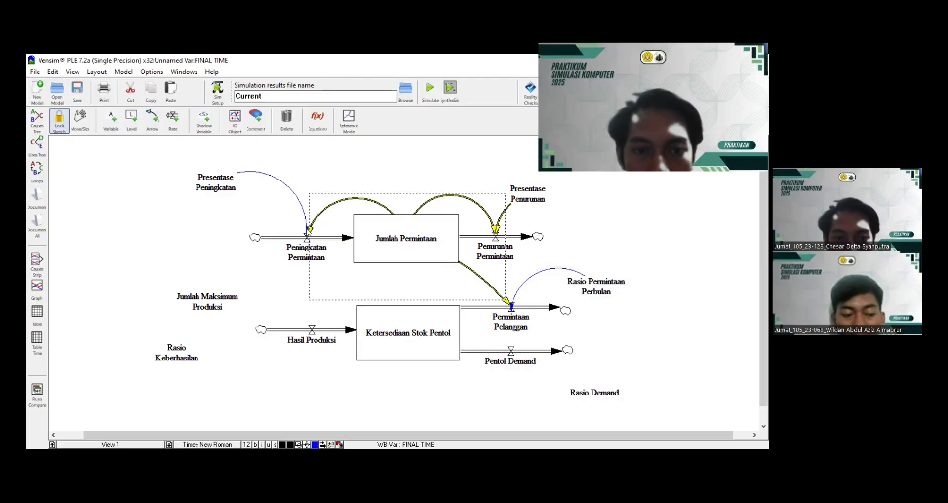
{"action": "left_click", "coordinate": [307, 230], "text": "shift"}
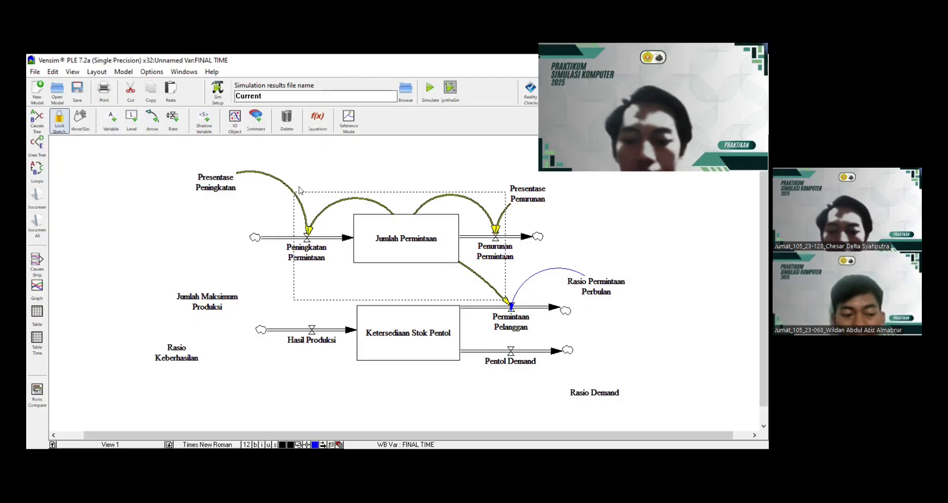
{"action": "key", "text": "Delete"}
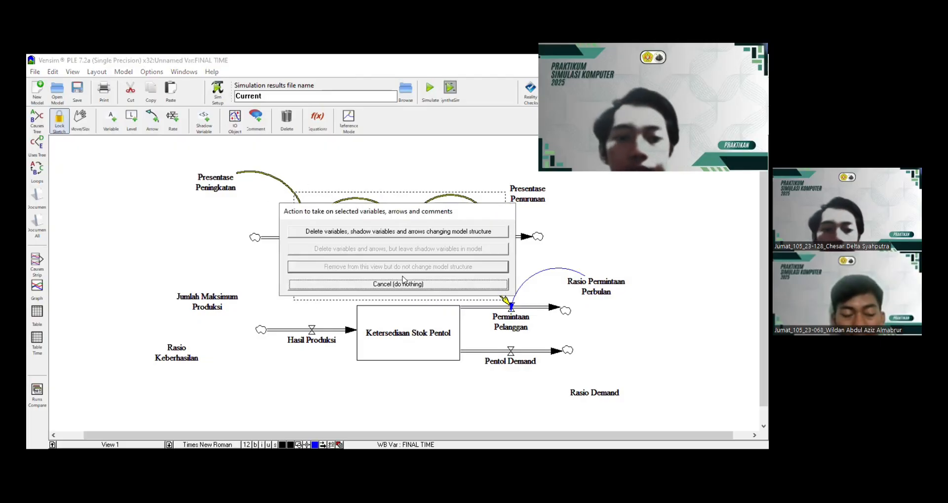
{"action": "left_click", "coordinate": [403, 232]}
Draw a curved arrow from "Presentase Peningkatan" to the "Peningkatan Permintaan" rate
{"action": "left_click", "coordinate": [152, 120]}
{"action": "left_click", "coordinate": [218, 183]}
{"action": "left_click", "coordinate": [297, 197]}
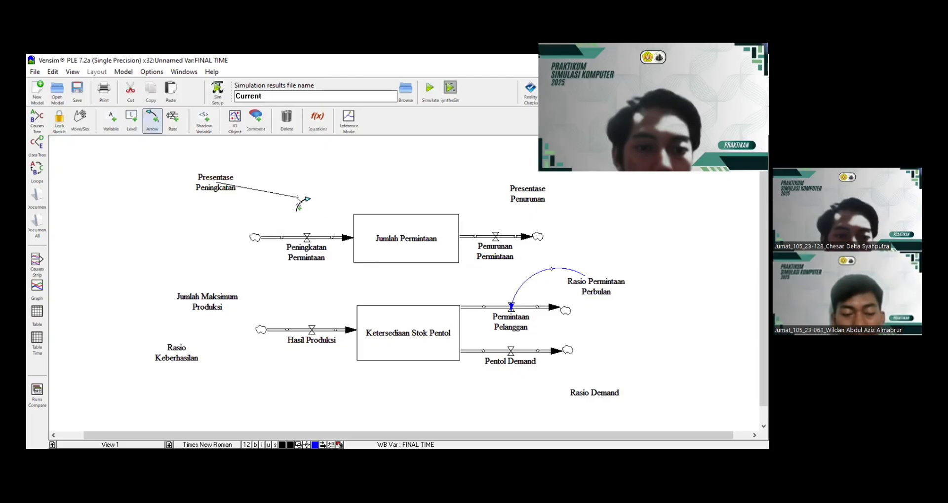
{"action": "left_click", "coordinate": [304, 248]}
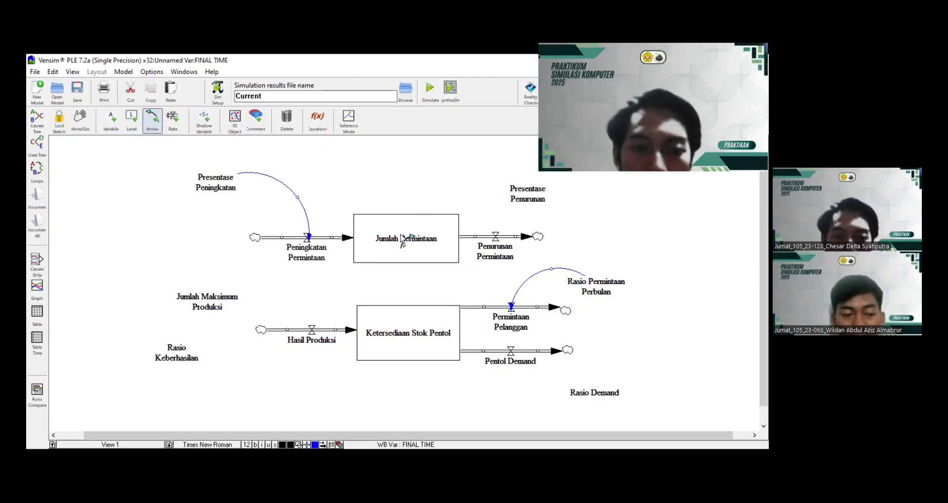
Draw arrows arching above the "Jumlah Permintaan" level to the "Peningkatan Permintaan" and "Penurunan Permintaan" rates
{"action": "left_click_drag", "start_coordinate": [411, 234], "coordinate": [408, 232]}
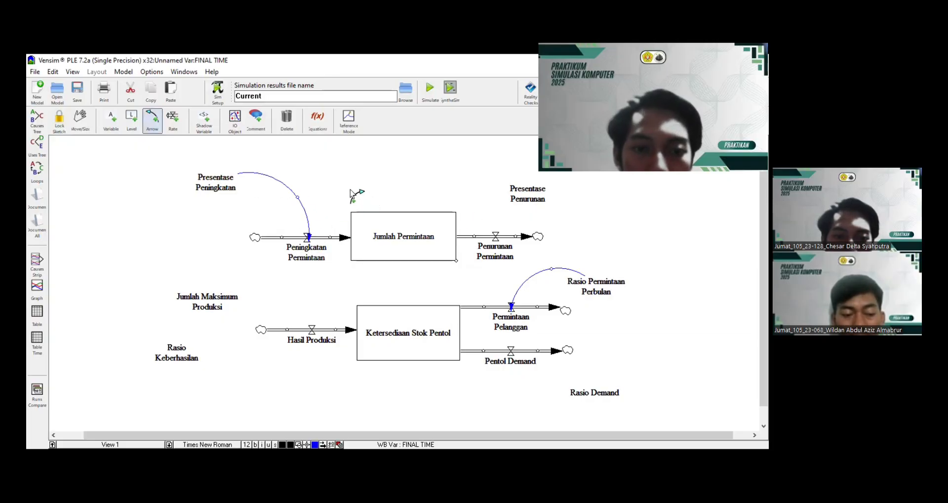
{"action": "left_click", "coordinate": [404, 237]}
{"action": "left_click", "coordinate": [349, 186]}
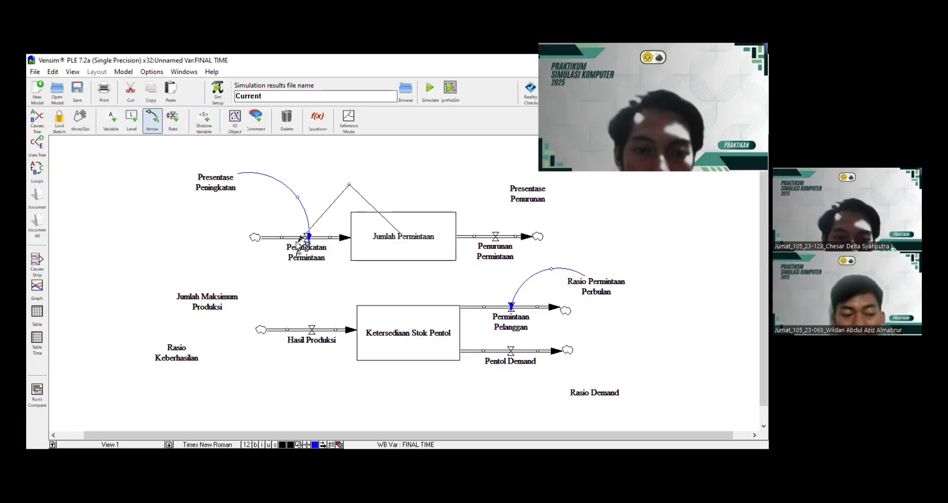
{"action": "left_click", "coordinate": [307, 237]}
{"action": "left_click", "coordinate": [399, 241]}
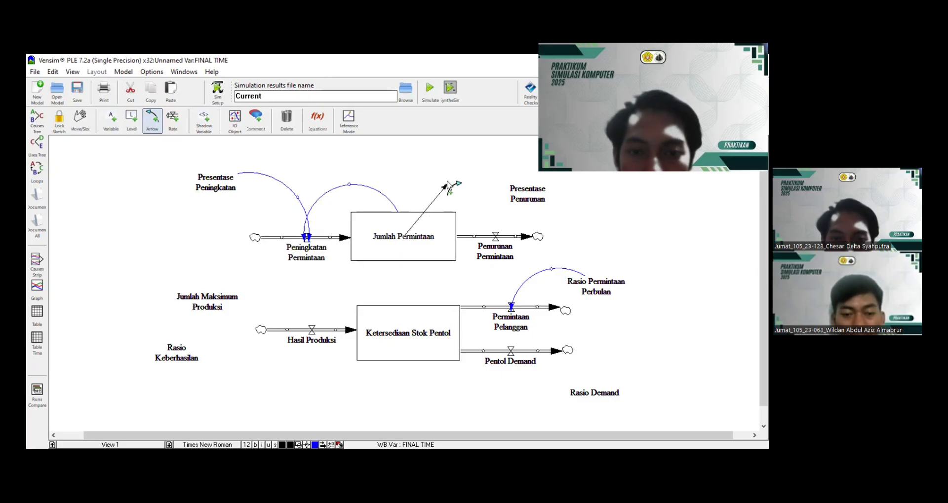
{"action": "left_click", "coordinate": [454, 181]}
{"action": "left_click", "coordinate": [496, 239]}
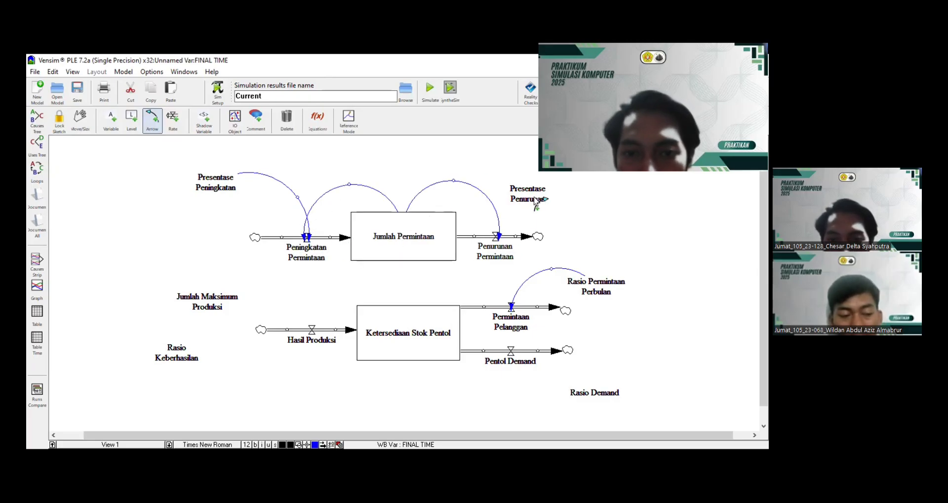
Draw arrows from "Presentase Penurunan" to "Penurunan Permintaan" and from "Jumlah Permintaan" to "Permintaan Pelanggan"
{"action": "left_click", "coordinate": [501, 182]}
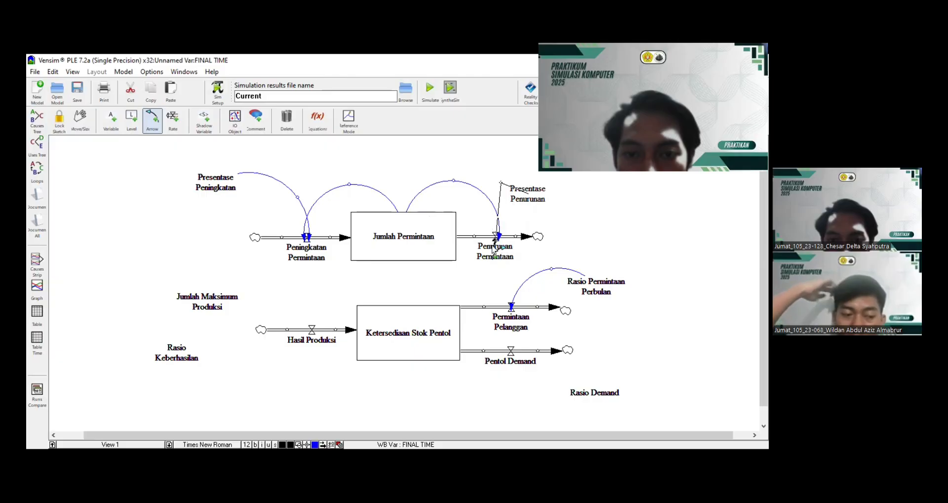
{"action": "left_click", "coordinate": [494, 249]}
{"action": "left_click", "coordinate": [401, 241]}
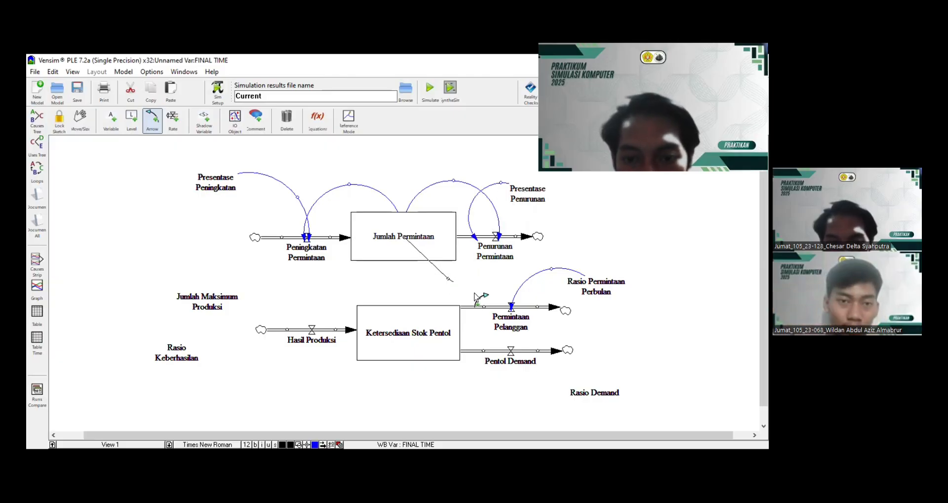
{"action": "left_click", "coordinate": [518, 321]}
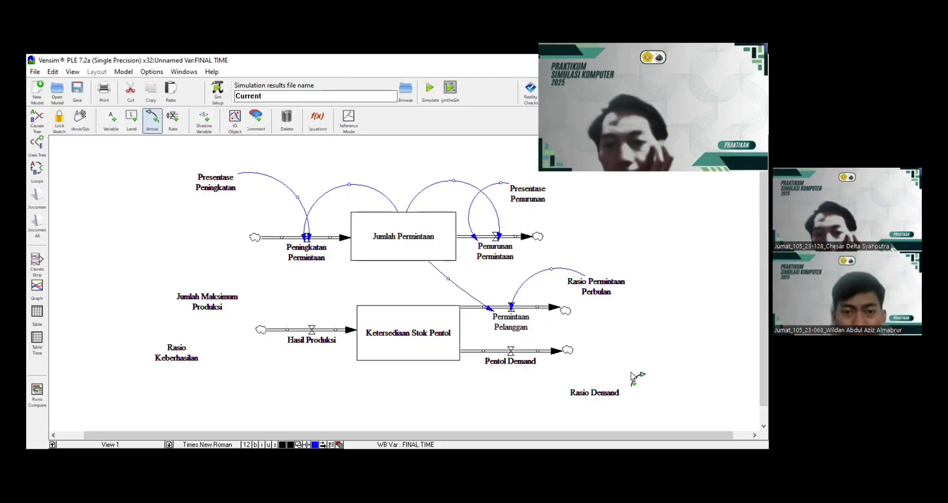
Draw an arrow curving below from "Rasio Demand" to the "Pentol Demand" rate
{"action": "left_click", "coordinate": [602, 397]}
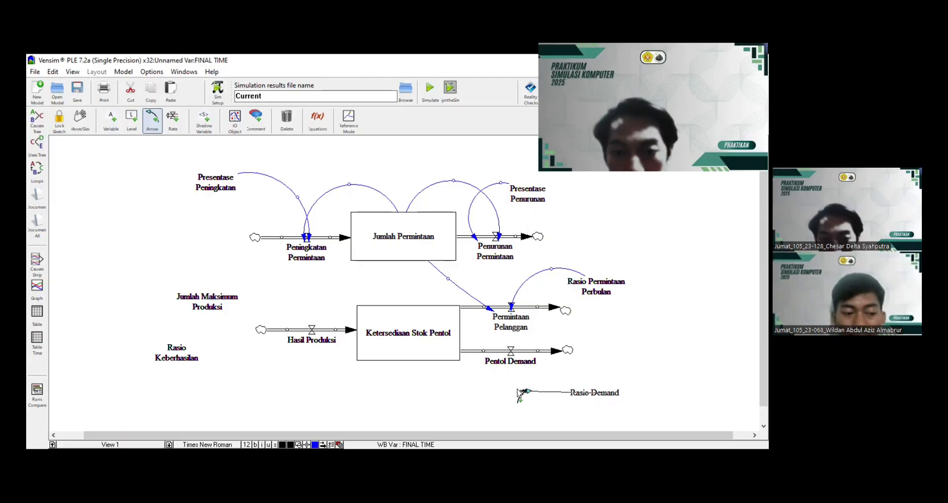
{"action": "left_click", "coordinate": [517, 390]}
{"action": "left_click", "coordinate": [509, 356]}
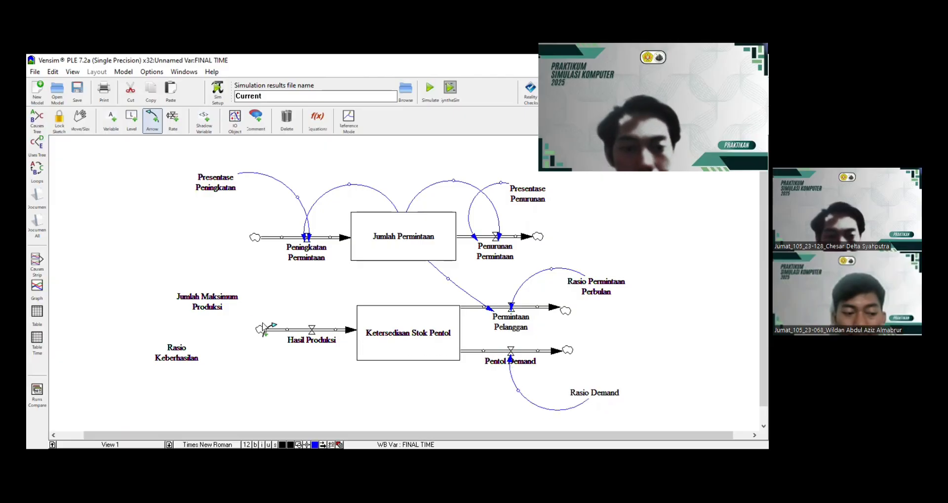
Draw curved arrows from "Jumlah Maksimum Produksi" and "Rasio Keberhasilan" to the "Hasil Produksi" rate
{"action": "left_click", "coordinate": [197, 296]}
{"action": "left_click", "coordinate": [291, 295]}
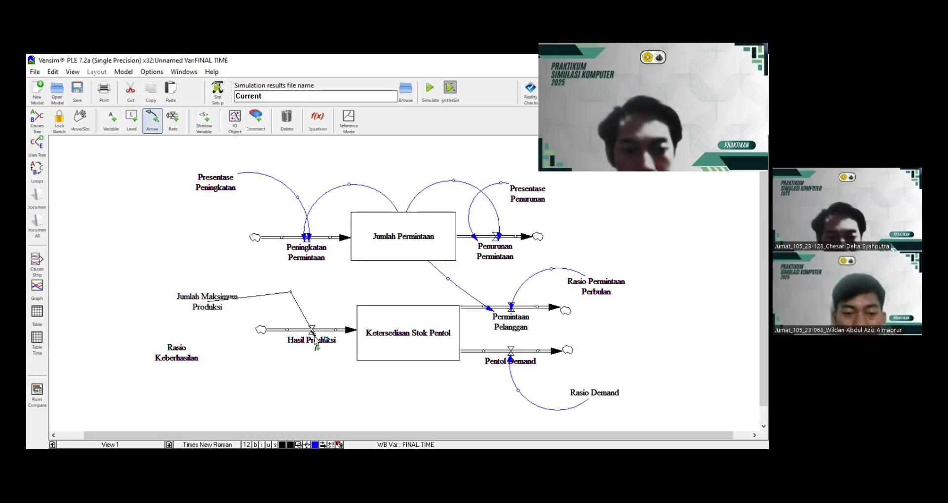
{"action": "left_click", "coordinate": [312, 331]}
{"action": "left_click", "coordinate": [178, 361]}
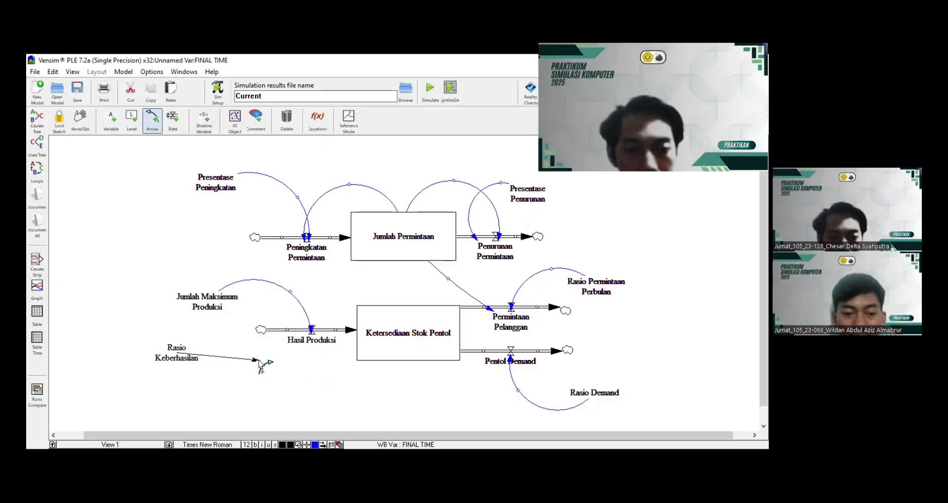
{"action": "left_click", "coordinate": [265, 369]}
{"action": "left_click", "coordinate": [307, 345]}
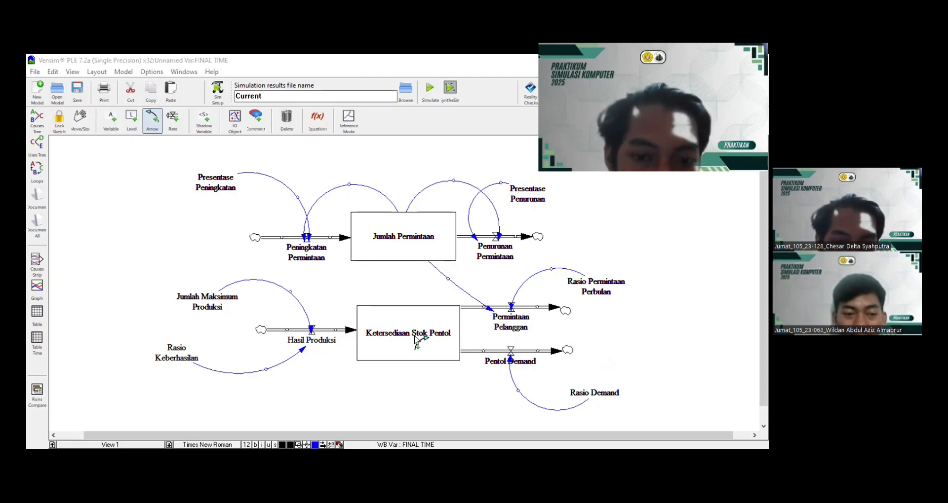
Examine the Causes Tree of the "Ketersediaan Stok Pentol" level at full and normal size, and close it
{"action": "left_click", "coordinate": [80, 118]}
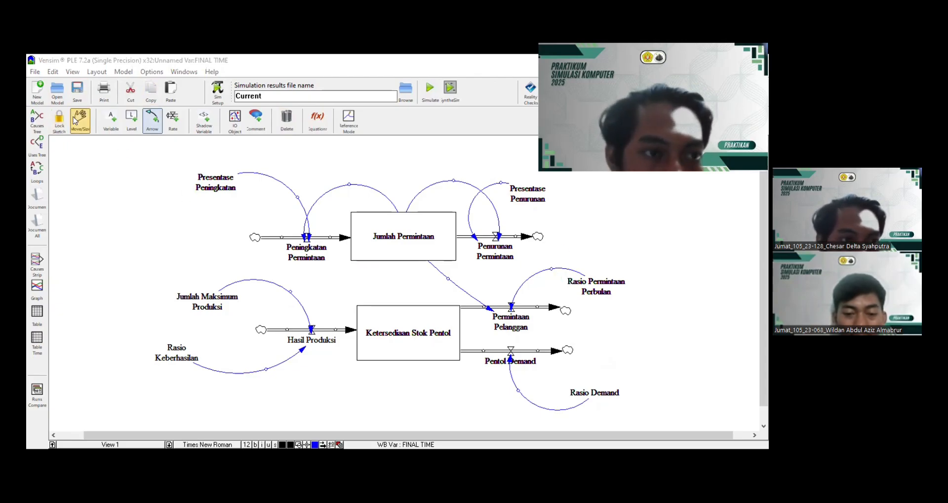
{"action": "left_click", "coordinate": [406, 319]}
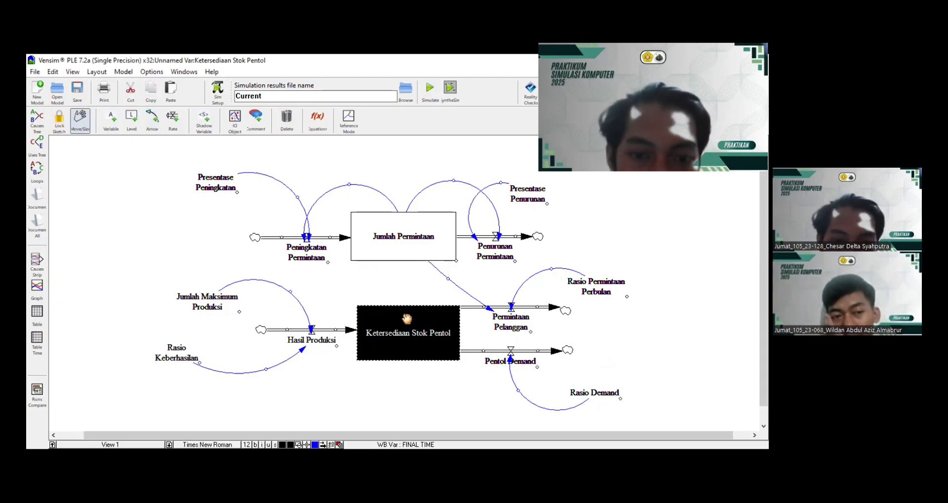
{"action": "left_click", "coordinate": [39, 129]}
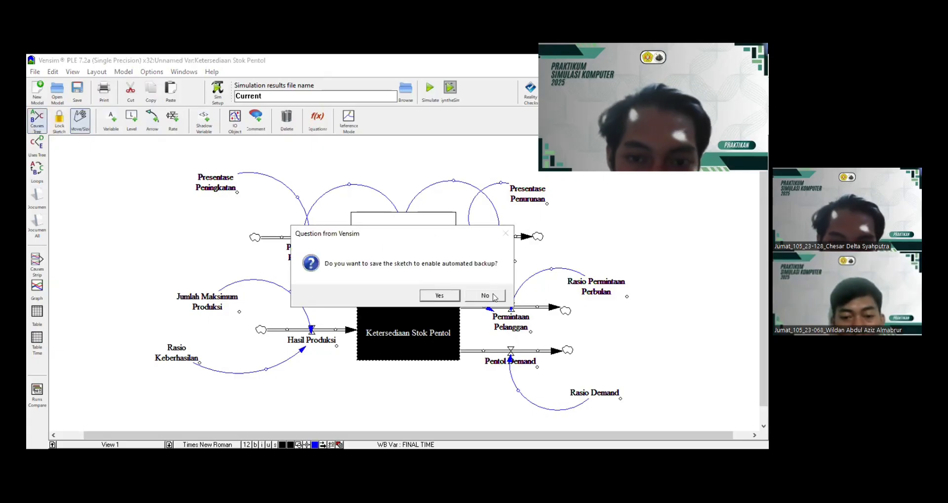
{"action": "left_click", "coordinate": [485, 295]}
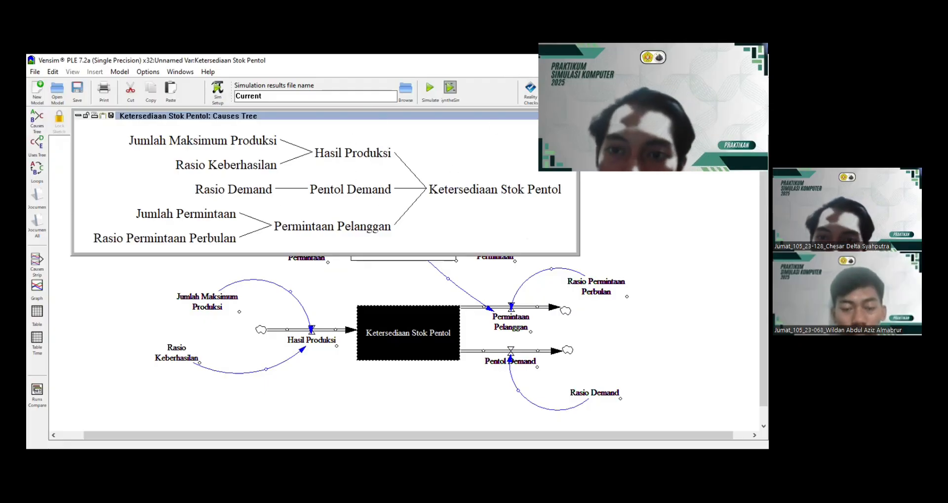
{"action": "left_click", "coordinate": [573, 116]}
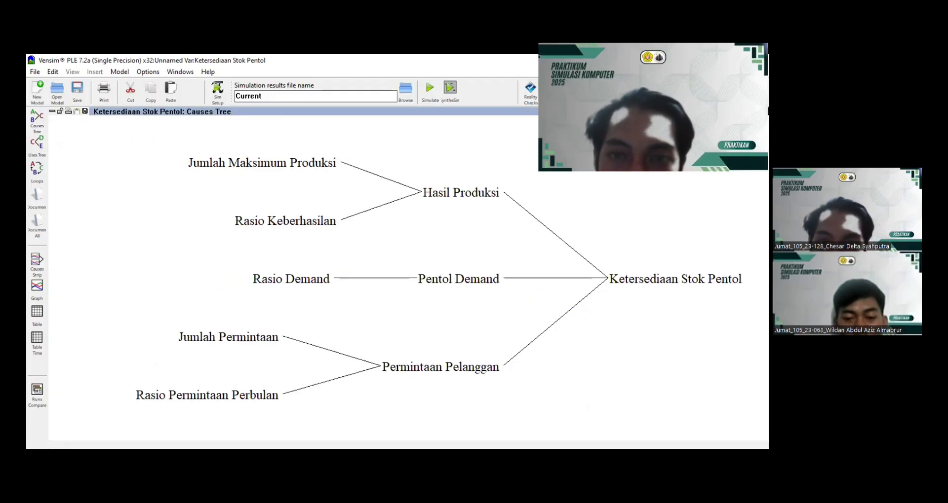
{"action": "left_click", "coordinate": [762, 111]}
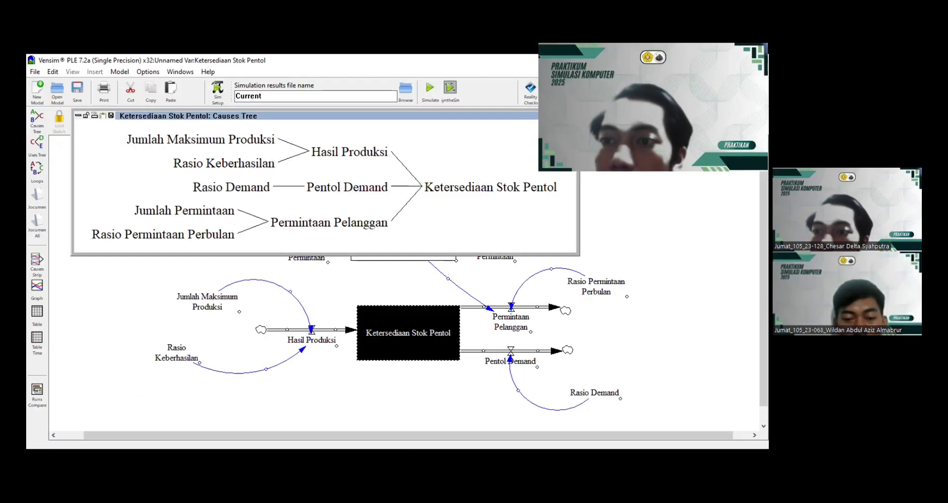
{"action": "left_click", "coordinate": [573, 116]}
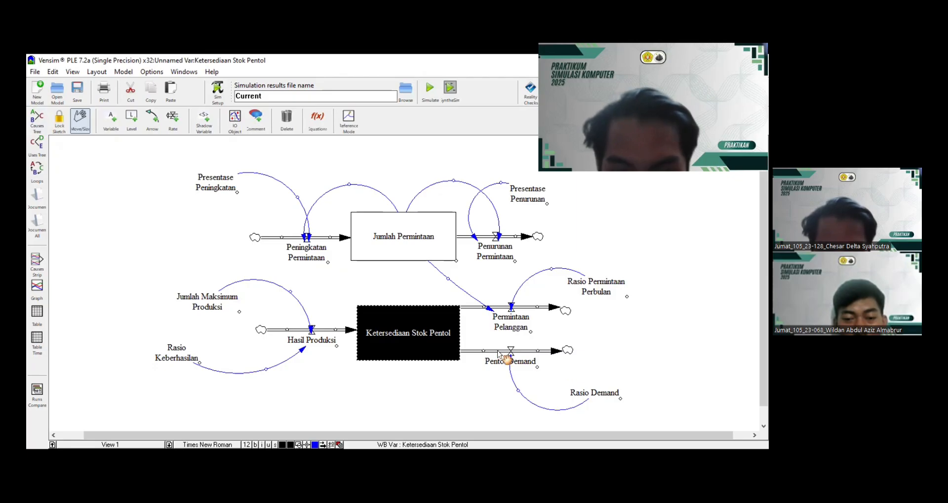
Draw an arrow curving below from "Ketersediaan Stok Pentol" to the "Pentol Demand" rate and display the level's Causes Tree
{"action": "left_click", "coordinate": [152, 119]}
{"action": "left_click_drag", "start_coordinate": [413, 330], "coordinate": [410, 330]}
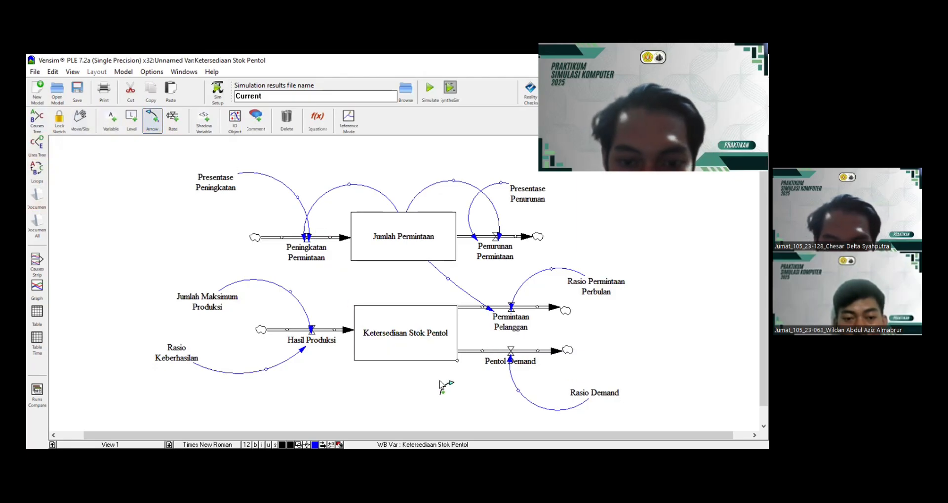
{"action": "left_click", "coordinate": [420, 340]}
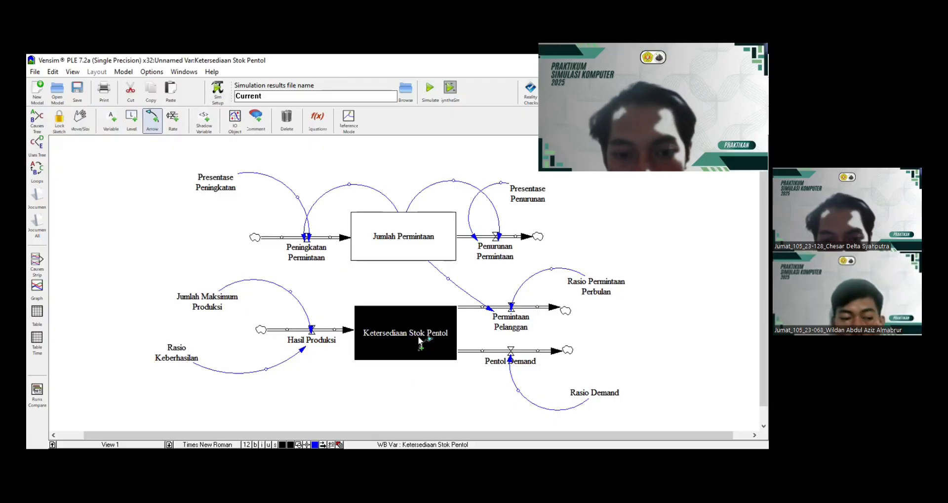
{"action": "left_click", "coordinate": [446, 394]}
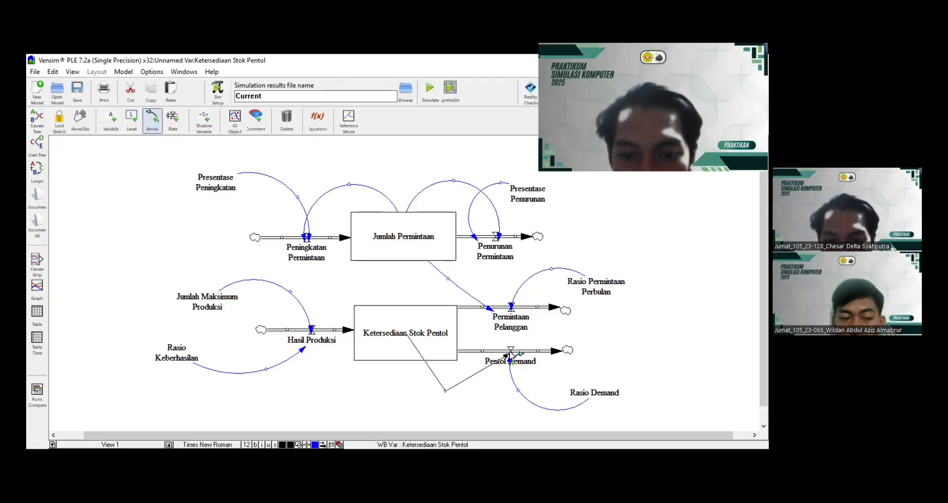
{"action": "left_click", "coordinate": [510, 361]}
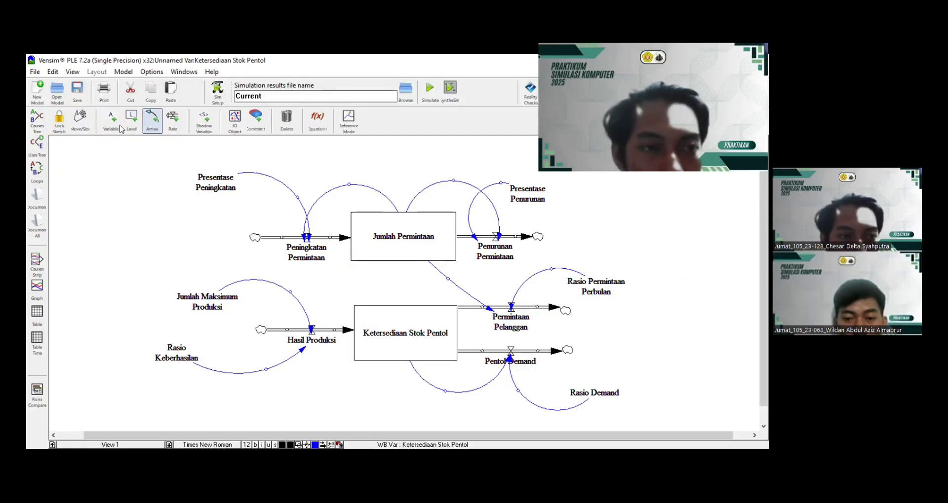
{"action": "left_click", "coordinate": [80, 120]}
{"action": "left_click", "coordinate": [404, 330]}
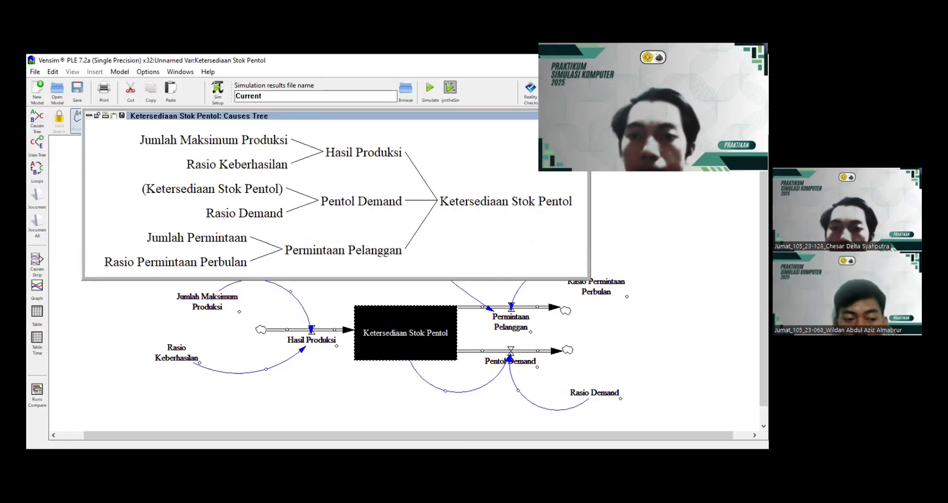
Define the "Jumlah Permintaan" level with units Unit and an initial value of 617
{"action": "left_click", "coordinate": [312, 126]}
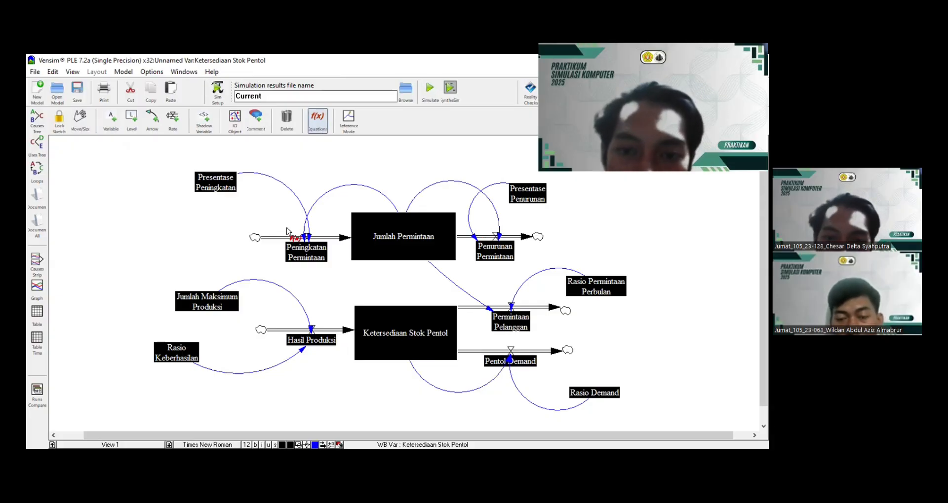
{"action": "left_click", "coordinate": [398, 242]}
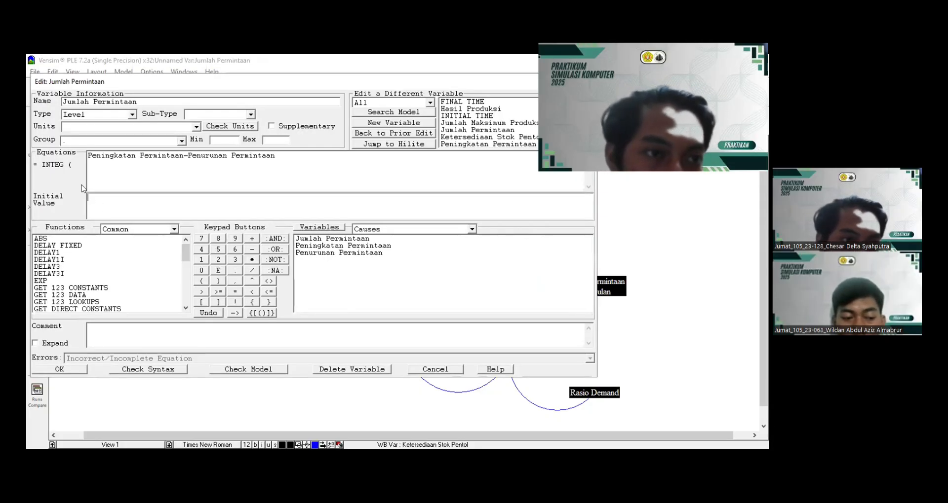
{"action": "left_click", "coordinate": [95, 126]}
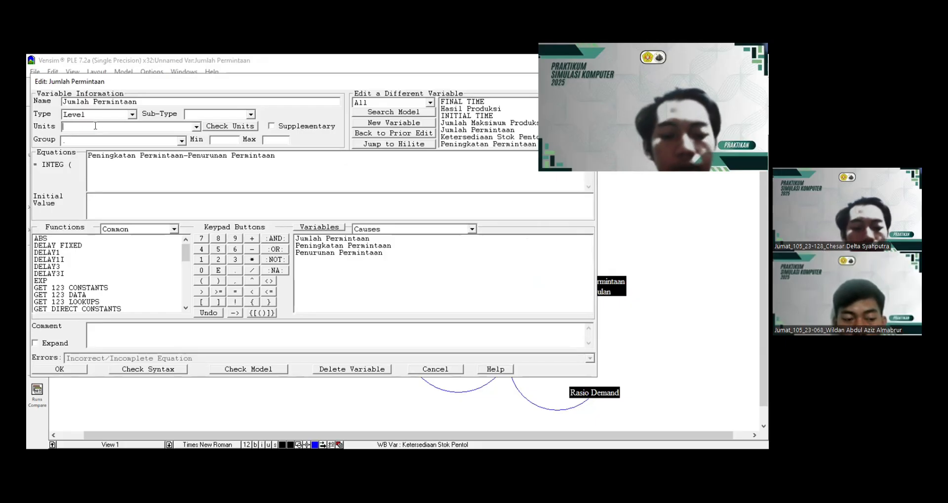
{"action": "type", "text": "u"}
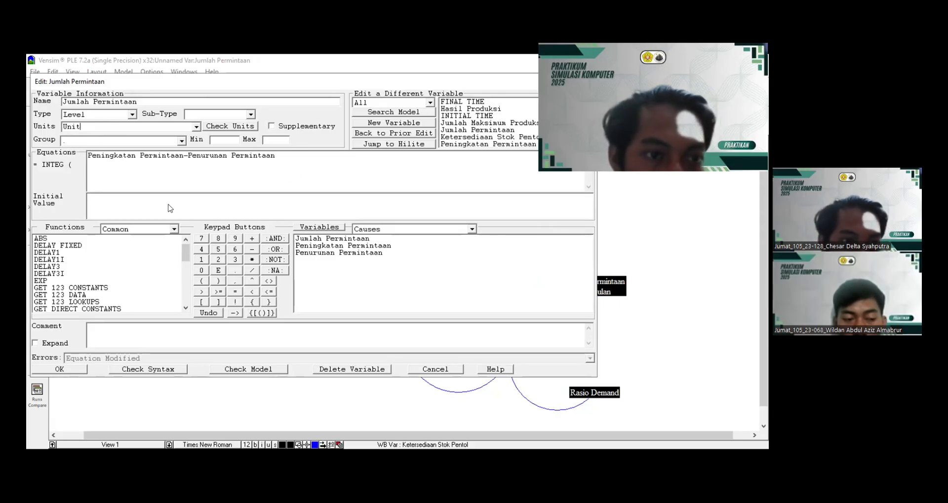
{"action": "left_click", "coordinate": [88, 197]}
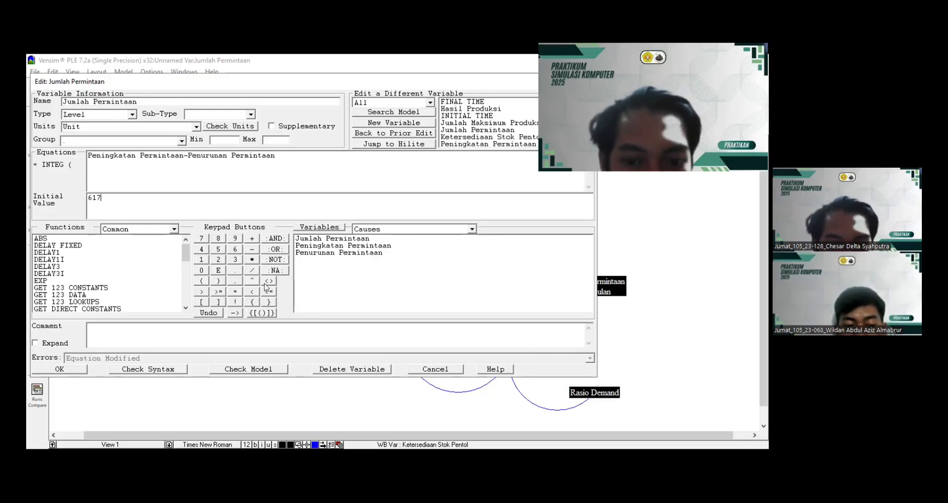
{"action": "left_click", "coordinate": [70, 371]}
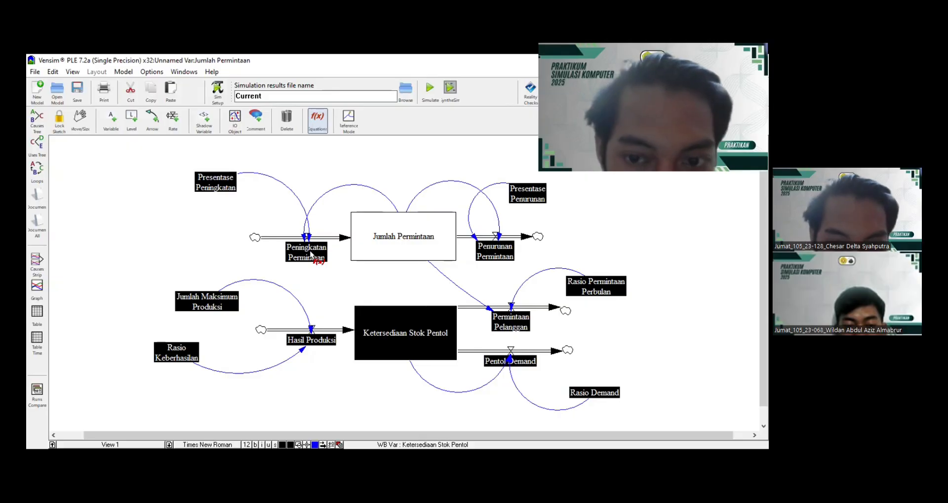
Define the "Ketersediaan Stok Pentol" level with units Unit and an initial value of 500
{"action": "left_click", "coordinate": [403, 325]}
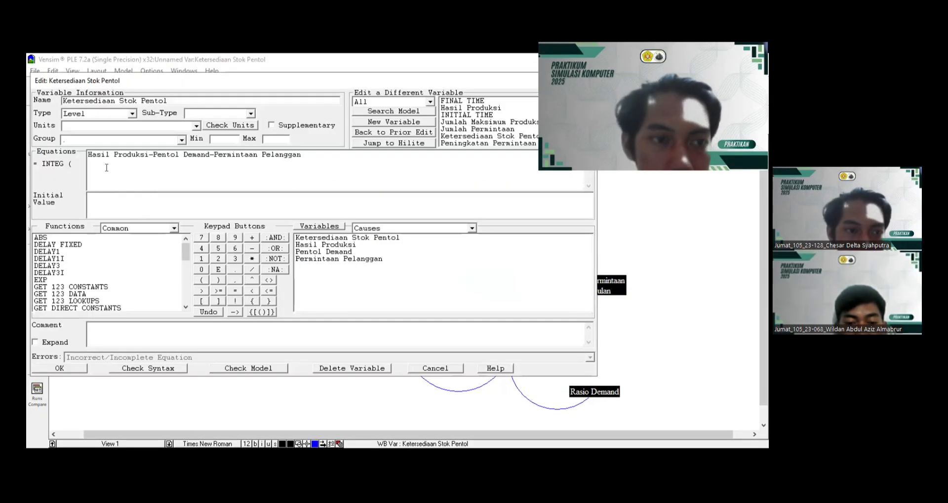
{"action": "left_click", "coordinate": [104, 127]}
{"action": "type", "text": "Unit"}
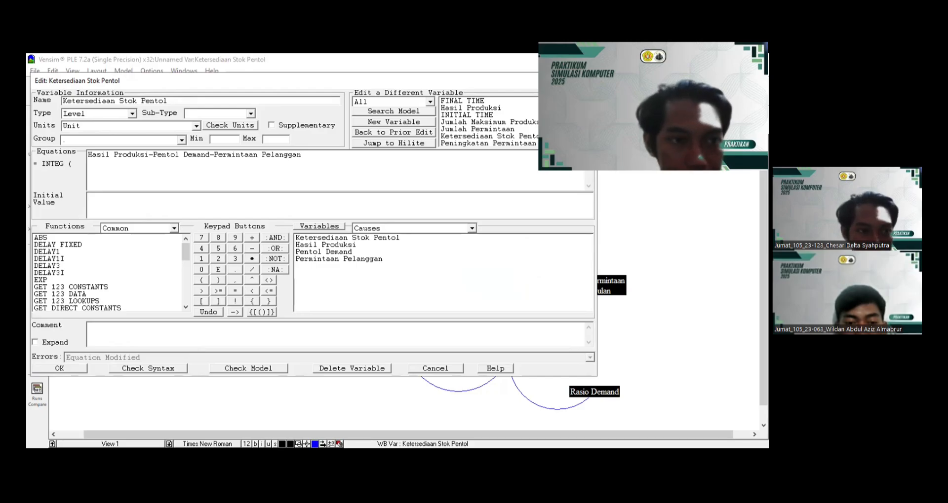
{"action": "left_click", "coordinate": [126, 202]}
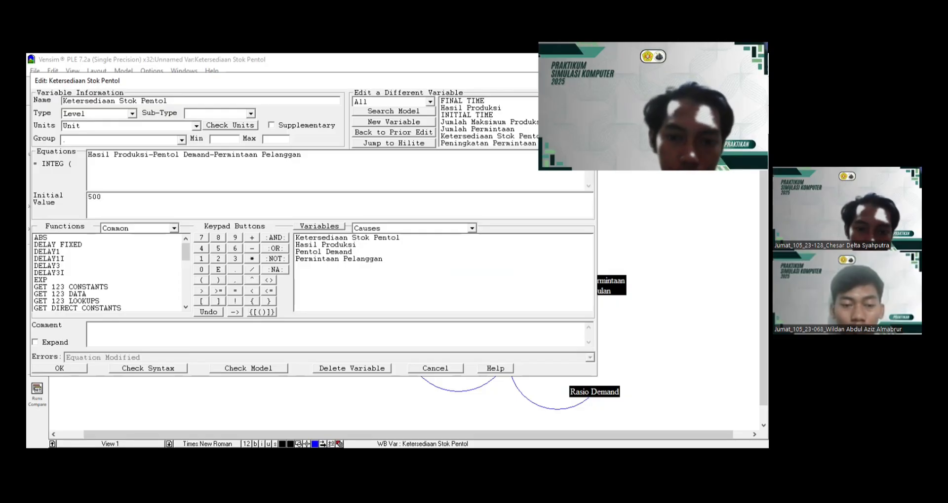
{"action": "left_click", "coordinate": [78, 369]}
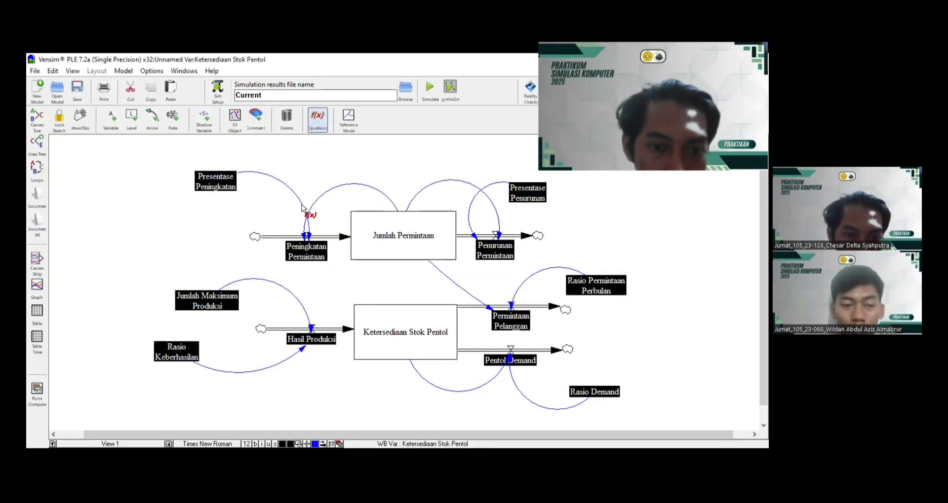
Define the "Peningkatan Permintaan" rate as Jumlah Permintaan*Presentase Peningkatan with units Unit/Month
{"action": "left_click", "coordinate": [306, 248]}
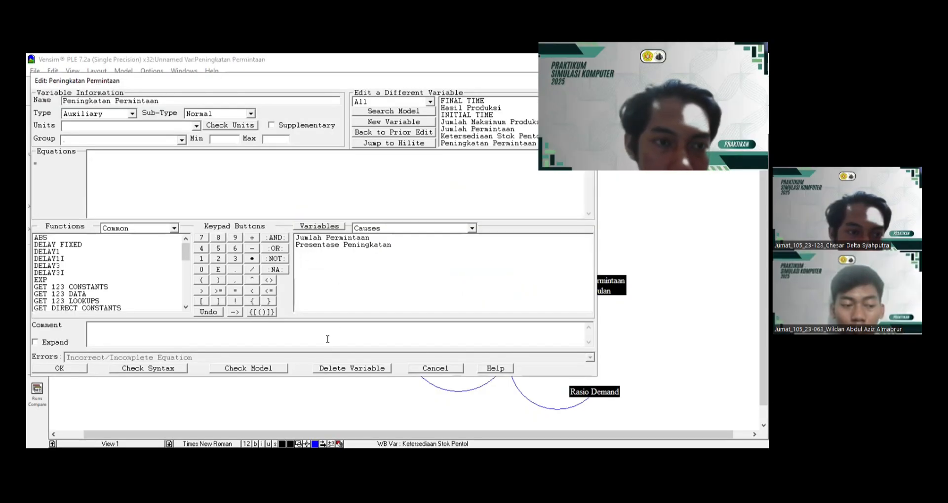
{"action": "left_click", "coordinate": [350, 239]}
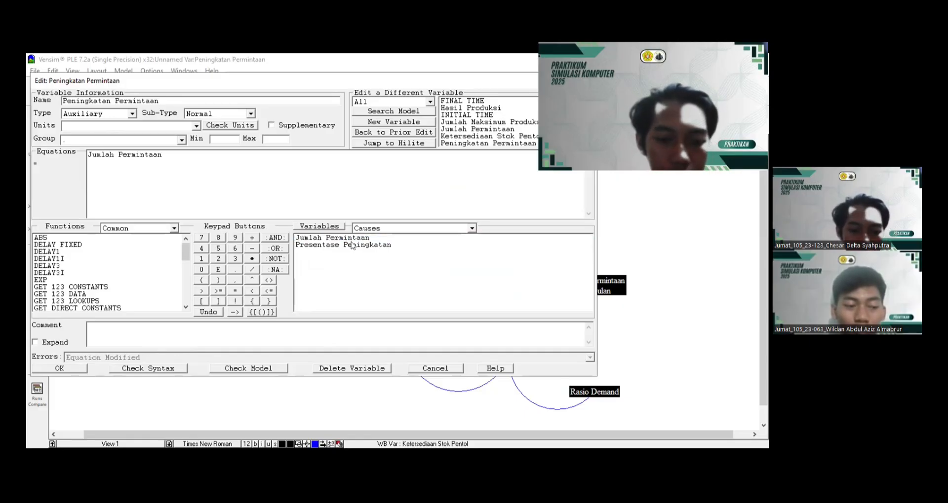
{"action": "type", "text": "*"}
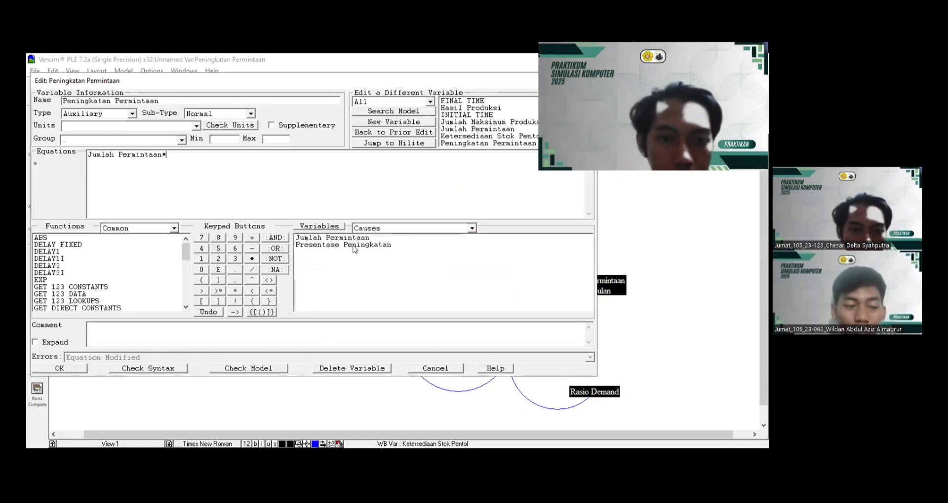
{"action": "left_click", "coordinate": [352, 245]}
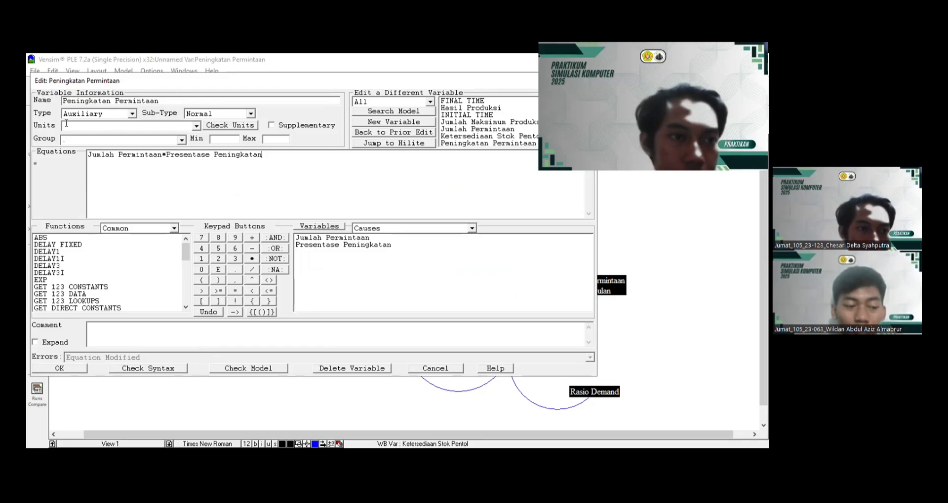
{"action": "type", "text": "Uni"}
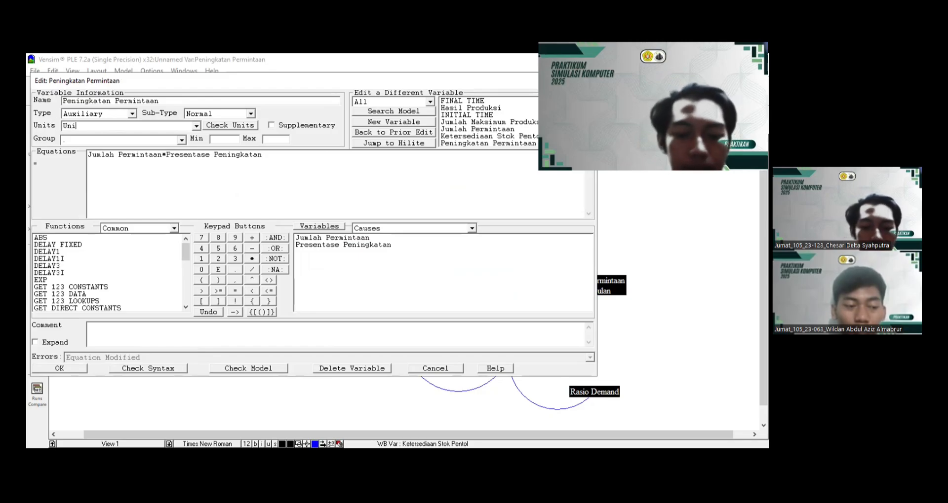
{"action": "type", "text": "t/Mon"}
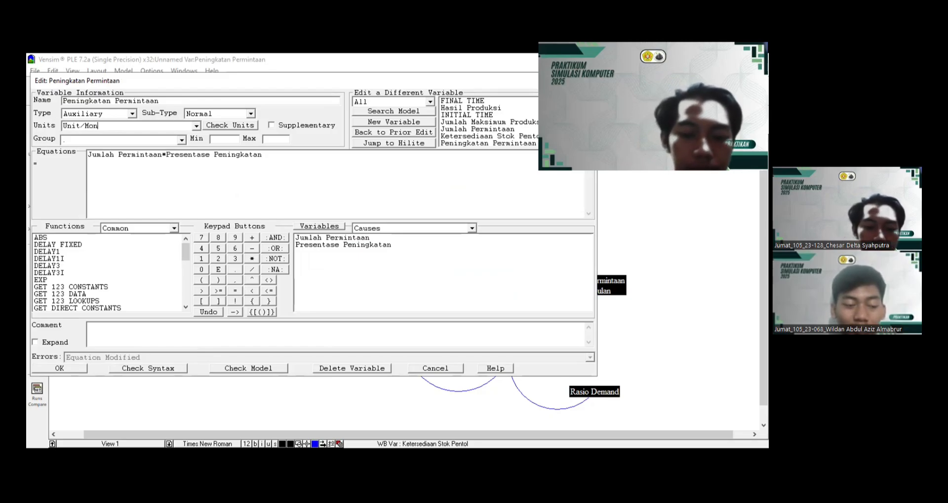
{"action": "type", "text": "th"}
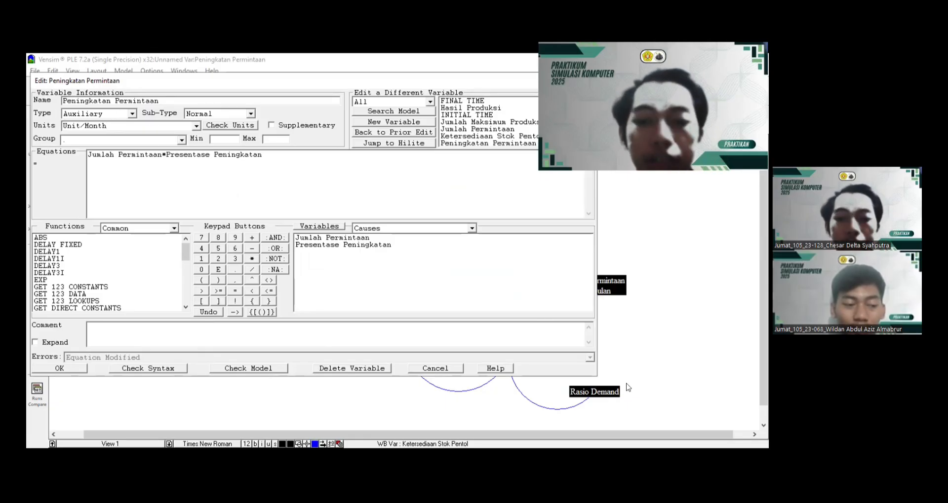
{"action": "left_click", "coordinate": [61, 369]}
Define the "Presentase Peningkatan" constant as 0.12 with units Fraction/Month
{"action": "left_click", "coordinate": [219, 185]}
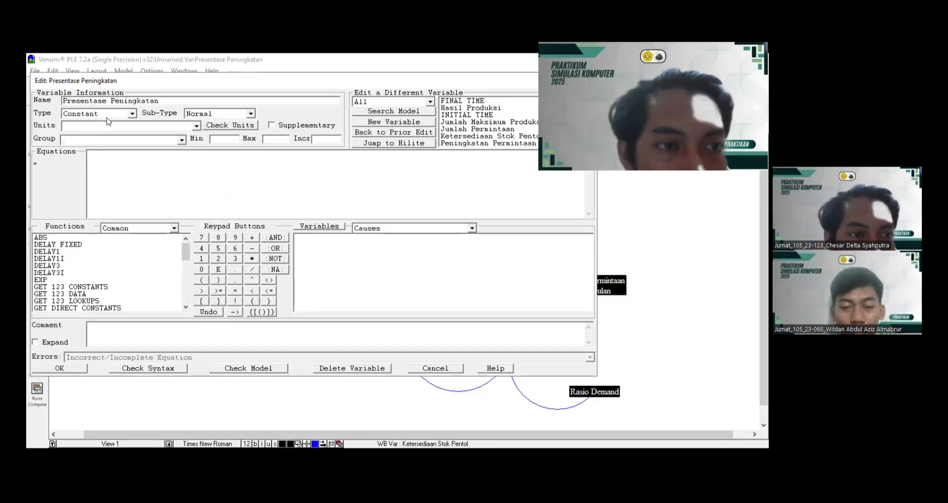
{"action": "left_click", "coordinate": [132, 125]}
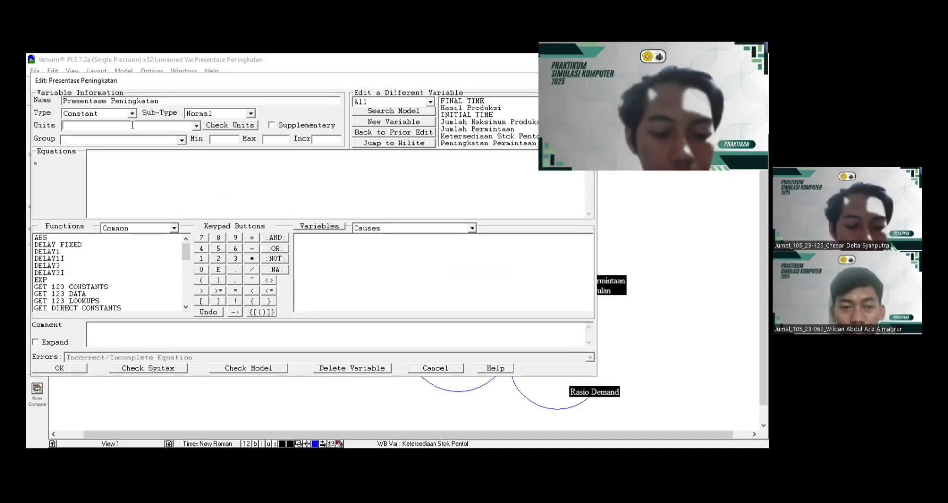
{"action": "type", "text": "Frac"}
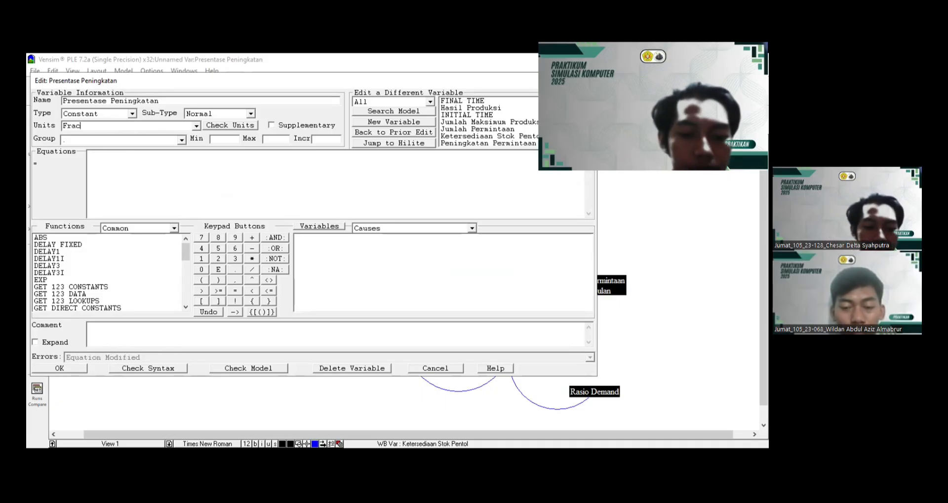
{"action": "type", "text": "tion"}
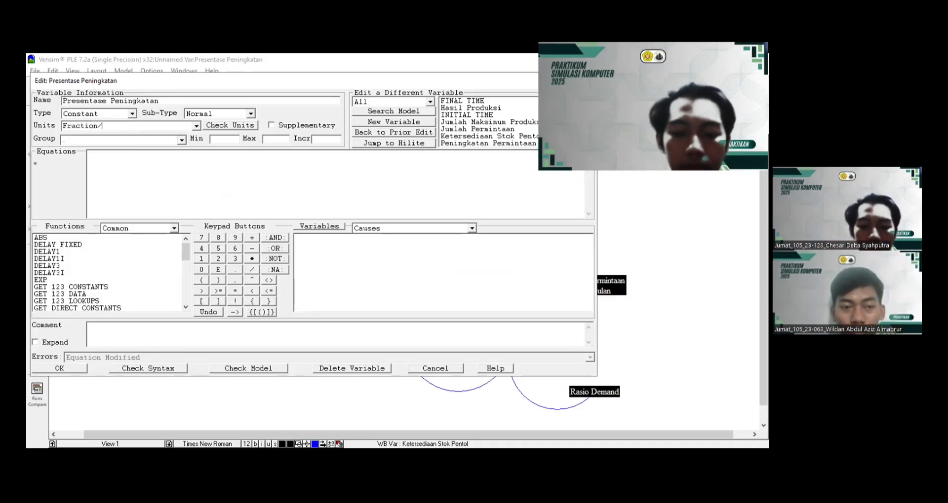
{"action": "type", "text": "/M"}
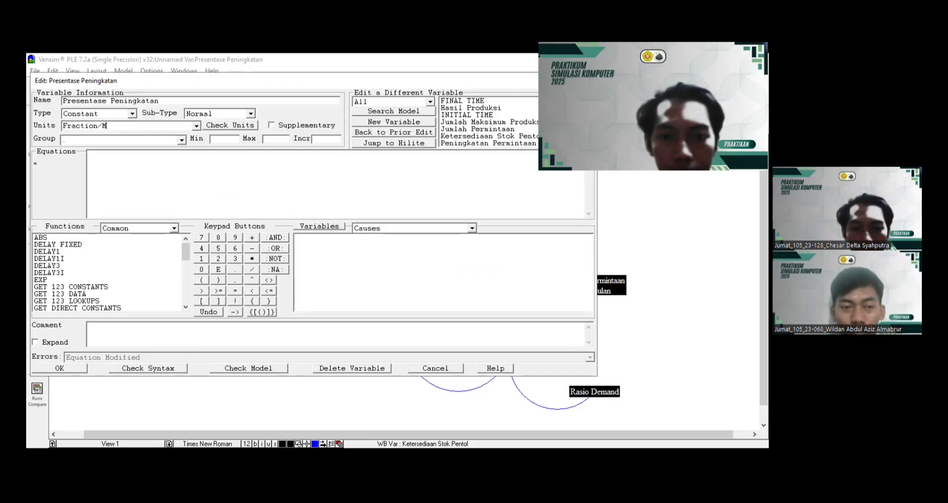
{"action": "type", "text": "onth"}
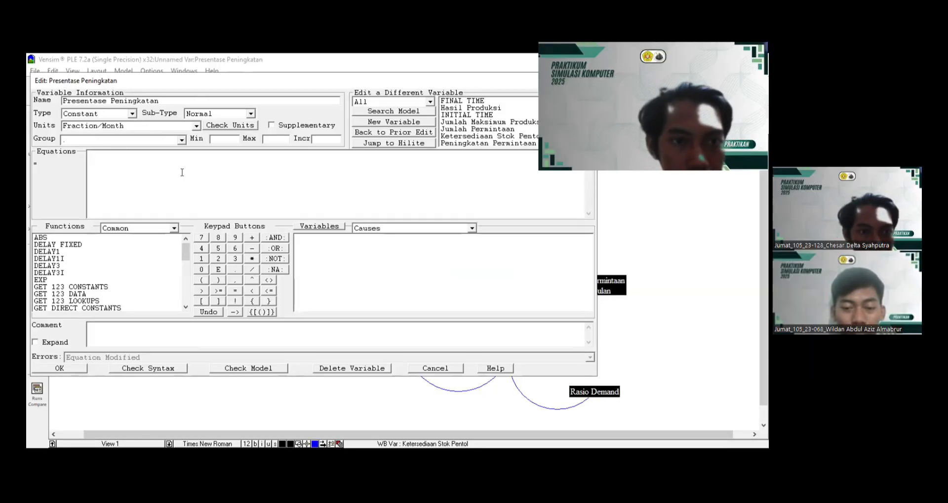
{"action": "left_click", "coordinate": [206, 185]}
{"action": "type", "text": "0.12"}
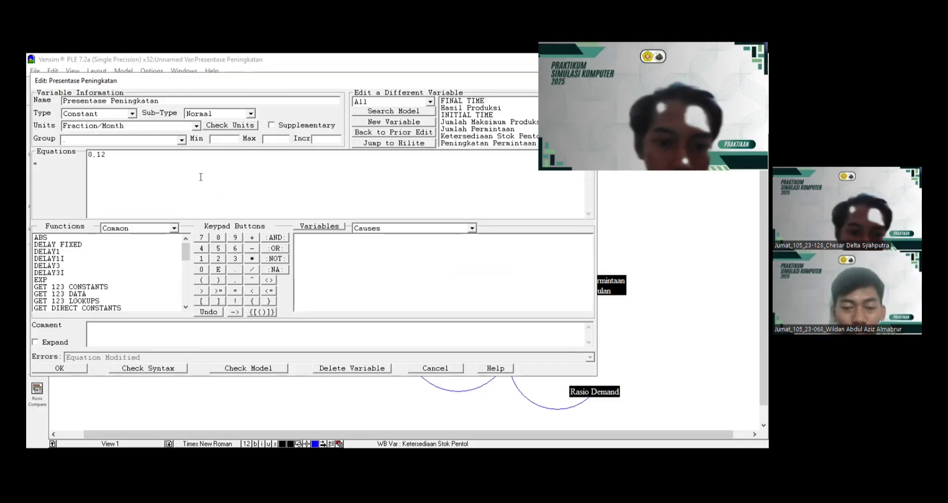
{"action": "left_click", "coordinate": [59, 369]}
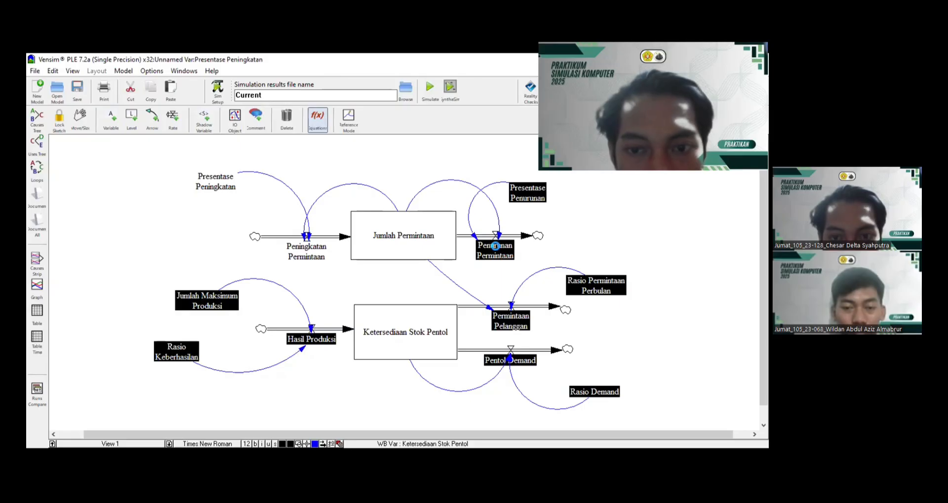
Define the "Penurunan Permintaan" rate as Jumlah Permintaan*Presentase Penurunan with units Unit/Month
{"action": "left_click", "coordinate": [494, 245]}
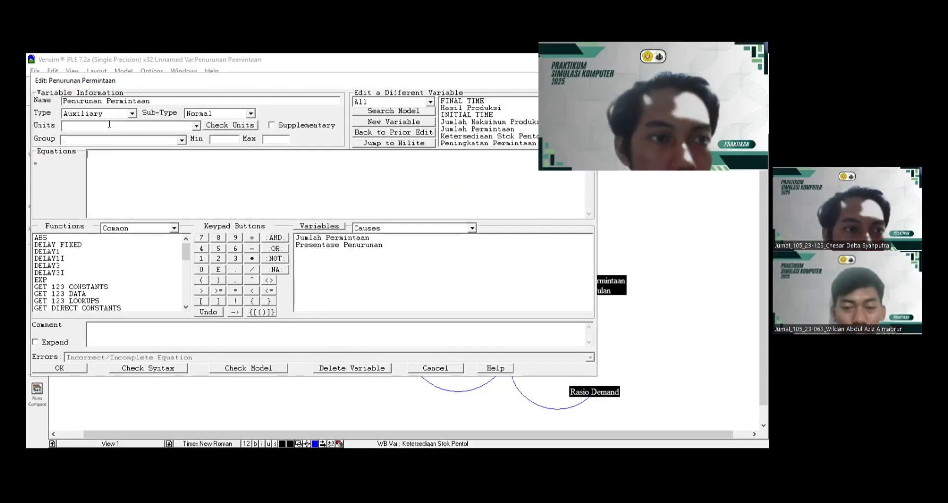
{"action": "left_click", "coordinate": [109, 125]}
{"action": "type", "text": "Uni"}
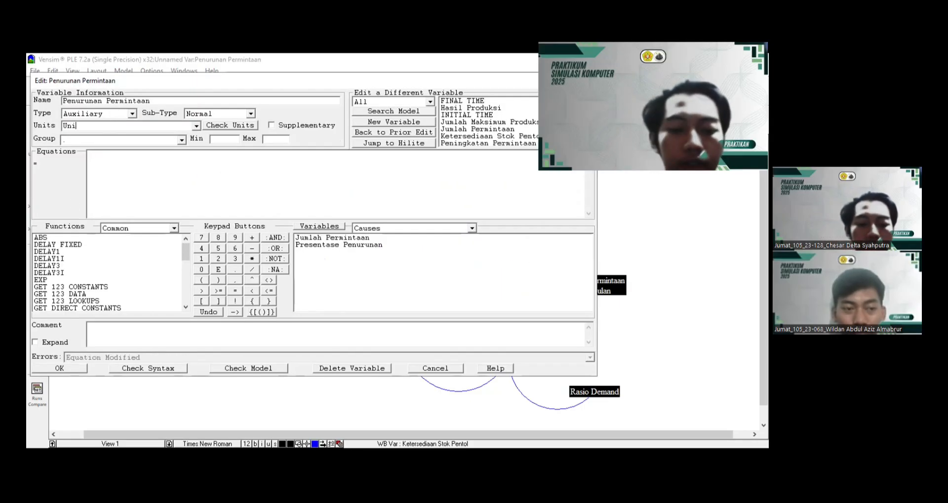
{"action": "type", "text": "t"}
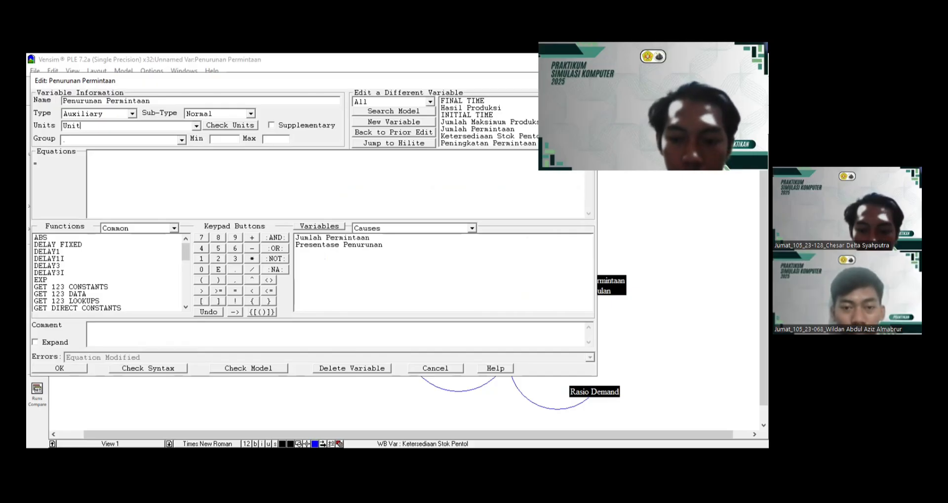
{"action": "type", "text": "/"}
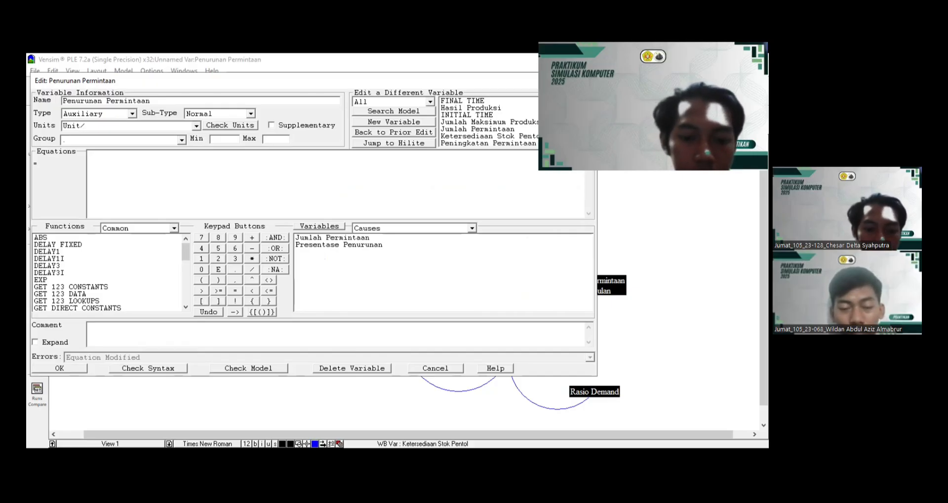
{"action": "type", "text": "/Month"}
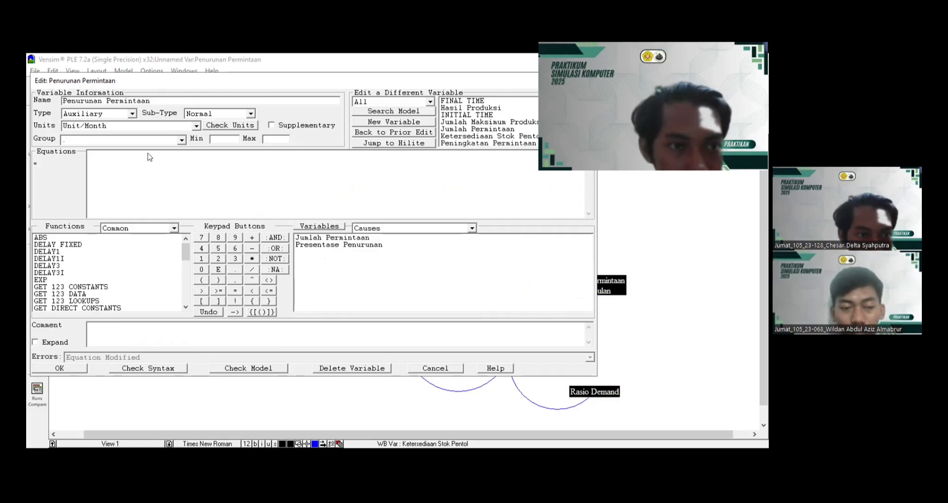
{"action": "left_click", "coordinate": [152, 178]}
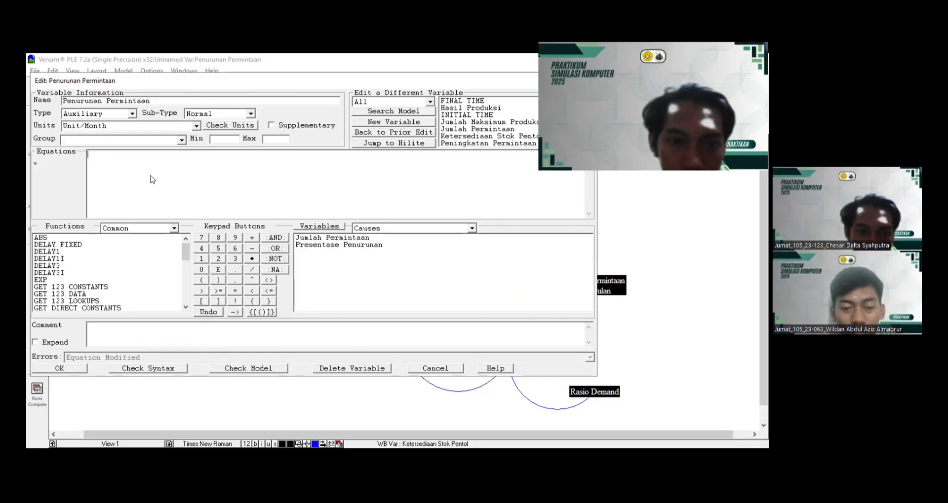
{"action": "left_click", "coordinate": [327, 239]}
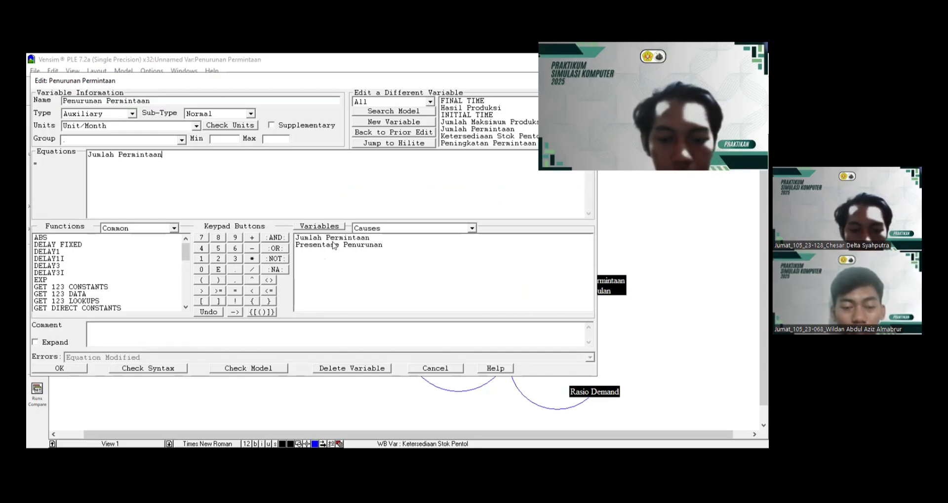
{"action": "type", "text": "*"}
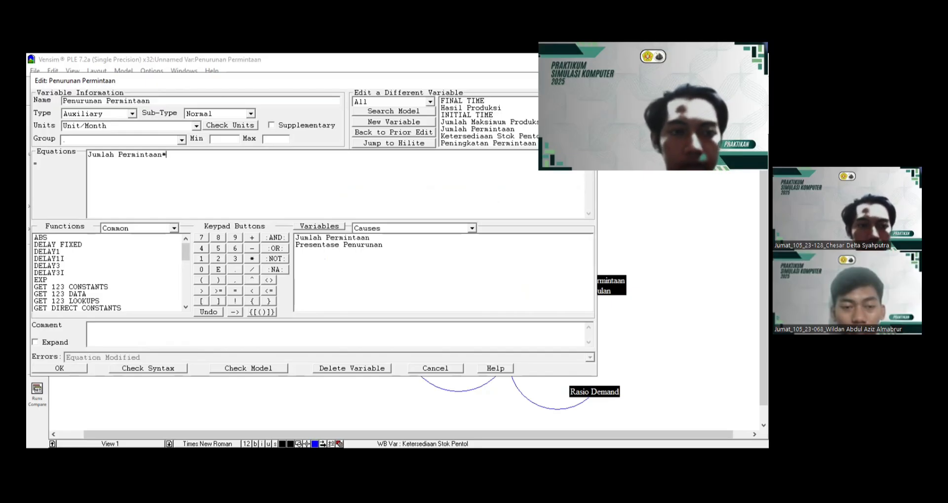
{"action": "left_click", "coordinate": [329, 245]}
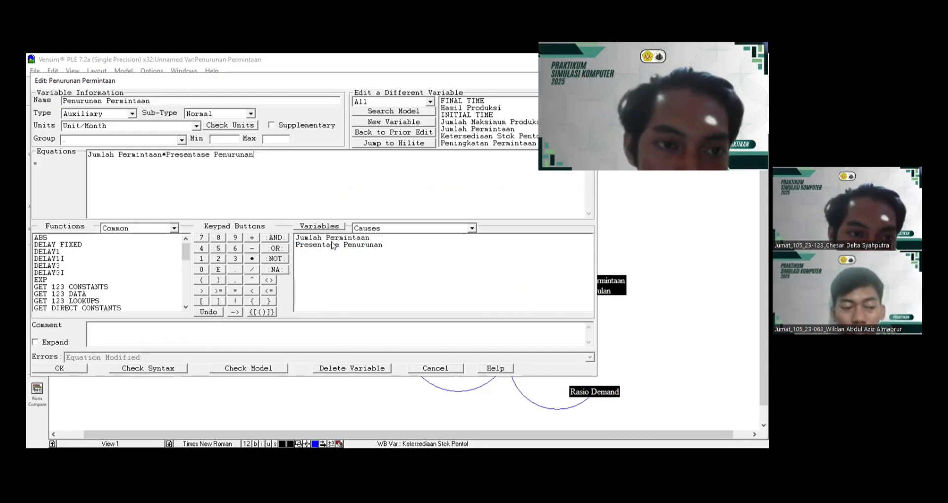
{"action": "left_click", "coordinate": [59, 368]}
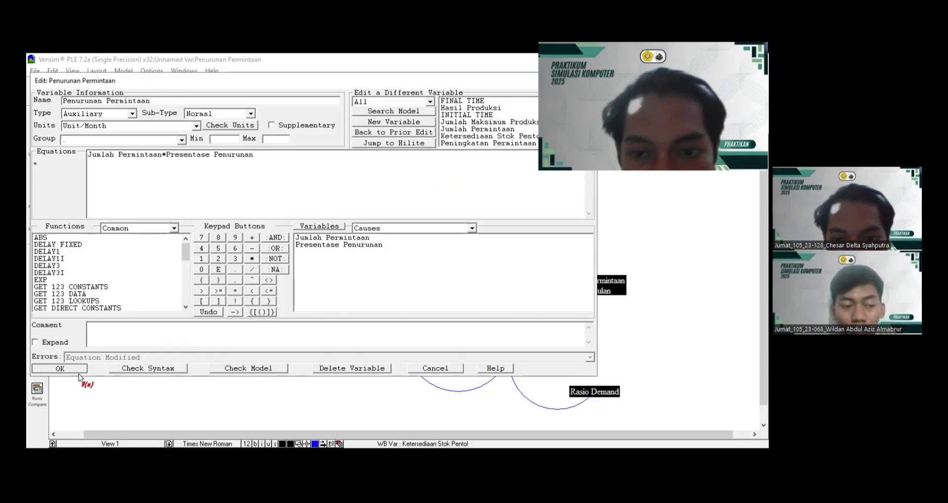
Define the "Presentase Penurunan" constant as 0.1 with units Fraction/Month, and recheck the definition of "Presentase Peningkatan"
{"action": "left_click", "coordinate": [522, 187]}
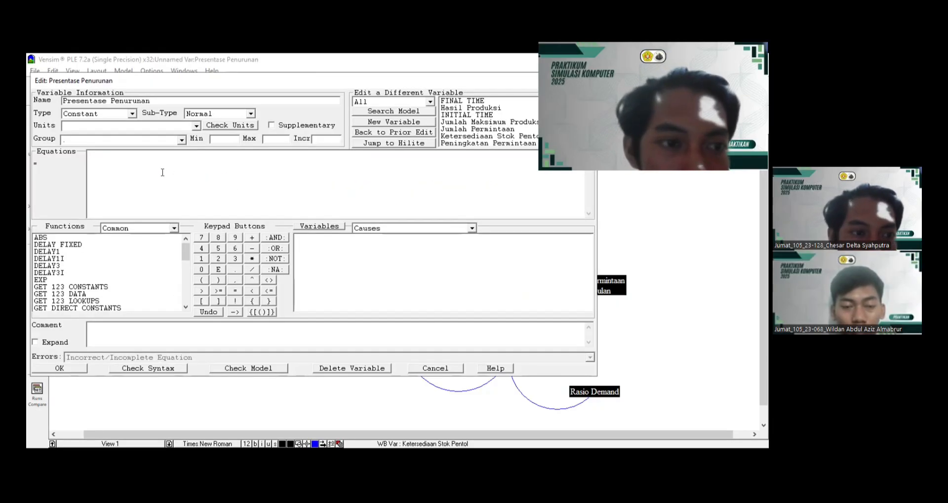
{"action": "left_click", "coordinate": [87, 125]}
{"action": "type", "text": "Fraction"}
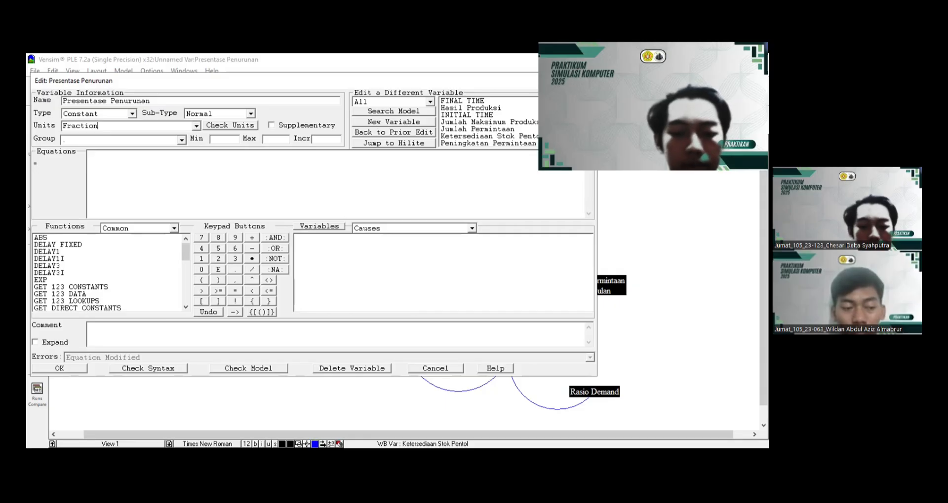
{"action": "type", "text": "/Month"}
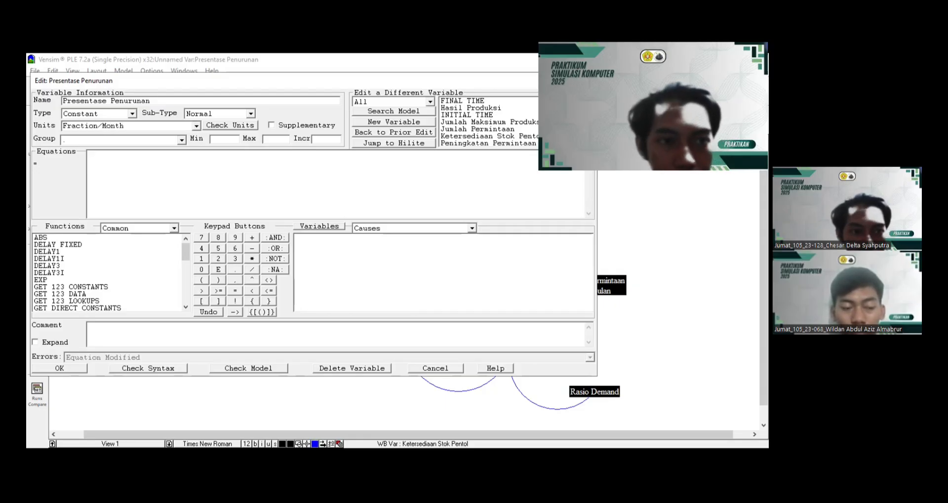
{"action": "left_click", "coordinate": [136, 166]}
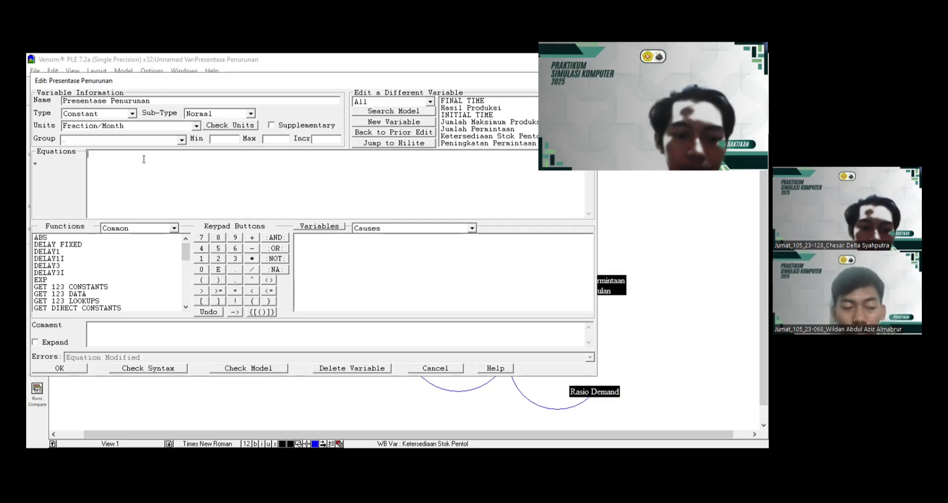
{"action": "type", "text": "0.1"}
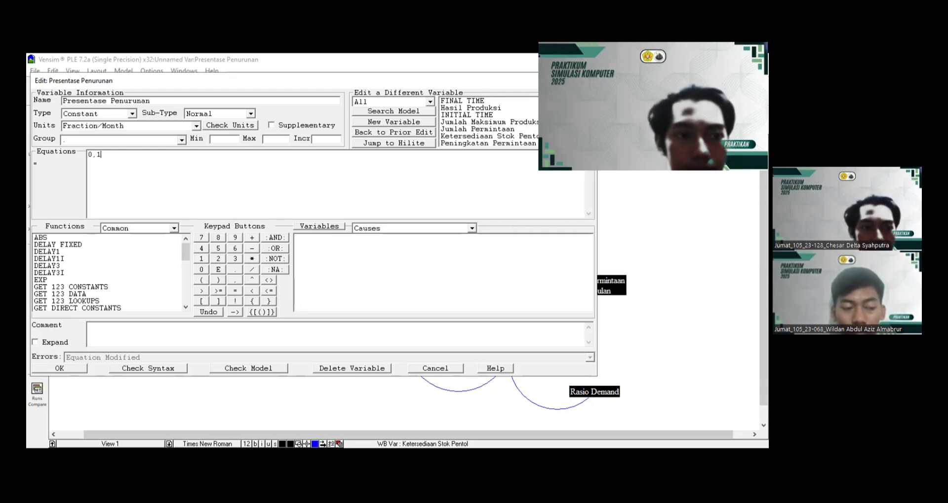
{"action": "left_click", "coordinate": [79, 369]}
{"action": "left_click", "coordinate": [209, 181]}
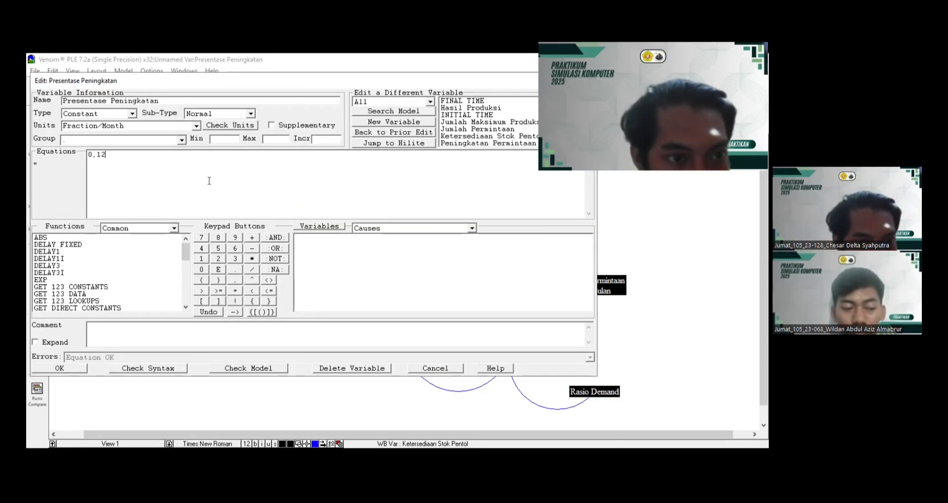
{"action": "left_click", "coordinate": [59, 371]}
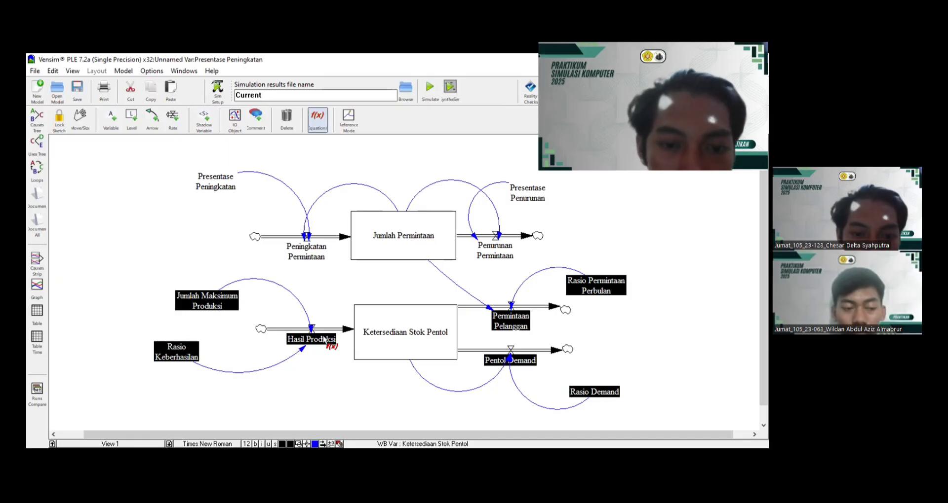
Define the "Jumlah Maksimum Produksi" constant as 780 with units Unit/Month
{"action": "left_click", "coordinate": [213, 300]}
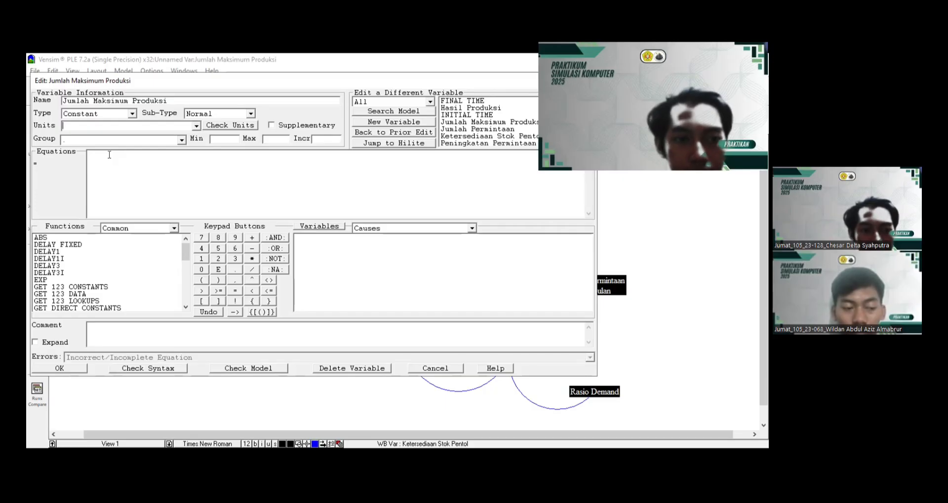
{"action": "left_click", "coordinate": [196, 126]}
{"action": "left_click", "coordinate": [152, 169]}
{"action": "left_click", "coordinate": [71, 126]}
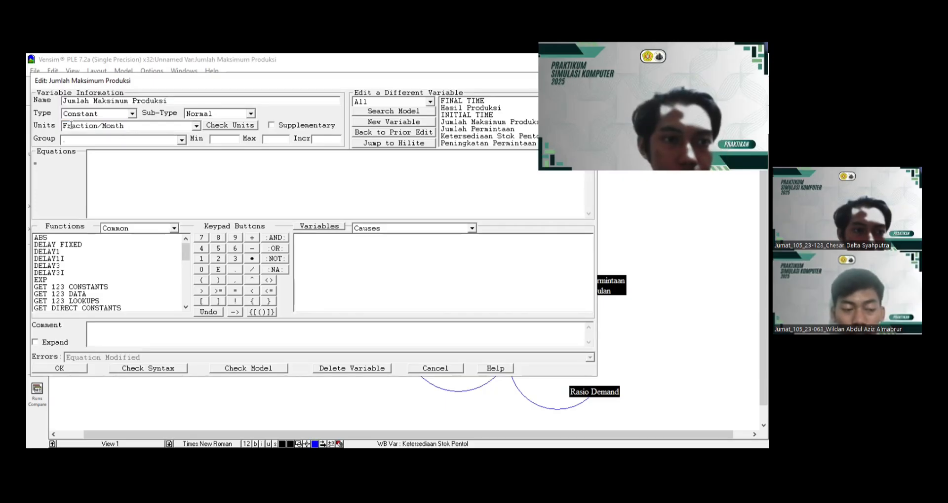
{"action": "left_click_drag", "start_coordinate": [98, 126], "coordinate": [43, 127]}
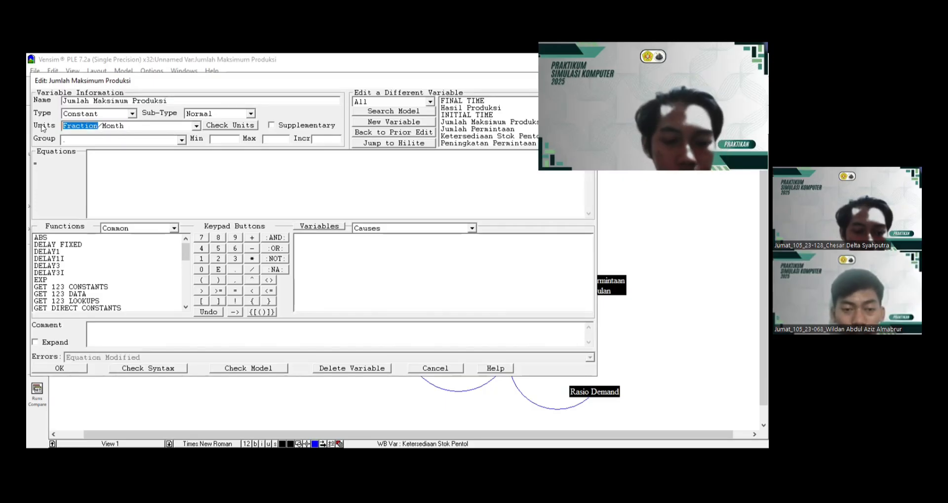
{"action": "type", "text": "Unit"}
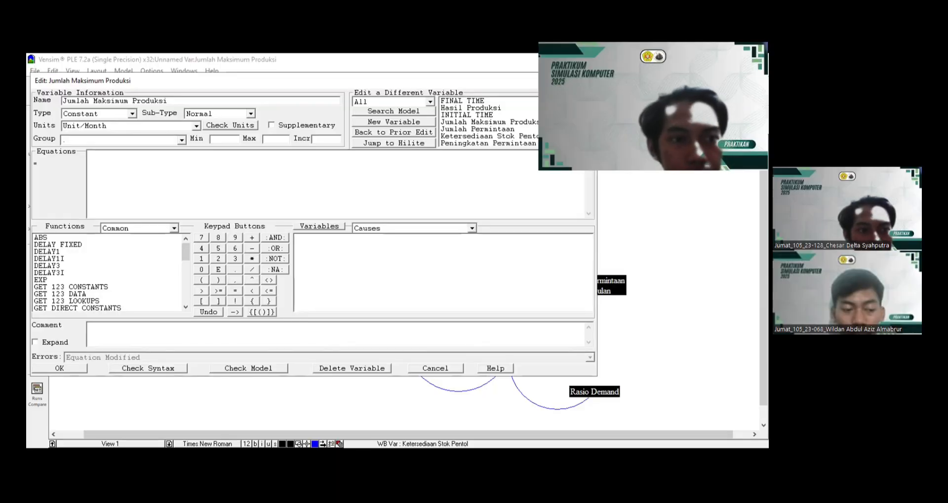
{"action": "left_click", "coordinate": [114, 162]}
{"action": "type", "text": "780"}
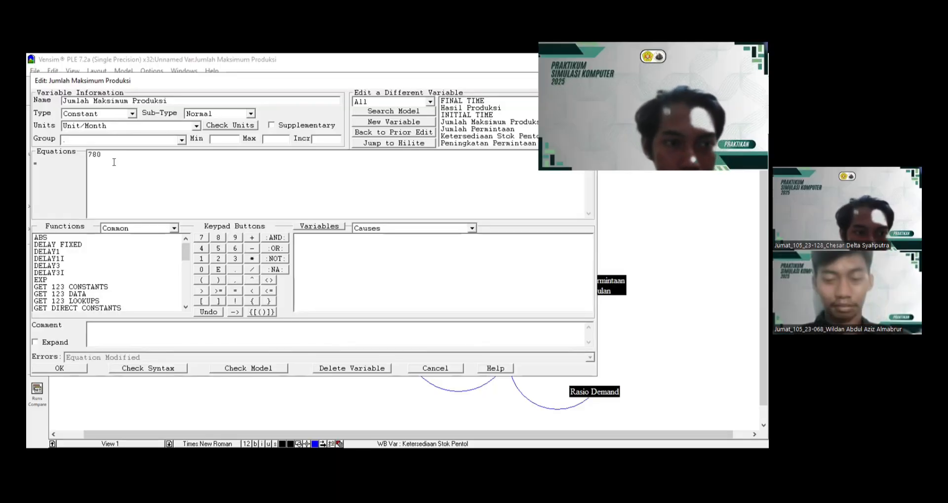
{"action": "left_click", "coordinate": [60, 367]}
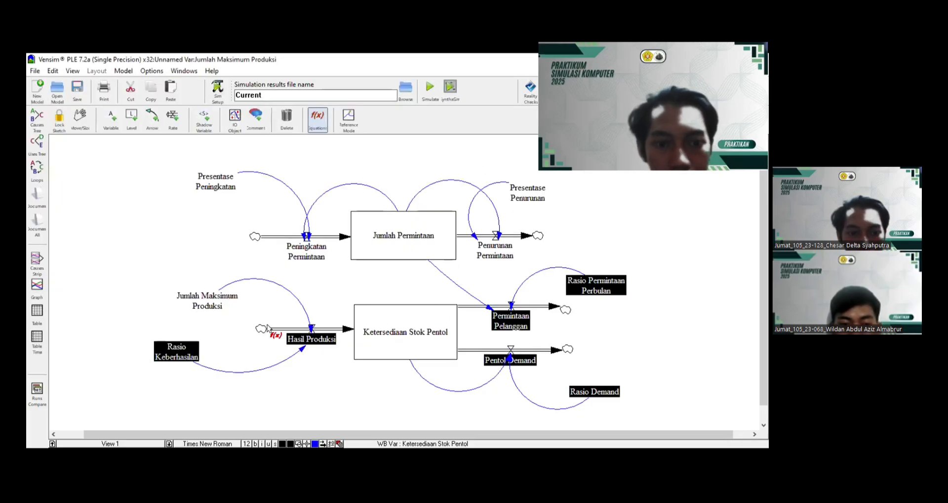
Define the "Rasio Keberhasilan" constant as 0.98 with units Fraction/Month
{"action": "left_click", "coordinate": [196, 353]}
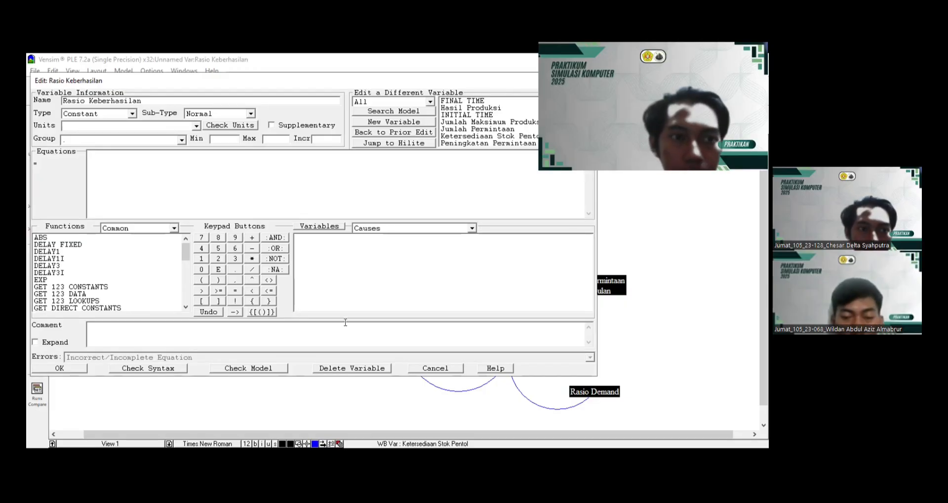
{"action": "type", "text": "Fract"}
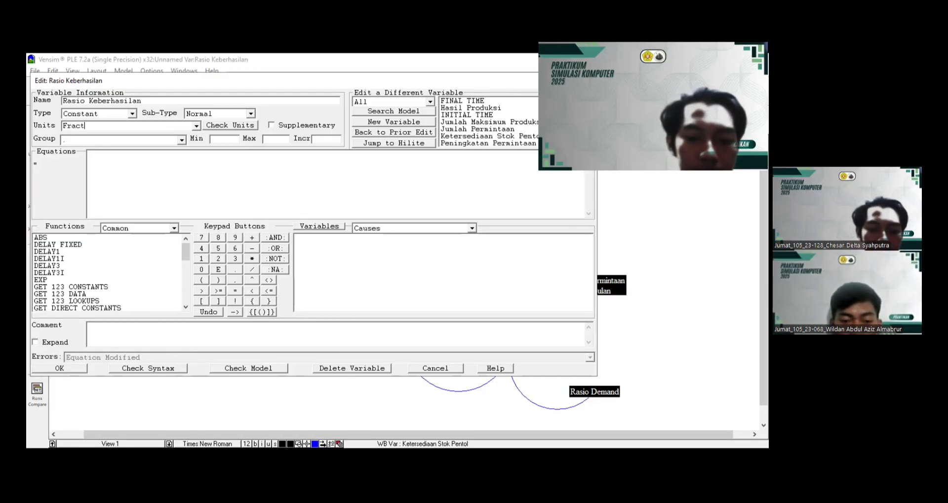
{"action": "type", "text": "ion"}
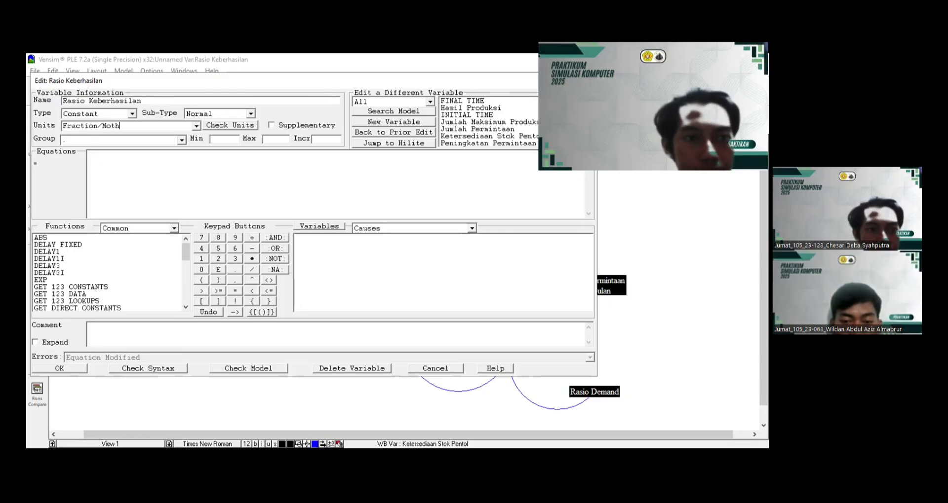
{"action": "type", "text": "/Mo"}
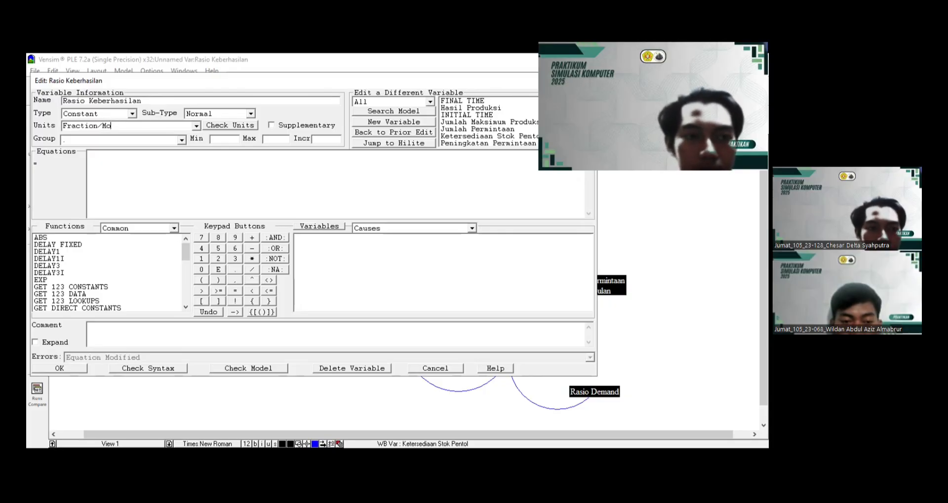
{"action": "type", "text": "nth"}
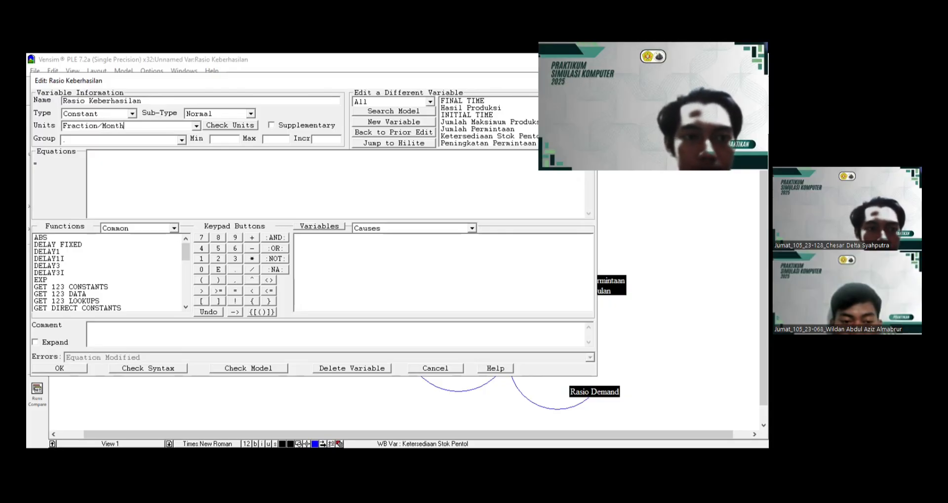
{"action": "left_click", "coordinate": [149, 167]}
{"action": "type", "text": "0,98"}
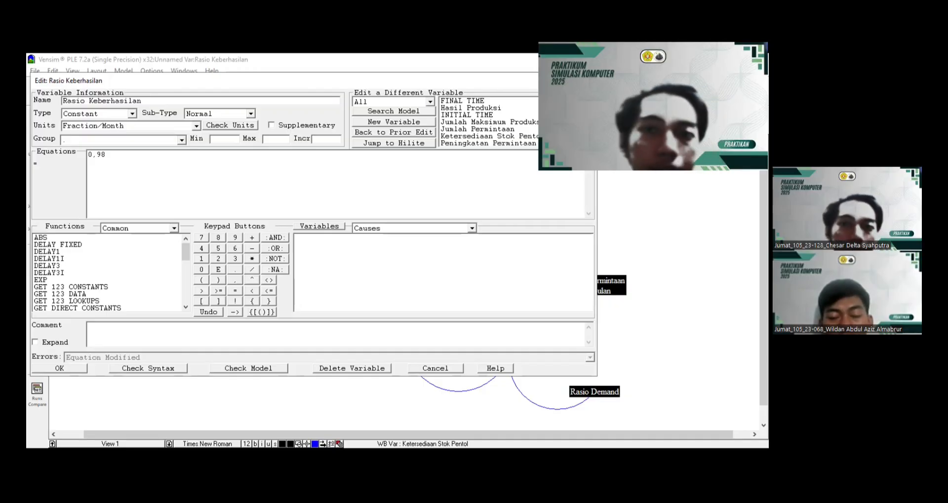
{"action": "left_click", "coordinate": [59, 369]}
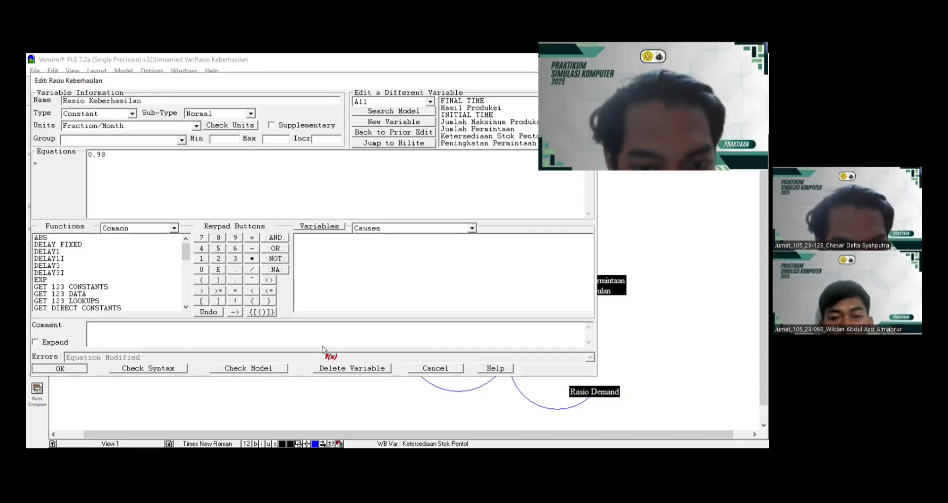
Open the definition of the "Hasil Produksi" rate and set its units to Unit/Month
{"action": "left_click", "coordinate": [309, 342]}
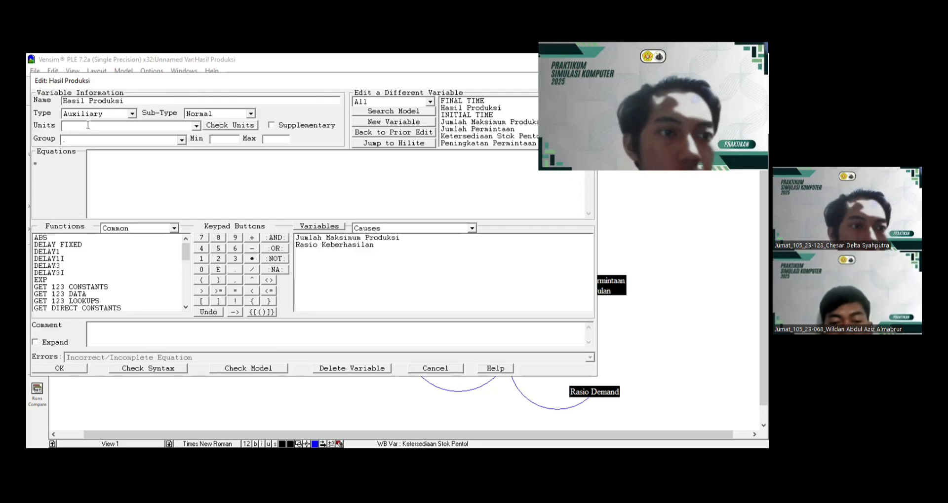
{"action": "type", "text": "Unit/Moth"}
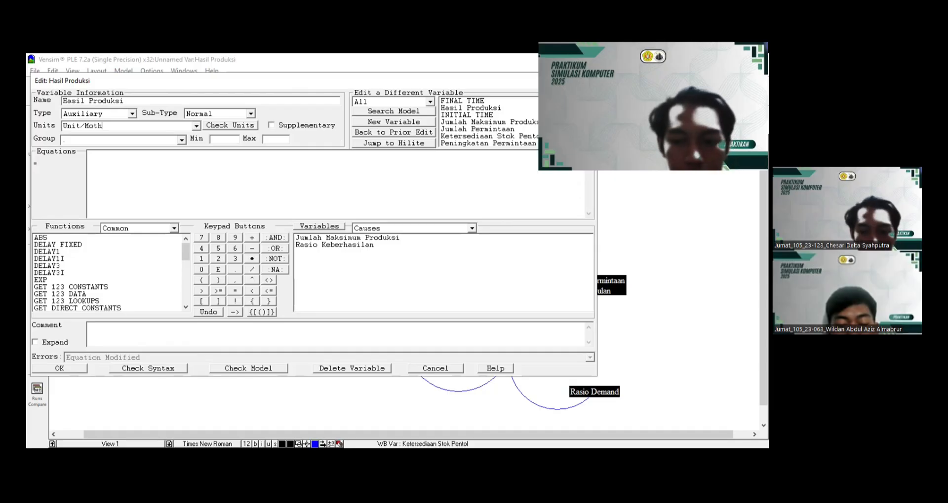
{"action": "key", "text": "BackSpace"}
{"action": "key", "text": "BackSpace"}
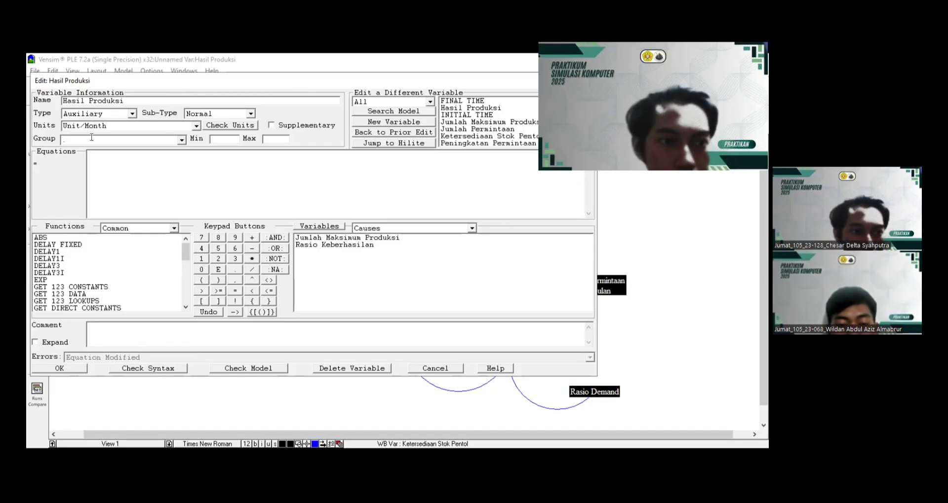
Check the formulation table in Excel and define the "Hasil Produksi" equation as Jumlah Maksimum Produksi*Rasio Keberhasilan
{"action": "left_click", "coordinate": [101, 165]}
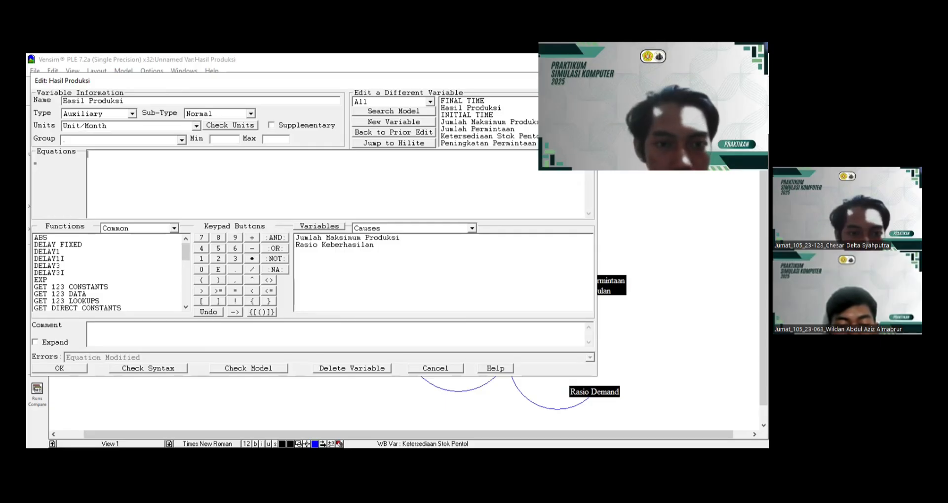
{"action": "key", "text": "alt+Tab"}
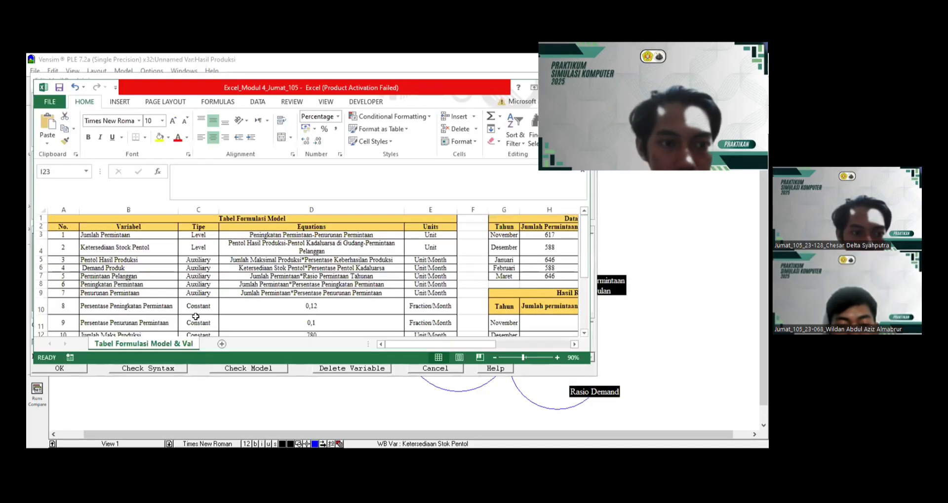
{"action": "scroll", "coordinate": [188, 290], "scroll_direction": "down", "scroll_amount": 1}
{"action": "scroll", "coordinate": [188, 290], "scroll_direction": "down", "scroll_amount": 3}
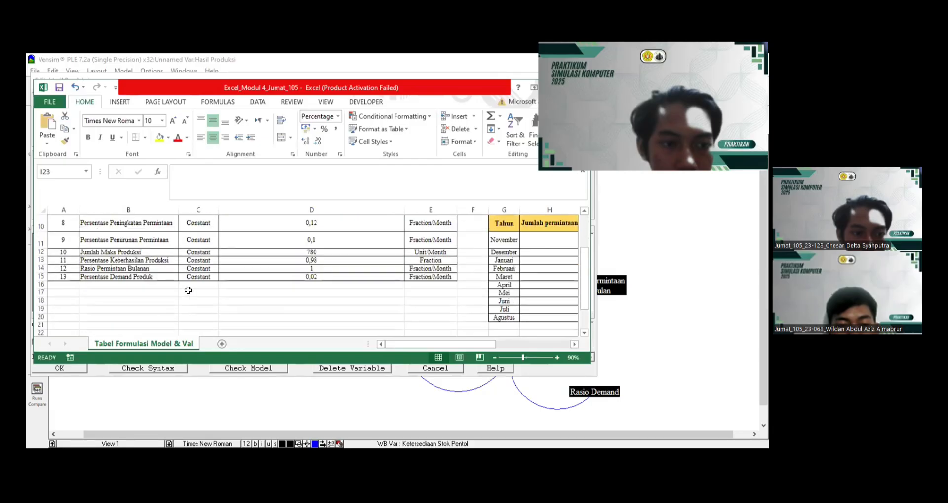
{"action": "scroll", "coordinate": [188, 290], "scroll_direction": "up", "scroll_amount": 2}
{"action": "scroll", "coordinate": [188, 290], "scroll_direction": "up", "scroll_amount": 3}
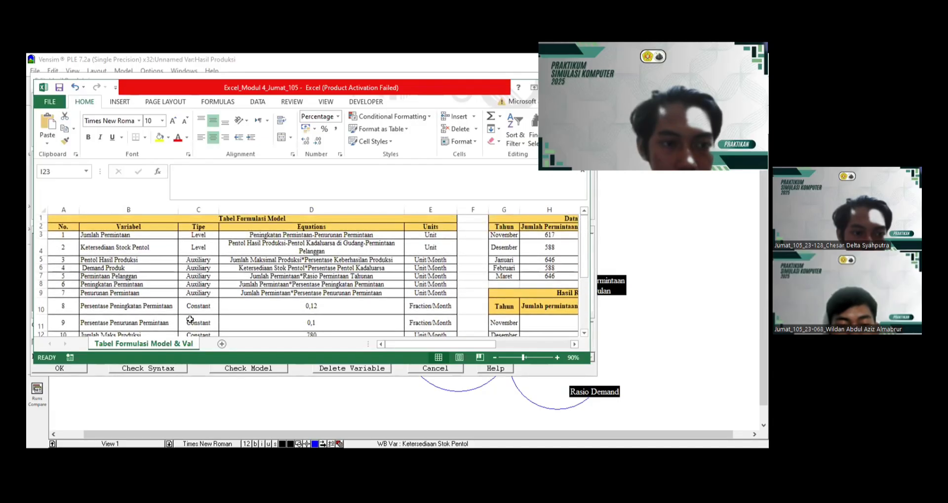
{"action": "left_click", "coordinate": [155, 411]}
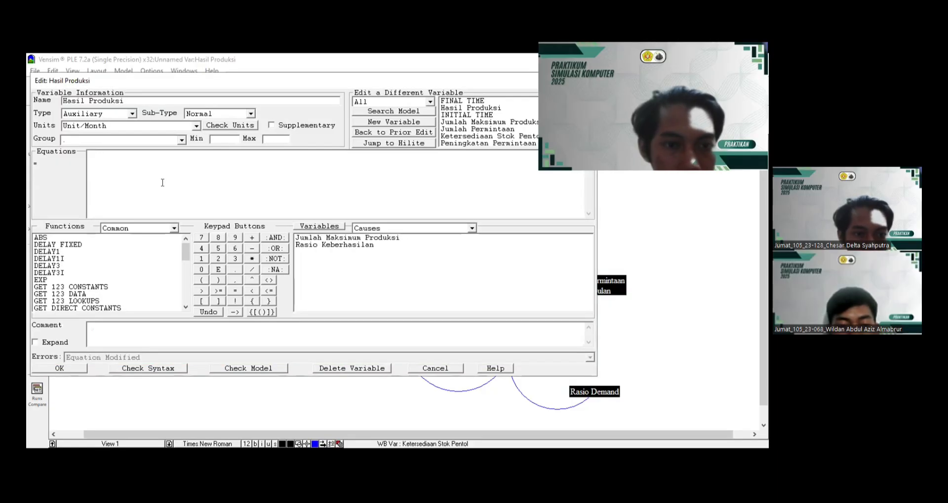
{"action": "left_click", "coordinate": [340, 238]}
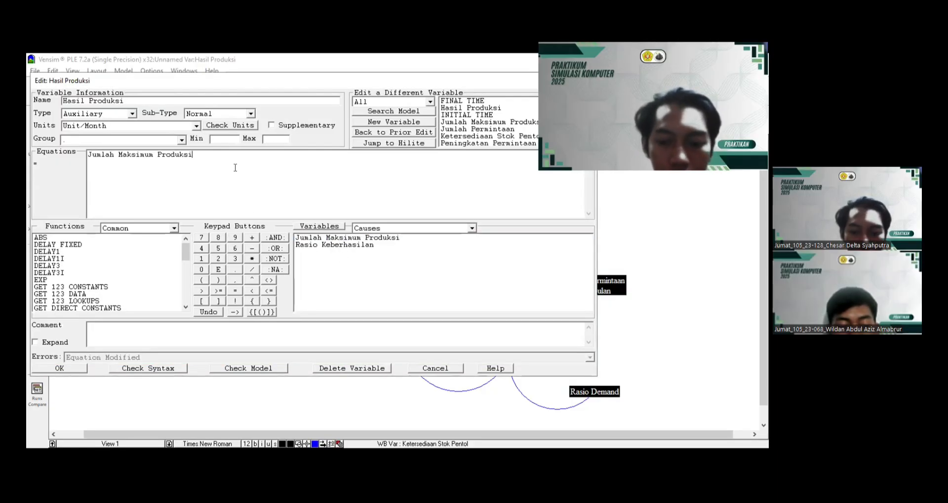
{"action": "type", "text": "*"}
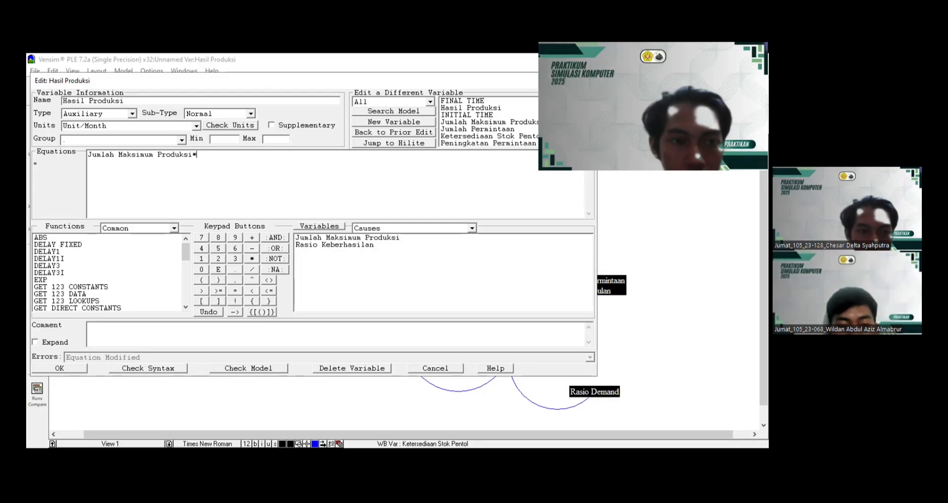
{"action": "left_click", "coordinate": [352, 245]}
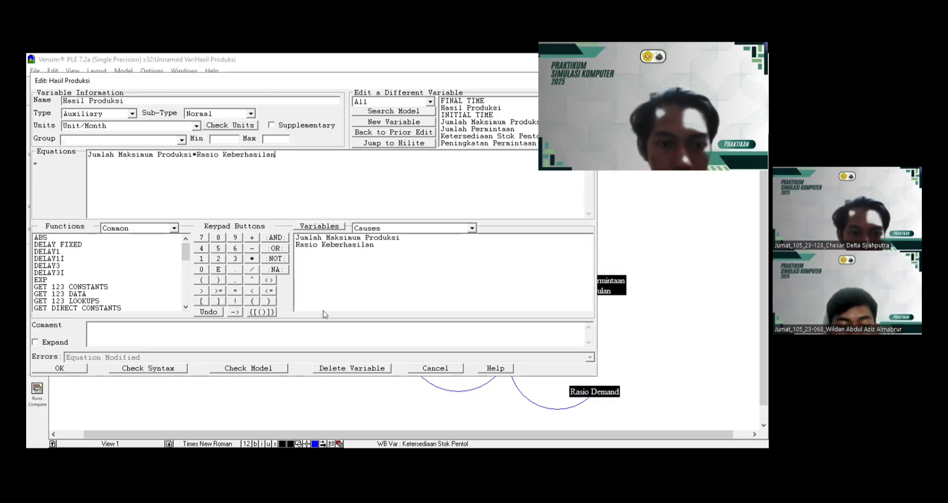
{"action": "left_click", "coordinate": [61, 371]}
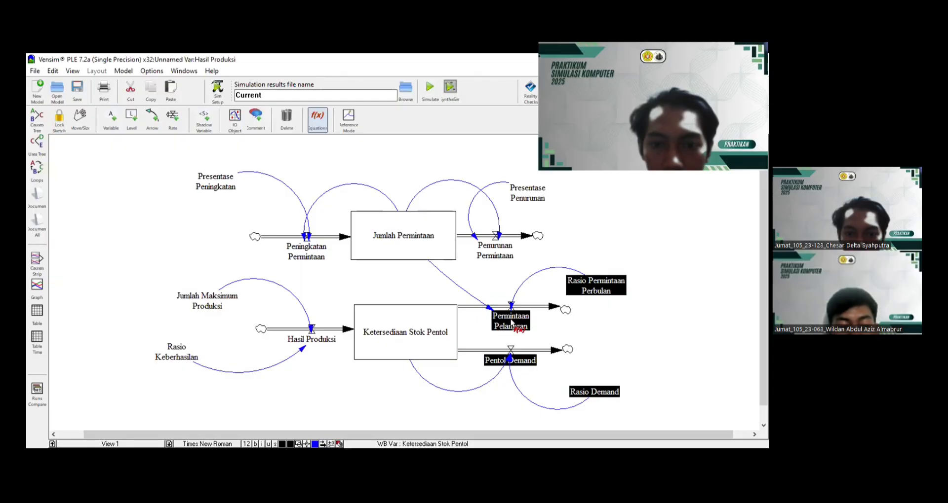
Define the "Permintaan Pelanggan" rate as Jumlah Permintaan*Rasio Permintaan Perbulan with units Unit/Month
{"action": "left_click", "coordinate": [508, 317]}
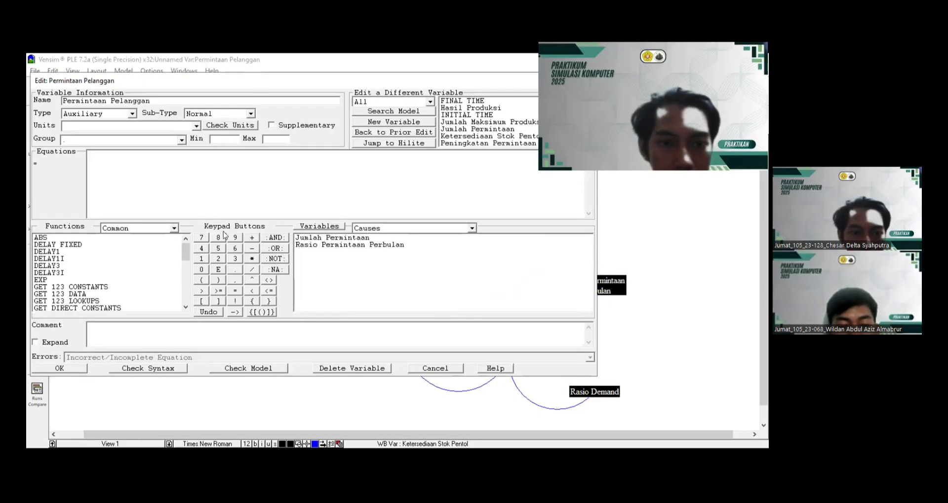
{"action": "left_click", "coordinate": [346, 238]}
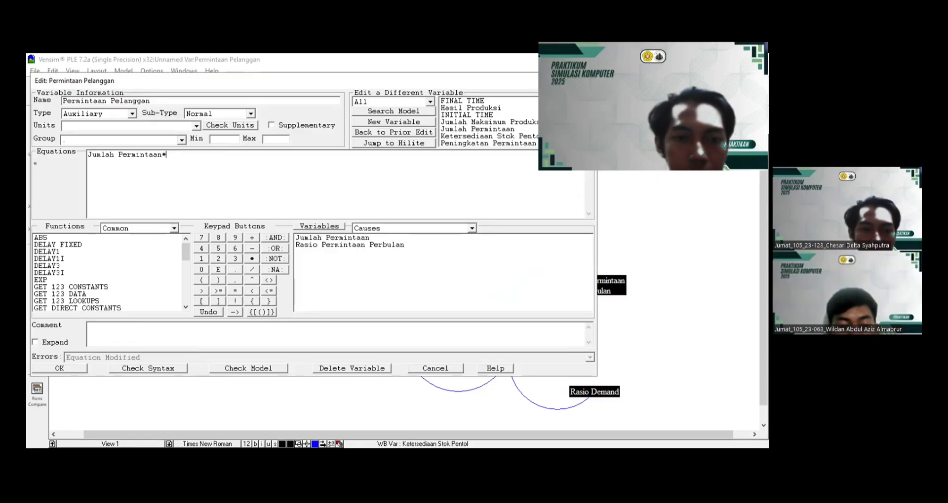
{"action": "left_click", "coordinate": [392, 245]}
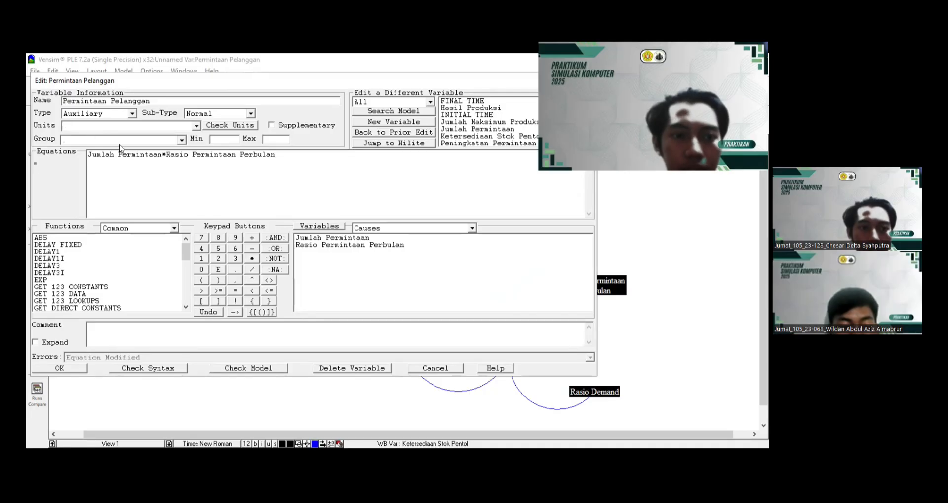
{"action": "type", "text": "Unit"}
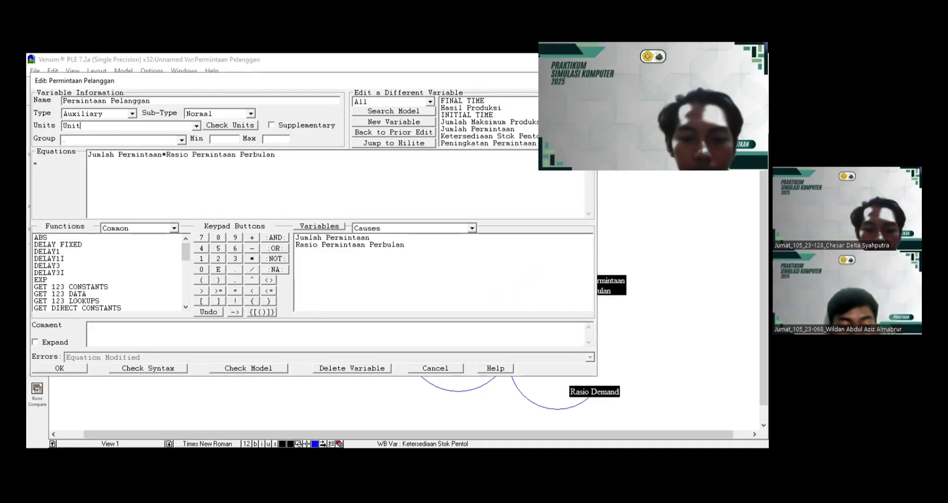
{"action": "type", "text": "/Month"}
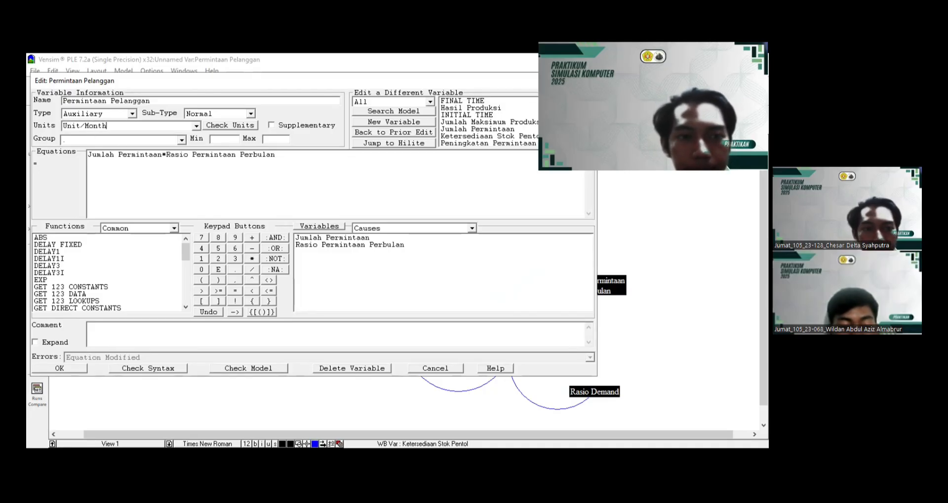
{"action": "left_click", "coordinate": [70, 371]}
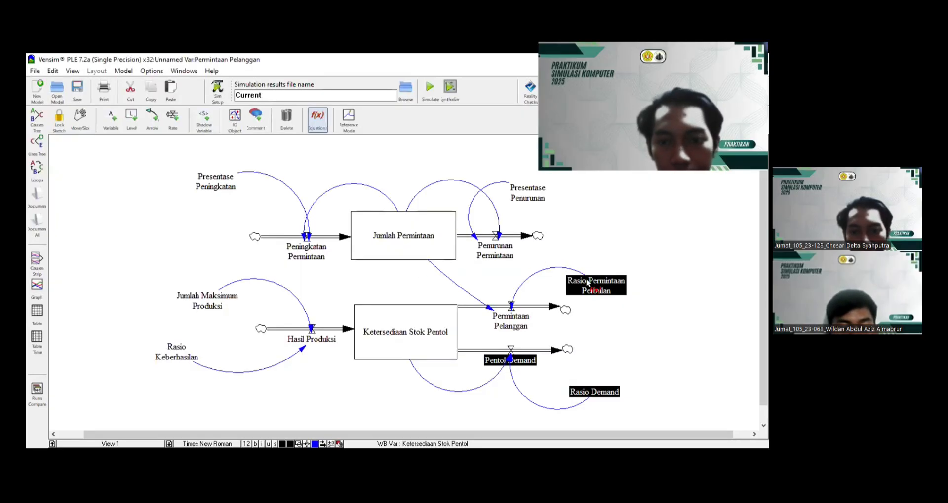
Define the "Rasio Permintaan Perbulan" constant as 1 with units Fraction/Month
{"action": "left_click", "coordinate": [586, 281]}
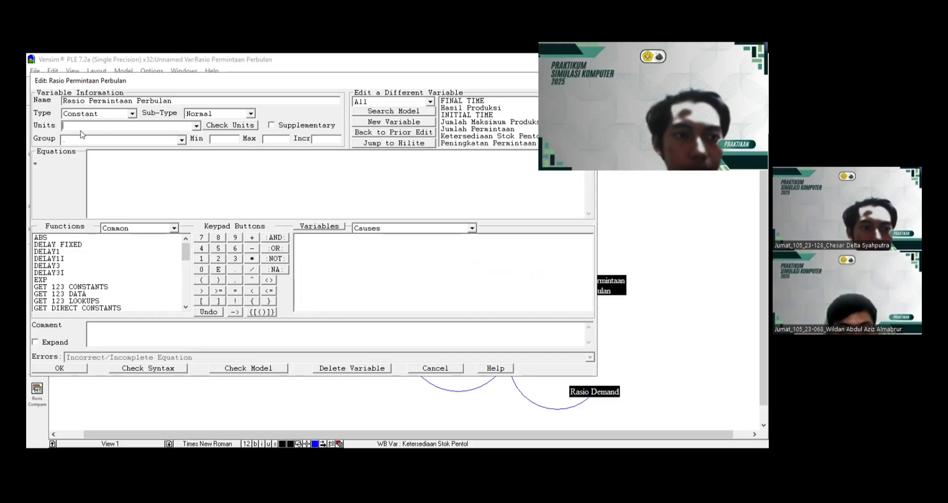
{"action": "left_click", "coordinate": [81, 126]}
{"action": "type", "text": "Frac"}
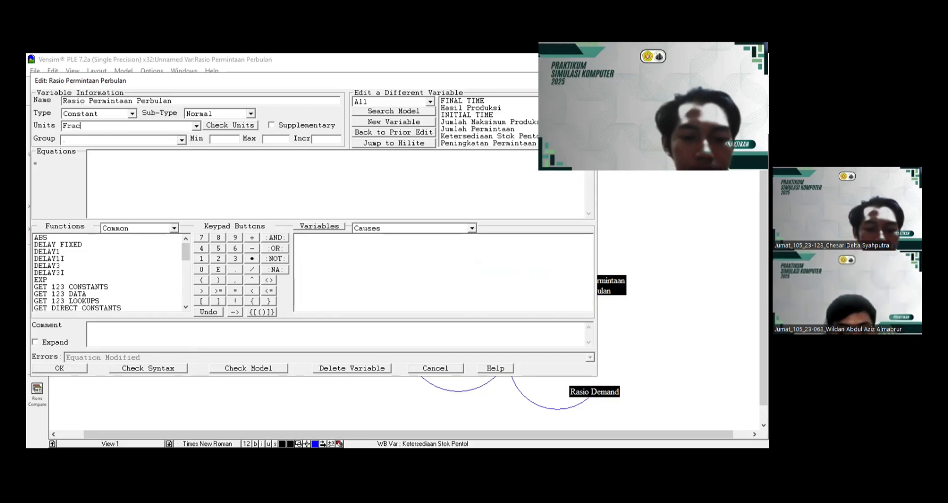
{"action": "type", "text": "tion"}
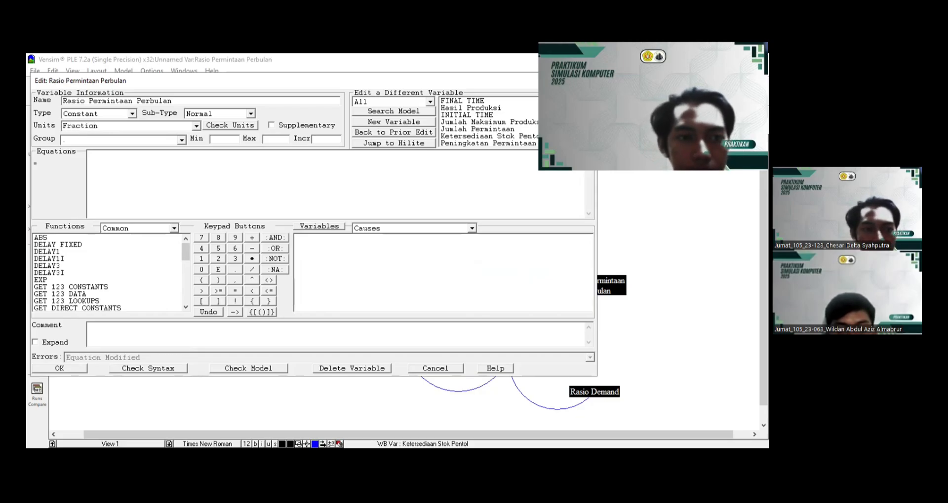
{"action": "type", "text": "/Month"}
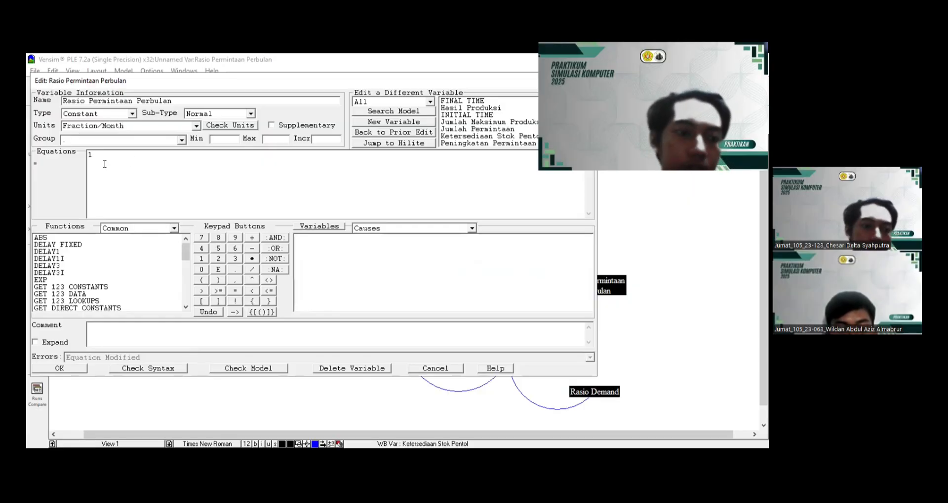
{"action": "left_click", "coordinate": [78, 370]}
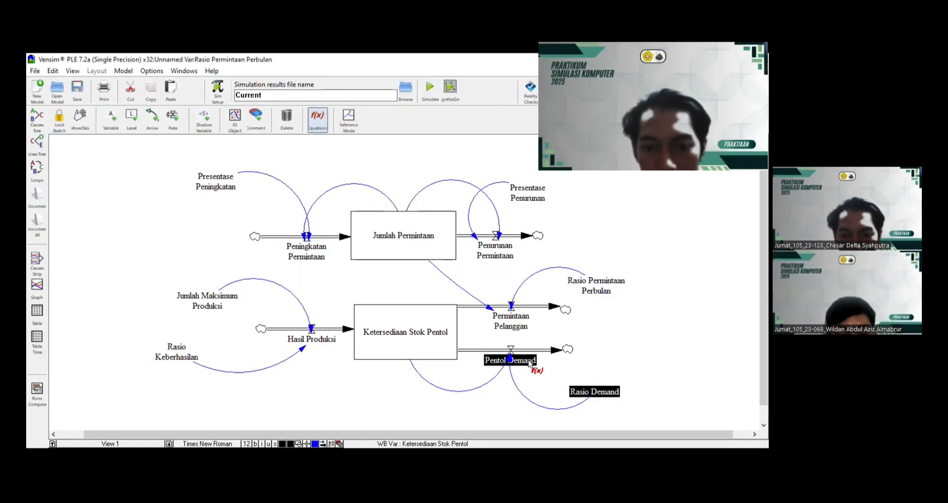
Define the "Pentol Demand" rate as Ketersediaan Stok Pentol*Rasio Demand with units Unit/Month
{"action": "left_click", "coordinate": [529, 363]}
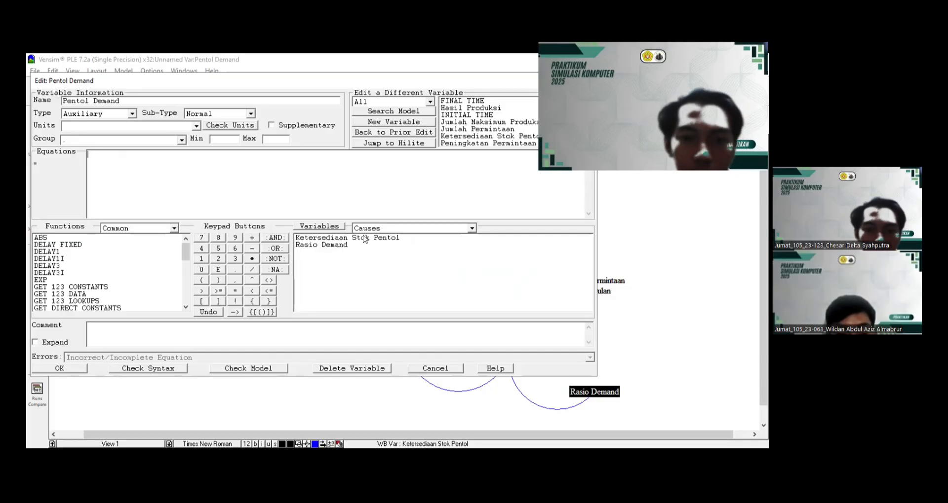
{"action": "left_click", "coordinate": [387, 238]}
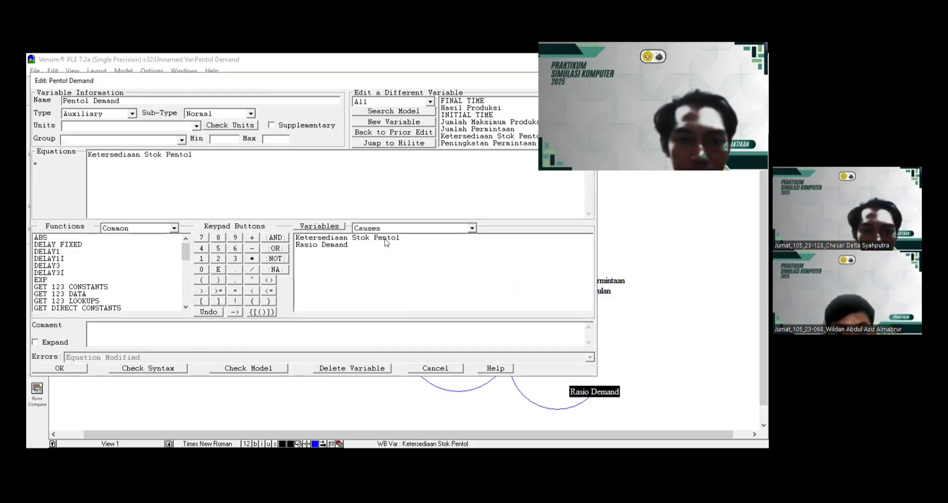
{"action": "type", "text": "*"}
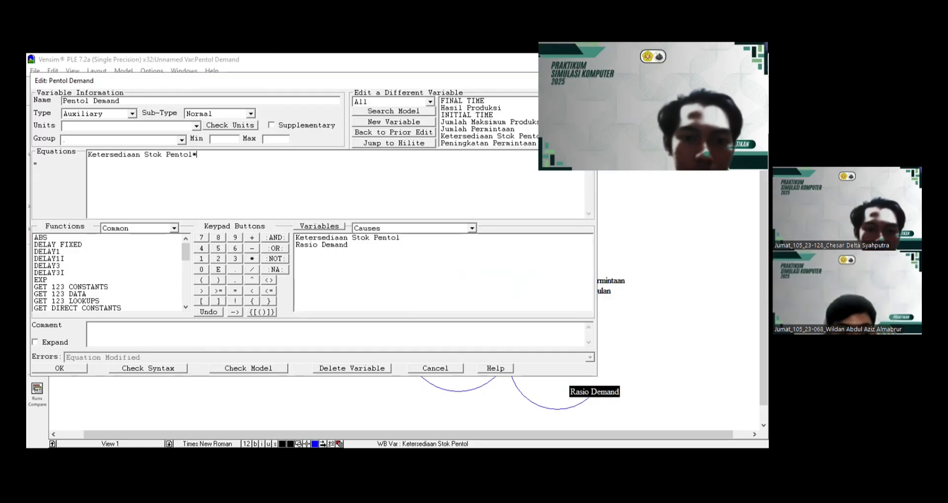
{"action": "left_click", "coordinate": [339, 246]}
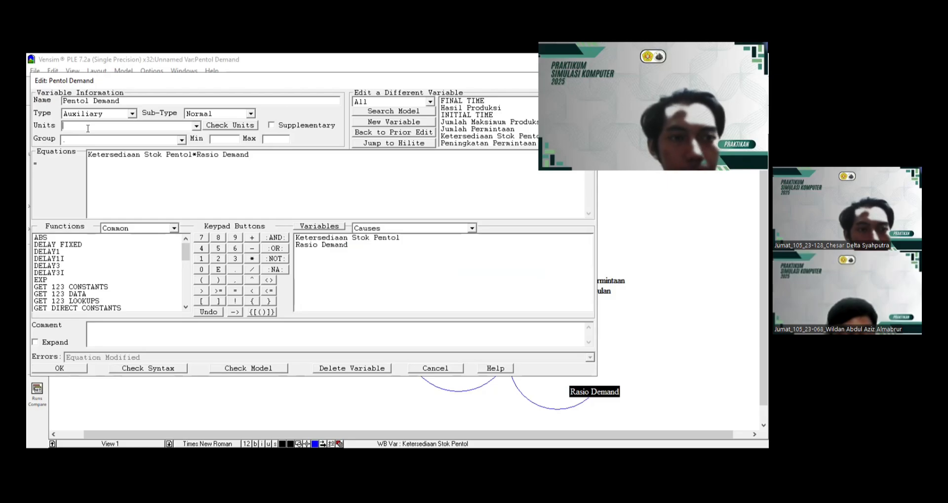
{"action": "type", "text": "Unit/Month"}
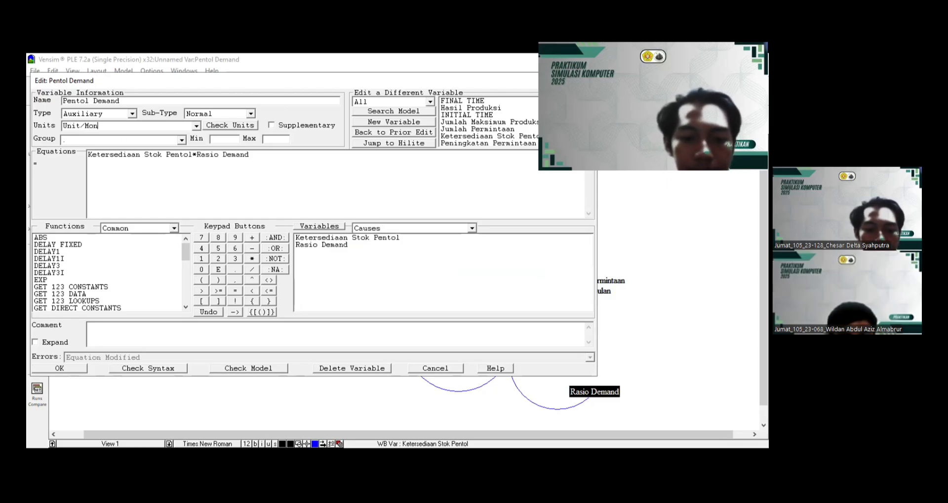
{"action": "left_click", "coordinate": [64, 366]}
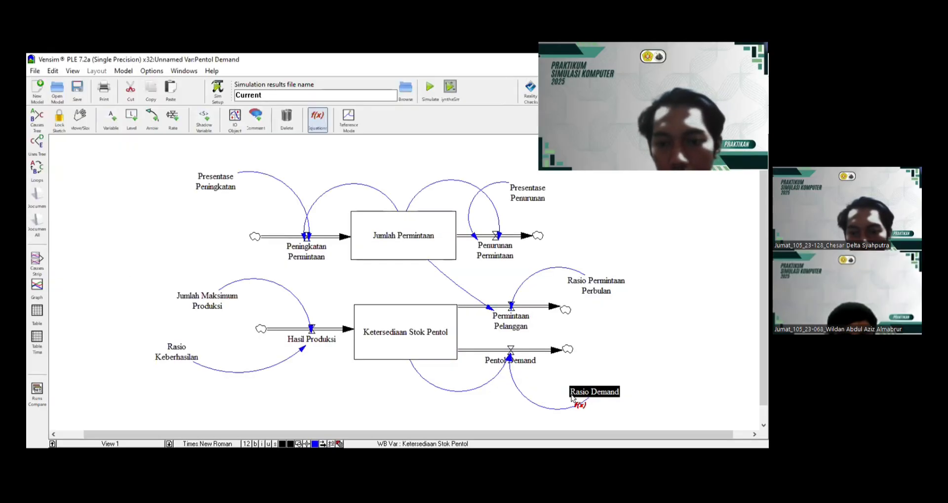
Define the "Rasio Demand" constant as 0.2 with units Fraction/Month
{"action": "left_click", "coordinate": [572, 391]}
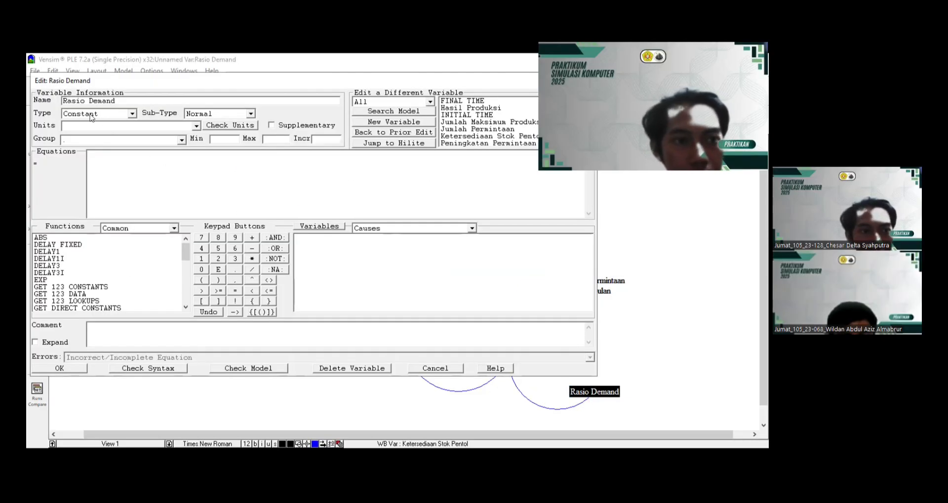
{"action": "left_click", "coordinate": [93, 123]}
{"action": "type", "text": "Fraction"}
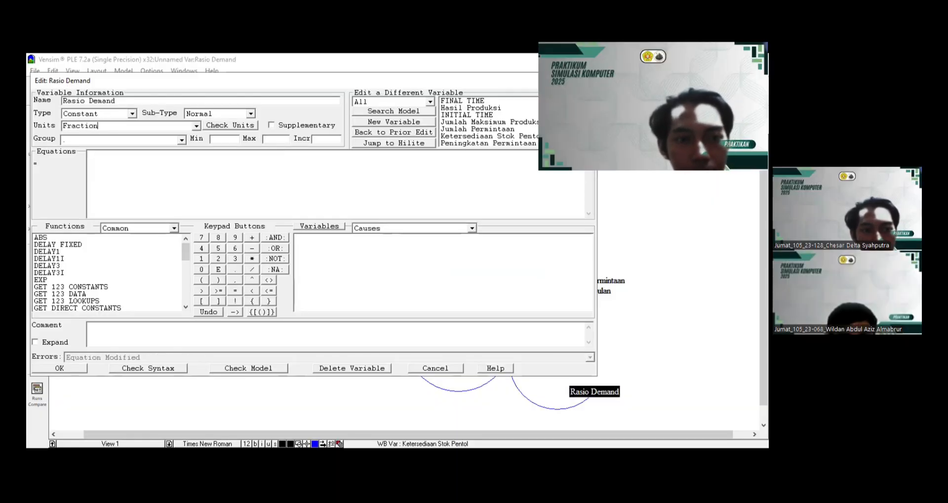
{"action": "type", "text": "/Mon"}
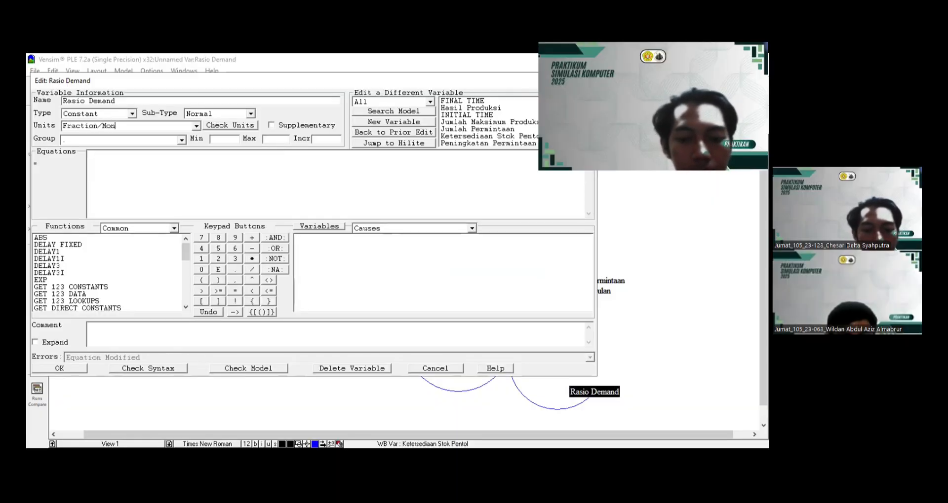
{"action": "type", "text": "th"}
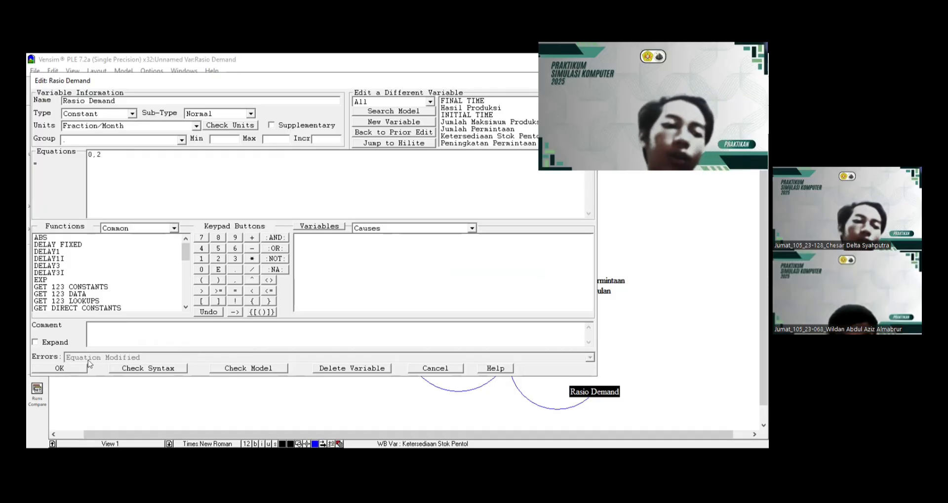
{"action": "left_click", "coordinate": [59, 369]}
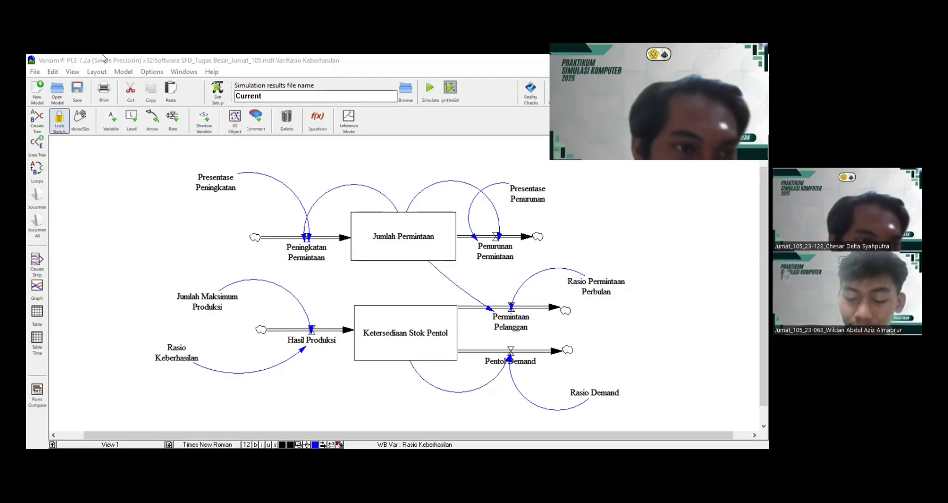
Run the model check and the units check on the completed stock-and-flow model
{"action": "left_click", "coordinate": [125, 73]}
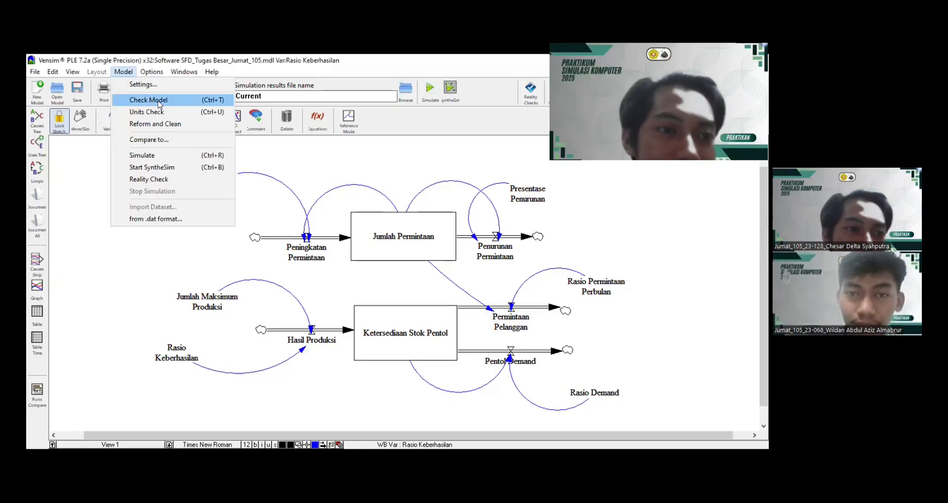
{"action": "left_click", "coordinate": [158, 101]}
{"action": "left_click", "coordinate": [420, 296]}
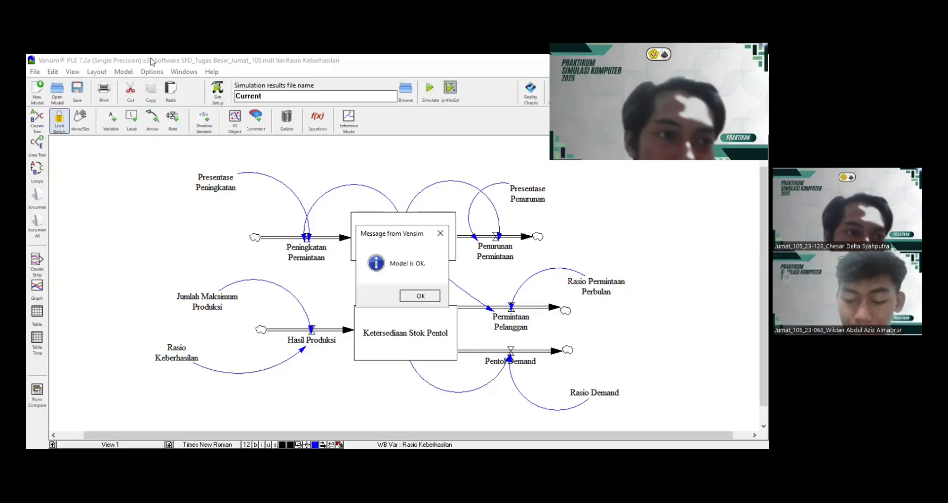
{"action": "left_click", "coordinate": [125, 72]}
{"action": "left_click", "coordinate": [142, 112]}
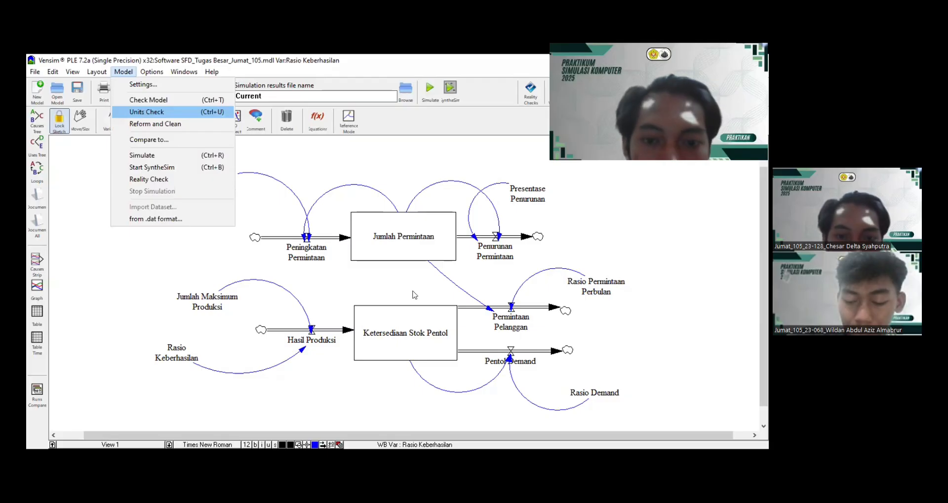
{"action": "left_click", "coordinate": [415, 295]}
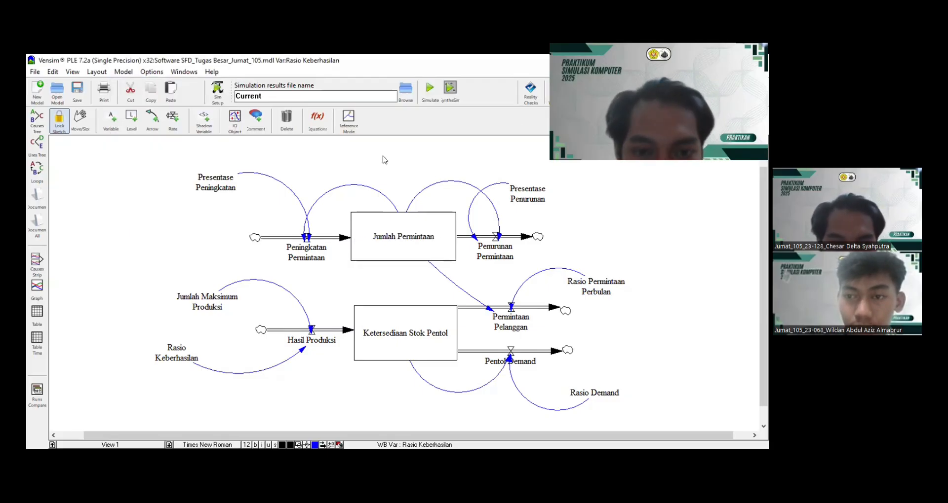
Select the whole diagram and simulate the model, overwriting the existing Current dataset
{"action": "key", "text": "ctrl+a"}
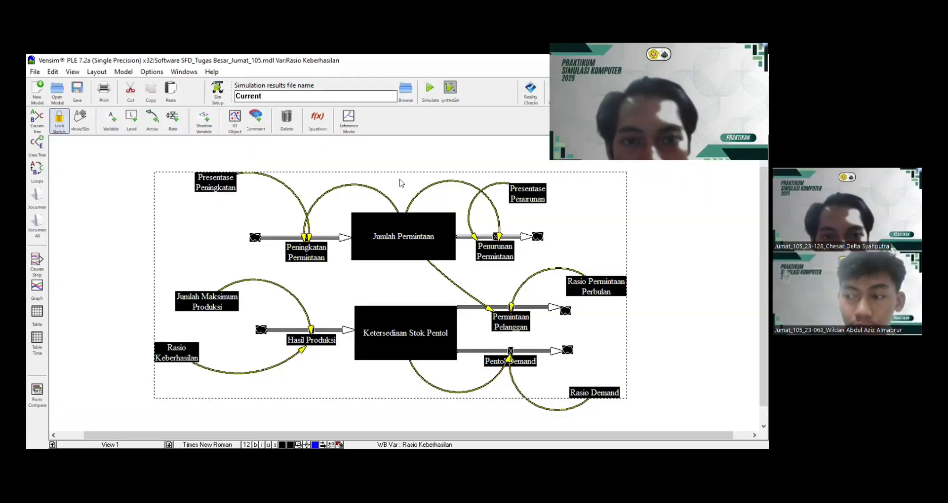
{"action": "left_click", "coordinate": [429, 101]}
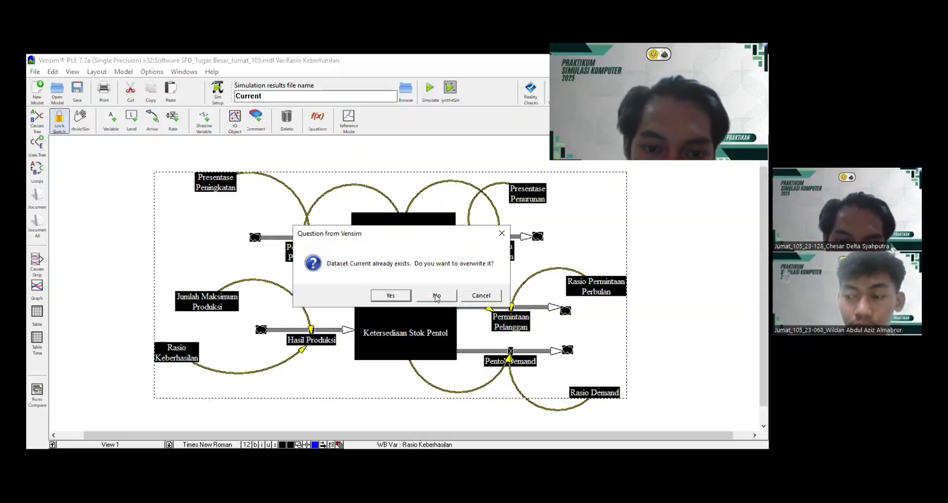
{"action": "left_click", "coordinate": [395, 296]}
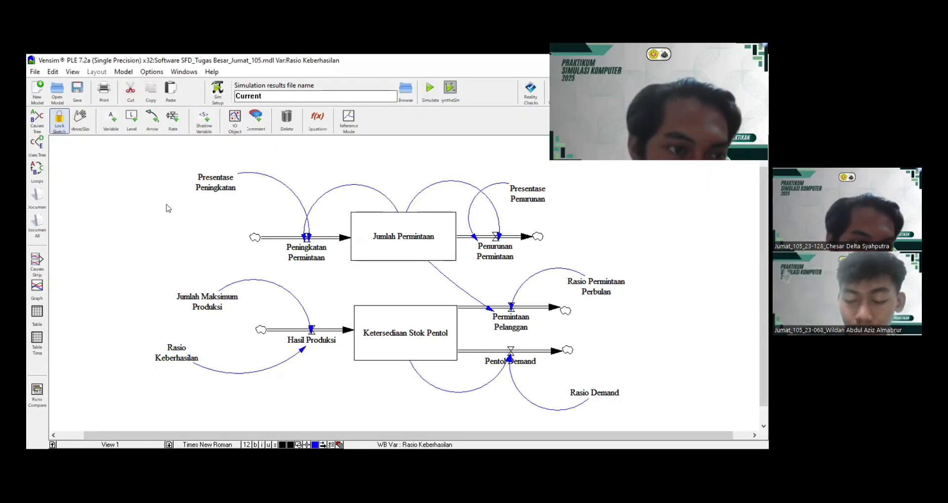
Graph all variables of the diagram together, look over the curves and legend, and minimize the graph window
{"action": "key", "text": "ctrl+a"}
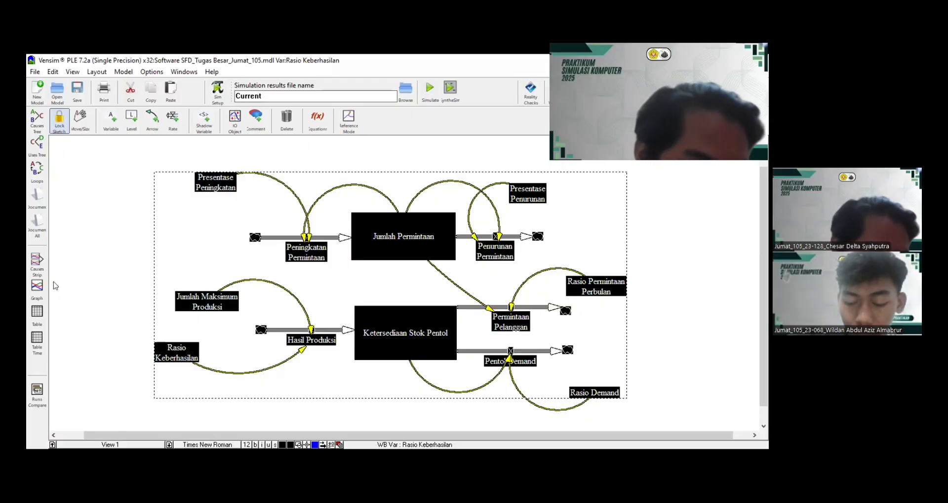
{"action": "left_click", "coordinate": [36, 286]}
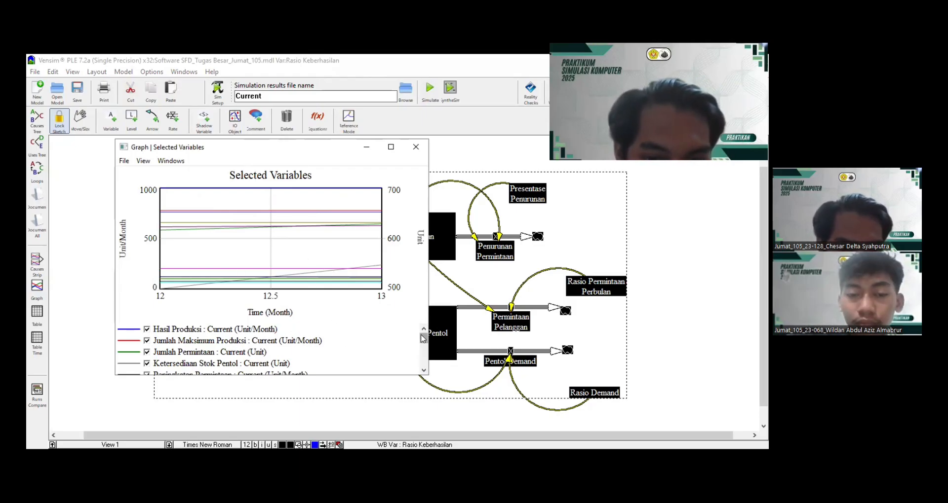
{"action": "left_click_drag", "start_coordinate": [421, 335], "coordinate": [340, 334]}
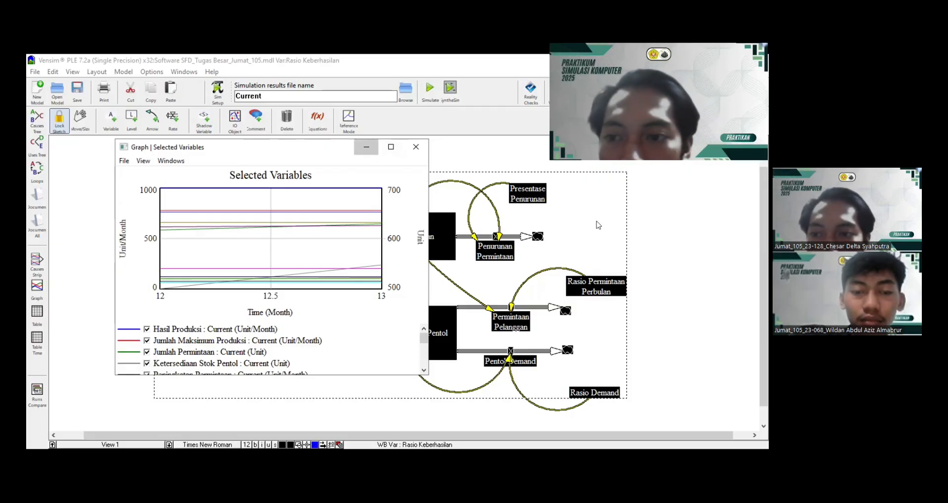
{"action": "left_click", "coordinate": [367, 147]}
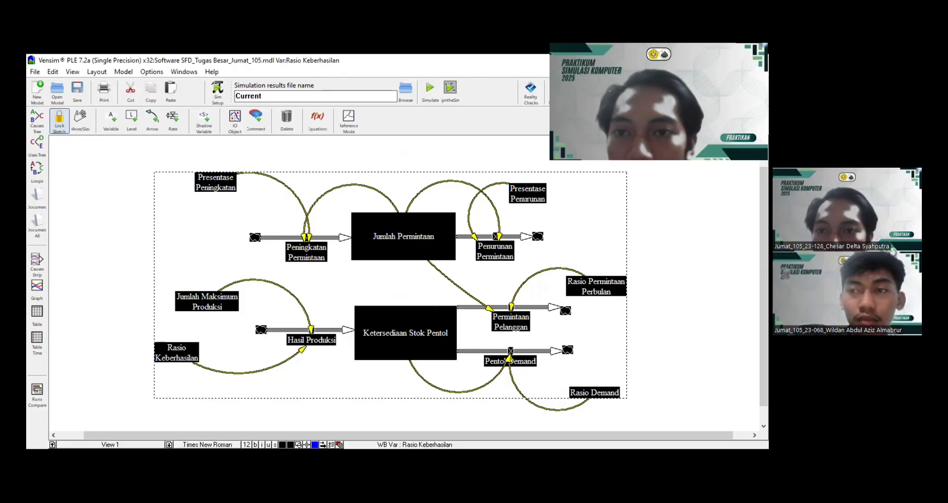